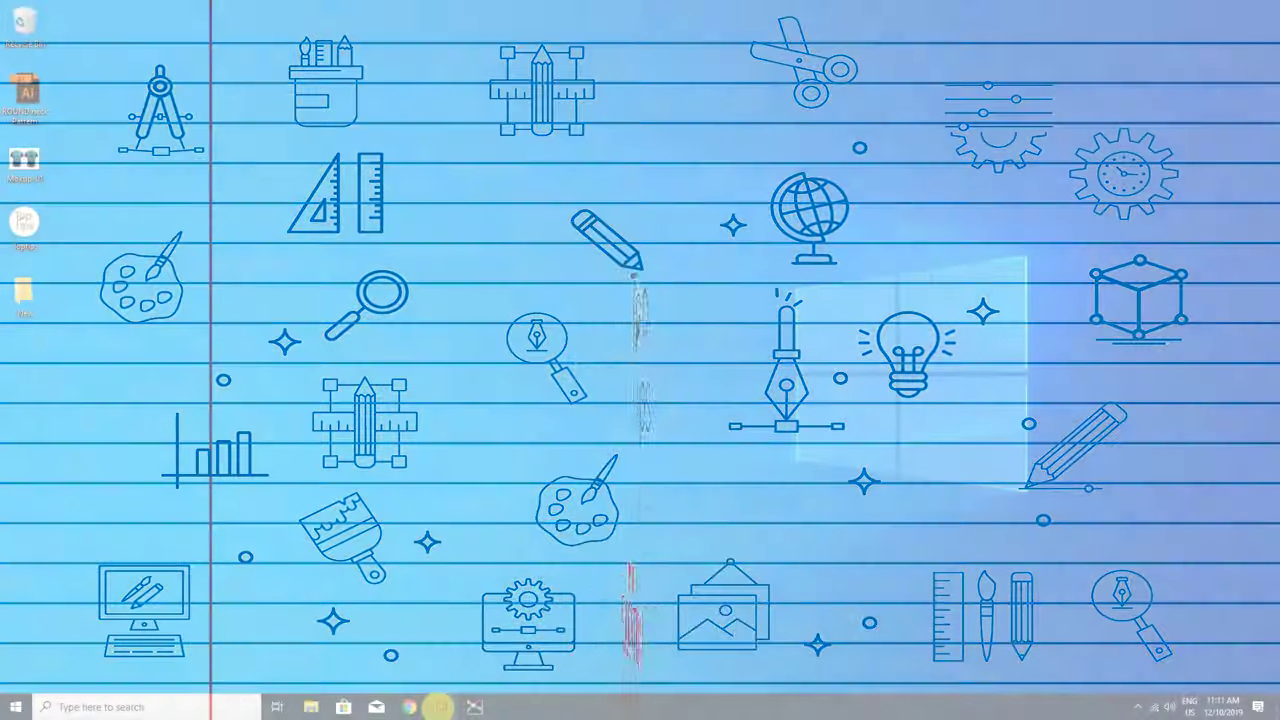
Start Illustrator from its taskbar button and wait for the empty workspace
left_click(440, 707)
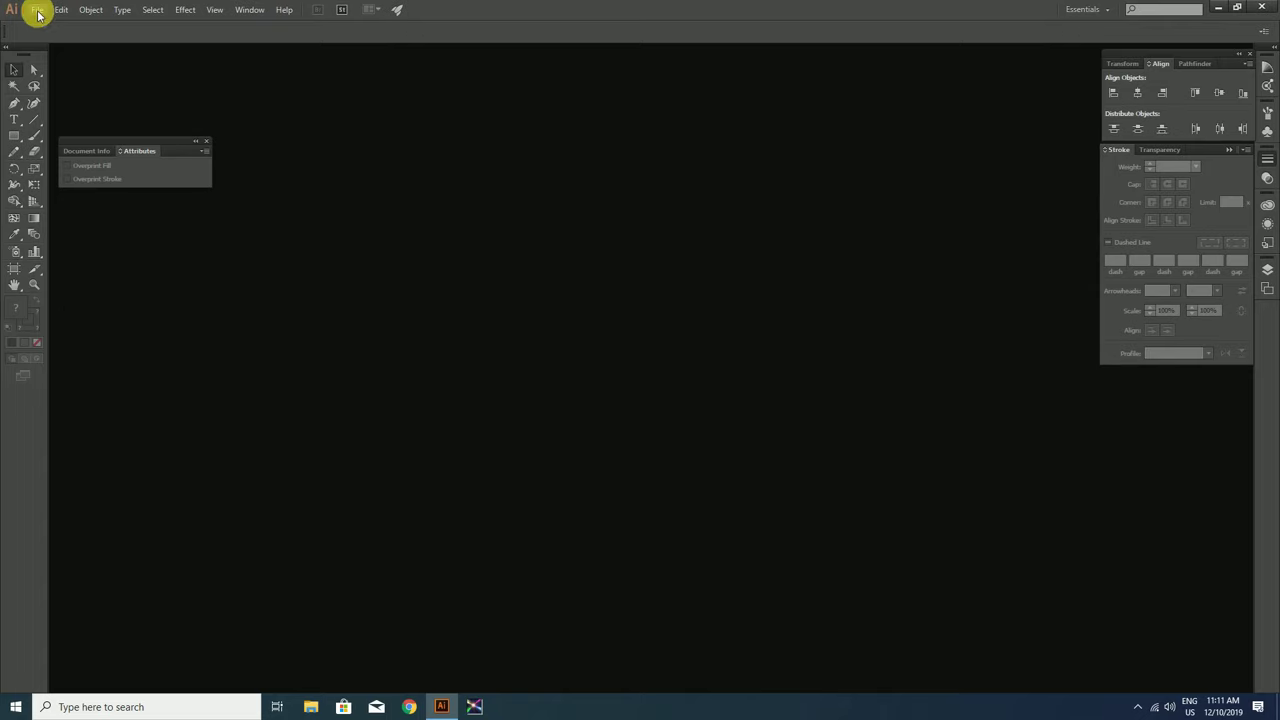
Create a new 2000 × 2000 mm document, Untitled-1
left_click(36, 9)
left_click(54, 27)
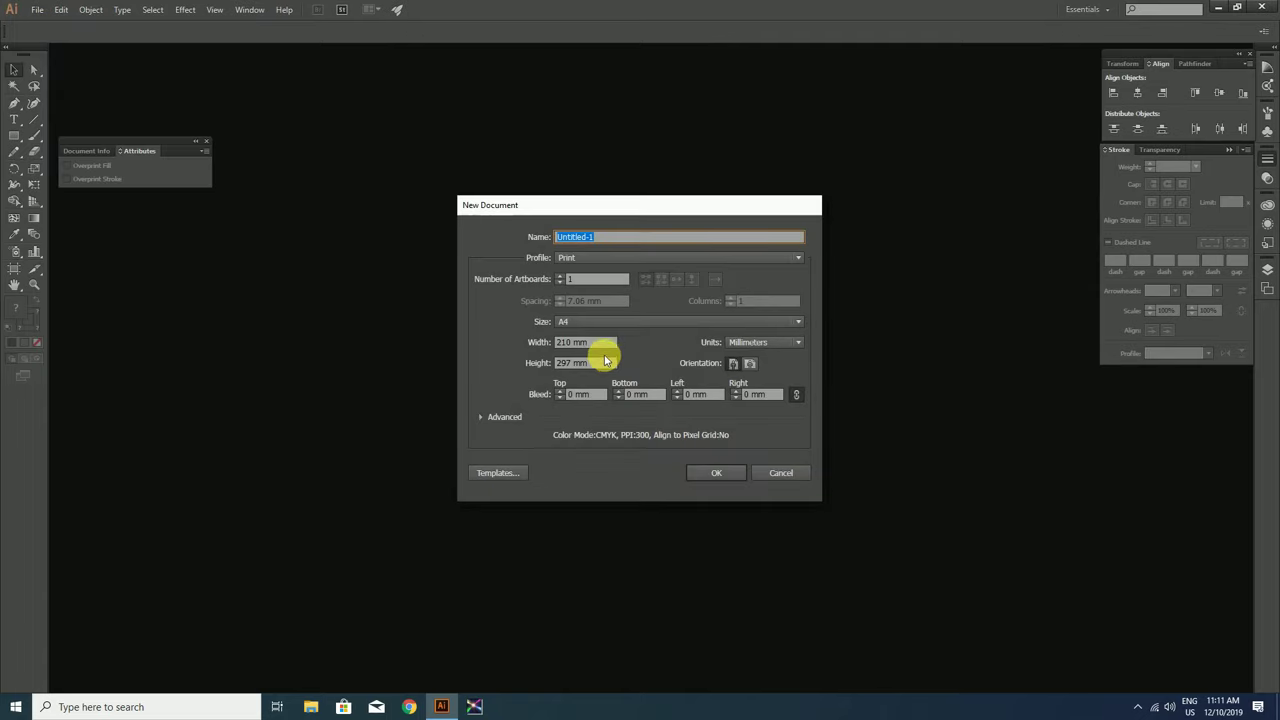
left_click(603, 346)
type("2000")
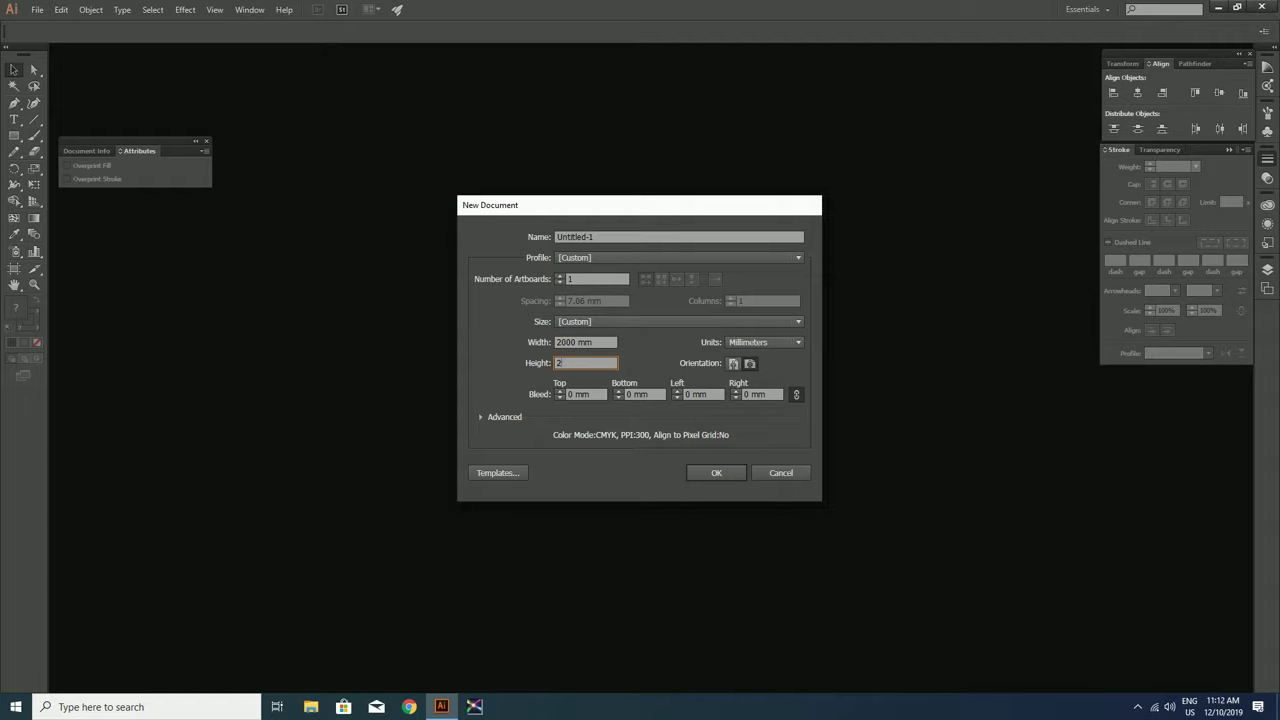
left_click(716, 473)
Open Mokup-01 from the Desktop and copy its jersey mockup image
left_click(37, 9)
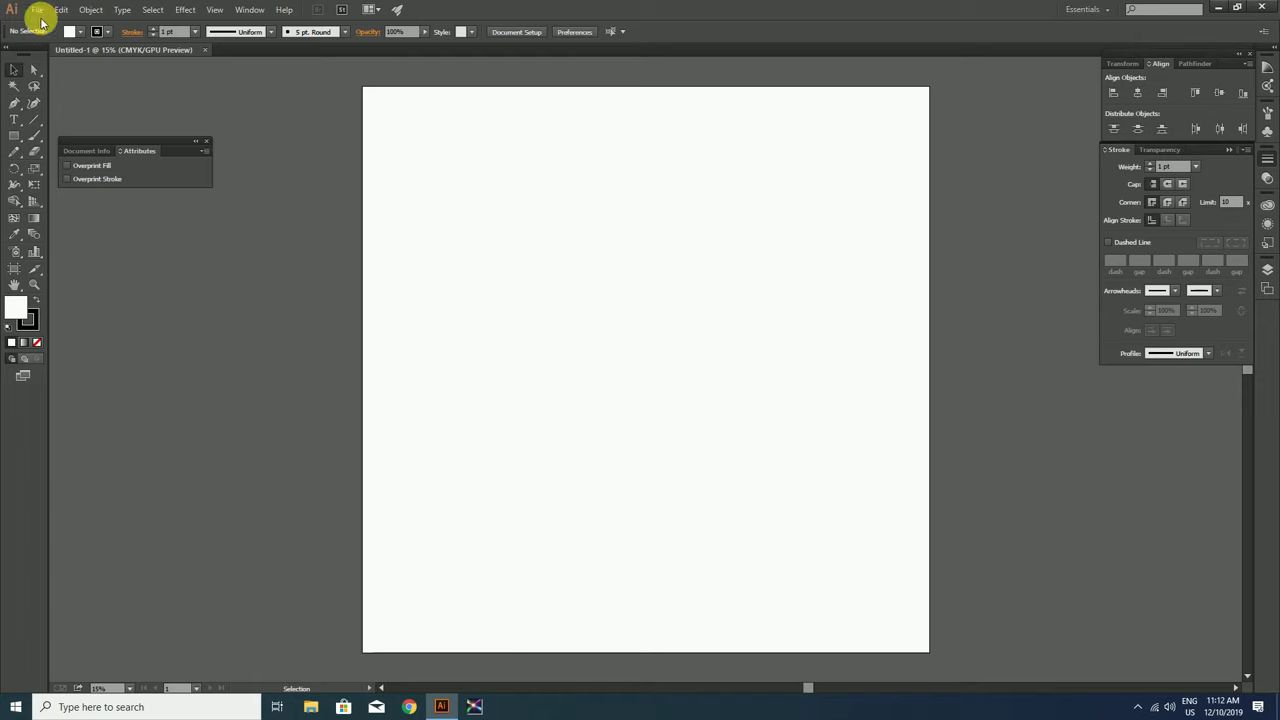
left_click(67, 57)
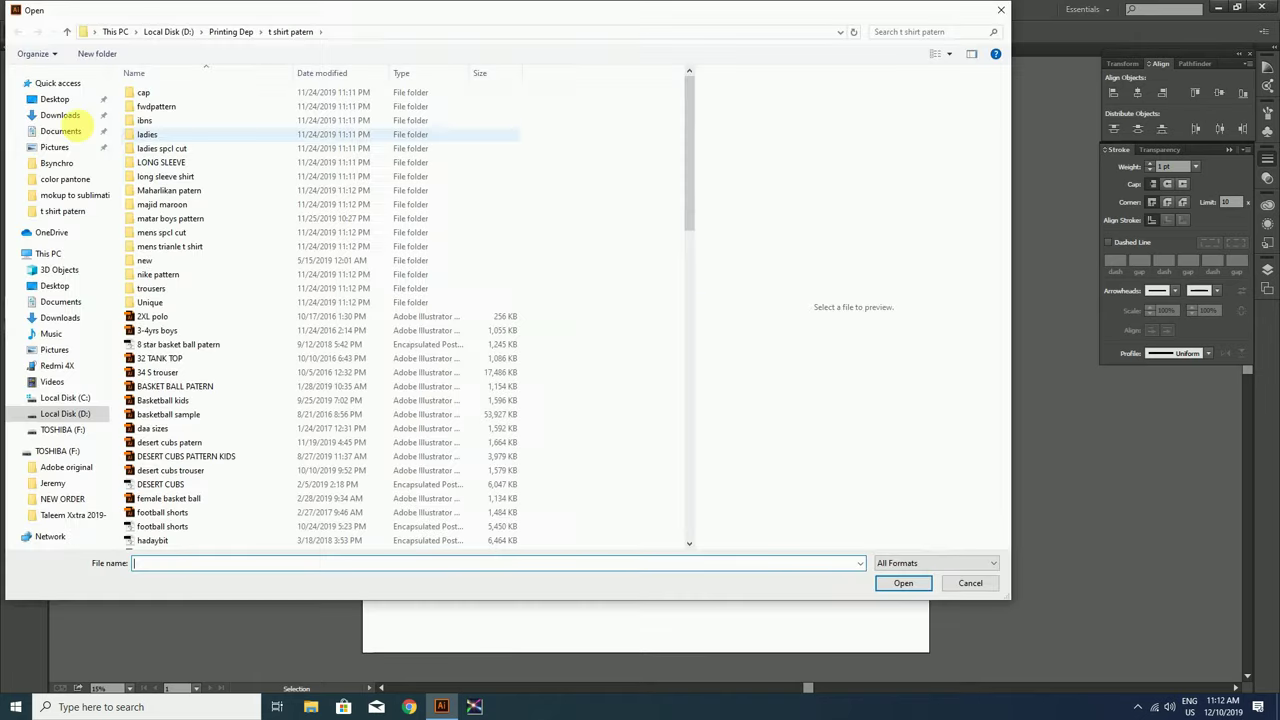
left_click(57, 83)
left_click(55, 100)
left_click(298, 108)
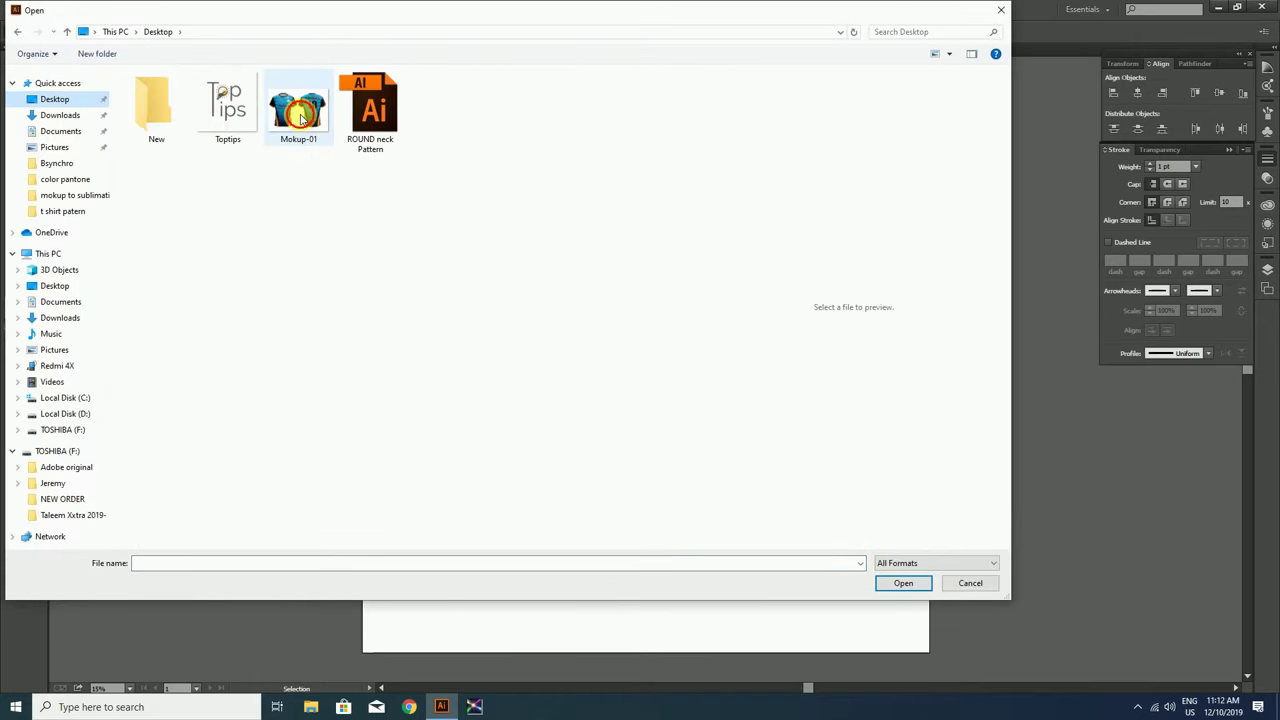
left_click(903, 583)
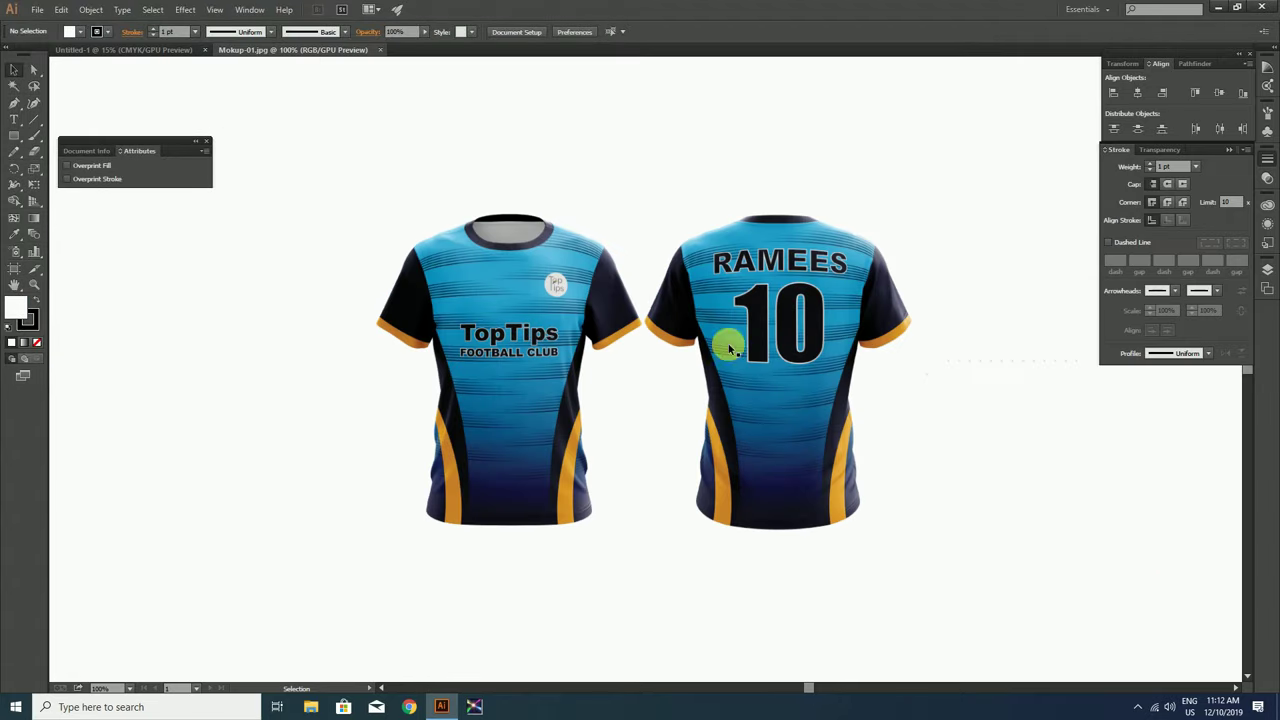
left_click(700, 312)
left_click(60, 10)
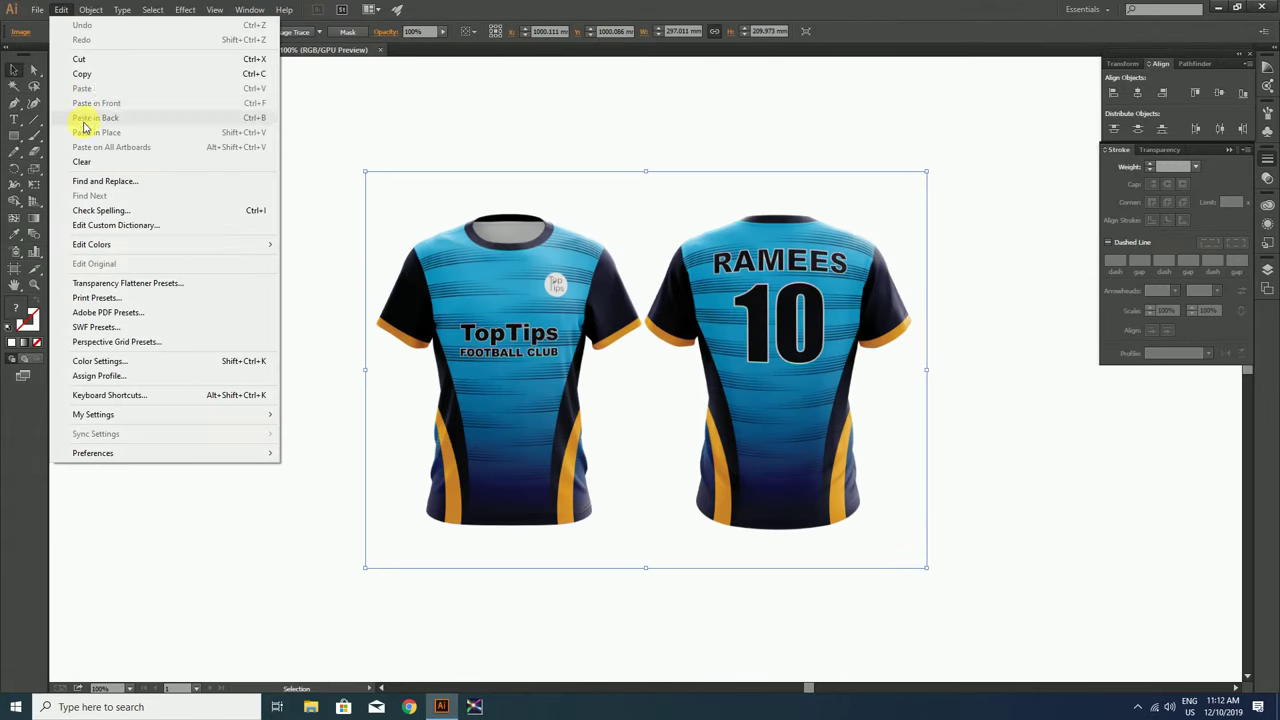
left_click(90, 73)
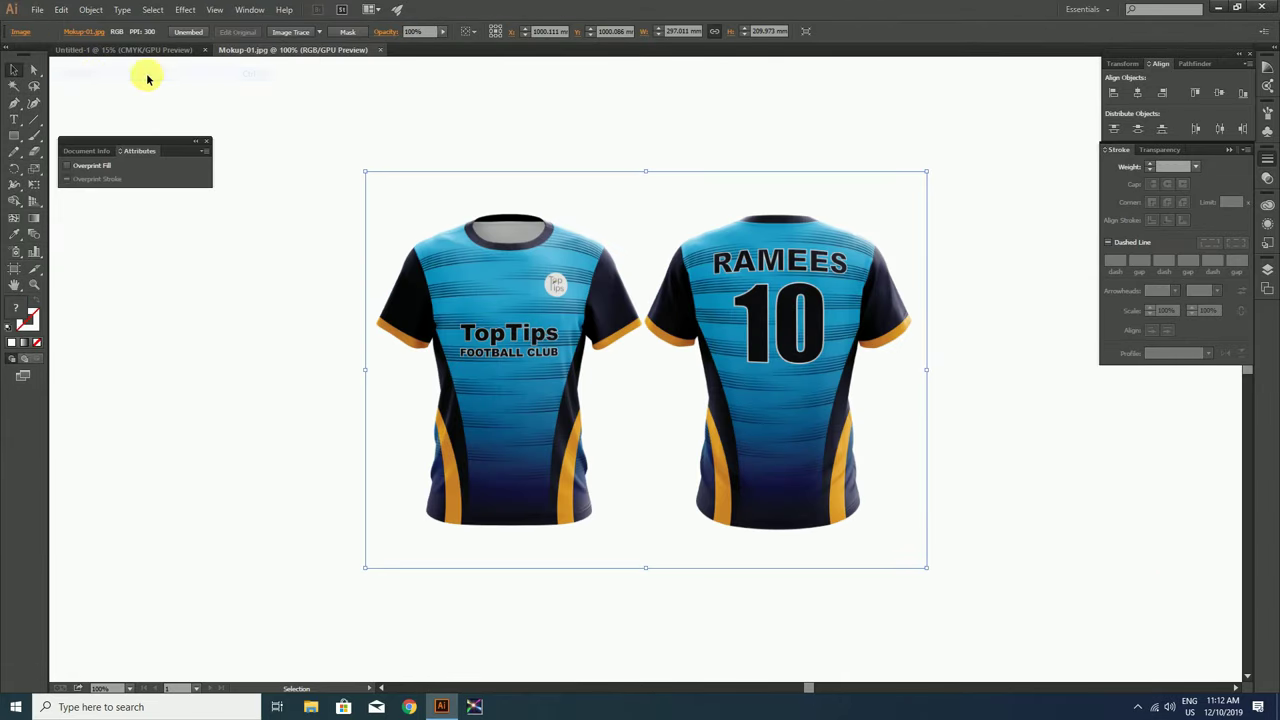
Close Mokup-01, paste the mockup into Untitled-1, enlarge it and park it left of the artboard
left_click(380, 50)
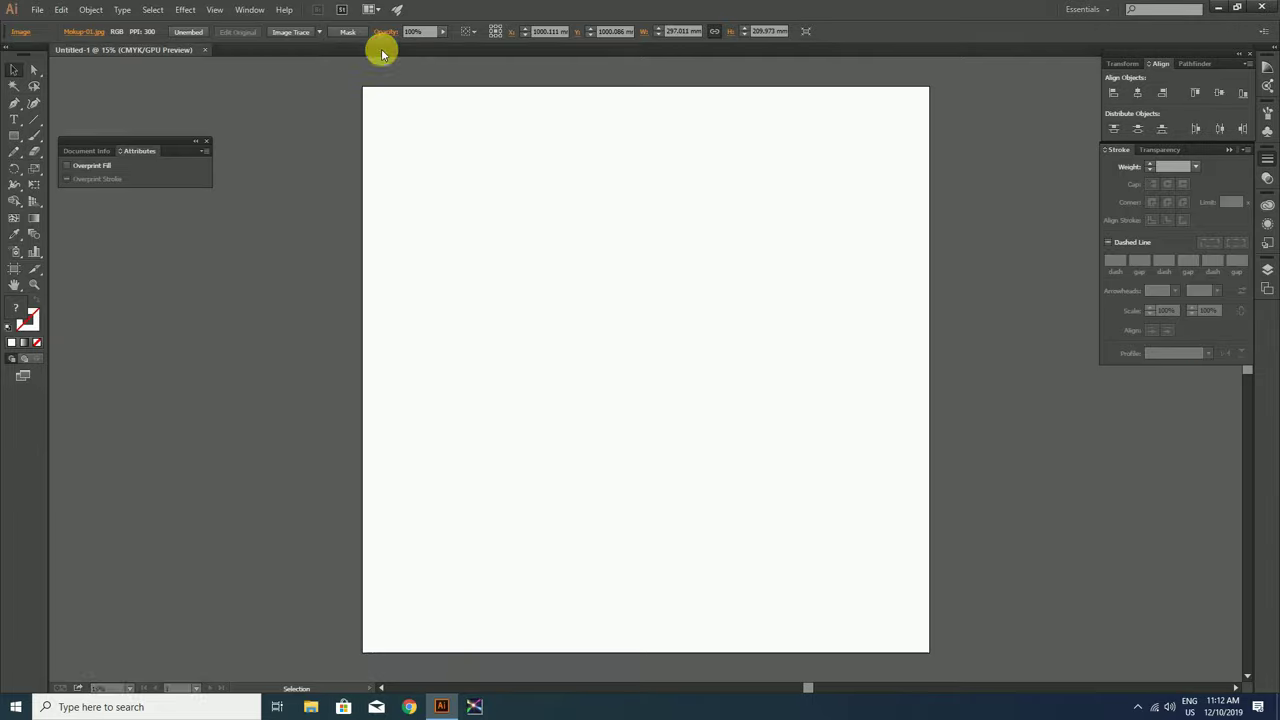
left_click(62, 10)
left_click(90, 87)
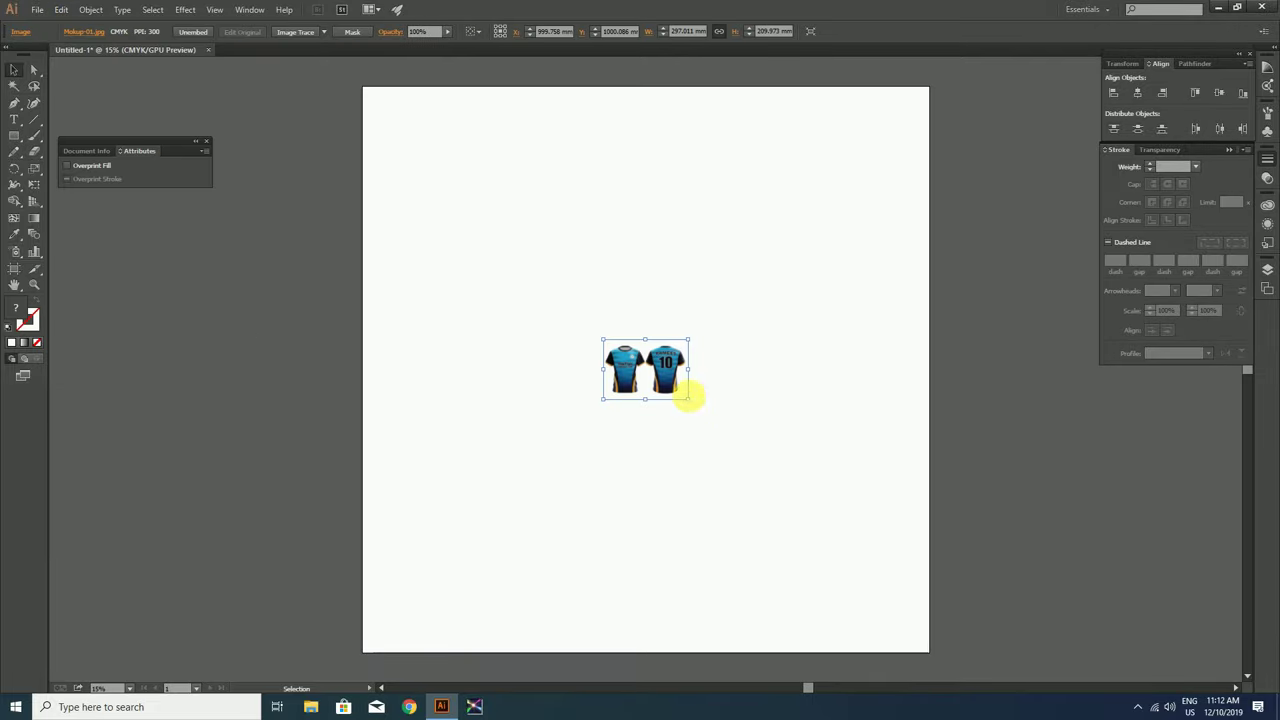
left_click_drag(692, 402, 855, 535)
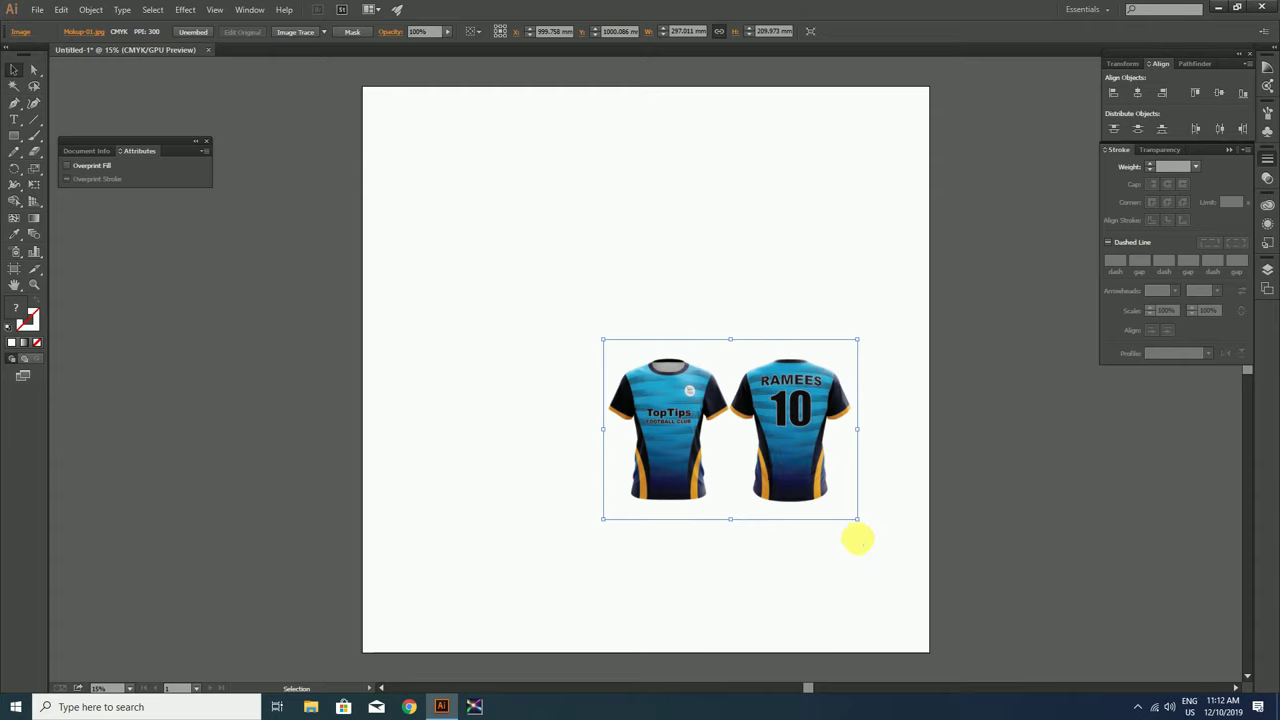
left_click_drag(793, 450, 247, 344)
scroll(540, 377, "up", 2)
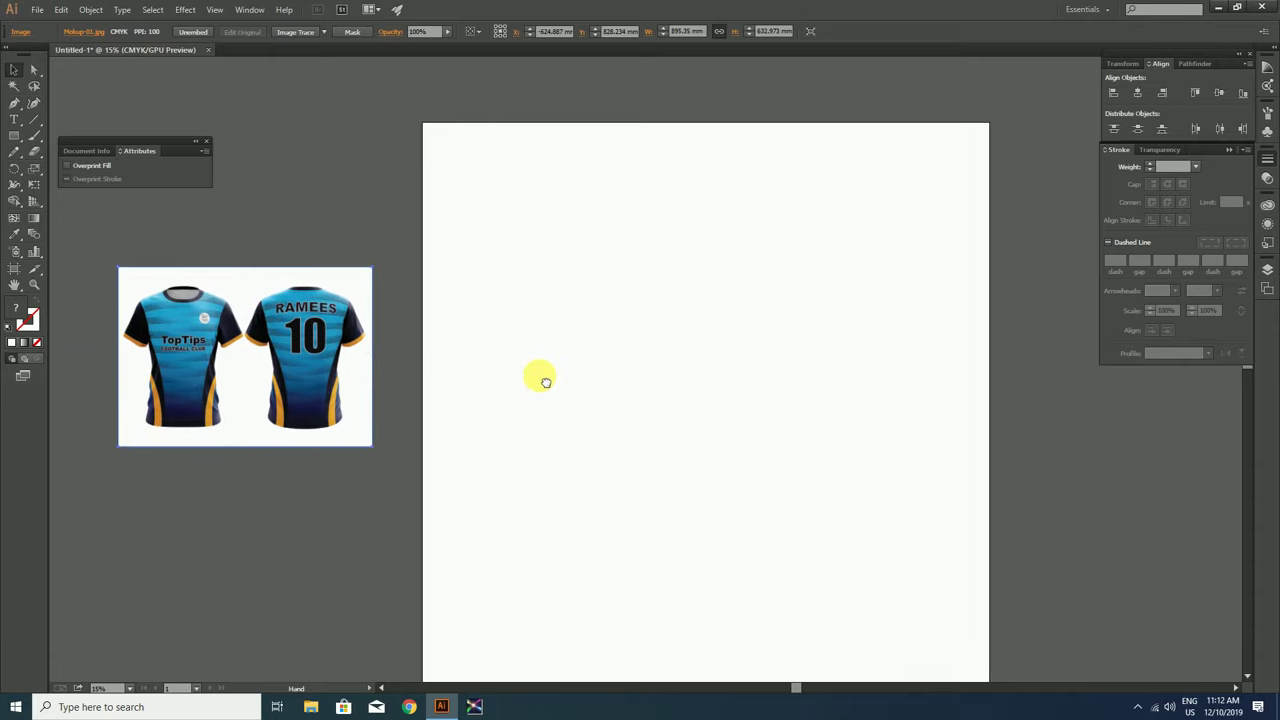
scroll(540, 366, "left", 3)
left_click(503, 301)
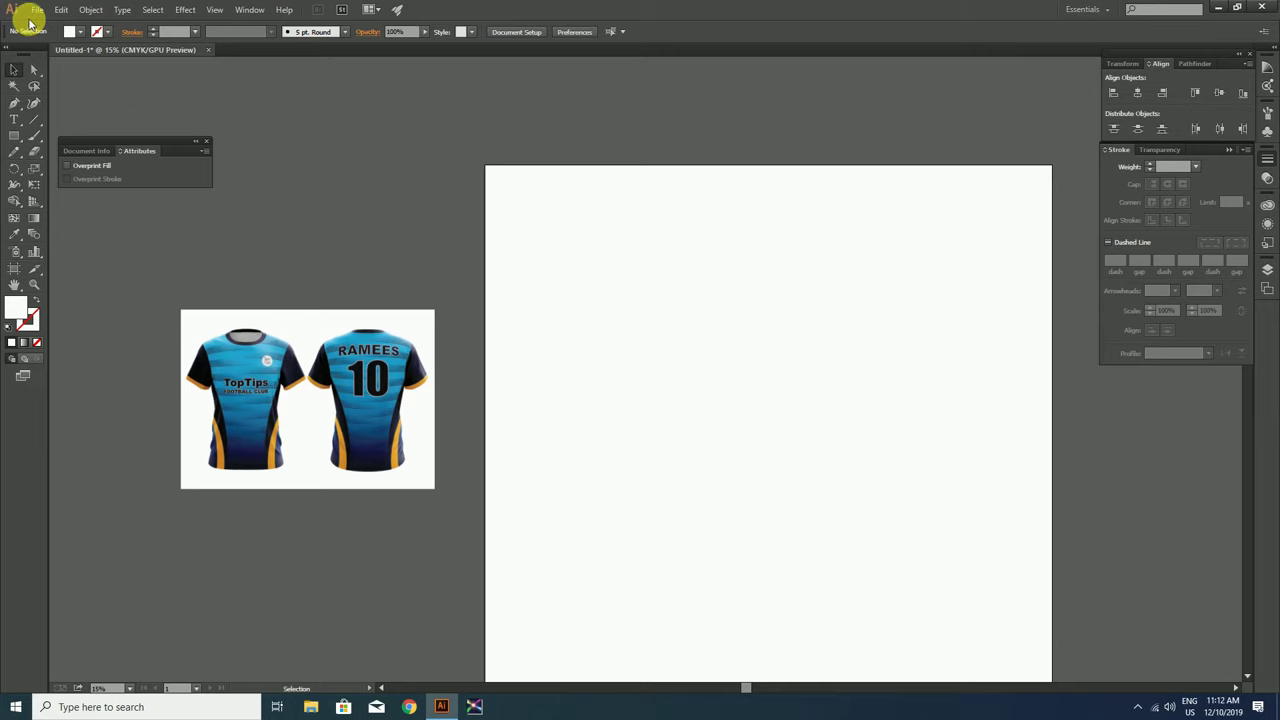
Open the ROUND neck Pattern file
left_click(36, 10)
left_click(71, 56)
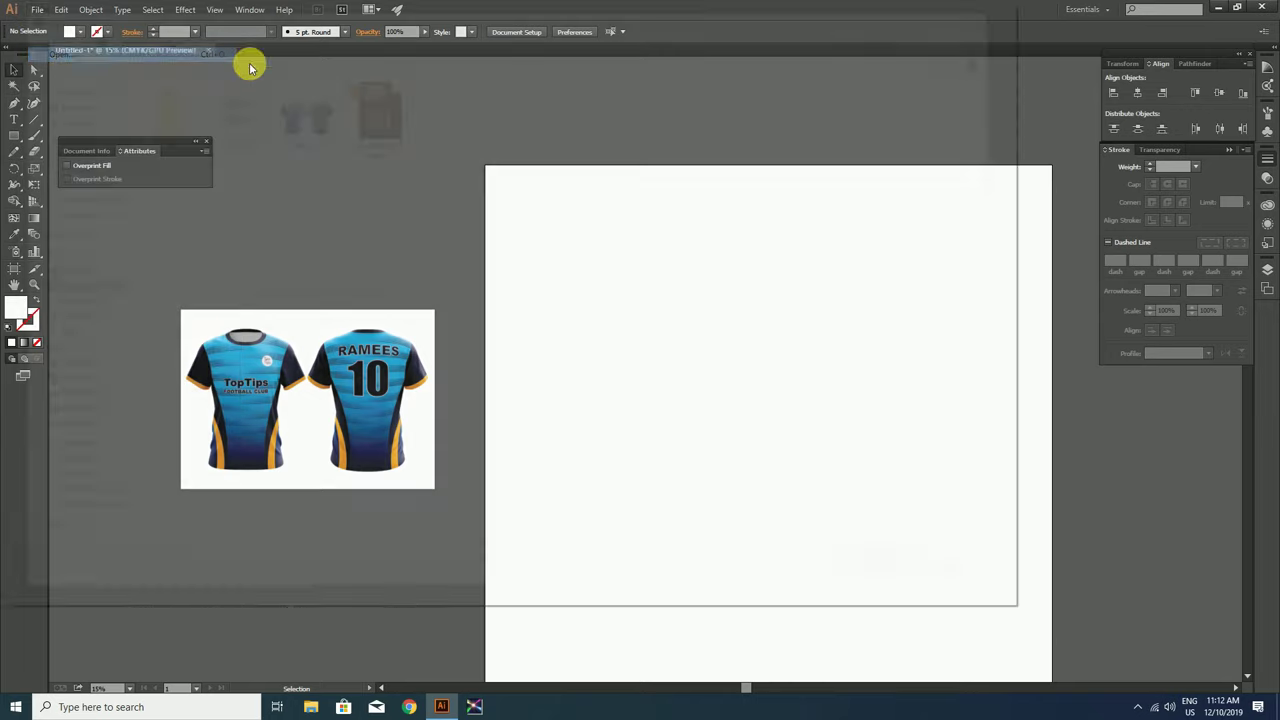
left_click(370, 108)
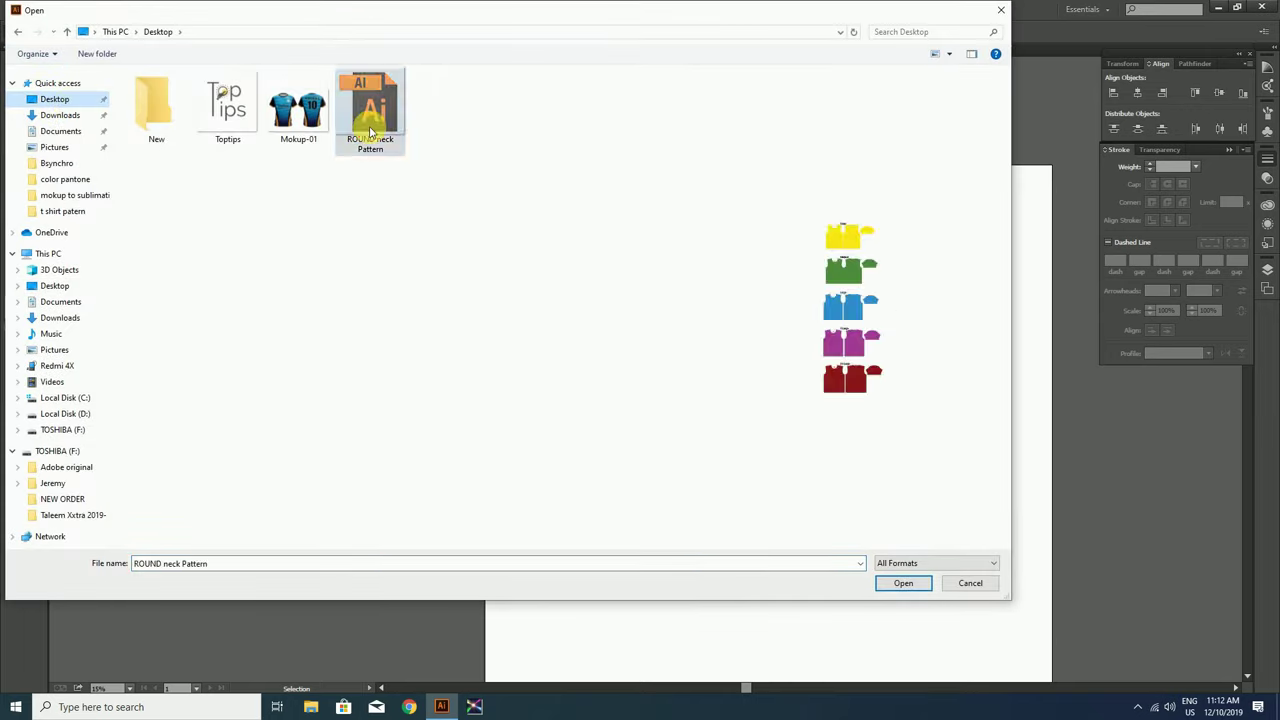
double_click(375, 103)
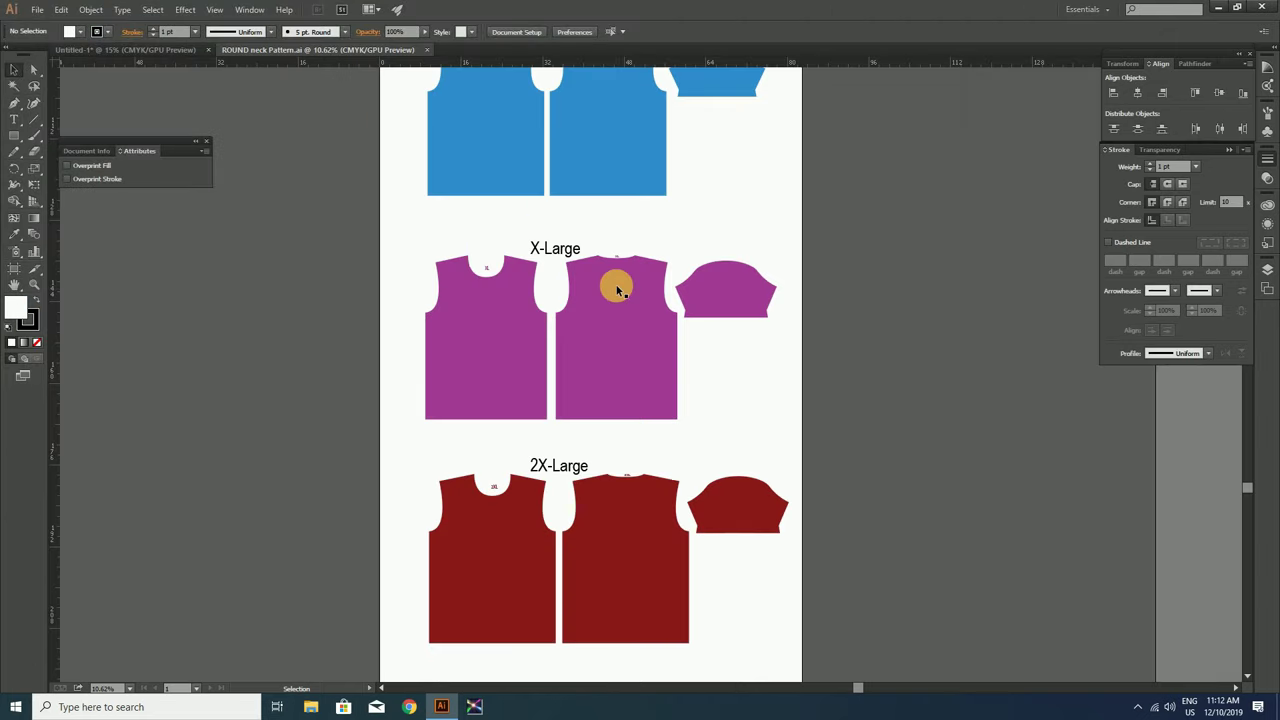
Find the Medium pattern pieces, marquee-select them and copy them
left_click_drag(653, 163, 657, 471)
left_click_drag(620, 225, 620, 371)
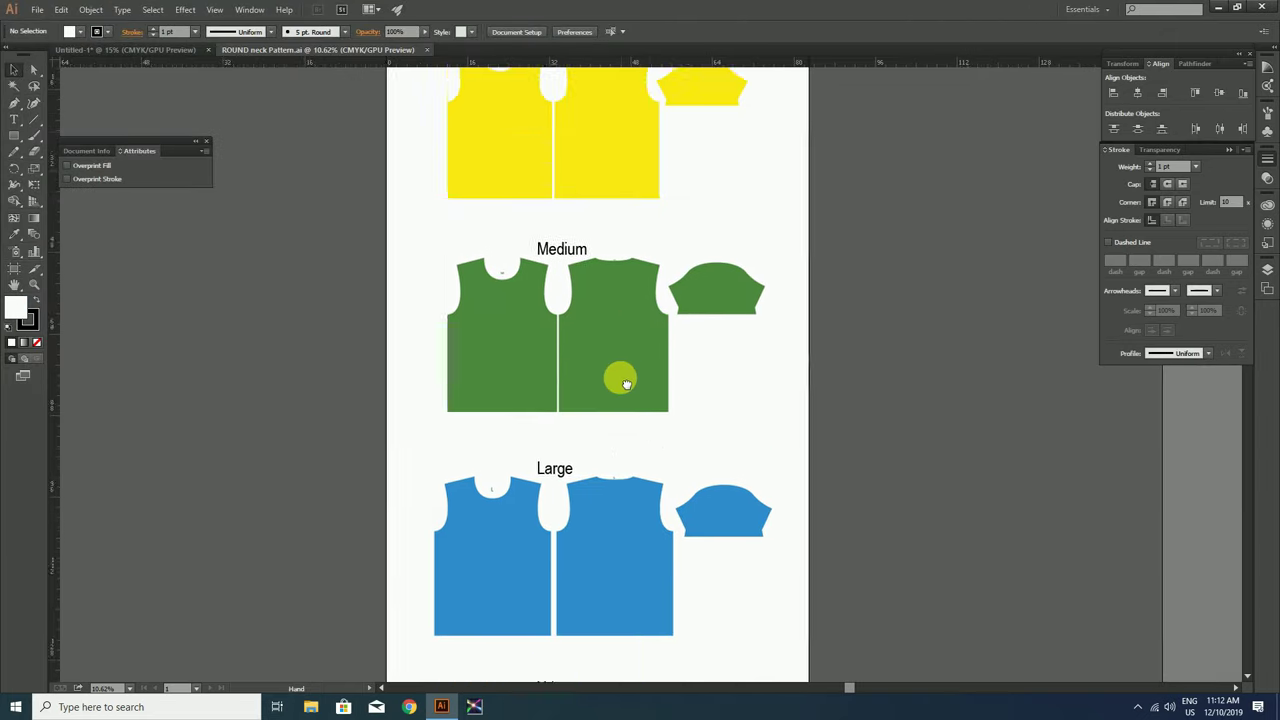
mouse_move(600, 205)
left_mouse_down()
mouse_move(597, 441)
mouse_move(532, 175)
left_mouse_up()
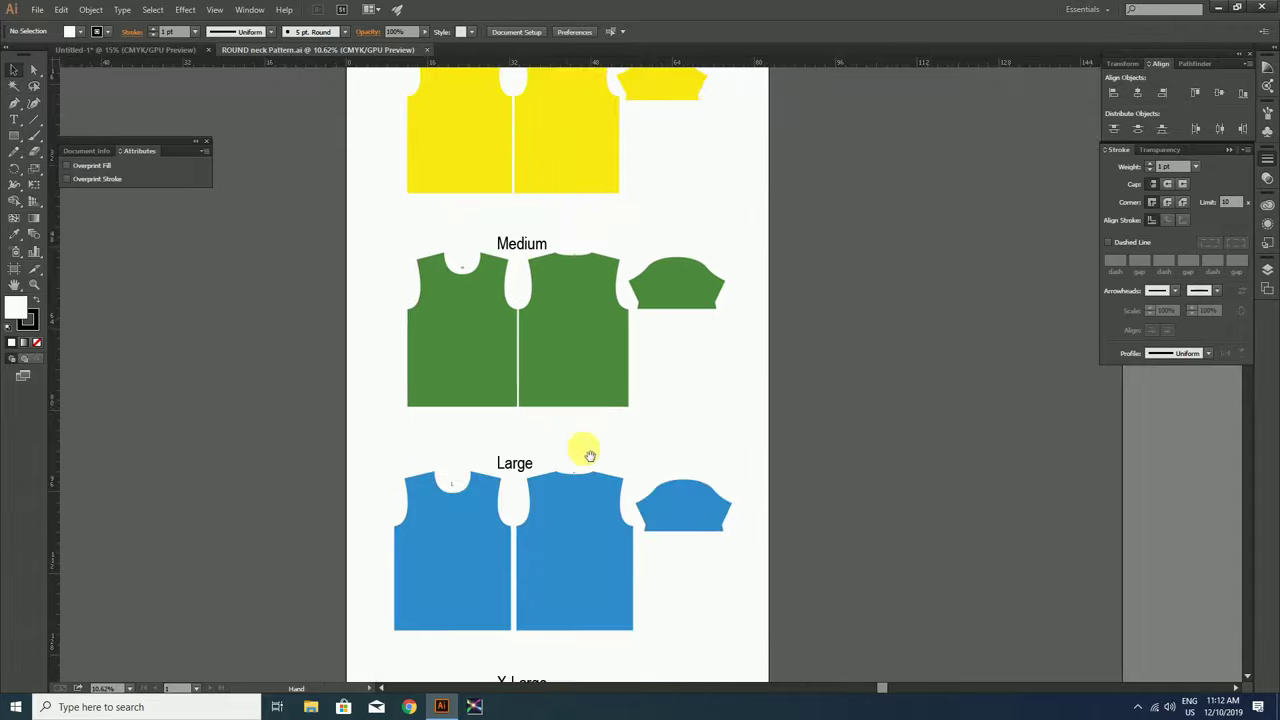
mouse_move(586, 449)
left_mouse_down()
mouse_move(540, 169)
mouse_move(569, 143)
mouse_move(577, 379)
left_mouse_up()
left_click_drag(600, 262, 600, 406)
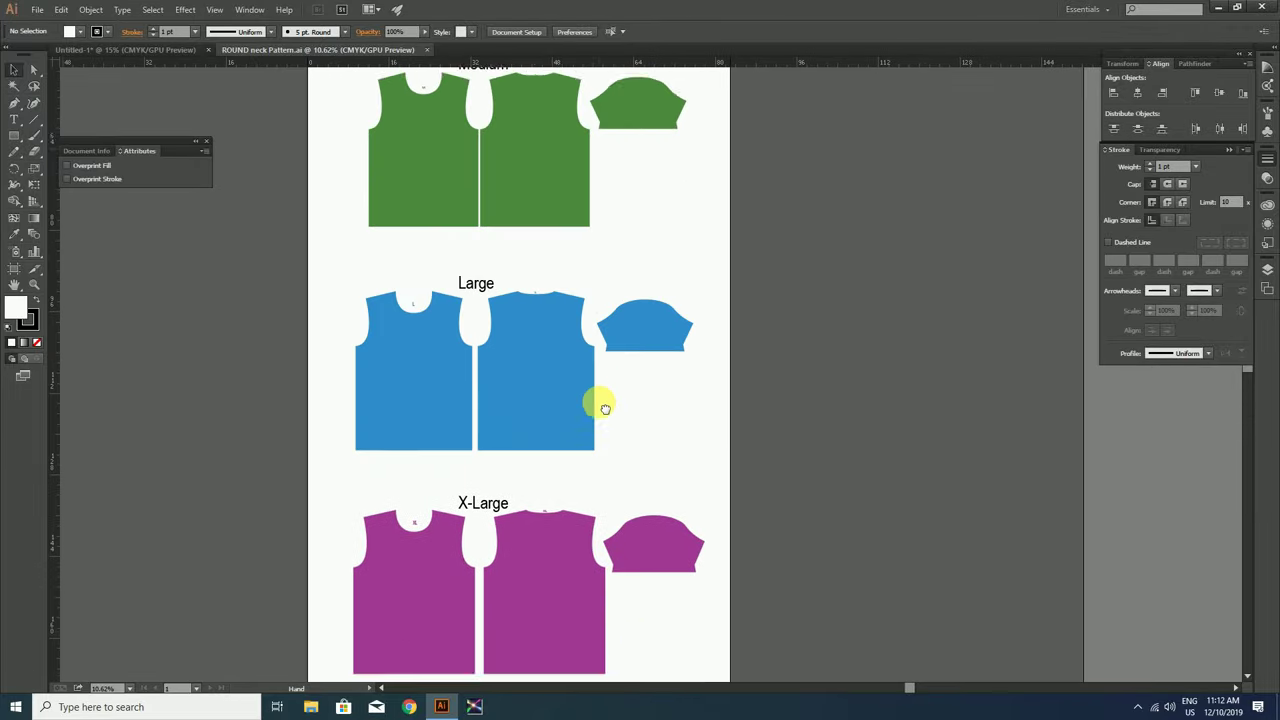
left_click_drag(600, 195, 596, 406)
left_click_drag(317, 243, 755, 448)
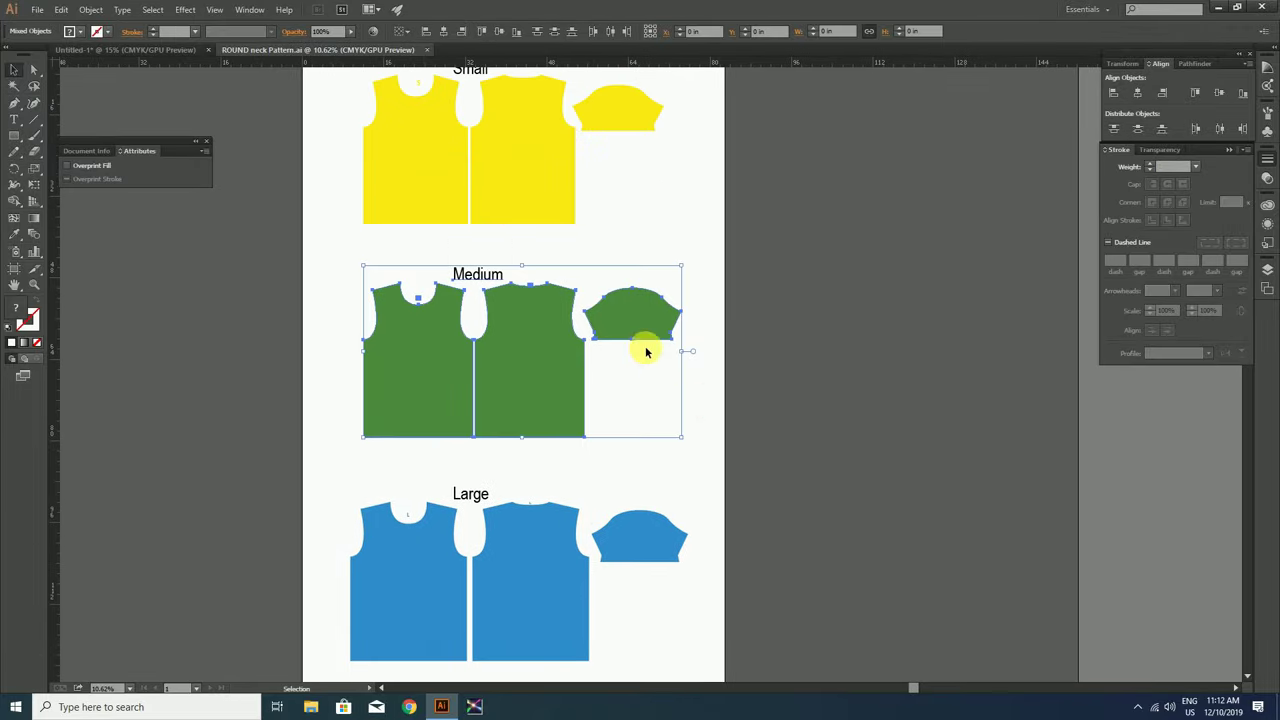
left_click(58, 10)
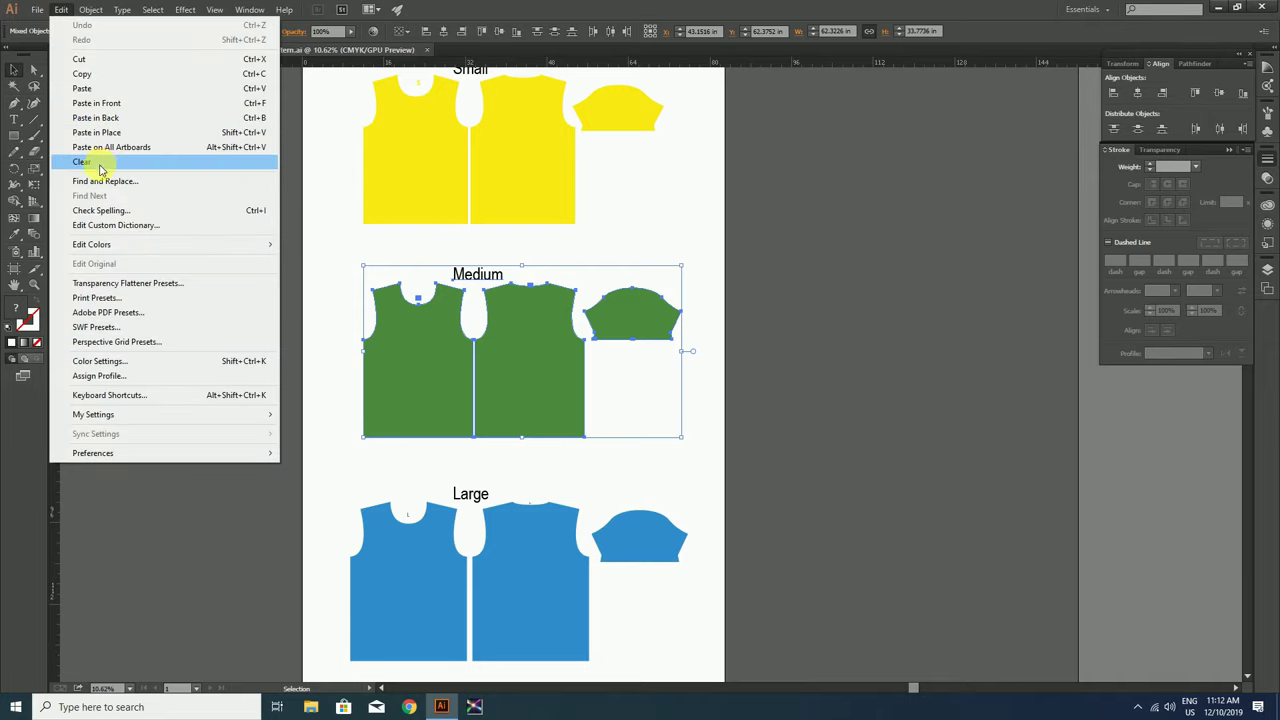
left_click(86, 74)
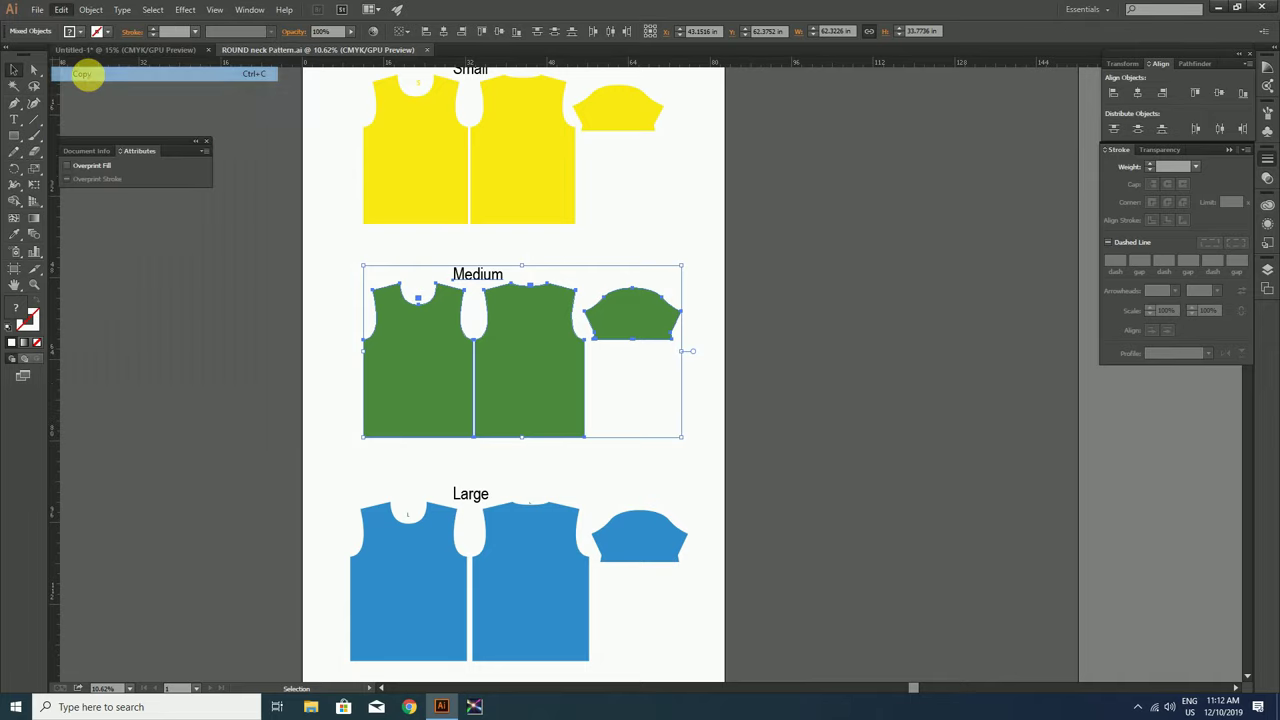
Close the pattern file and paste the Medium pieces onto the Untitled-1 artboard
left_click(430, 50)
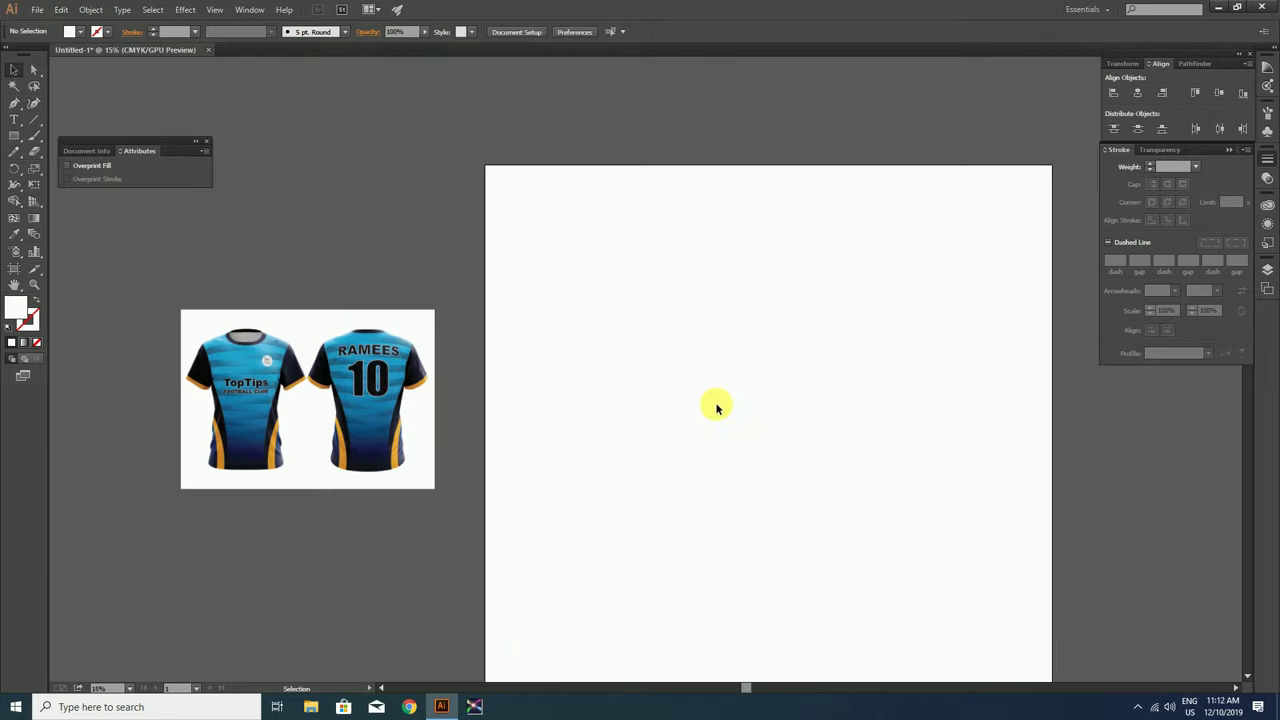
scroll(491, 320, "right", 3)
scroll(300, 200, "right", 2)
left_click(61, 10)
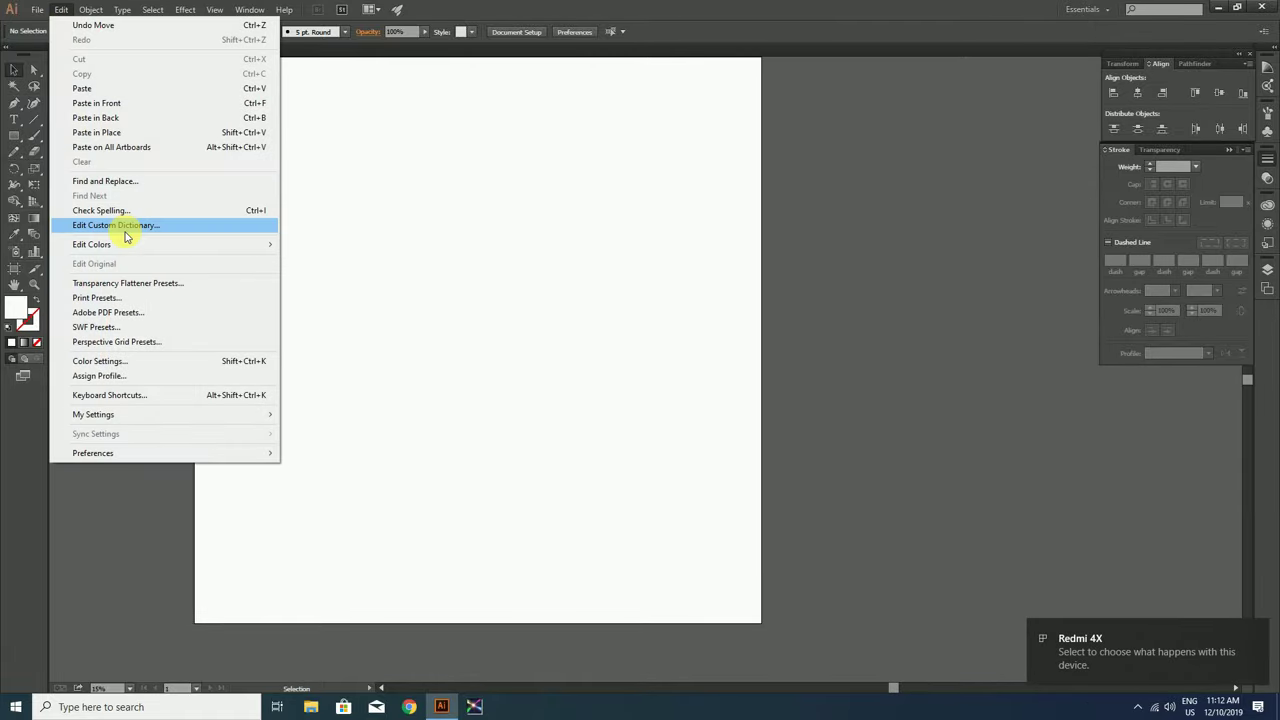
left_click(92, 88)
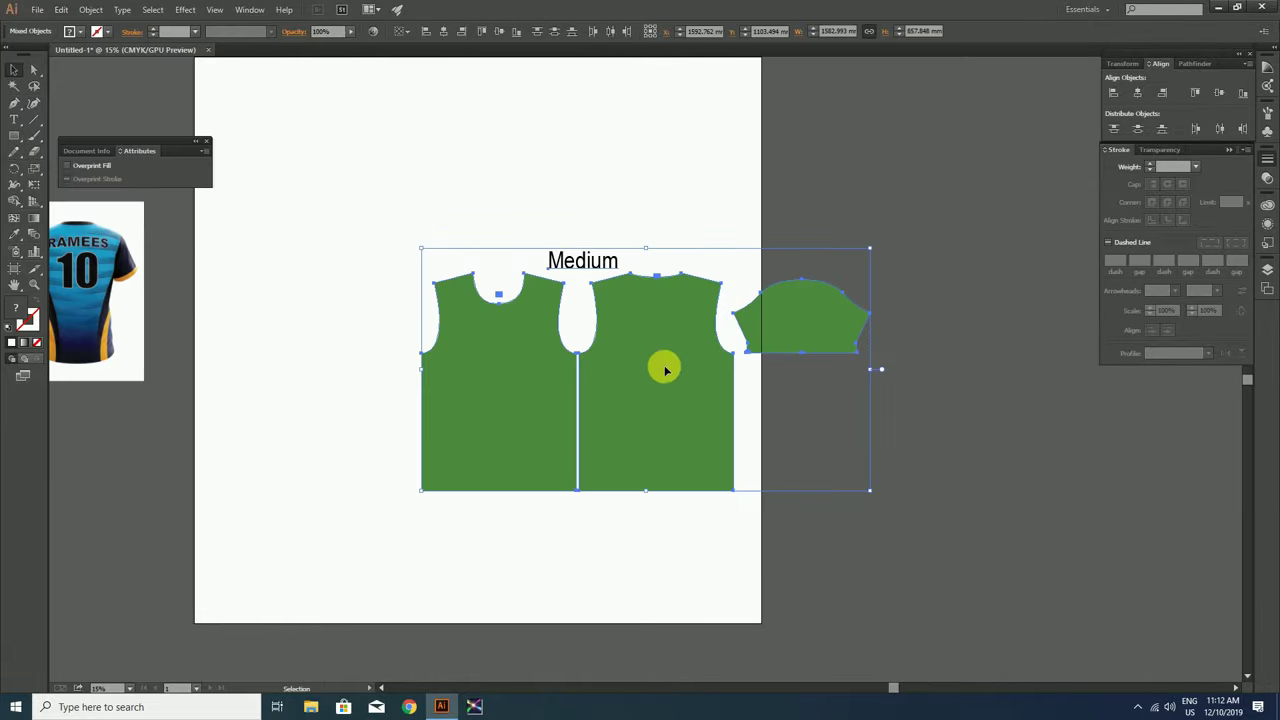
left_click_drag(665, 370, 366, 380)
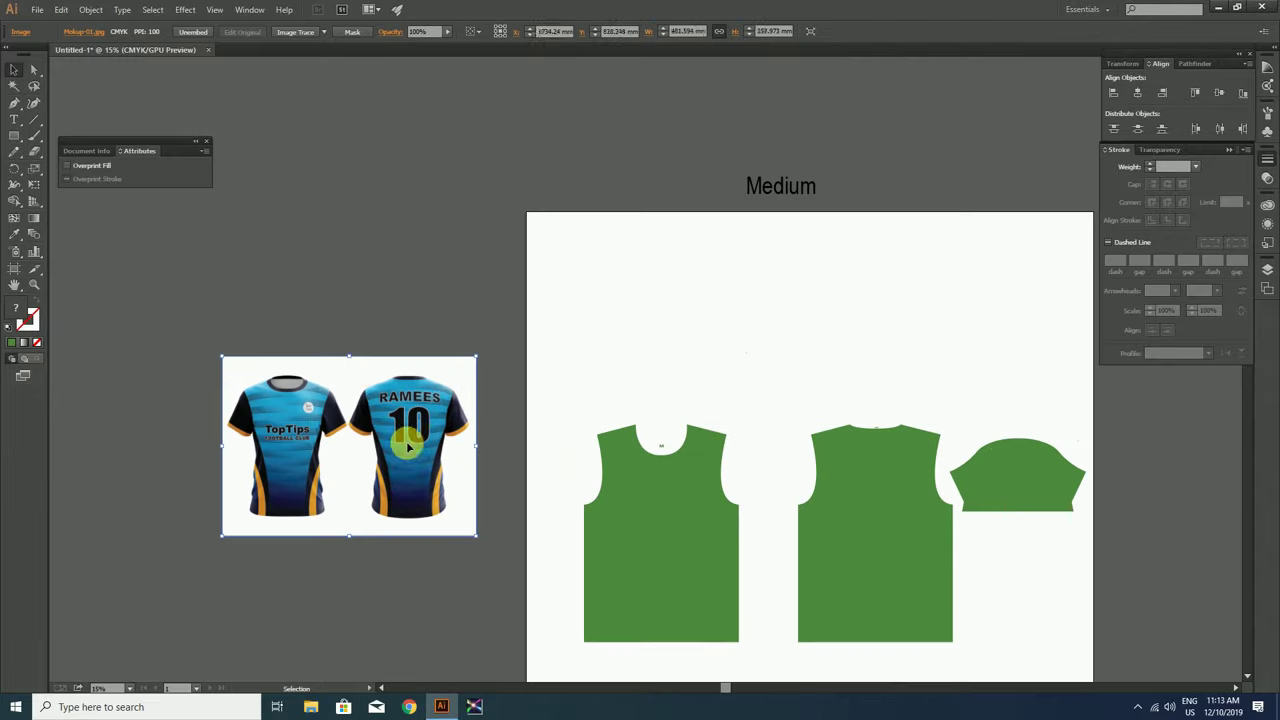
left_click_drag(695, 396, 610, 401)
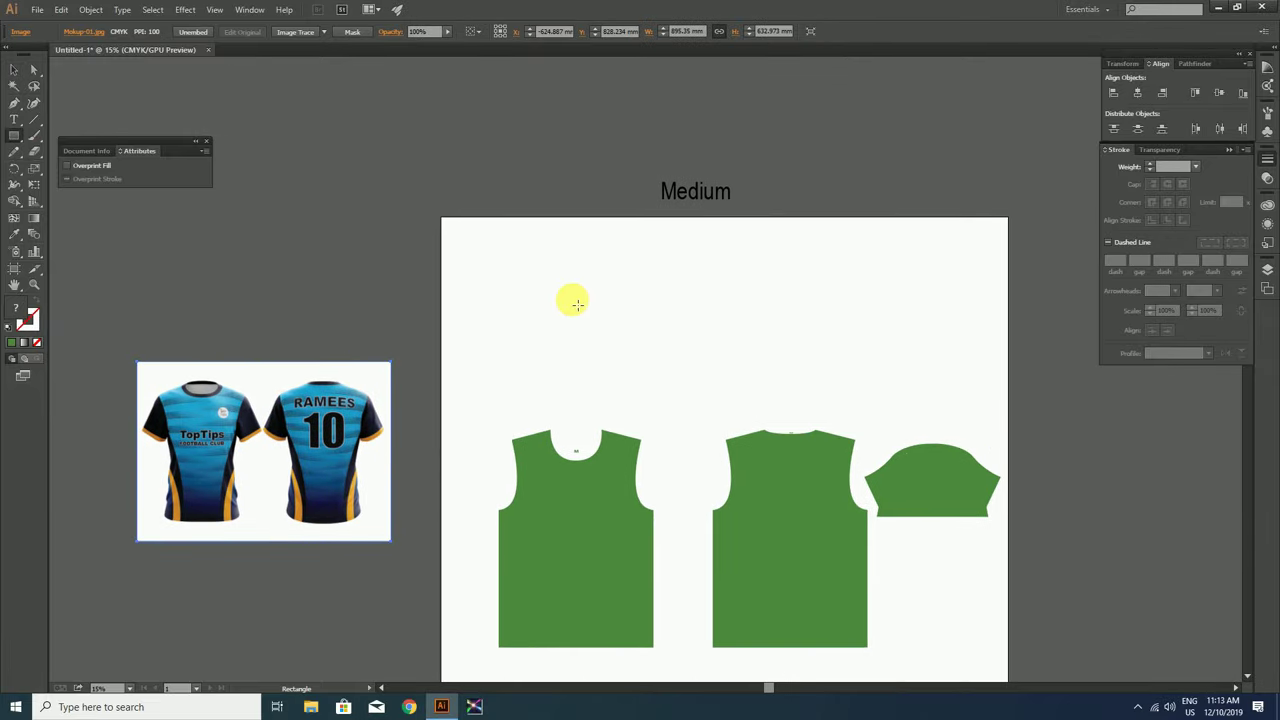
Draw a small square above the front piece filled navy (C100 M90)
left_click_drag(543, 286, 589, 330)
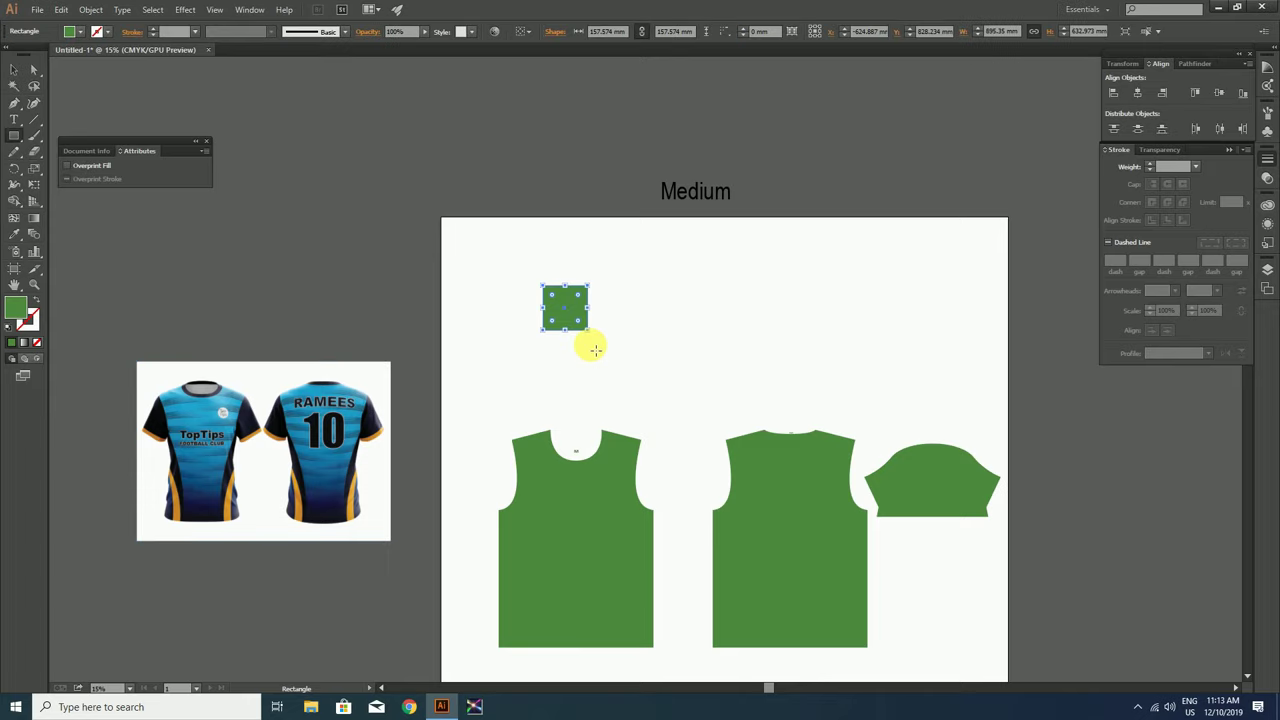
double_click(18, 310)
double_click(770, 378)
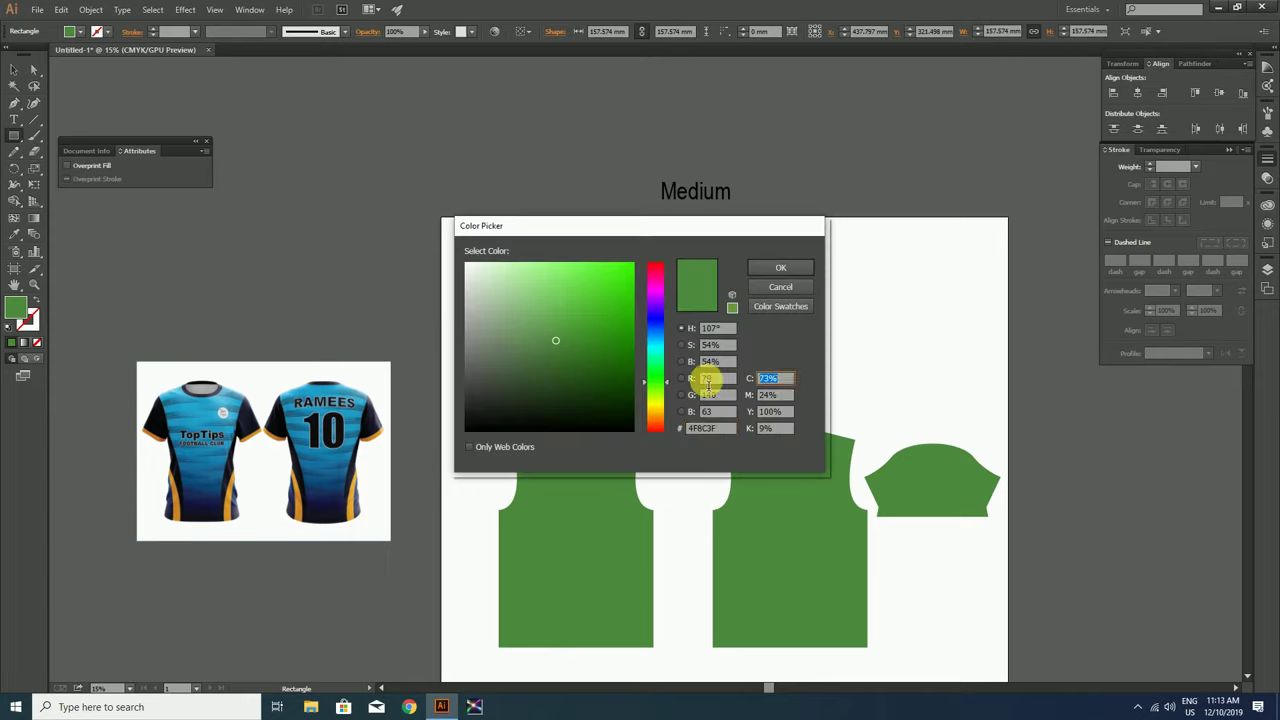
key("Tab")
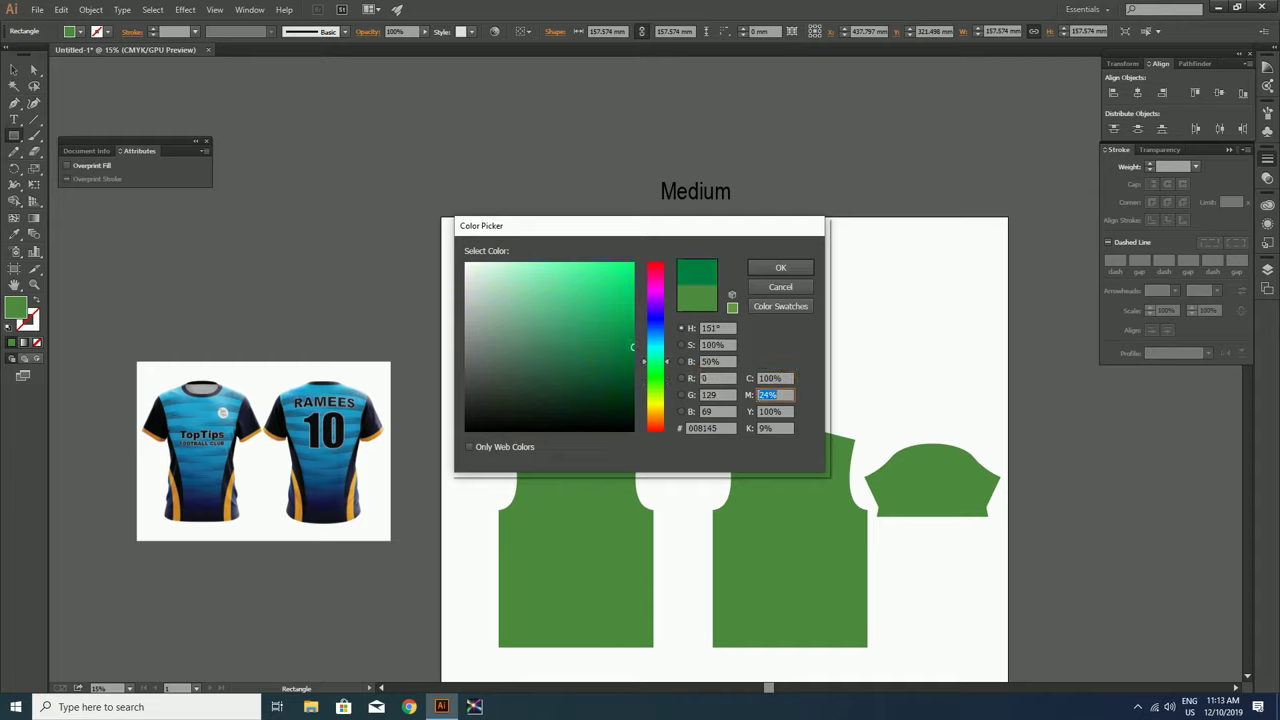
type("90")
key("Tab")
key("Tab")
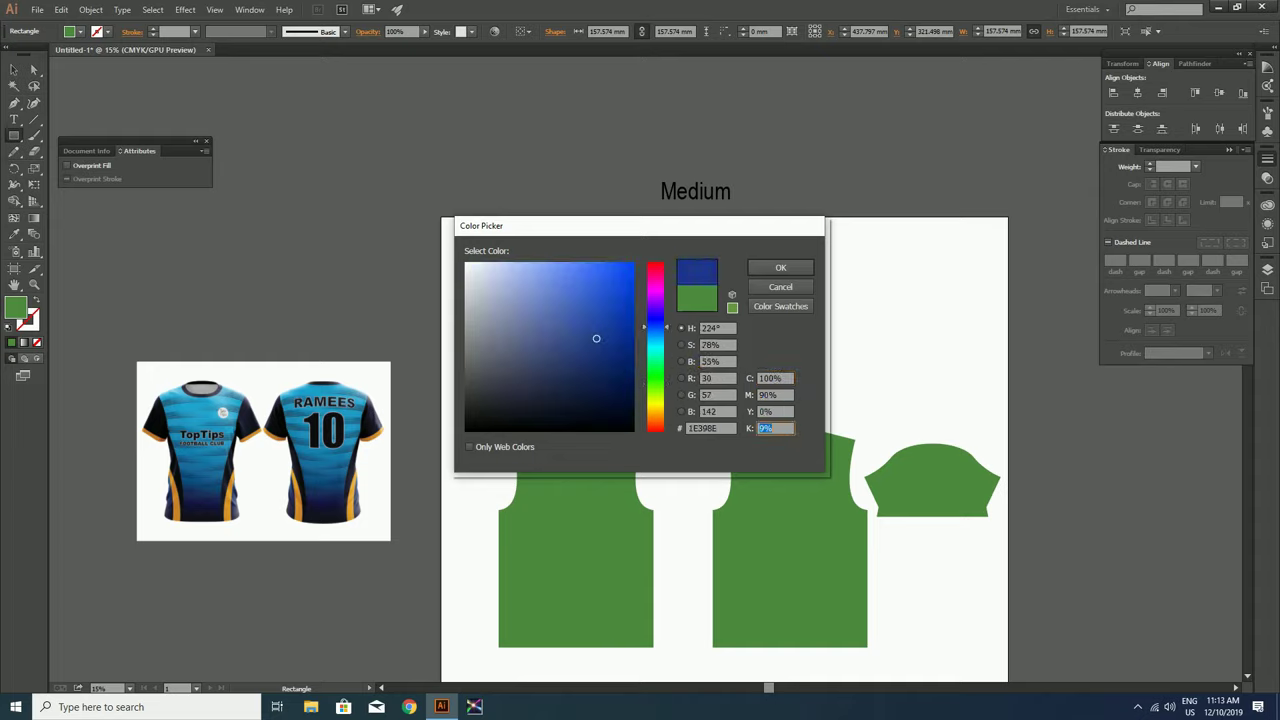
type("85")
key("Return")
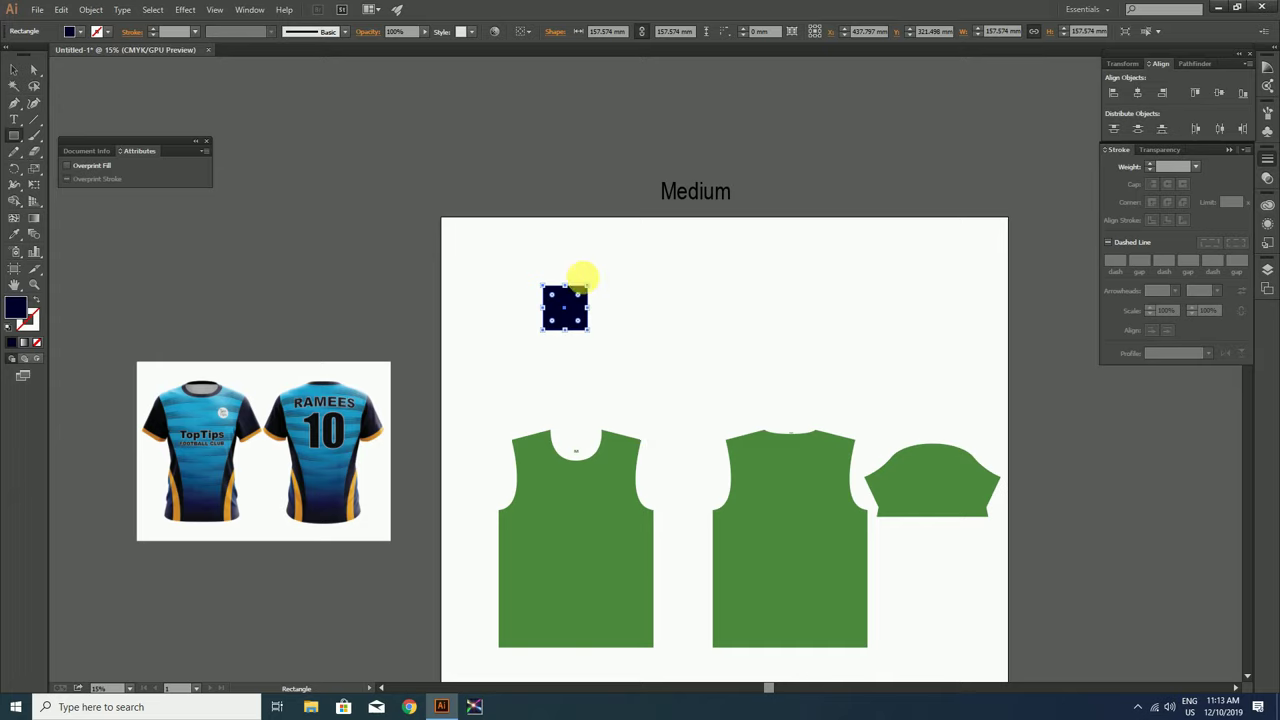
Duplicate the navy square twice to its right
left_click(12, 73)
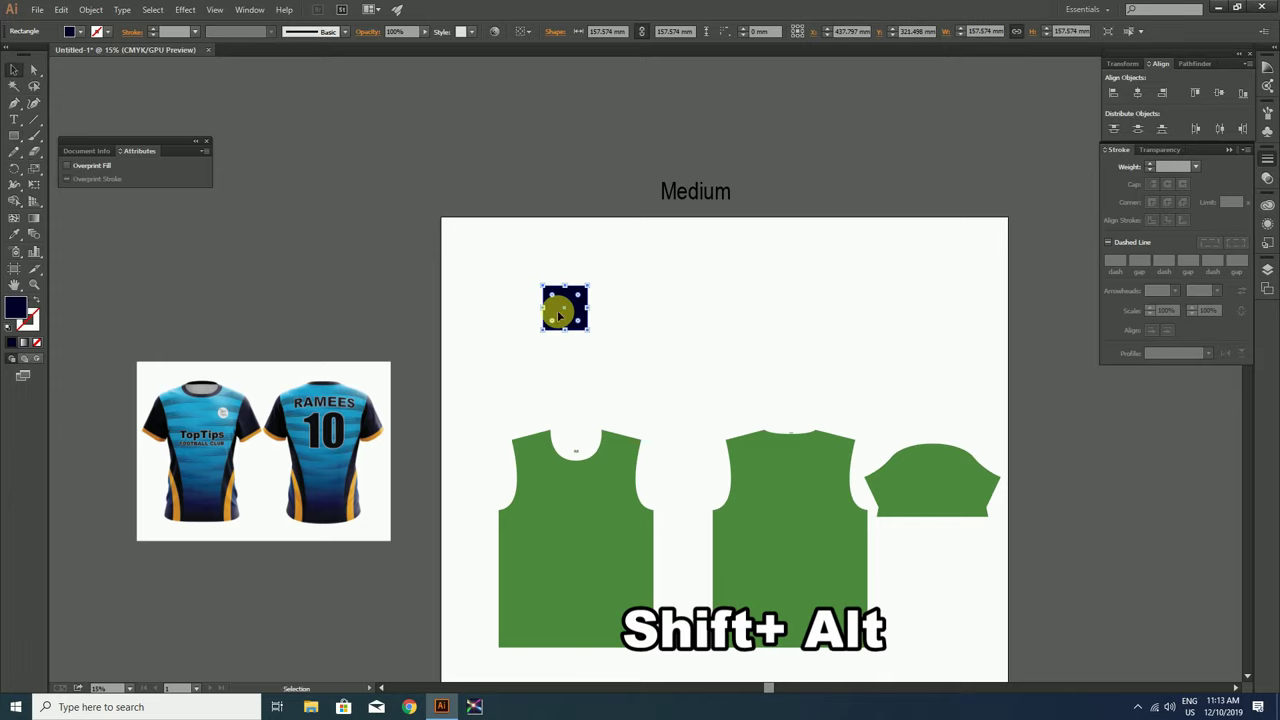
left_click_drag(559, 314, 620, 318)
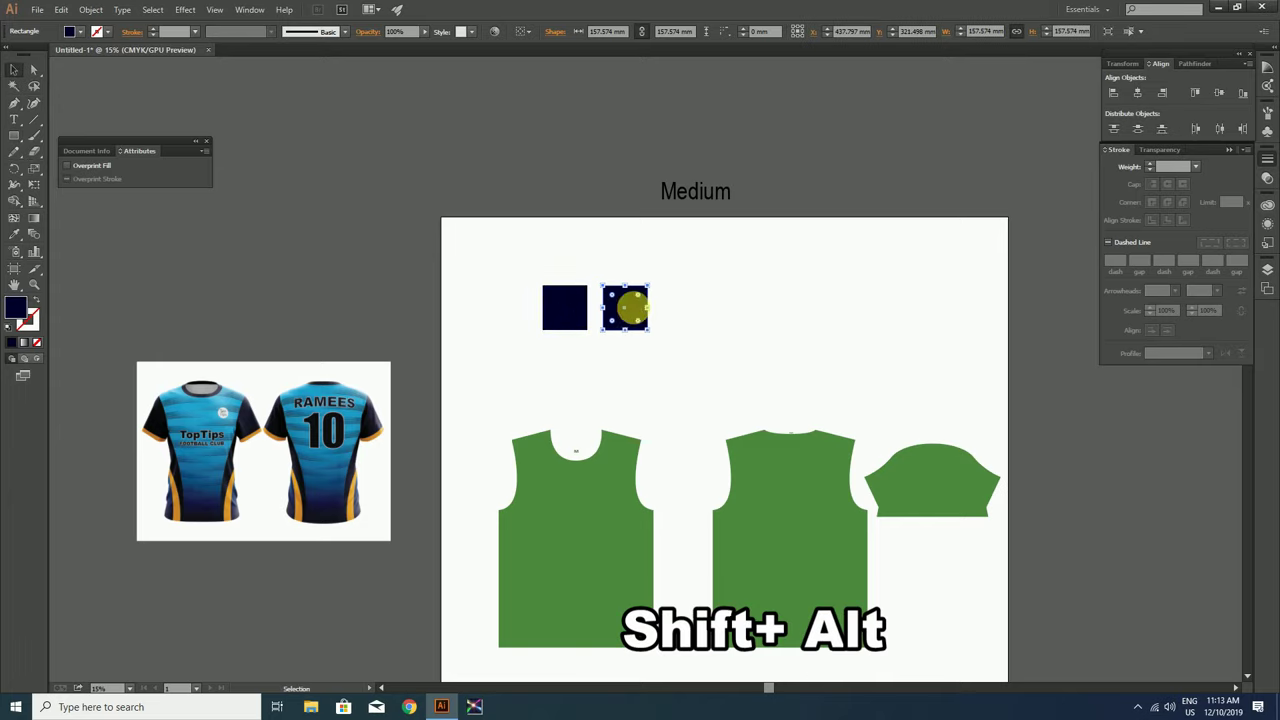
key("ctrl+d")
left_click(616, 271)
Recolour the middle square bright cyan with magenta set to 0%
left_click(623, 300)
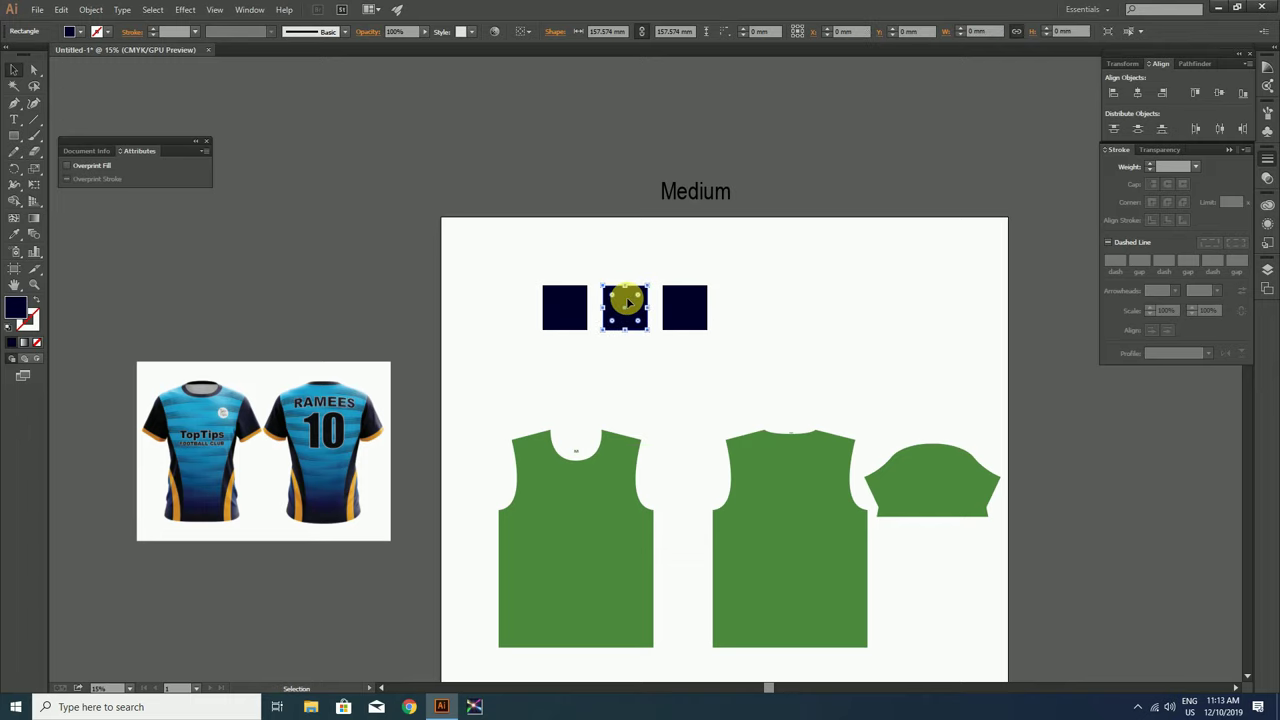
double_click(16, 312)
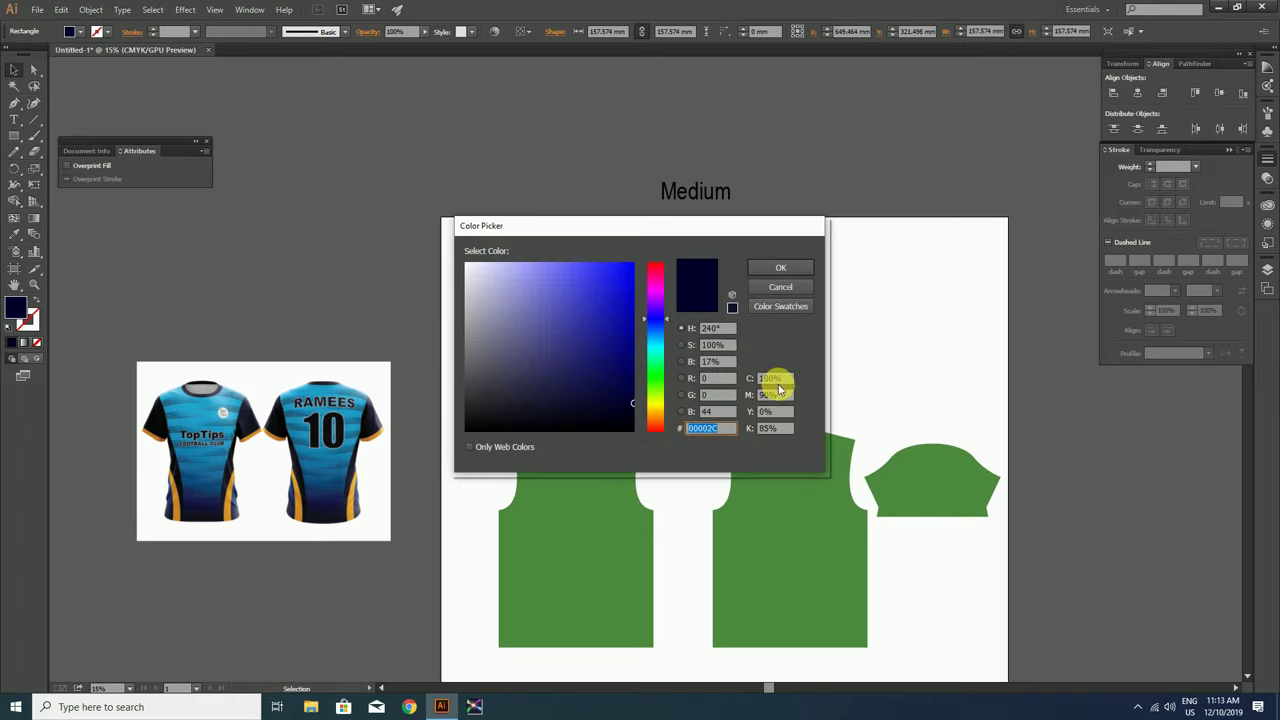
left_click_drag(790, 380, 727, 384)
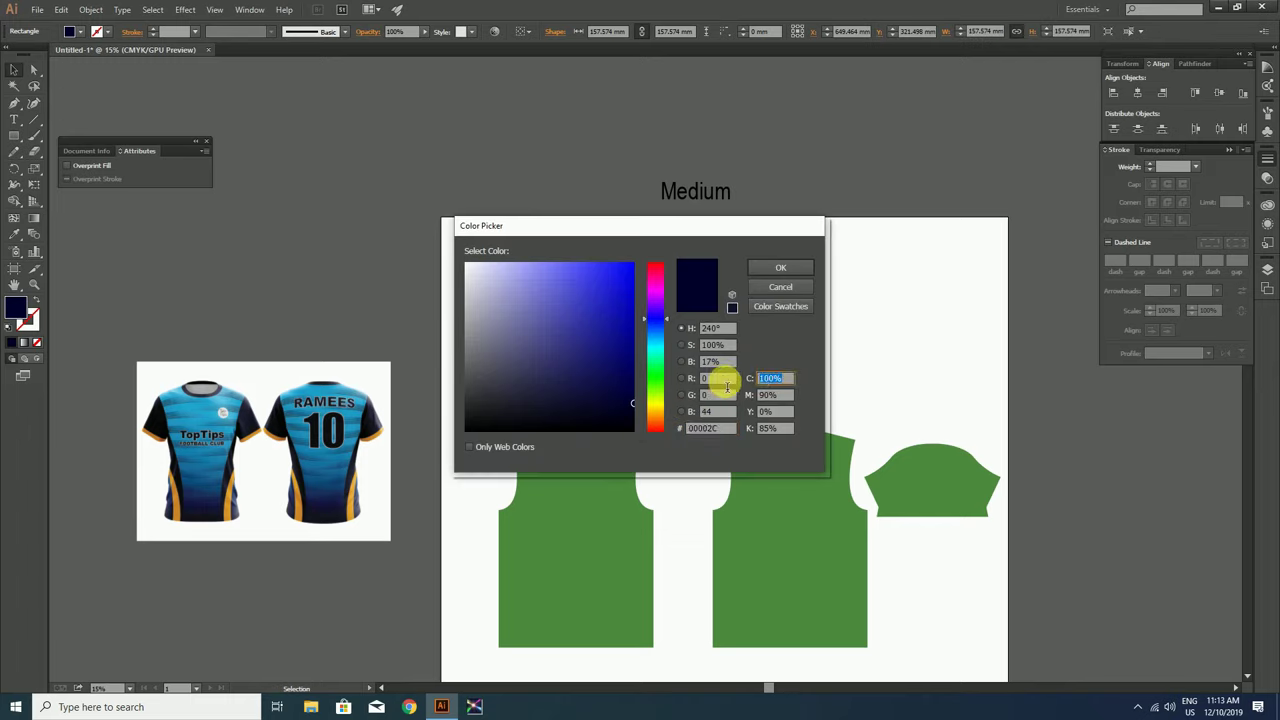
left_click(195, 418)
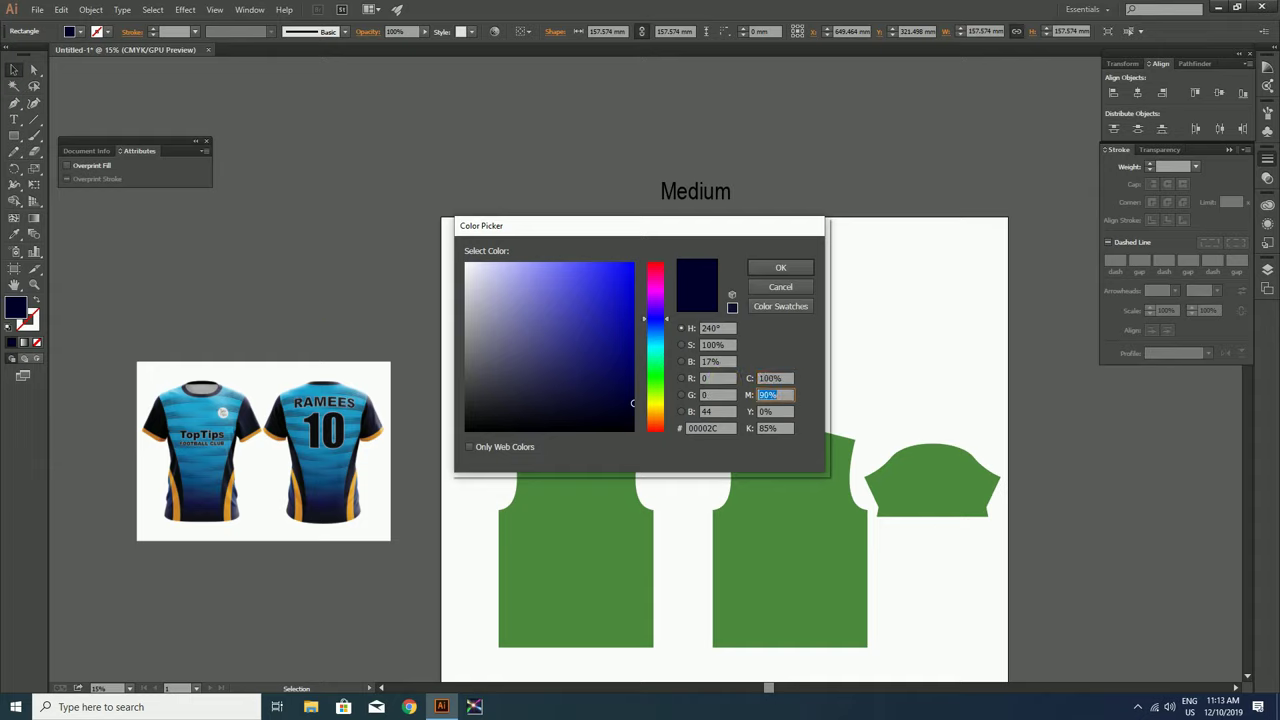
type("0")
key("Tab")
key("Tab")
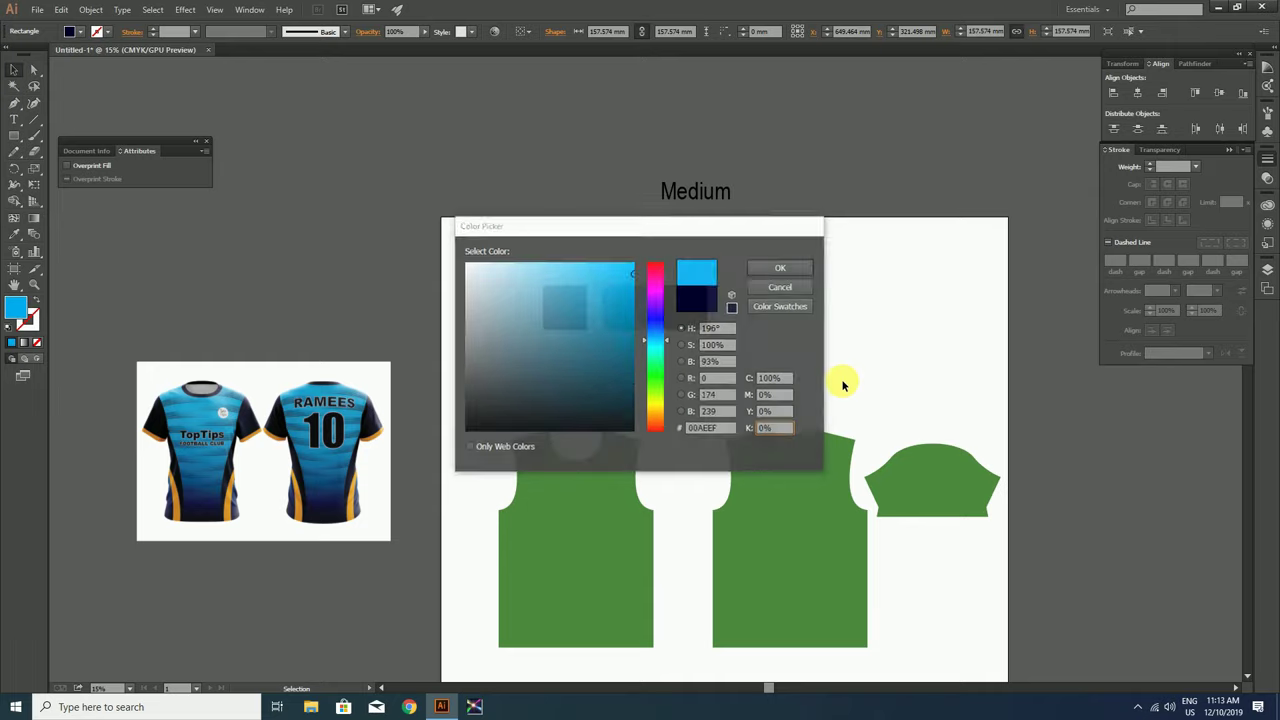
key("Return")
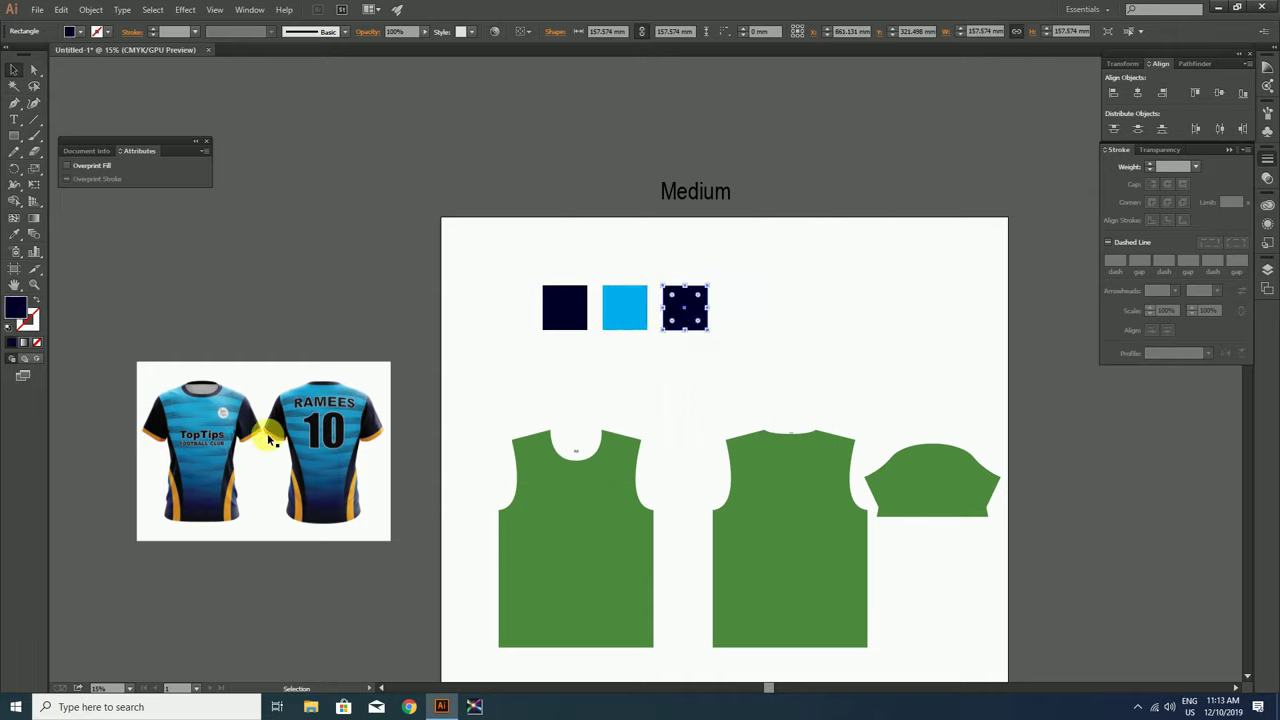
Recolour the third square orange (C0 M30 Y100)
double_click(15, 310)
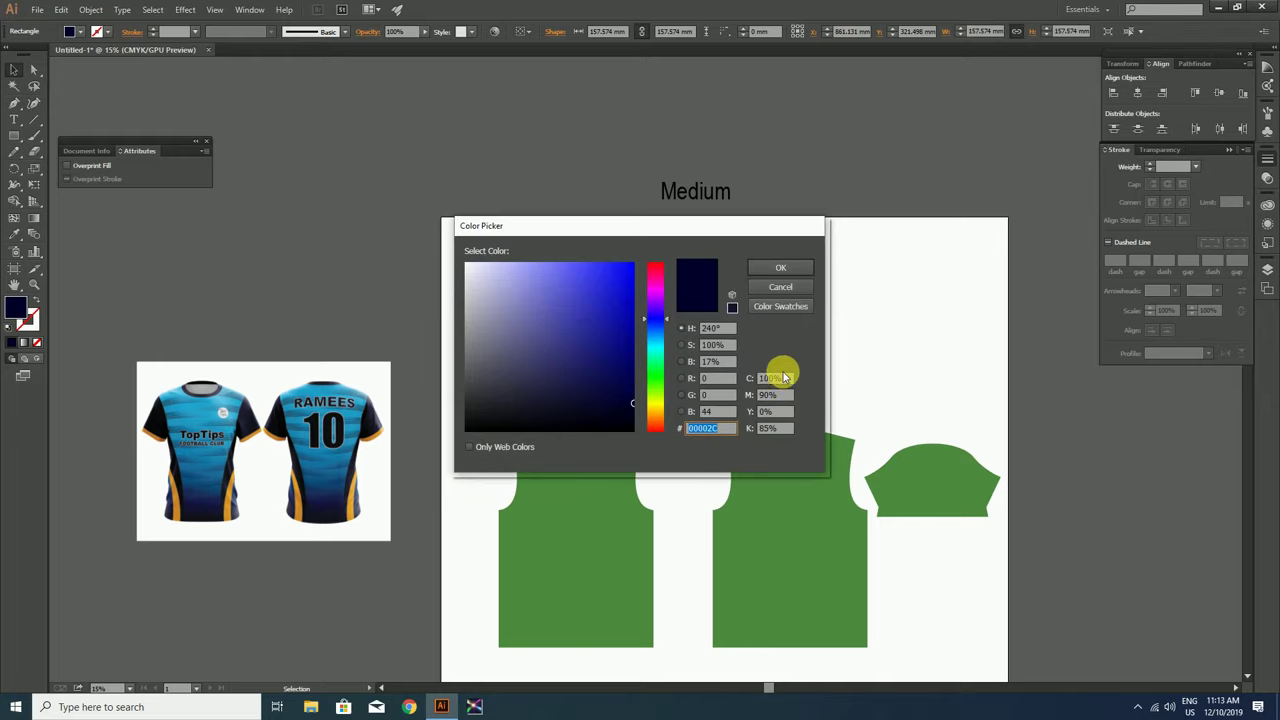
left_click(770, 378)
type("0")
key("Tab")
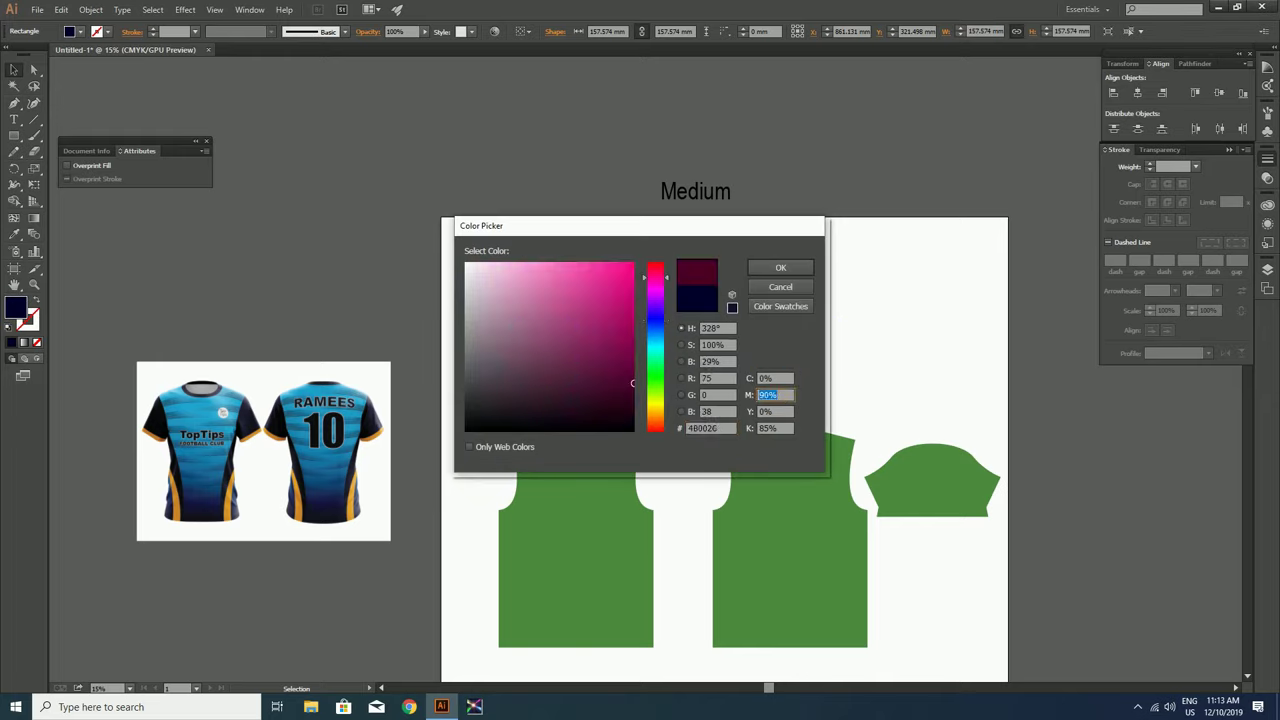
type("30")
key("Tab")
type("0")
key("Tab")
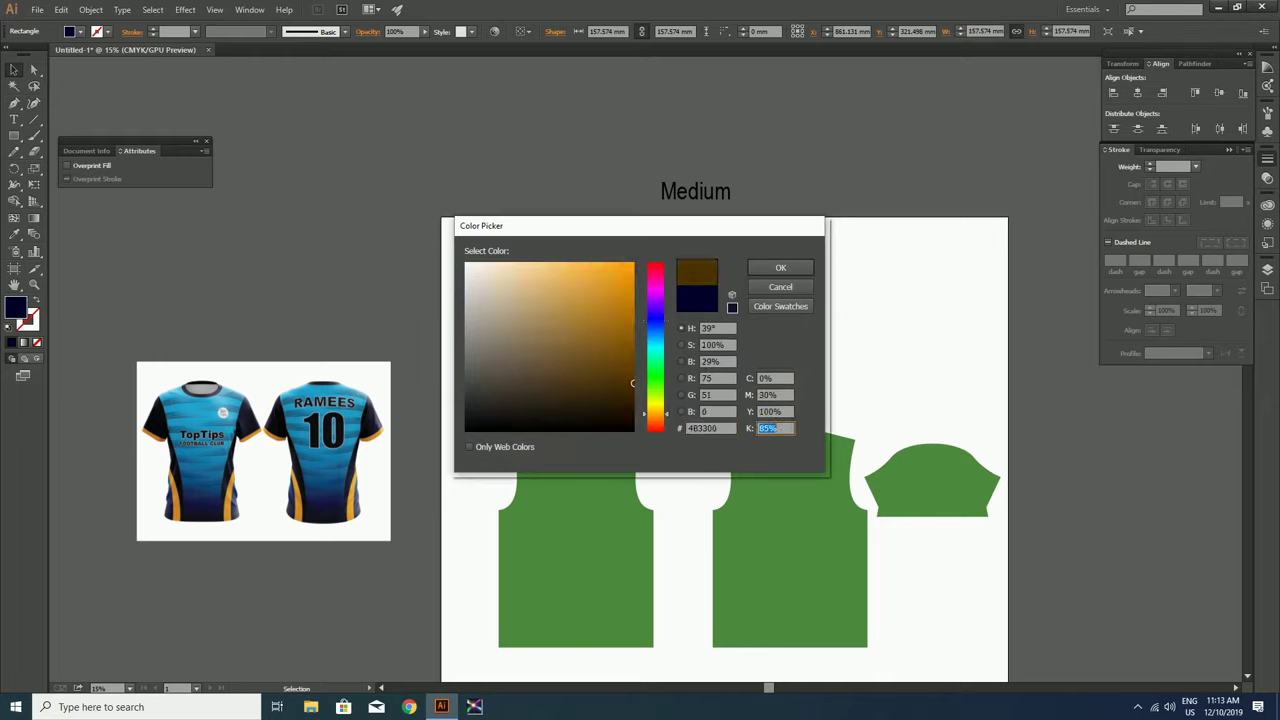
type("0")
key("Return")
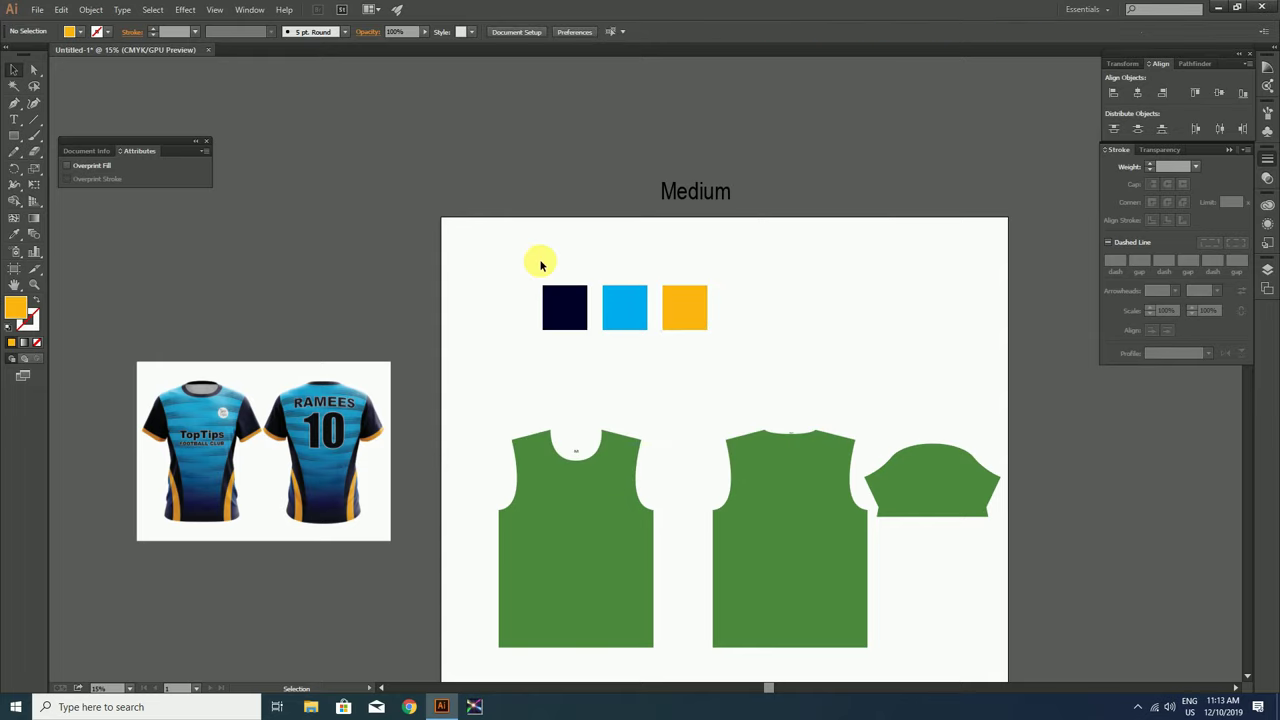
left_click_drag(540, 263, 710, 345)
left_click(316, 105)
Save the navy, cyan and orange squares as the T SHIRT colour group in Swatches
left_click(250, 9)
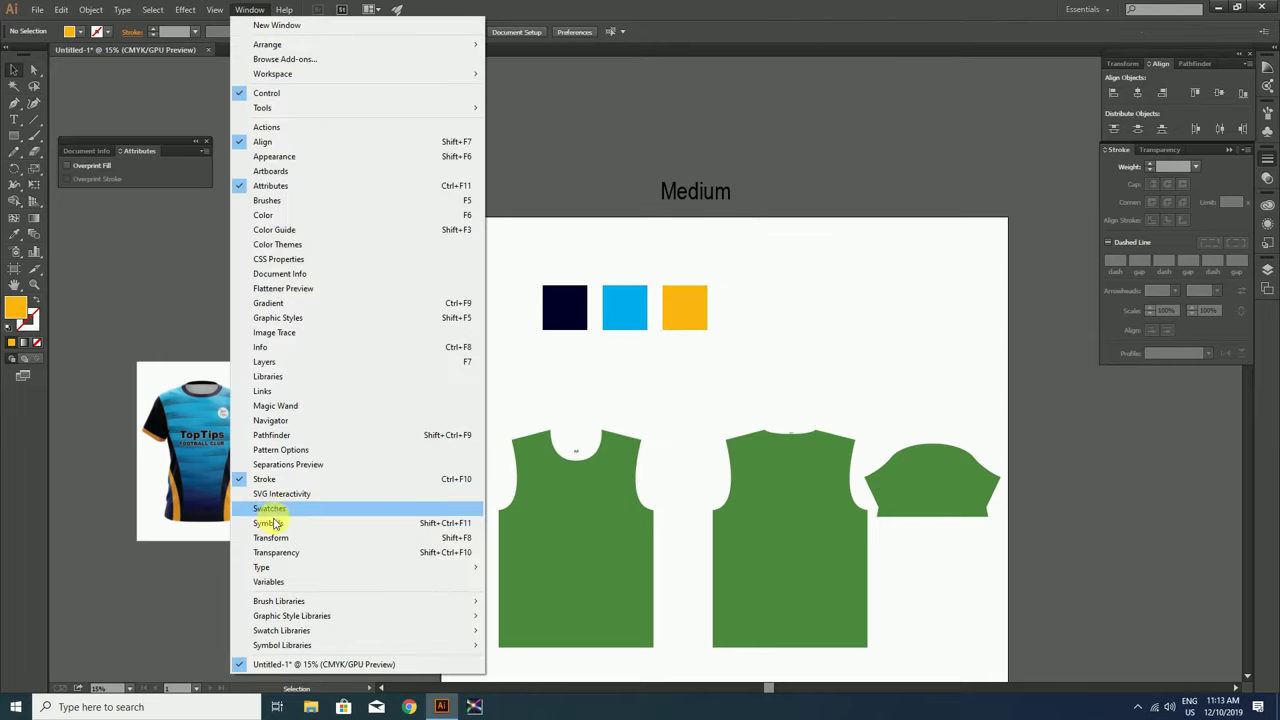
left_click(270, 508)
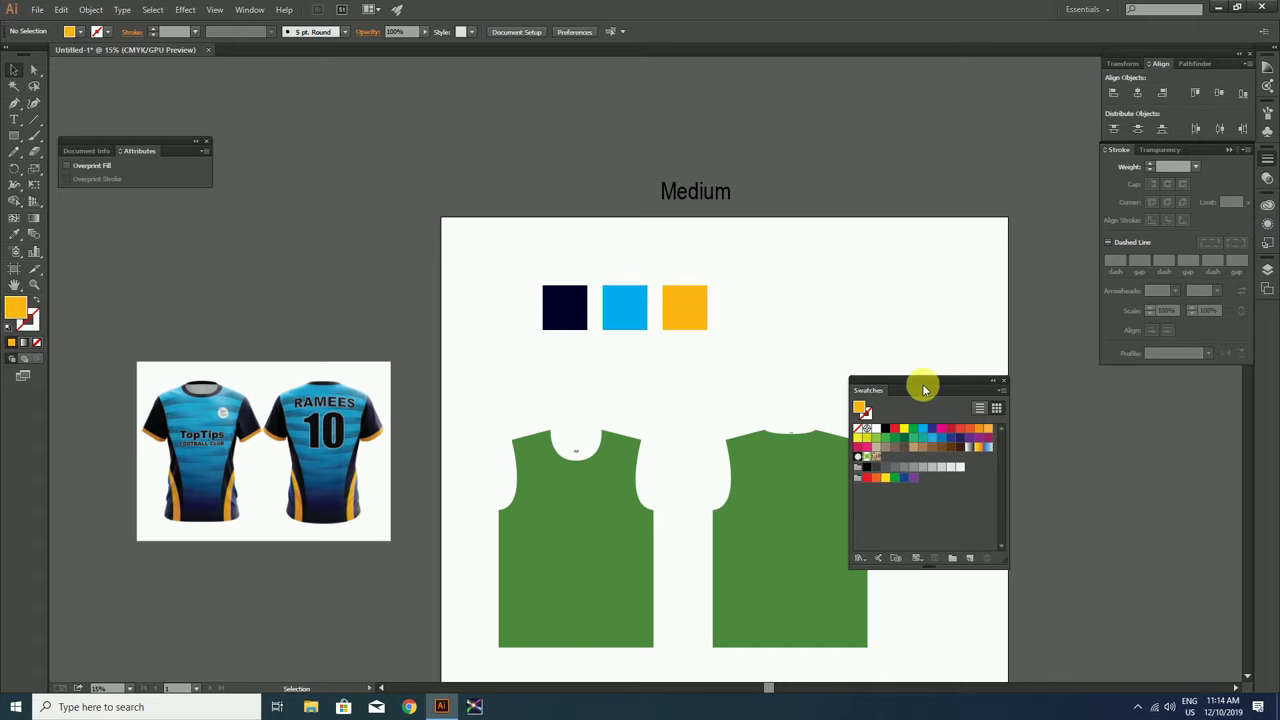
left_click_drag(921, 381, 845, 218)
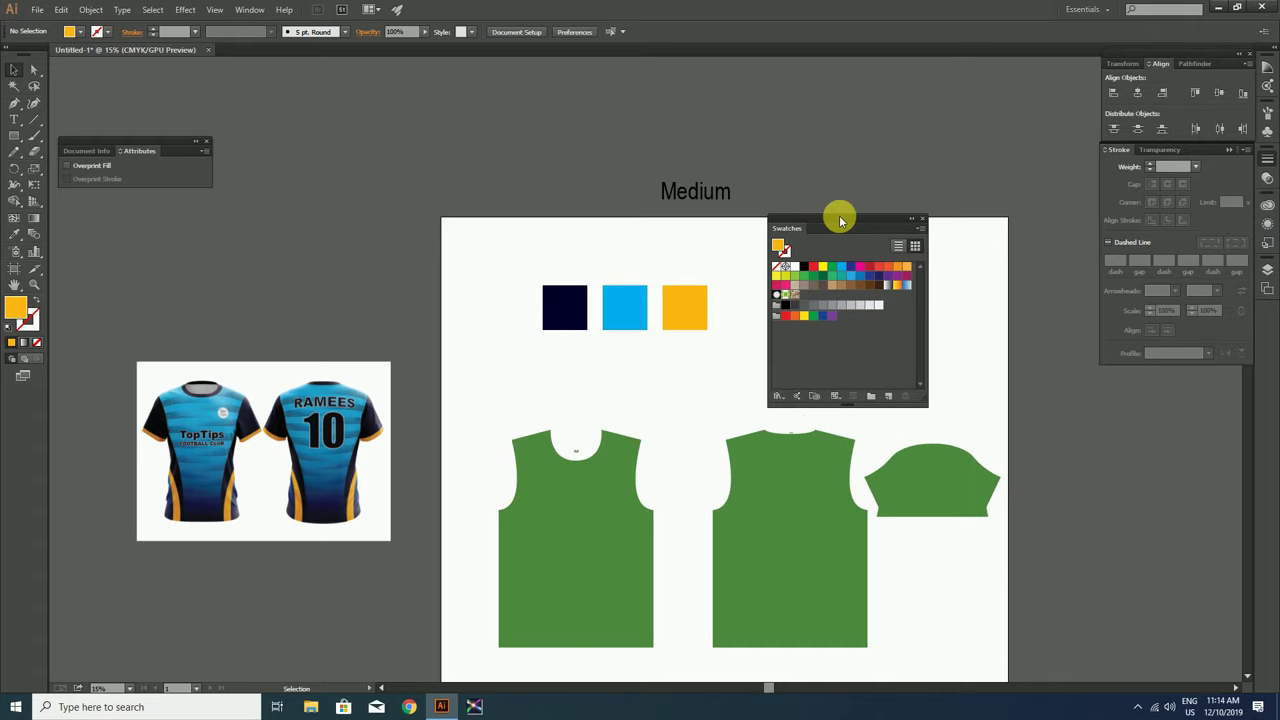
left_click_drag(526, 256, 738, 382)
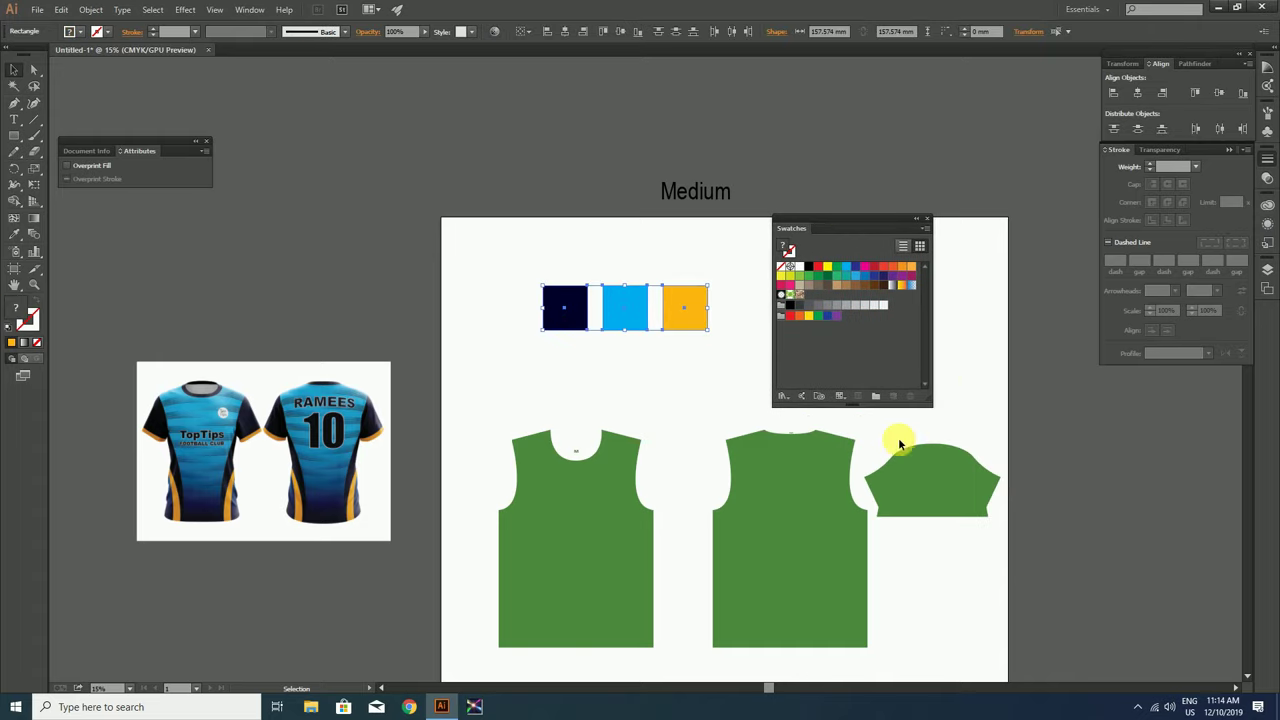
left_click(876, 399)
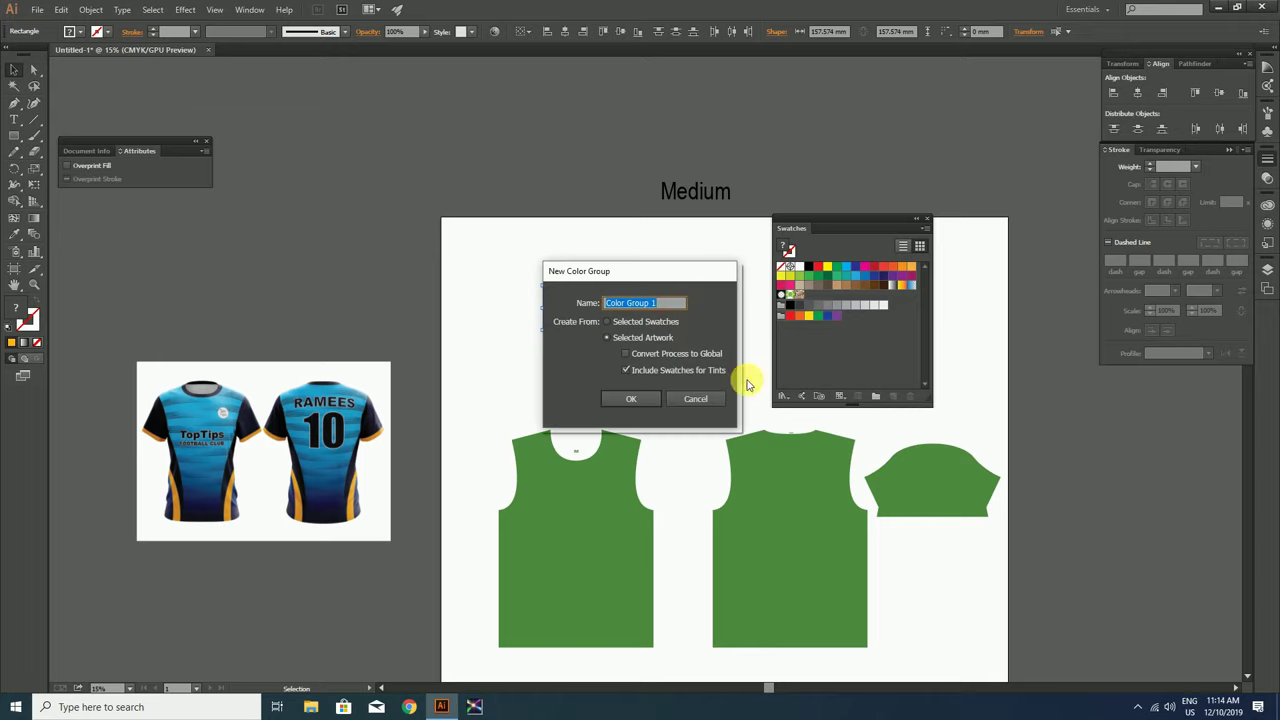
type("T SHIRT")
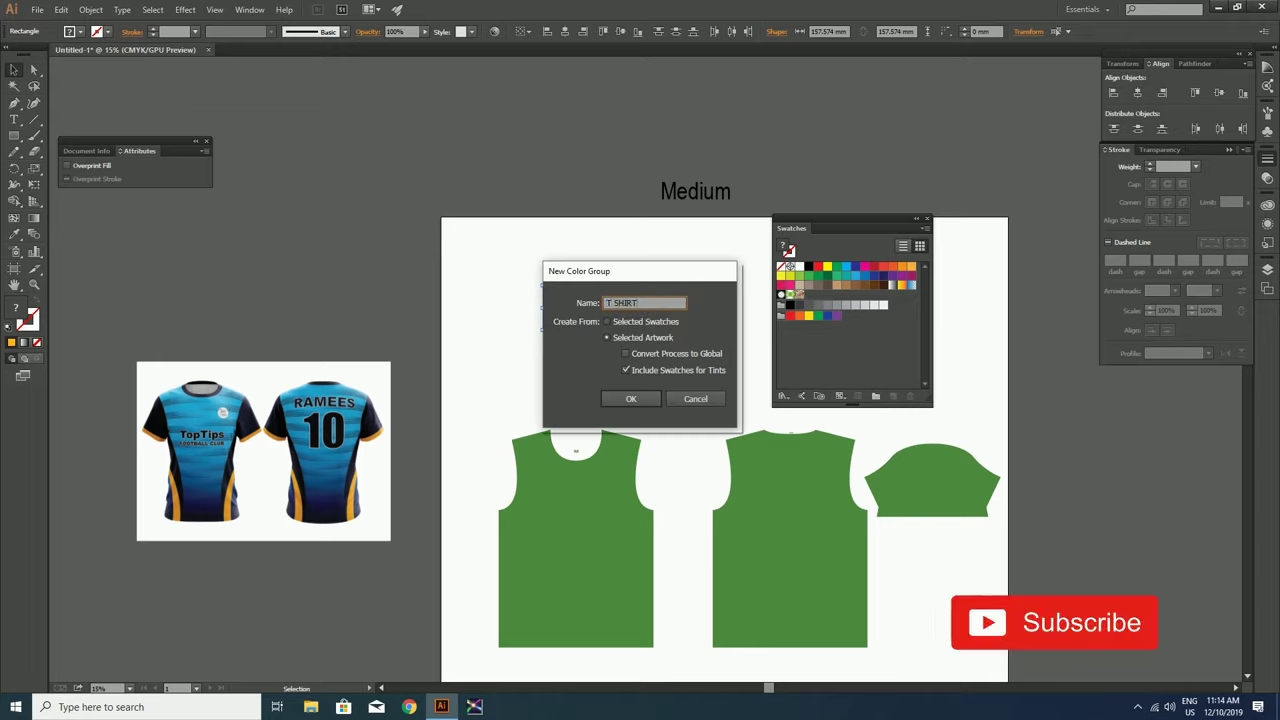
key("Return")
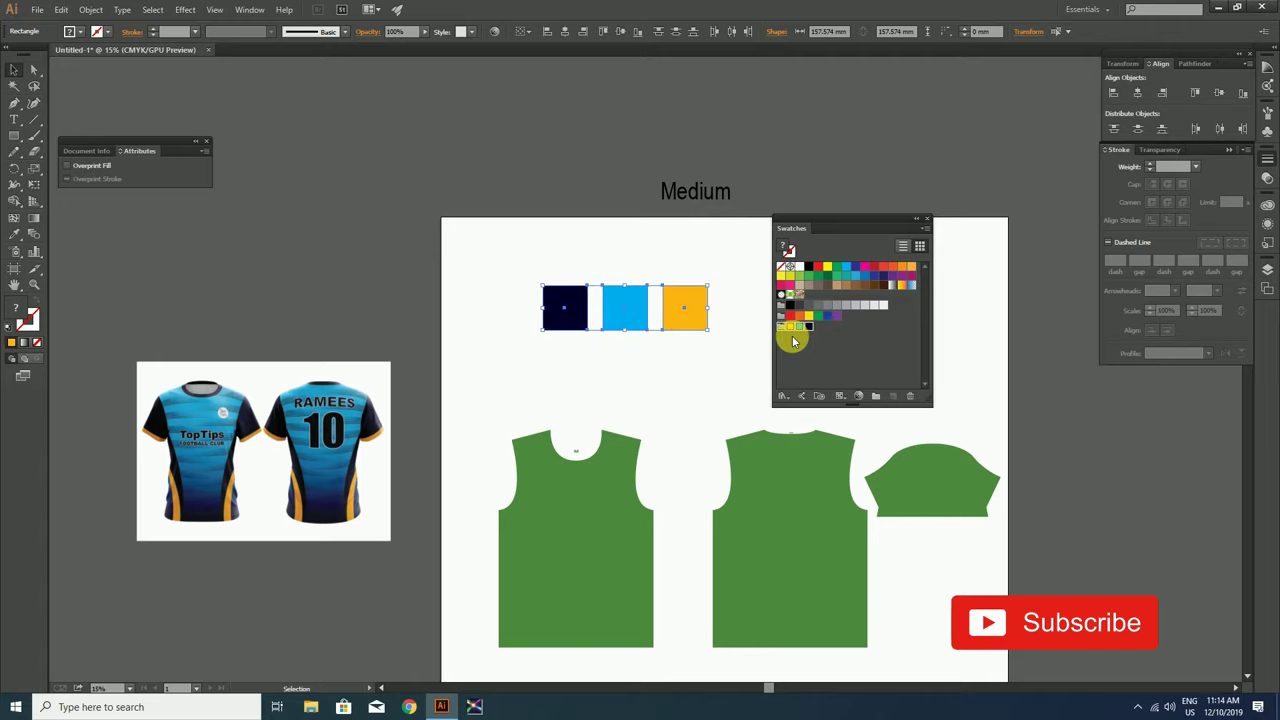
left_click_drag(840, 218, 1096, 403)
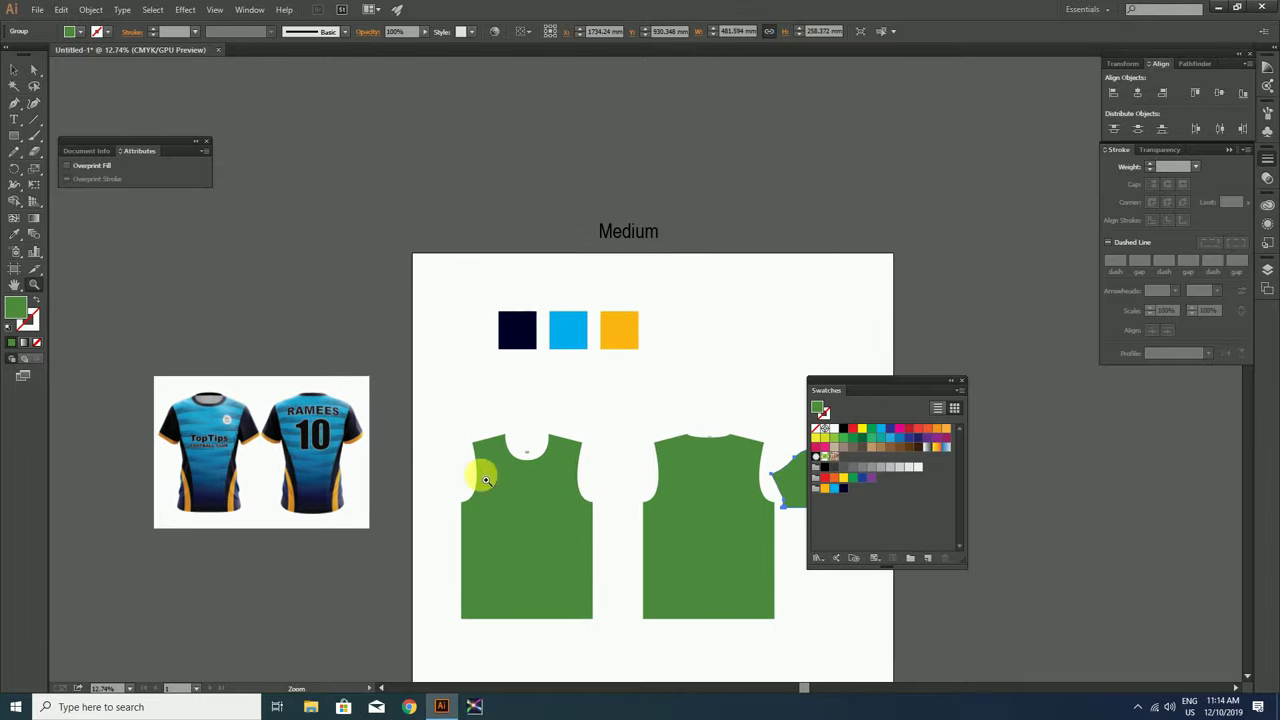
Fill the sleeve pattern piece with navy and zoom in on it
left_click_drag(354, 432, 551, 471)
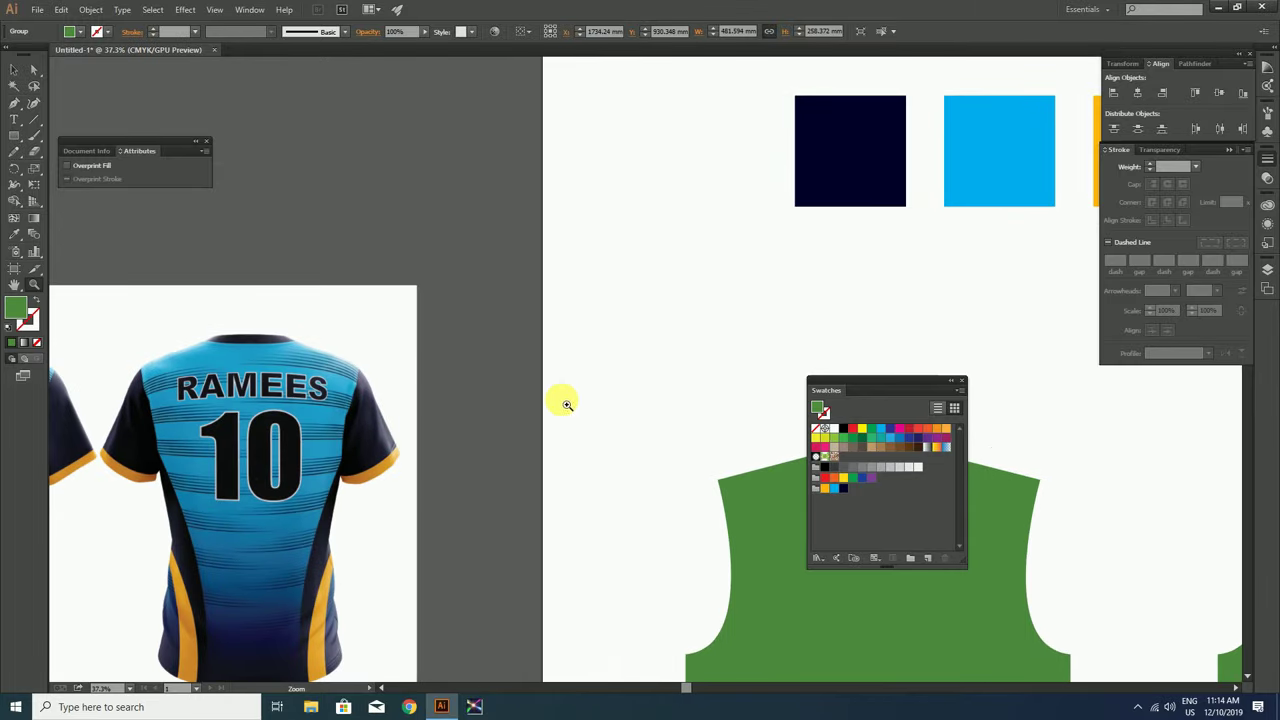
mouse_move(563, 400)
left_mouse_down()
mouse_move(362, 450)
mouse_move(580, 434)
left_mouse_up()
left_click_drag(714, 449, 720, 480)
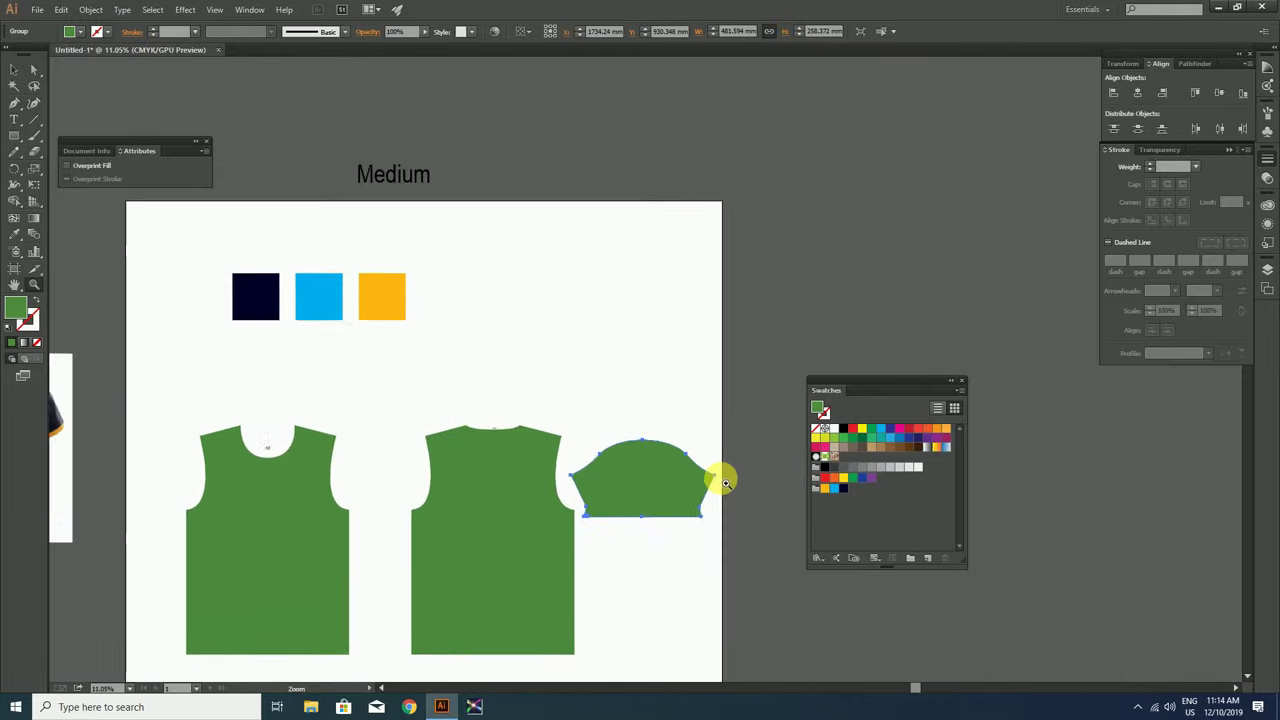
left_click(846, 490)
left_click(653, 407)
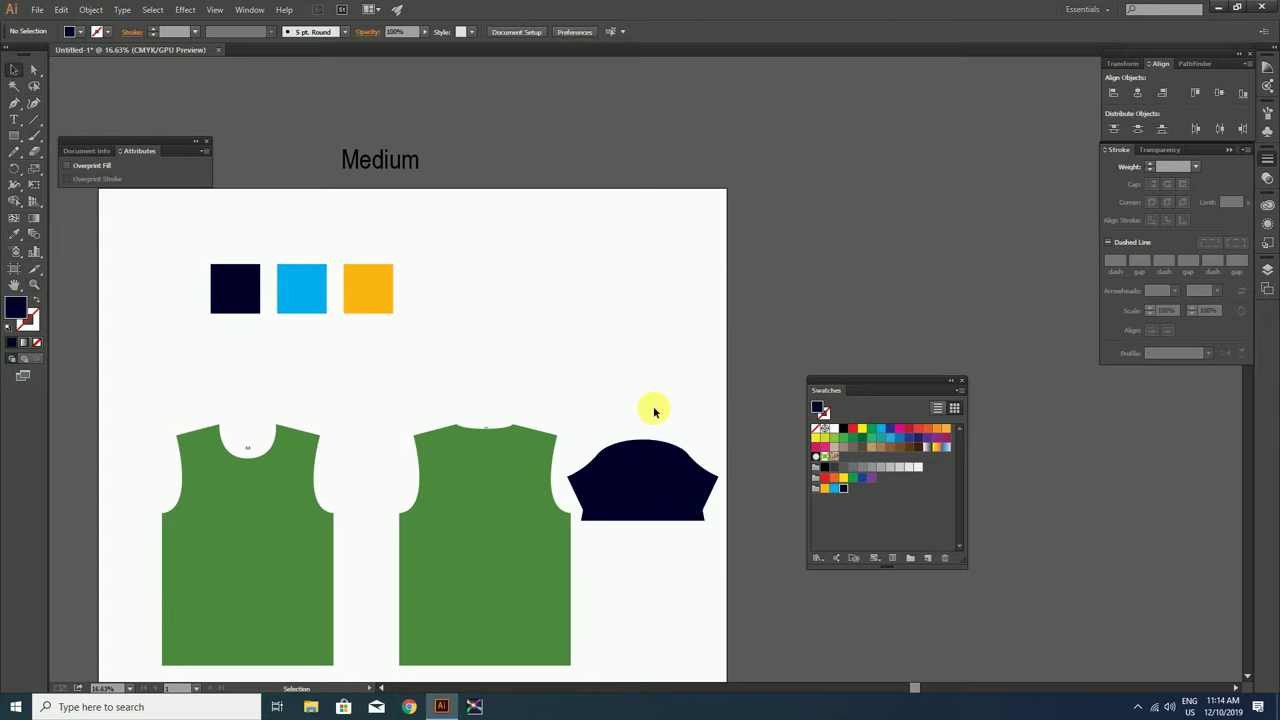
left_click(627, 511)
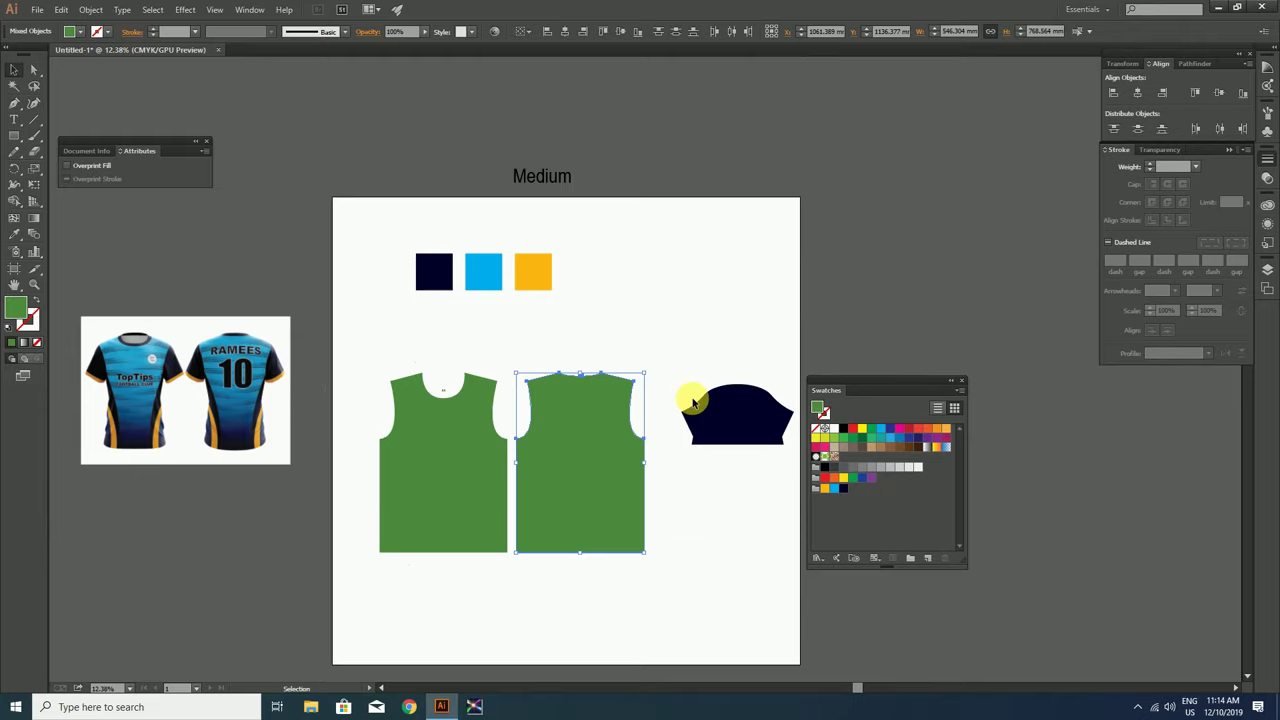
key("z")
left_click_drag(457, 437, 706, 509)
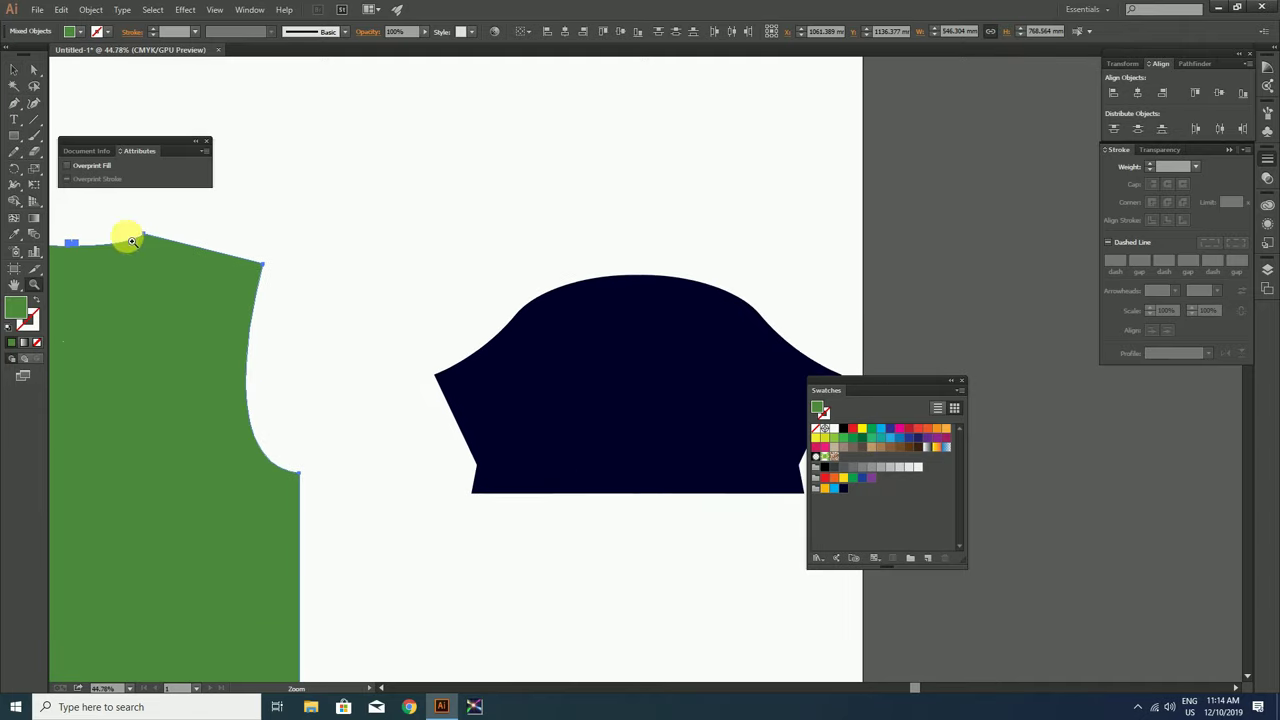
Draw a 20 × 2 in yellow bar below the sleeve
key("ctrl+r")
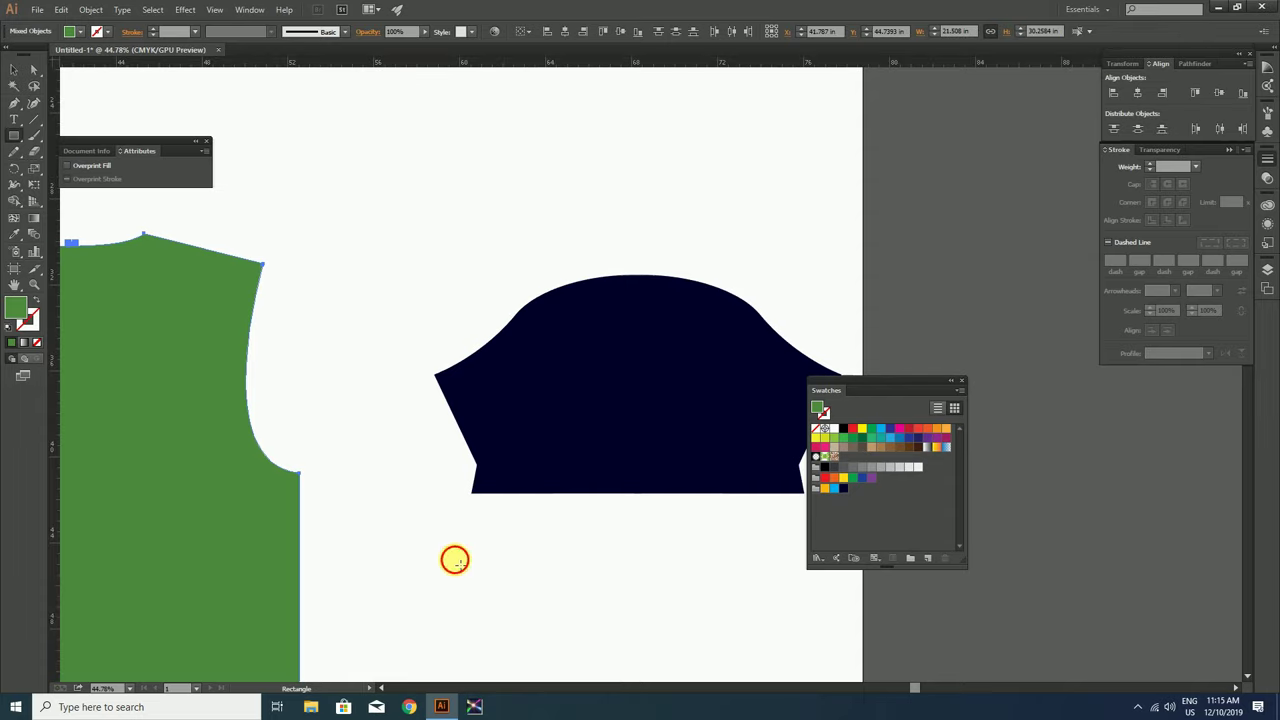
left_click(451, 557)
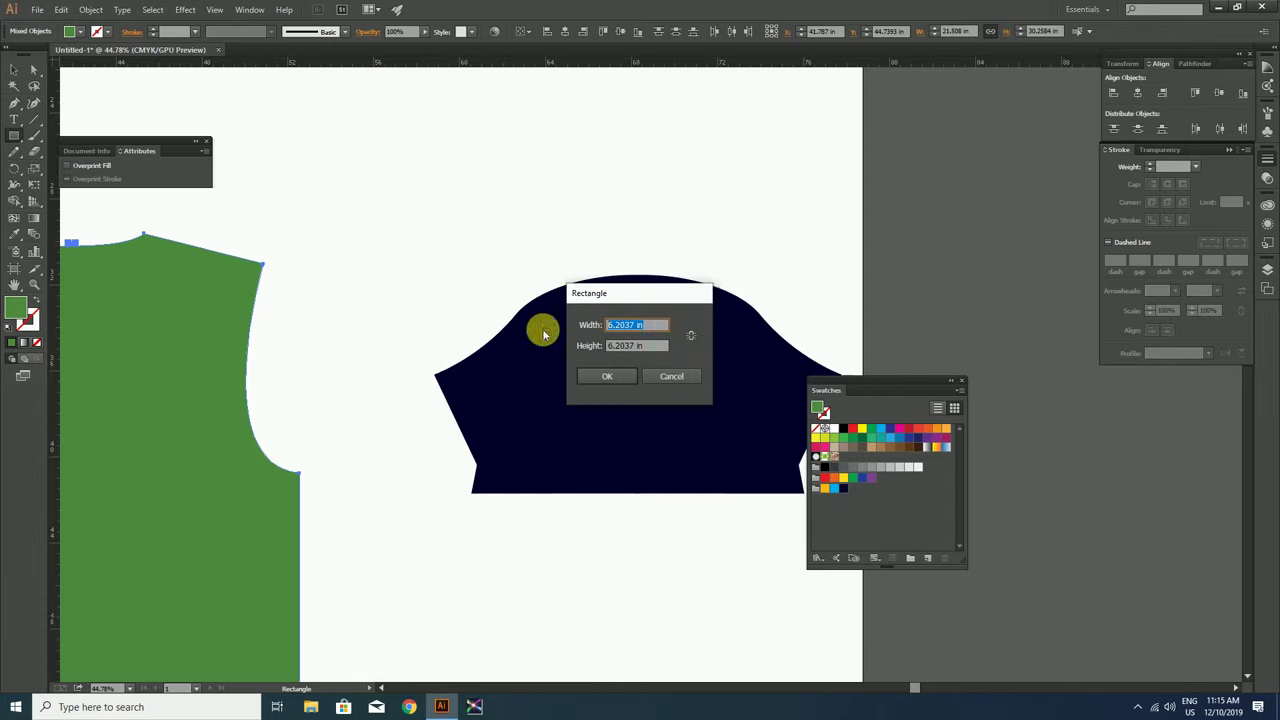
type("20")
left_click(640, 344)
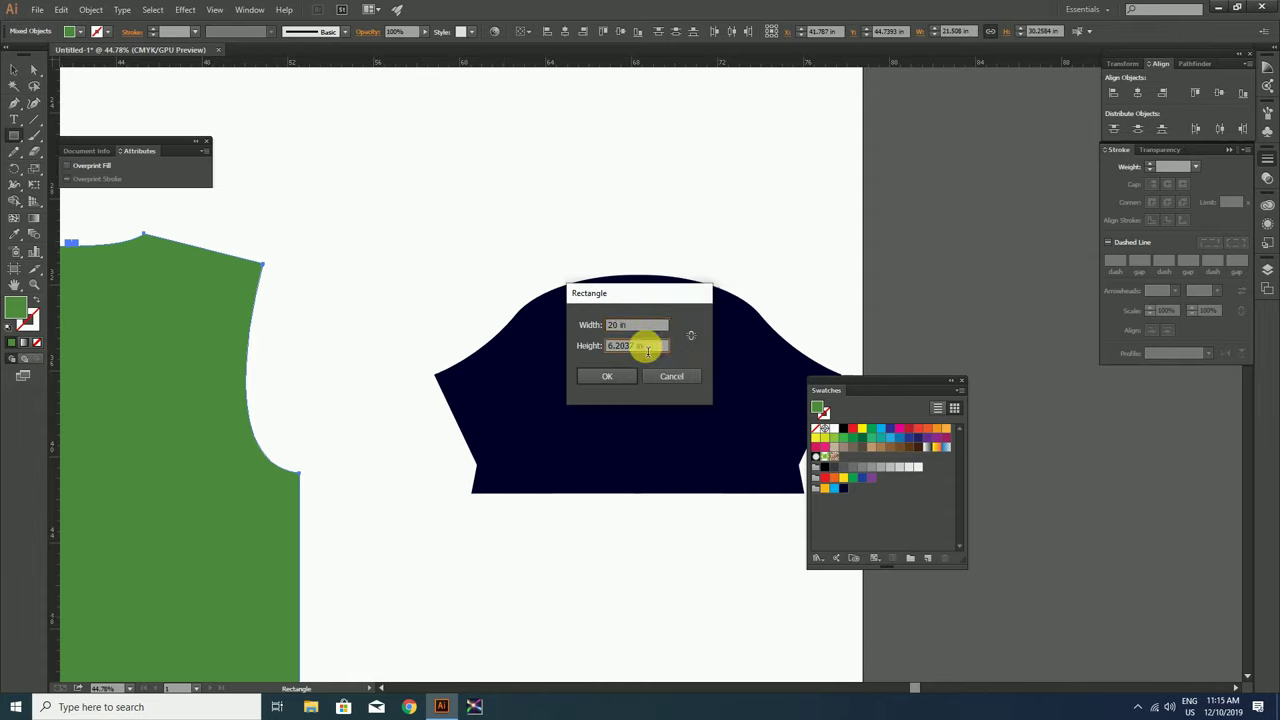
left_click_drag(647, 350, 534, 344)
key("Return")
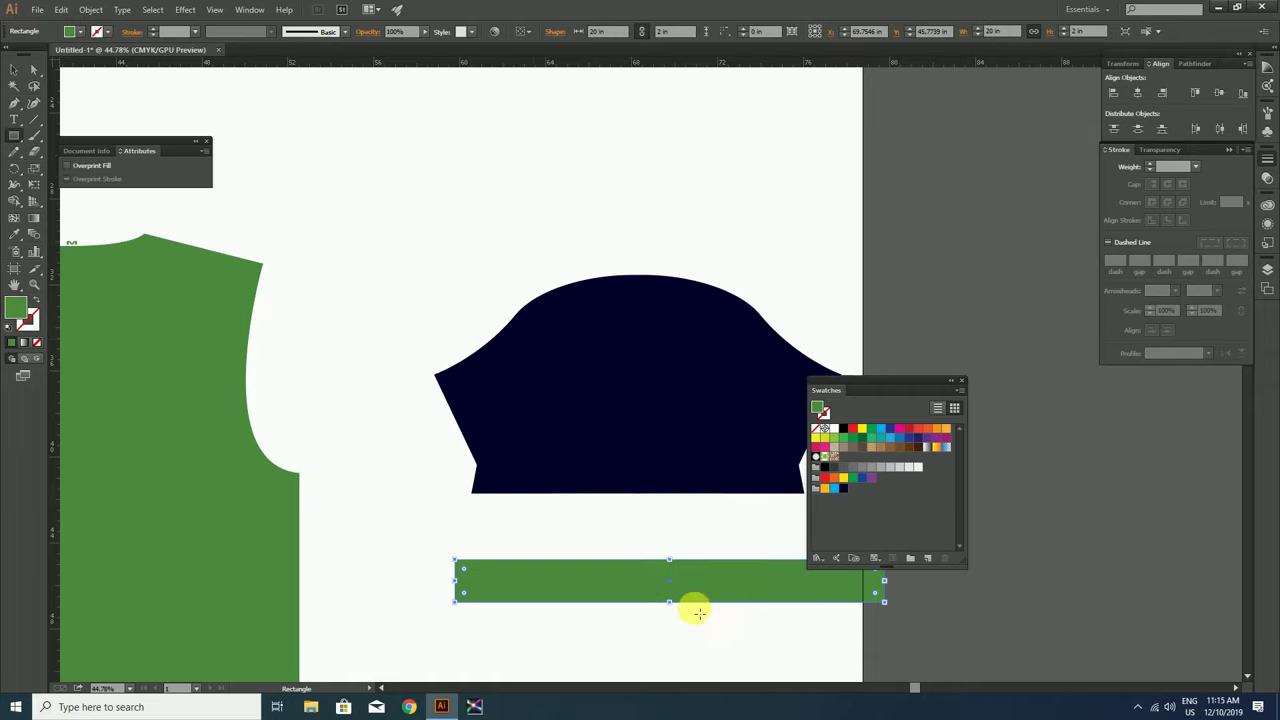
left_click(826, 488)
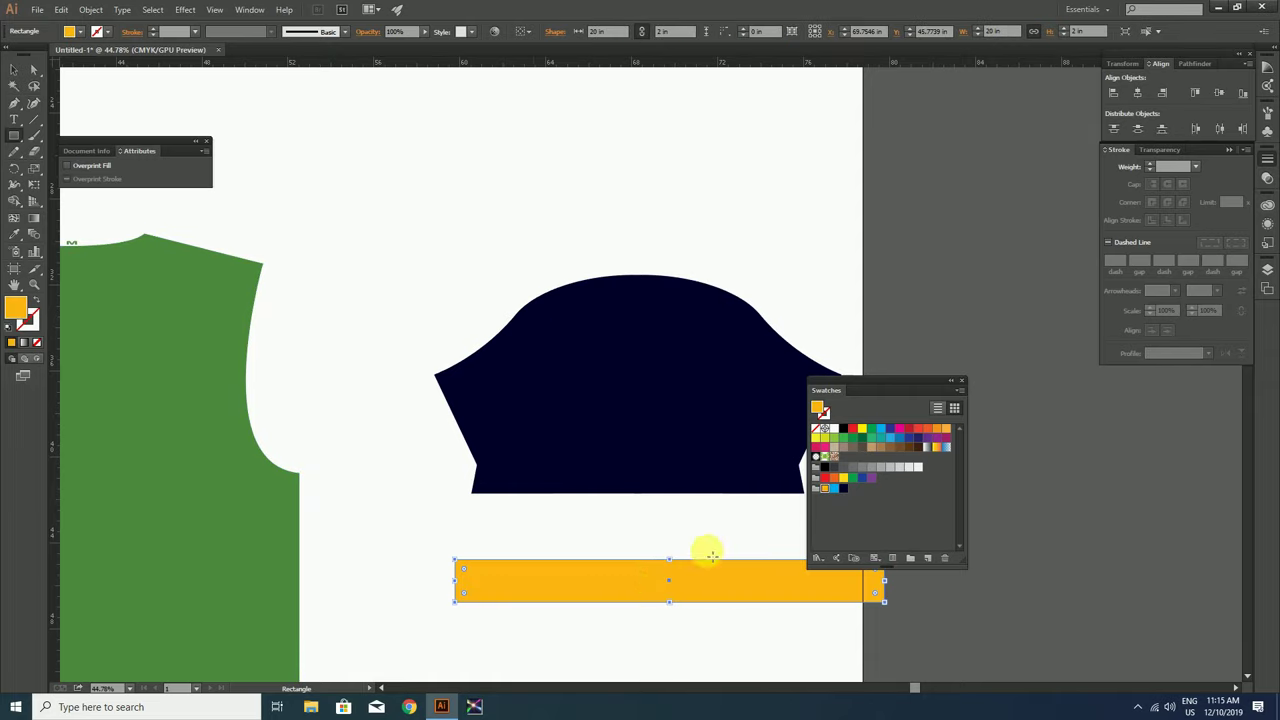
Place the yellow bar against the sleeve's bottom edge, centred horizontally
key("v")
left_click_drag(654, 591, 632, 483)
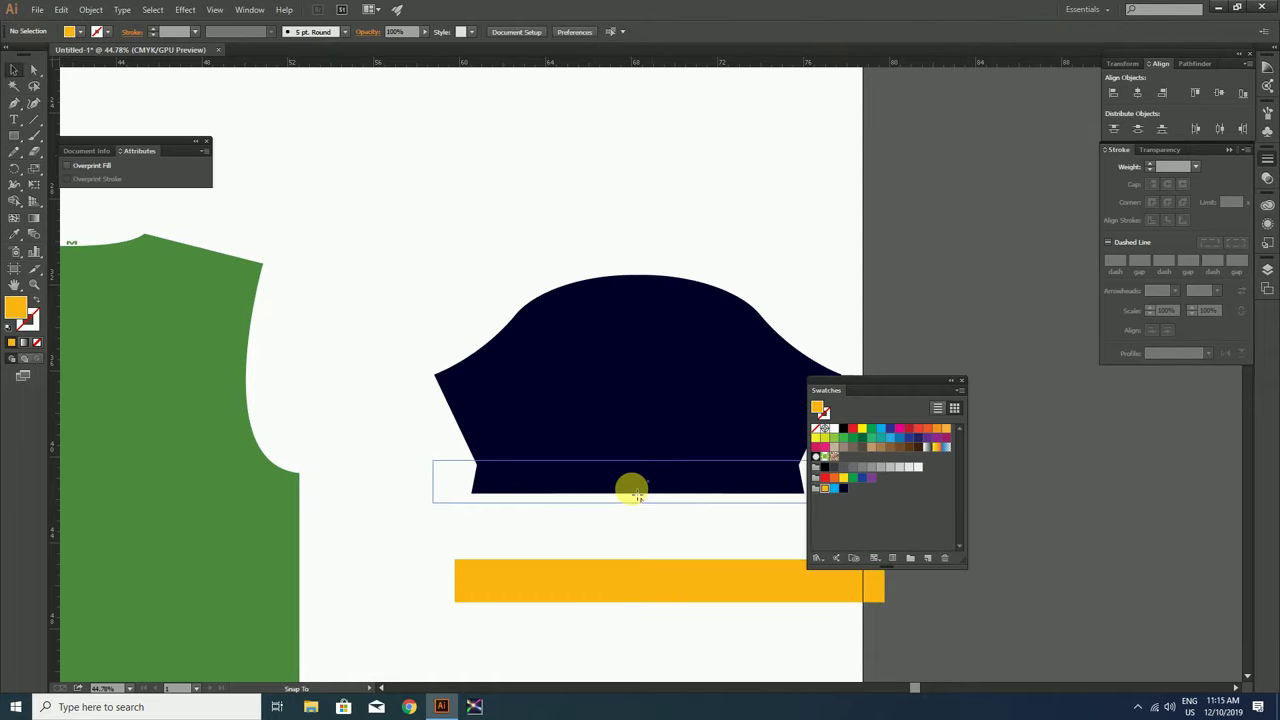
left_click_drag(548, 272, 651, 543)
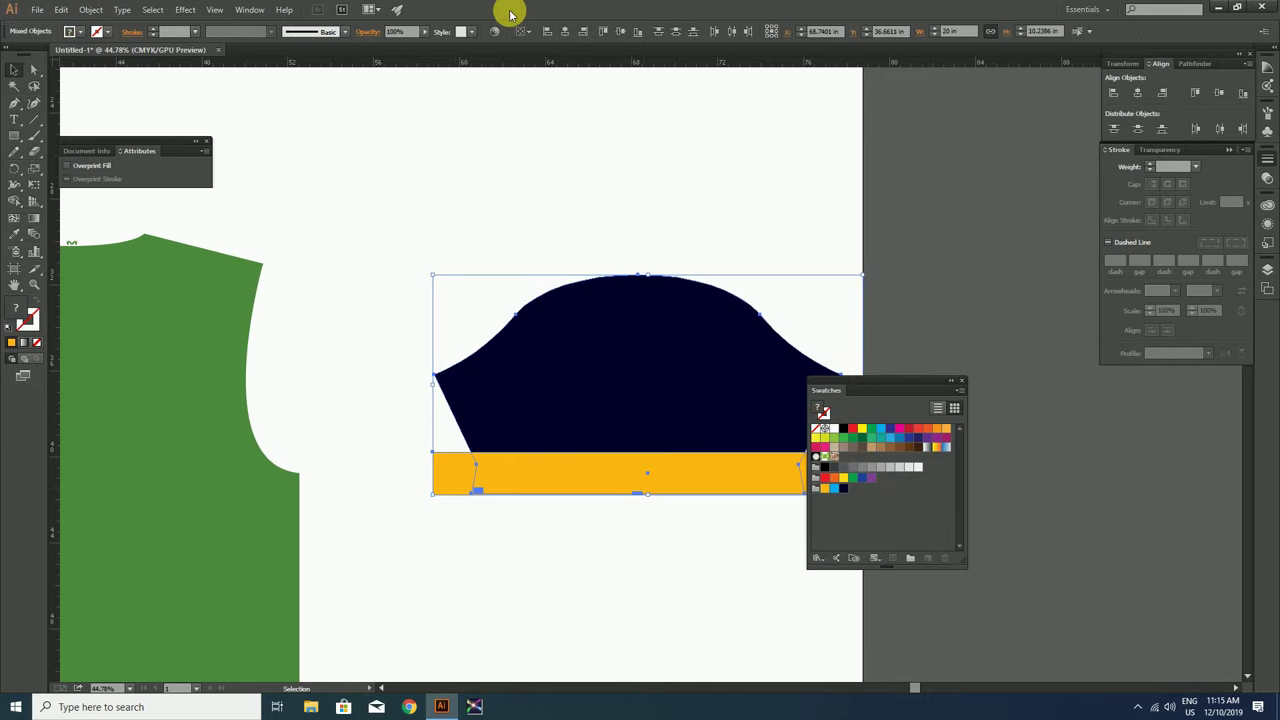
left_click(571, 33)
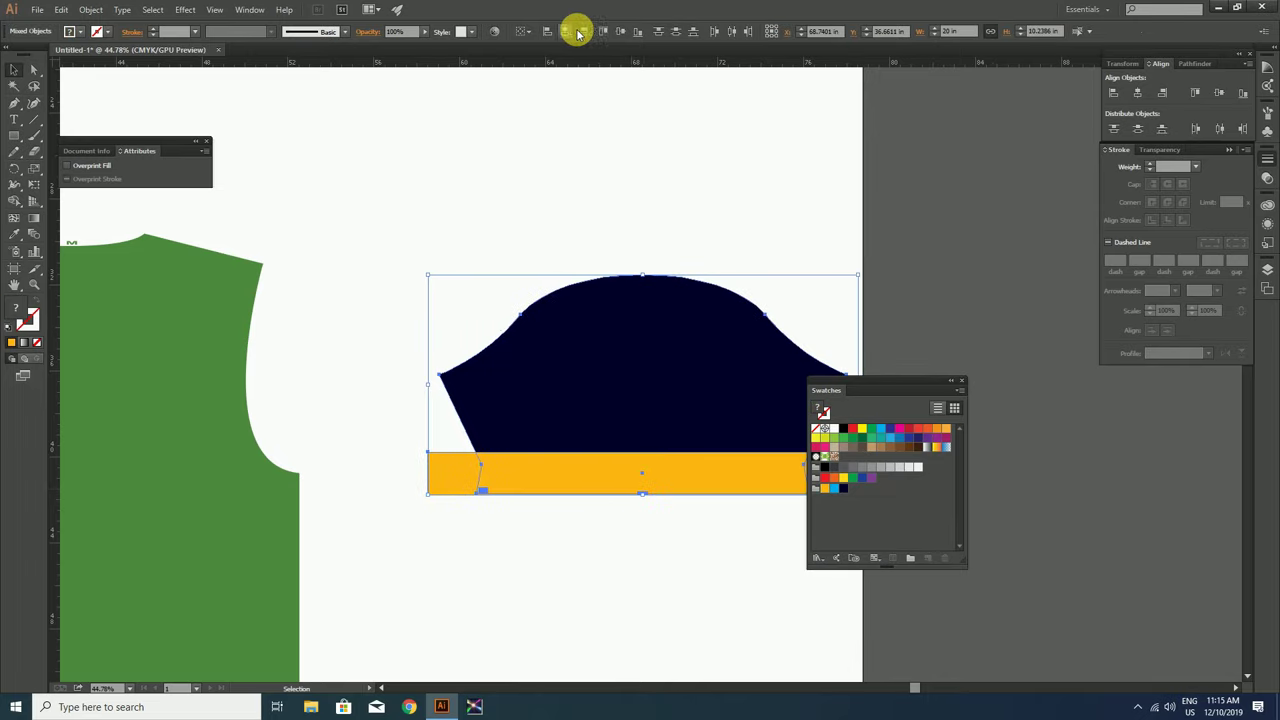
left_click(654, 128)
left_click(605, 316)
Copy the navy sleeve and Paste in Place a duplicate over it
left_click(61, 9)
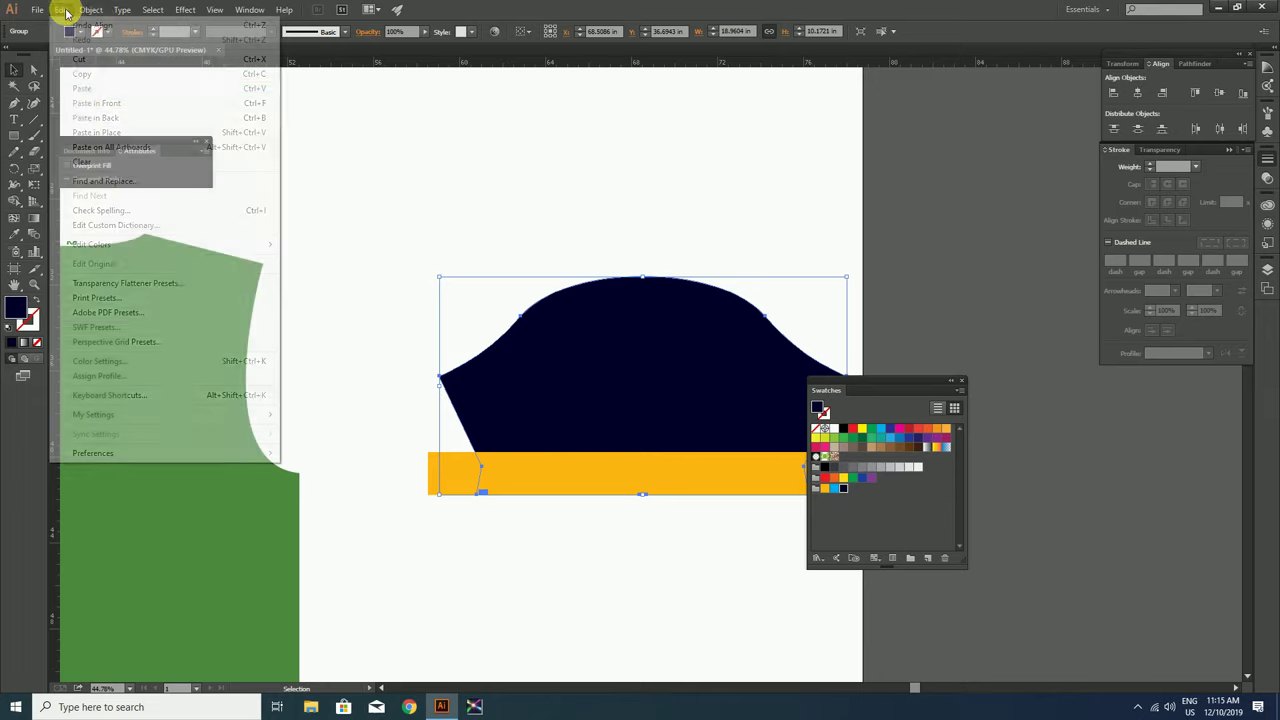
left_click(82, 74)
left_click(460, 218)
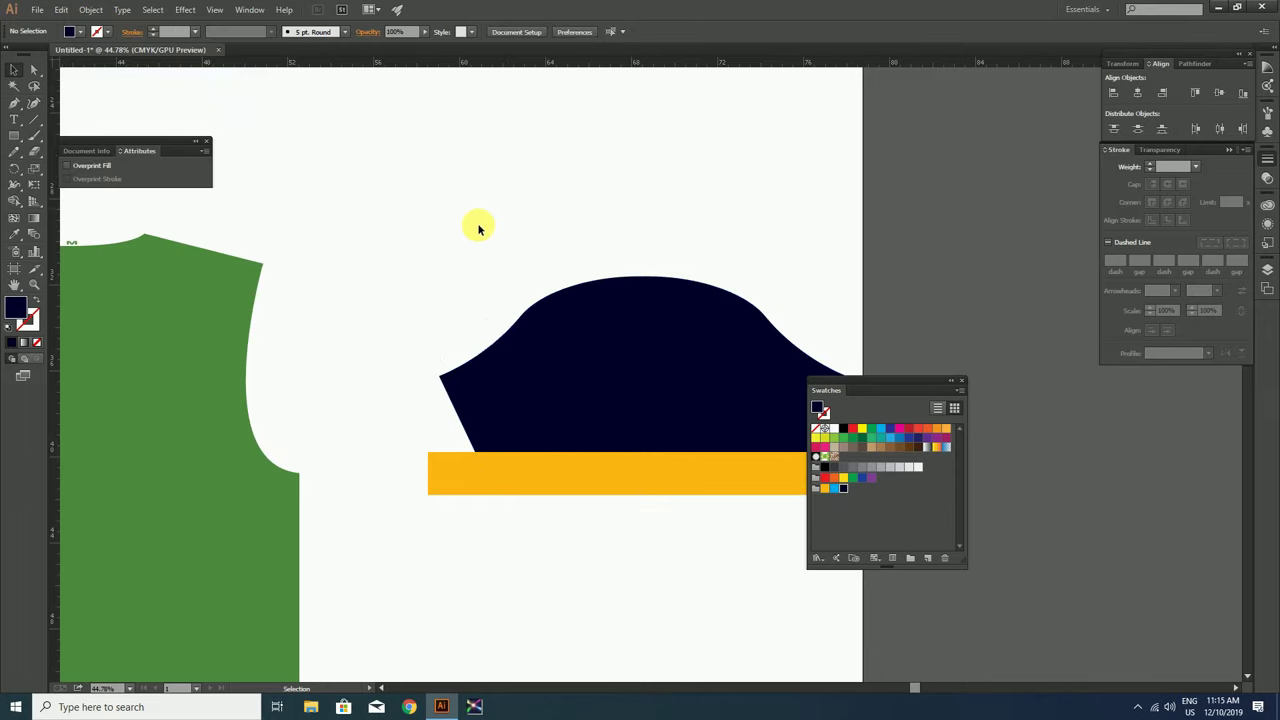
left_click(61, 10)
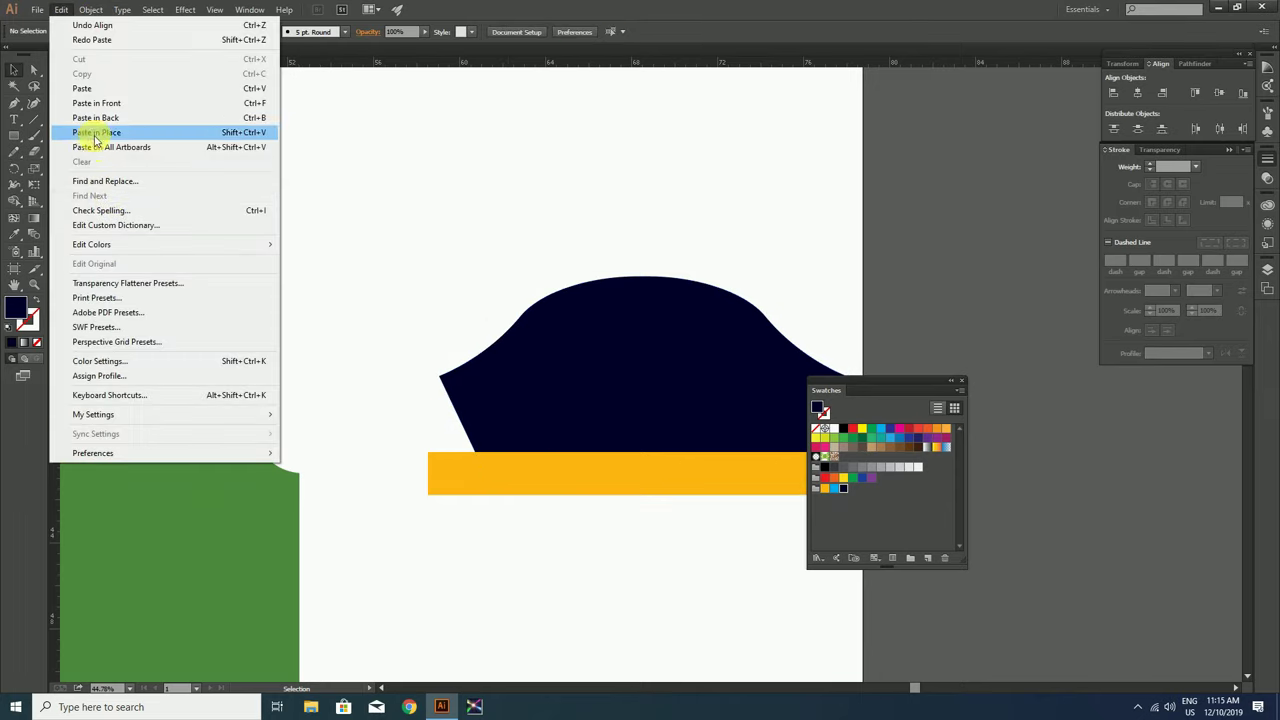
left_click(108, 137)
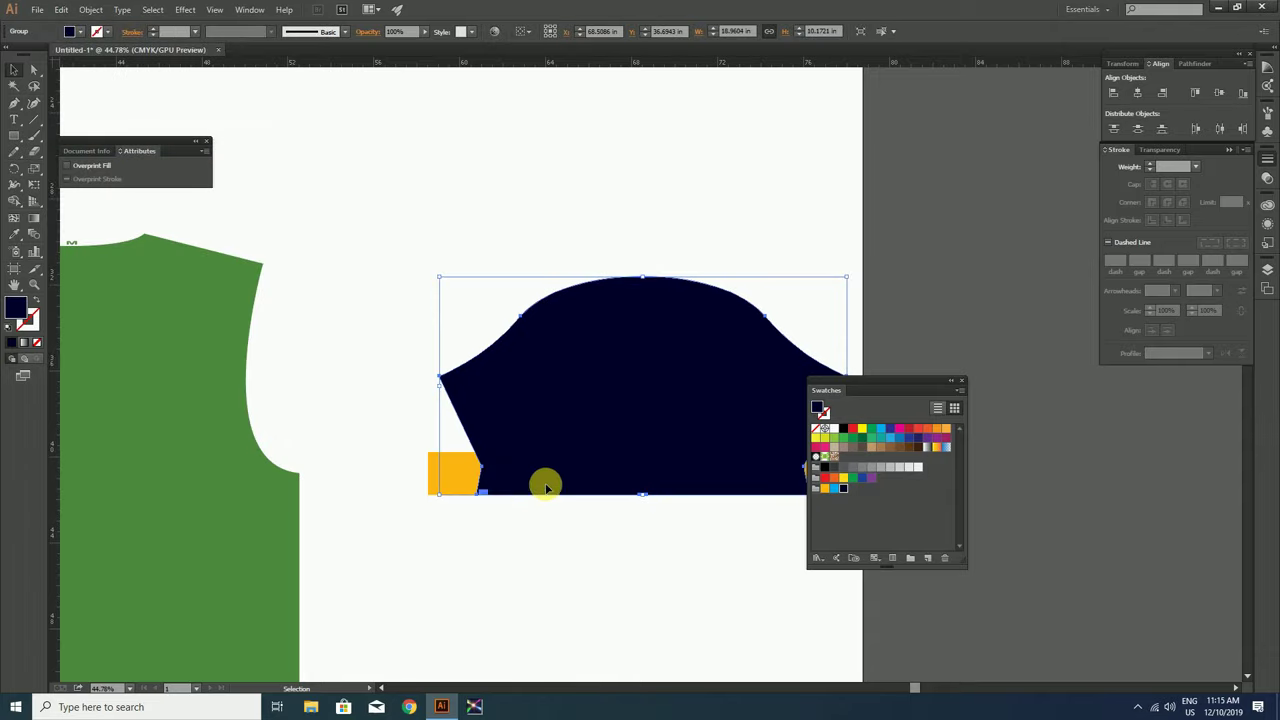
Clip the yellow bar to the sleeve copy's outline with a clipping mask
left_click(458, 484, "shift")
left_click(509, 540)
key("a")
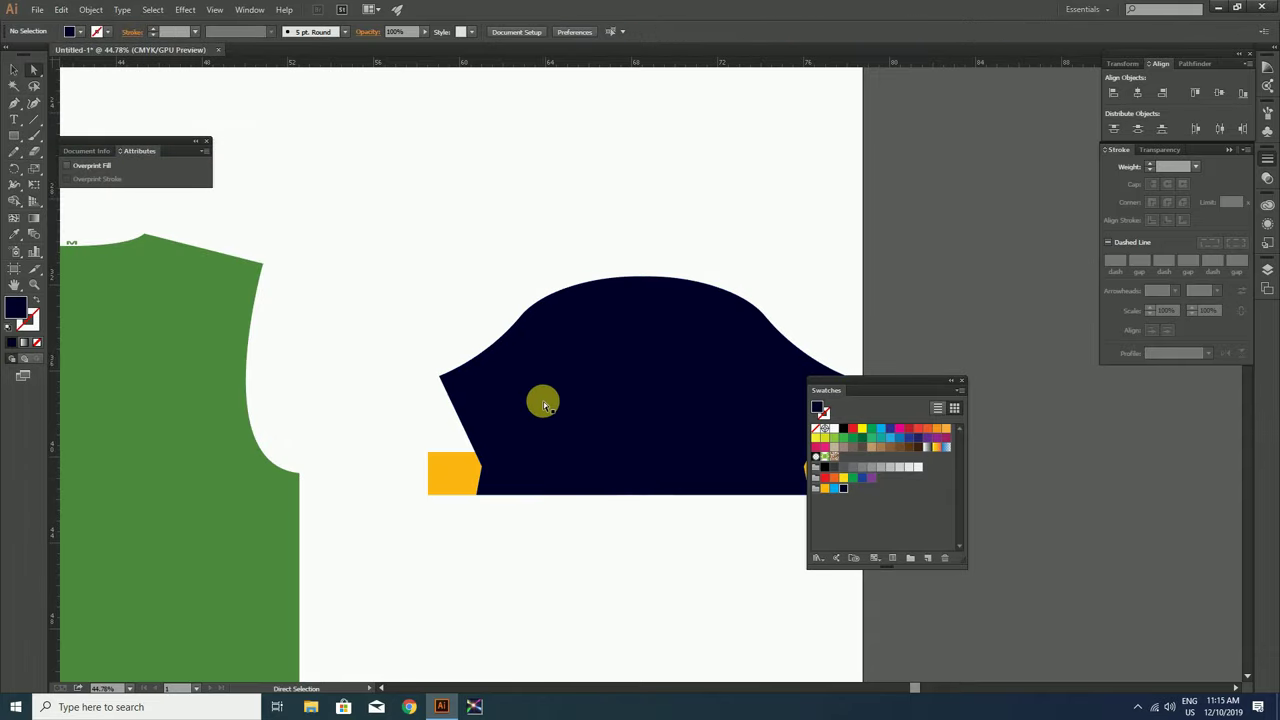
key("v")
left_click(461, 466)
right_click(461, 466)
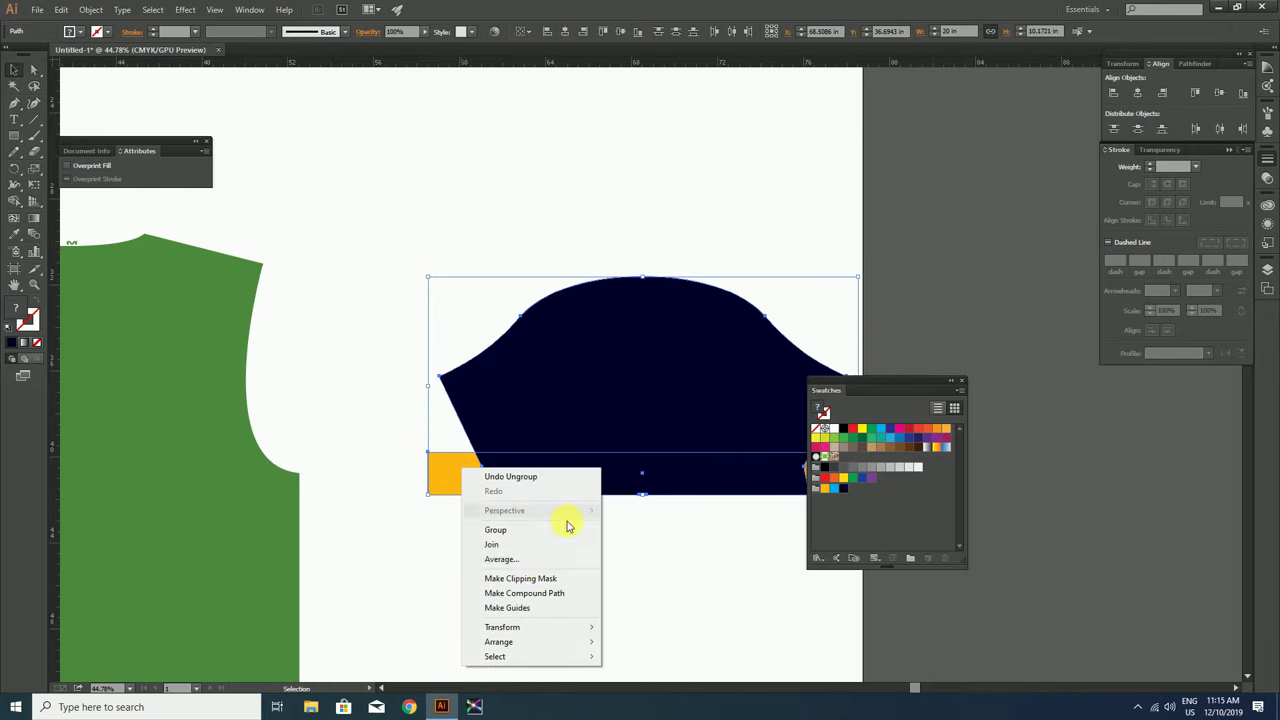
left_click(523, 577)
Group the clipped yellow band with the navy sleeve
scroll(596, 447, "down", 2)
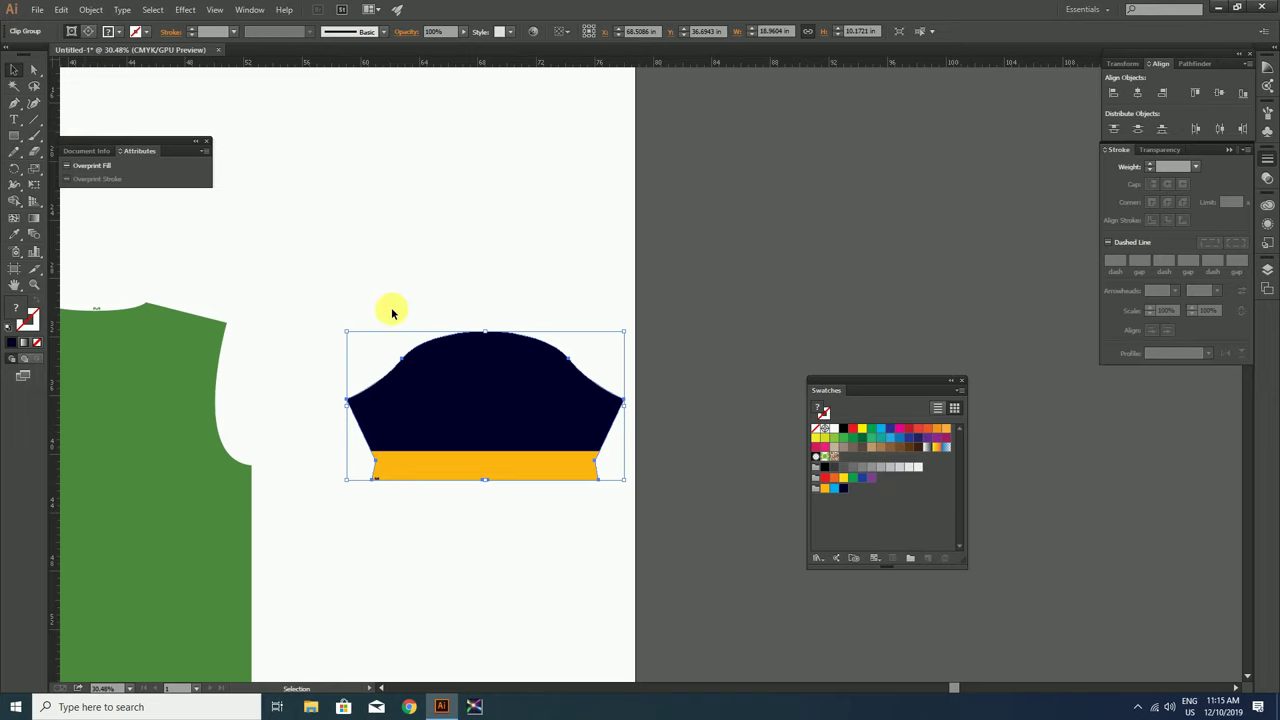
left_click_drag(332, 290, 641, 558)
right_click(514, 378)
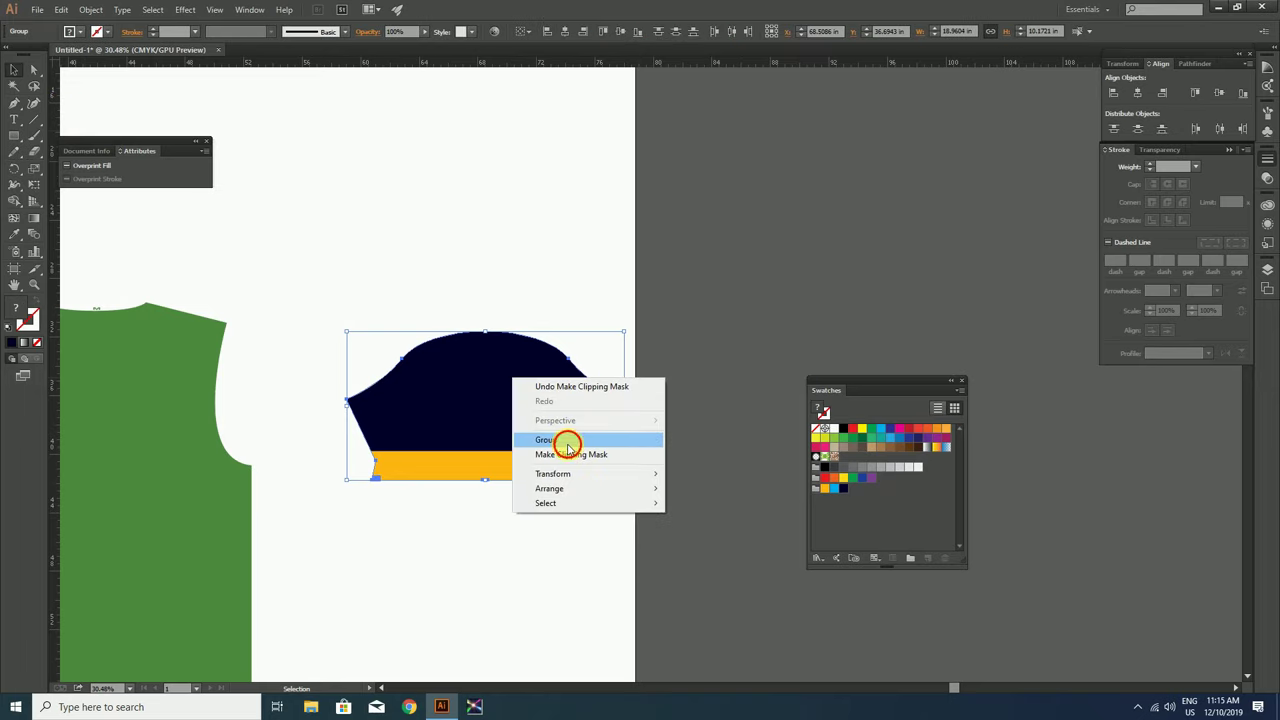
left_click(571, 454)
Drag a duplicate of the finished sleeve directly below the original
scroll(663, 383, "down", 2)
key("v")
left_click_drag(632, 426, 652, 430)
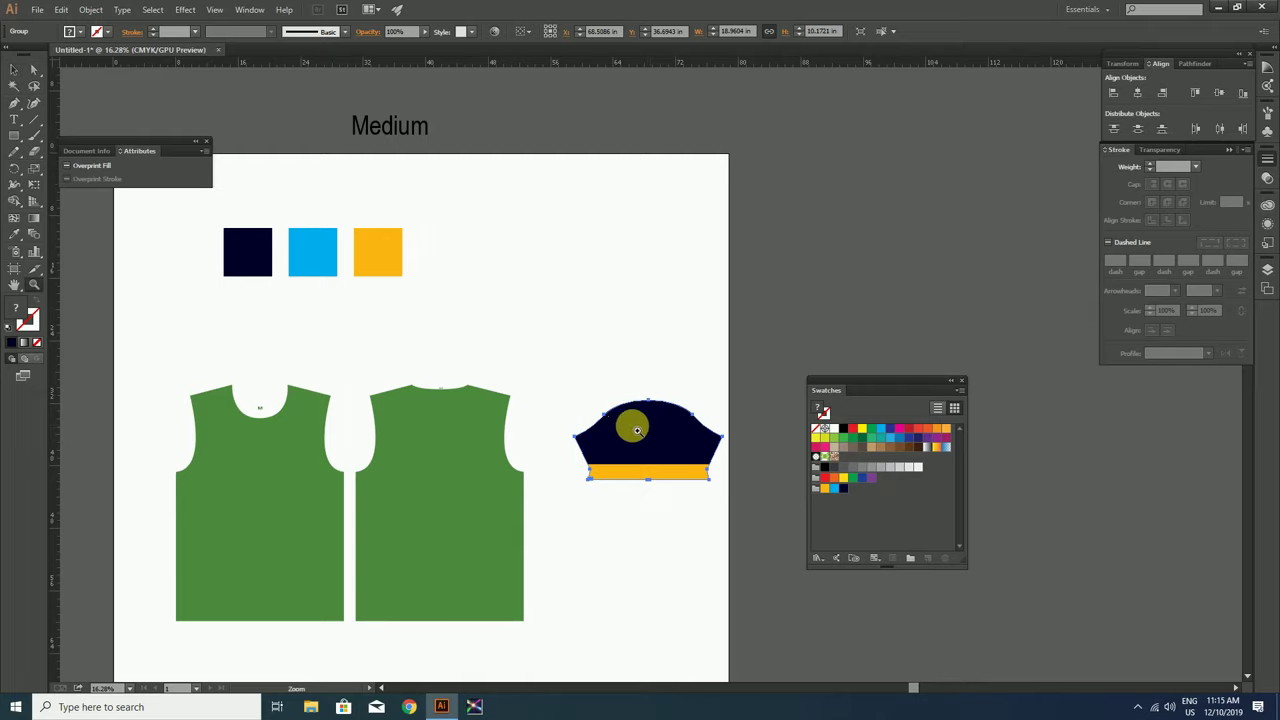
left_click_drag(649, 426, 649, 524)
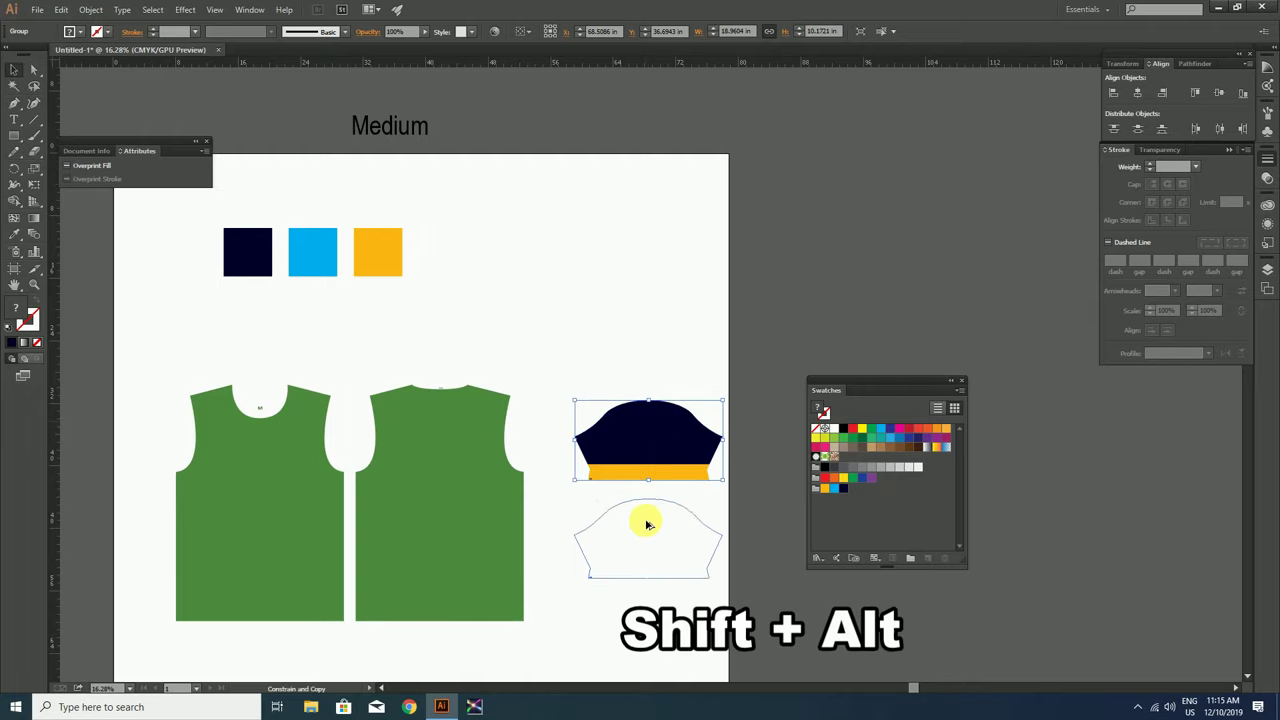
scroll(650, 511, "down", 2)
scroll(651, 511, "up", 2)
Give the front piece a linear light-blue-to-navy gradient at -90°
left_click(686, 429)
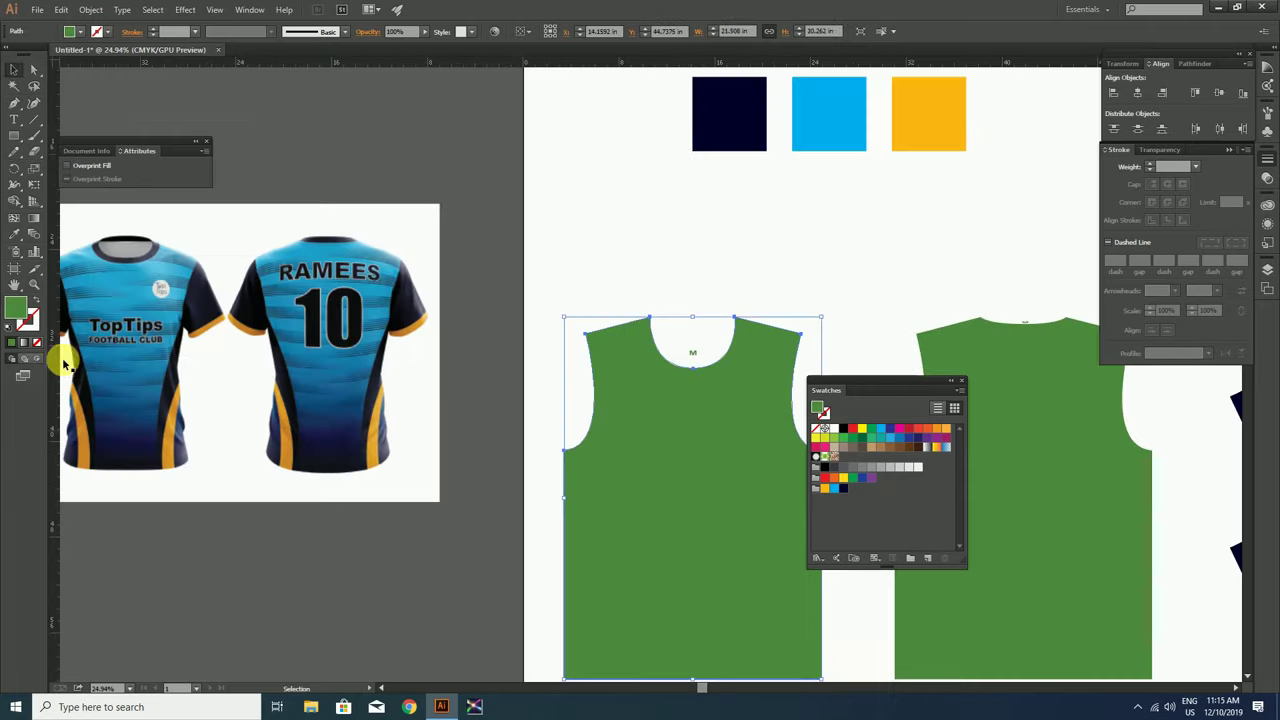
left_click(26, 349)
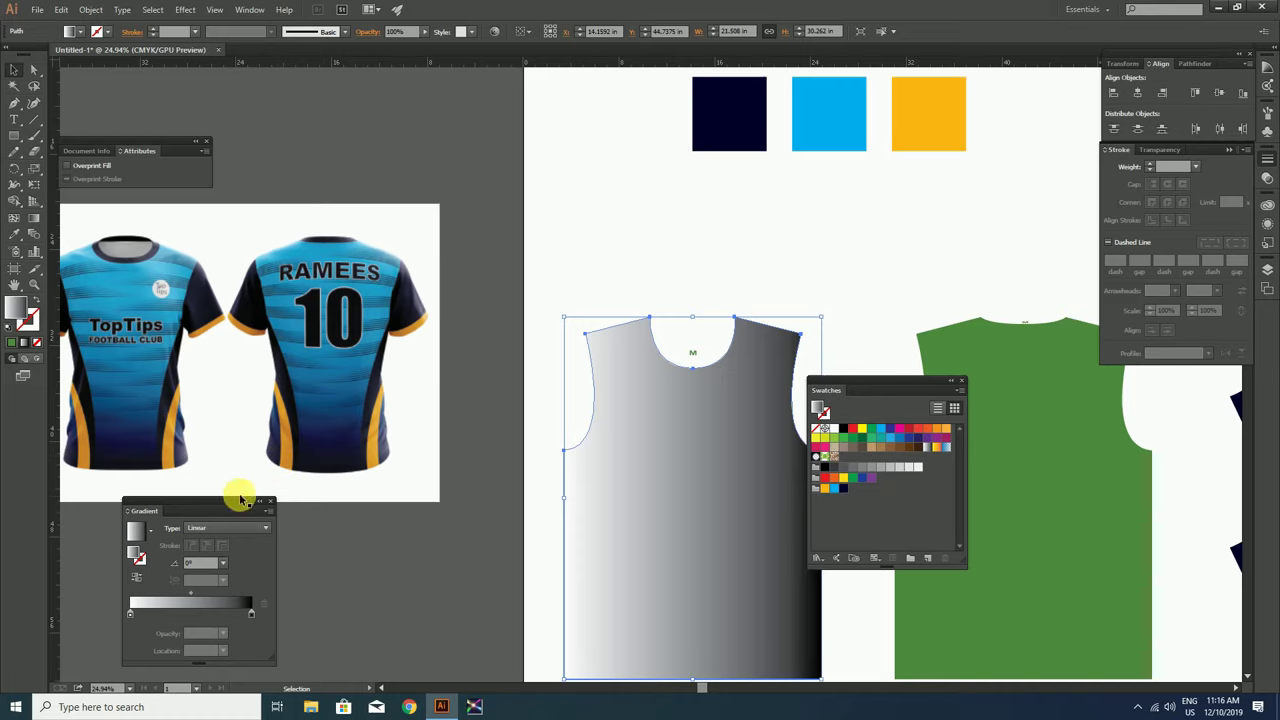
mouse_move(238, 499)
left_mouse_down()
mouse_move(537, 190)
mouse_move(537, 164)
left_mouse_up()
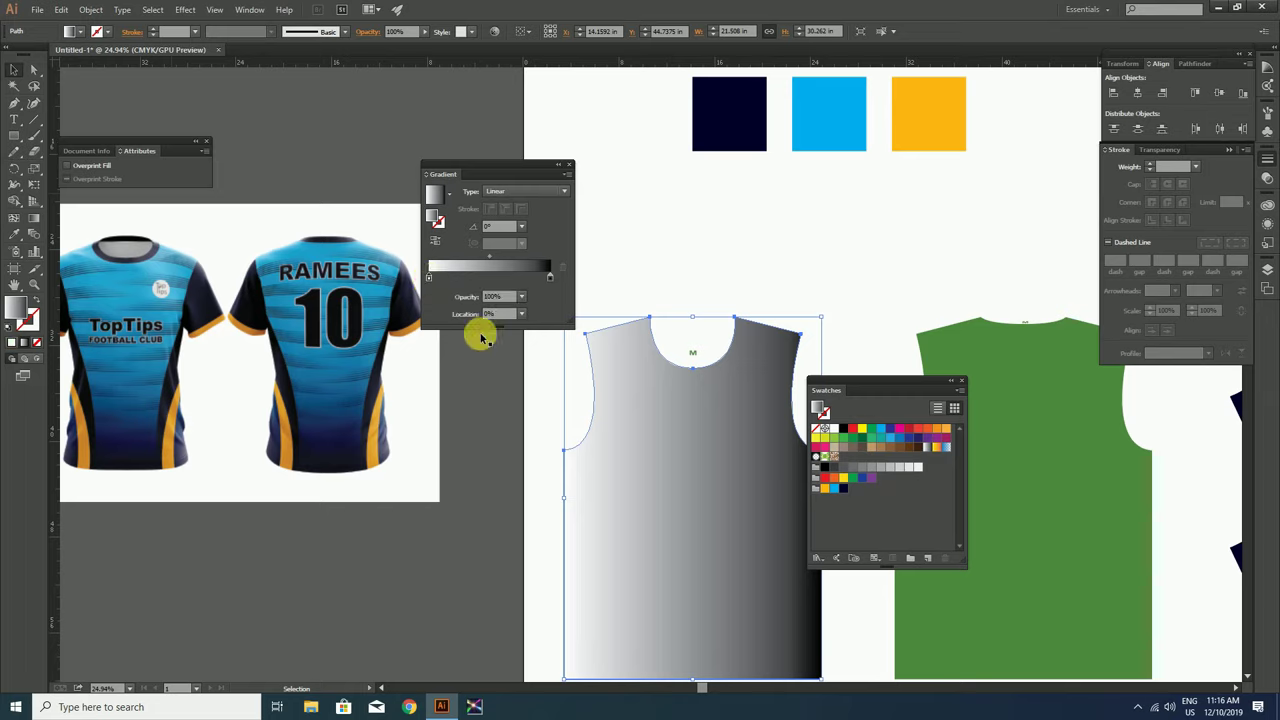
left_click(838, 490)
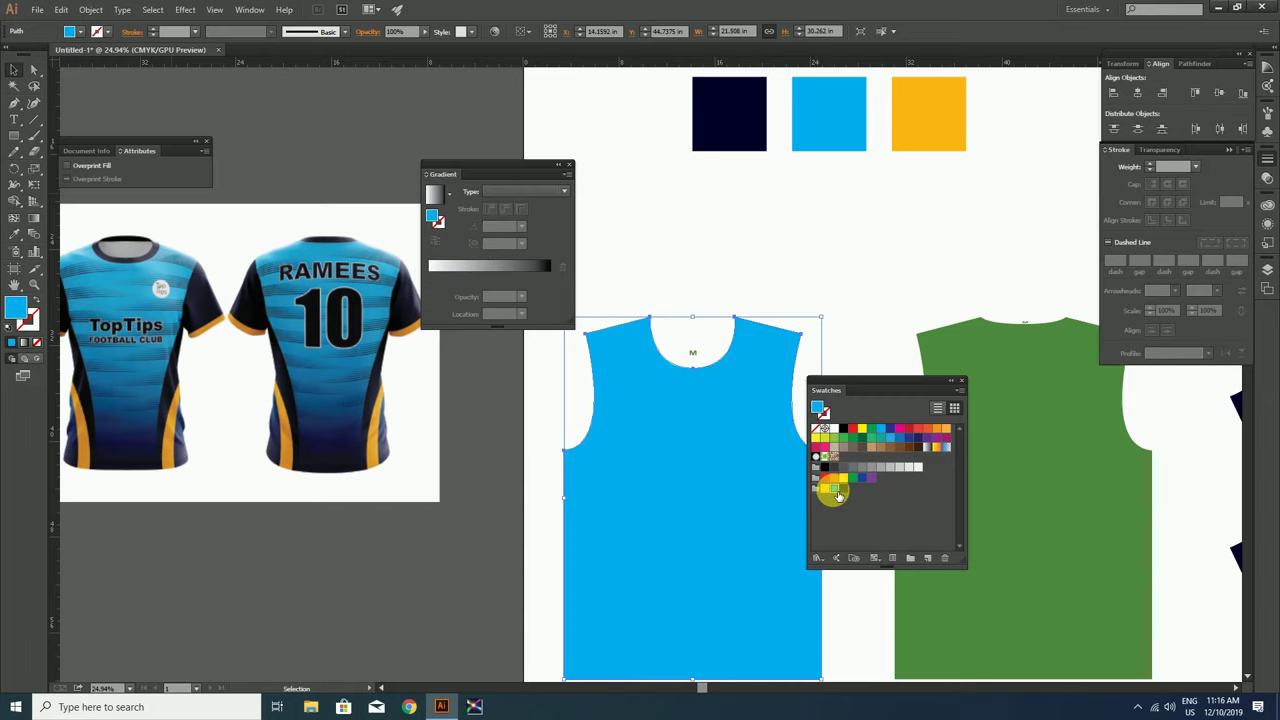
left_click(430, 272)
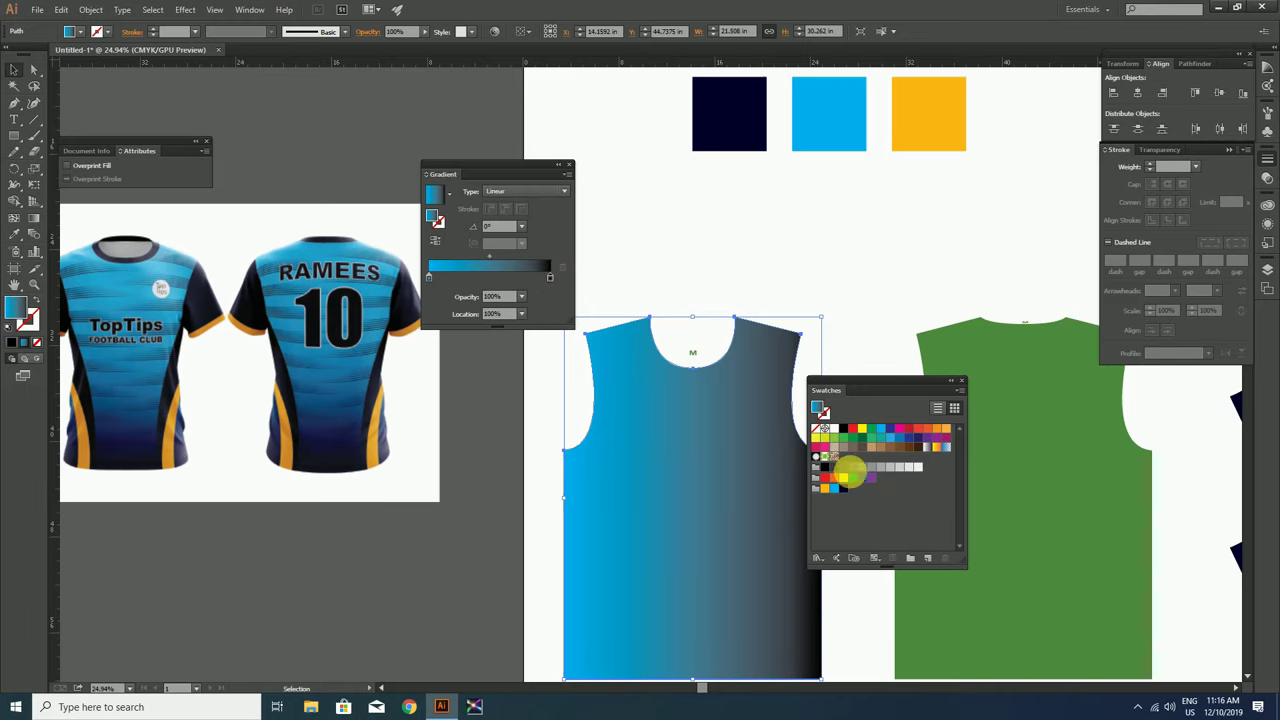
left_click(846, 490)
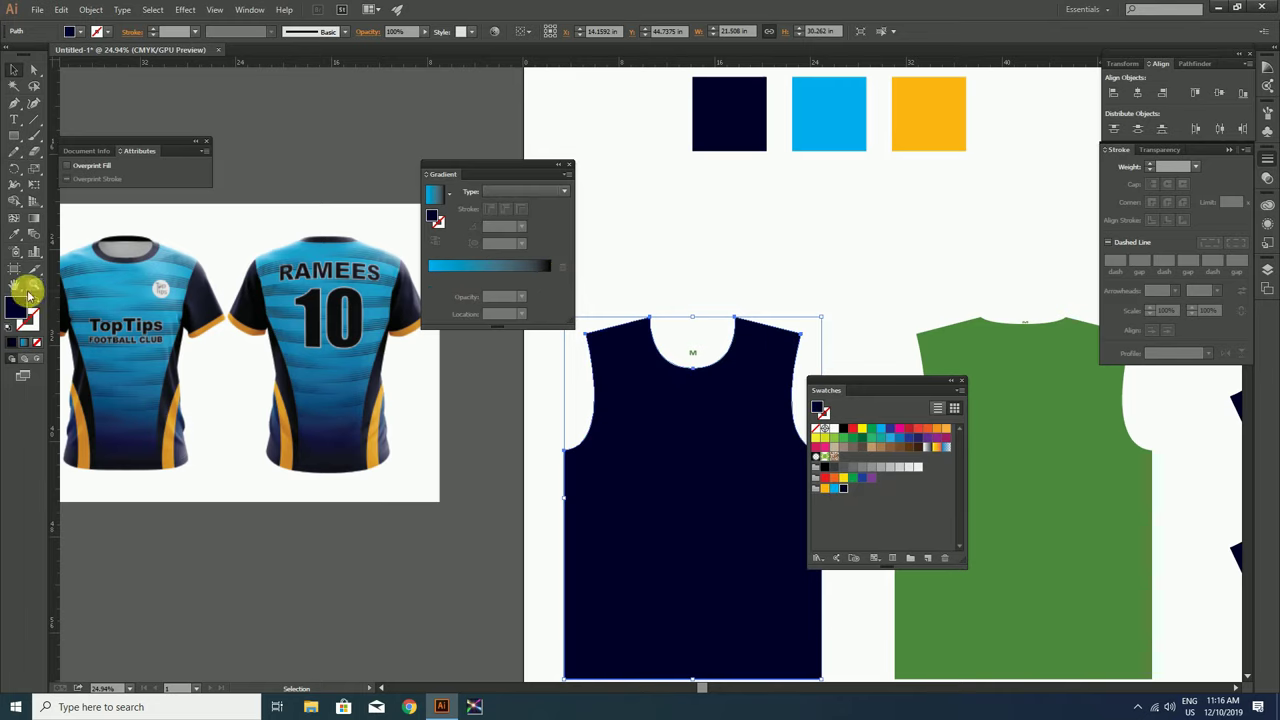
left_click(548, 272)
type("-90")
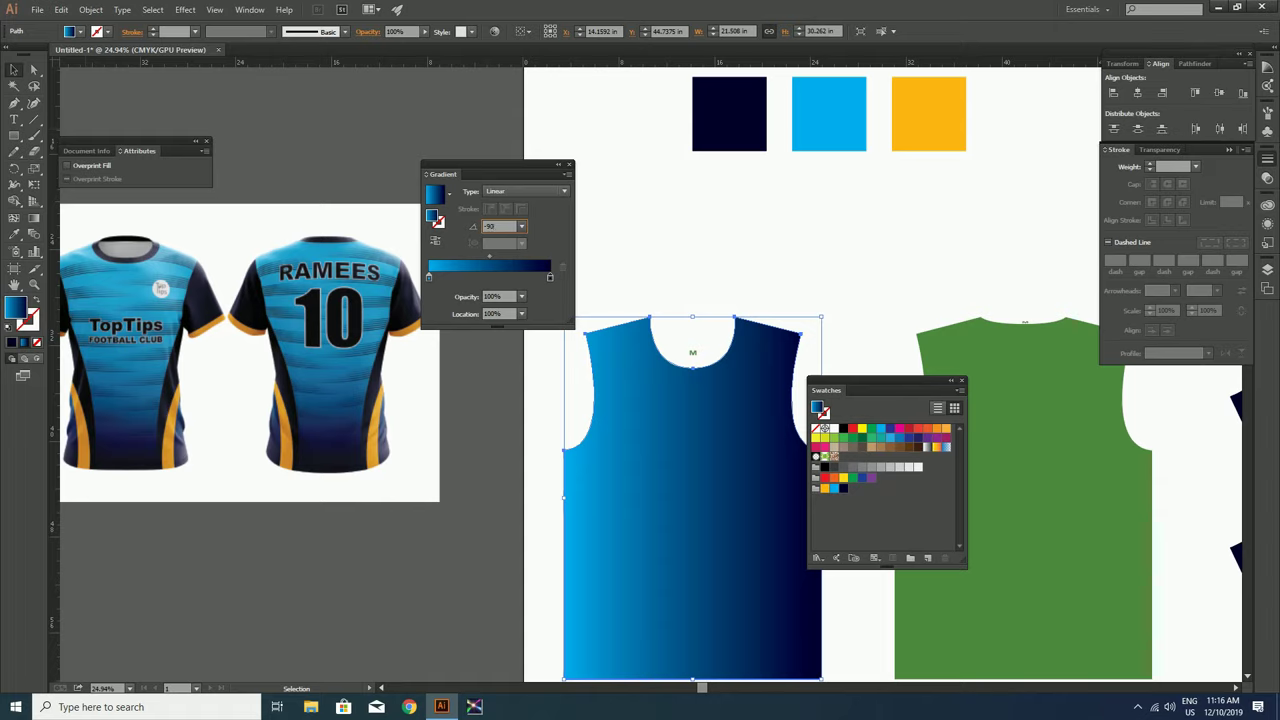
key("Return")
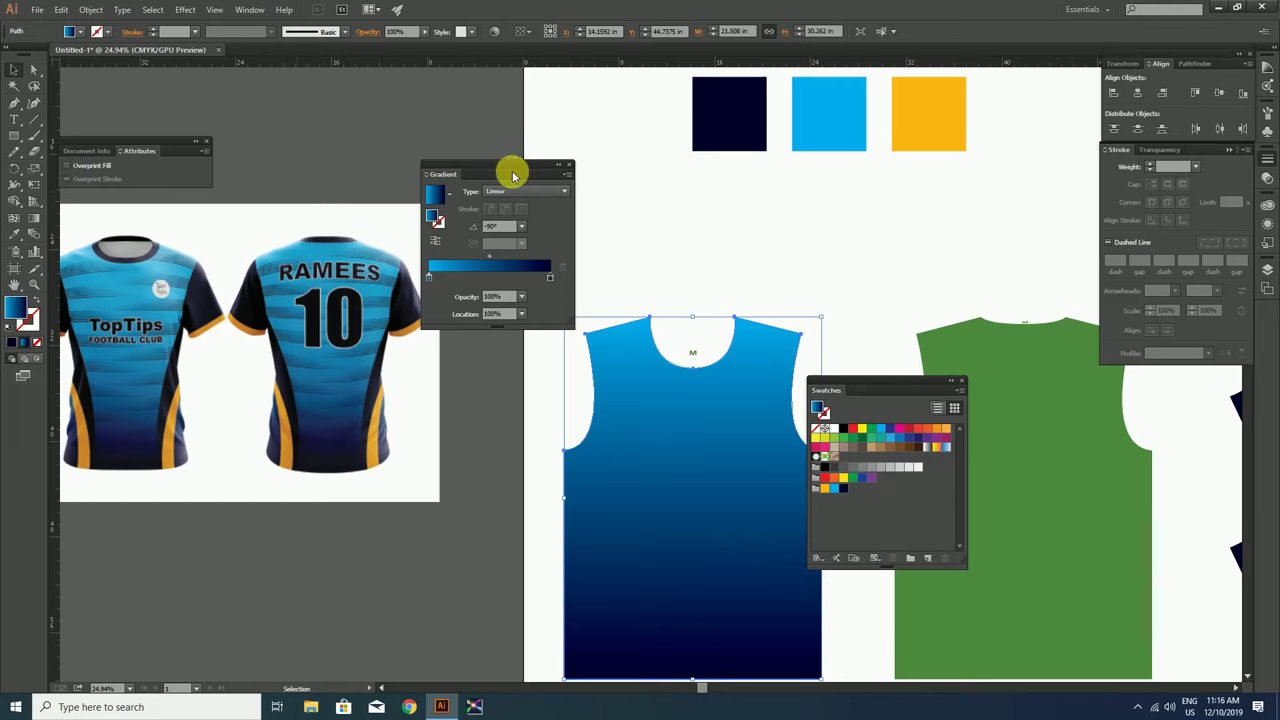
Drag the gradient from neckline to hem with the Gradient tool
left_click_drag(474, 166, 376, 89)
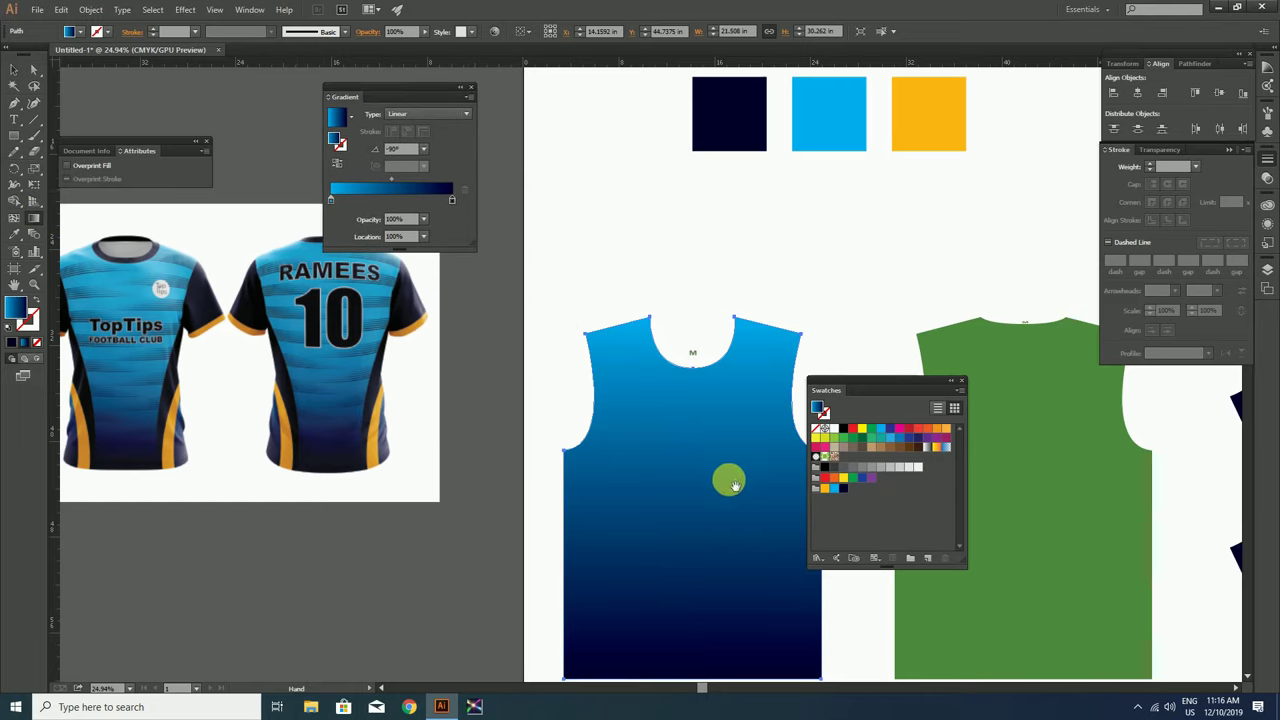
left_click_drag(721, 480, 595, 333)
key("g")
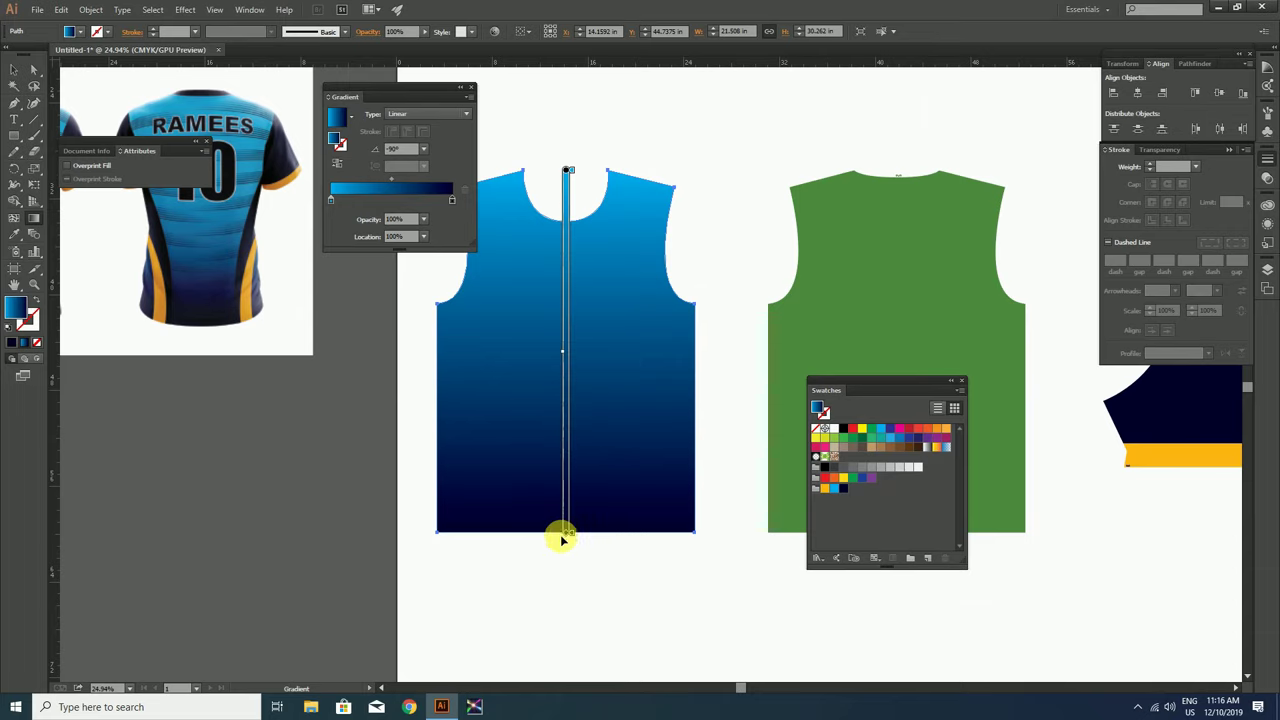
left_click_drag(566, 196, 566, 533)
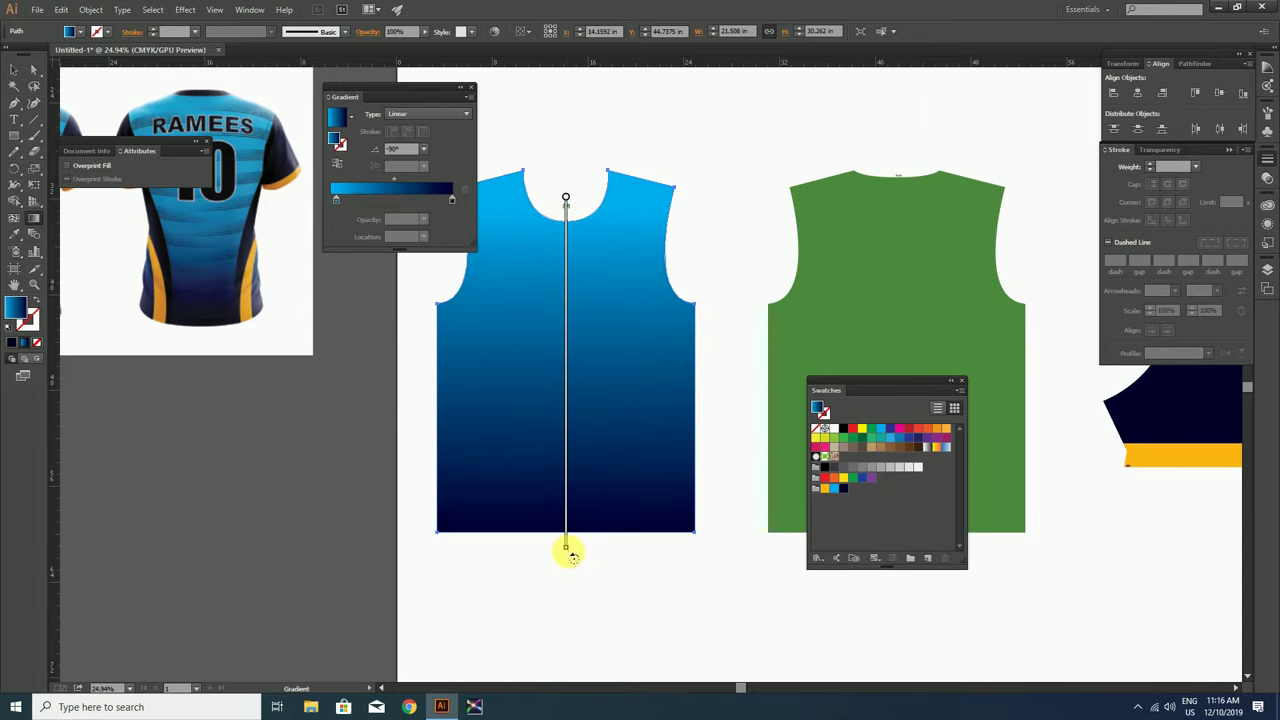
scroll(590, 545, "down", 3)
left_click_drag(295, 300, 366, 437)
Draw a short two-point line across the front piece's left shoulder and remove its fill
scroll(491, 363, "up", 1)
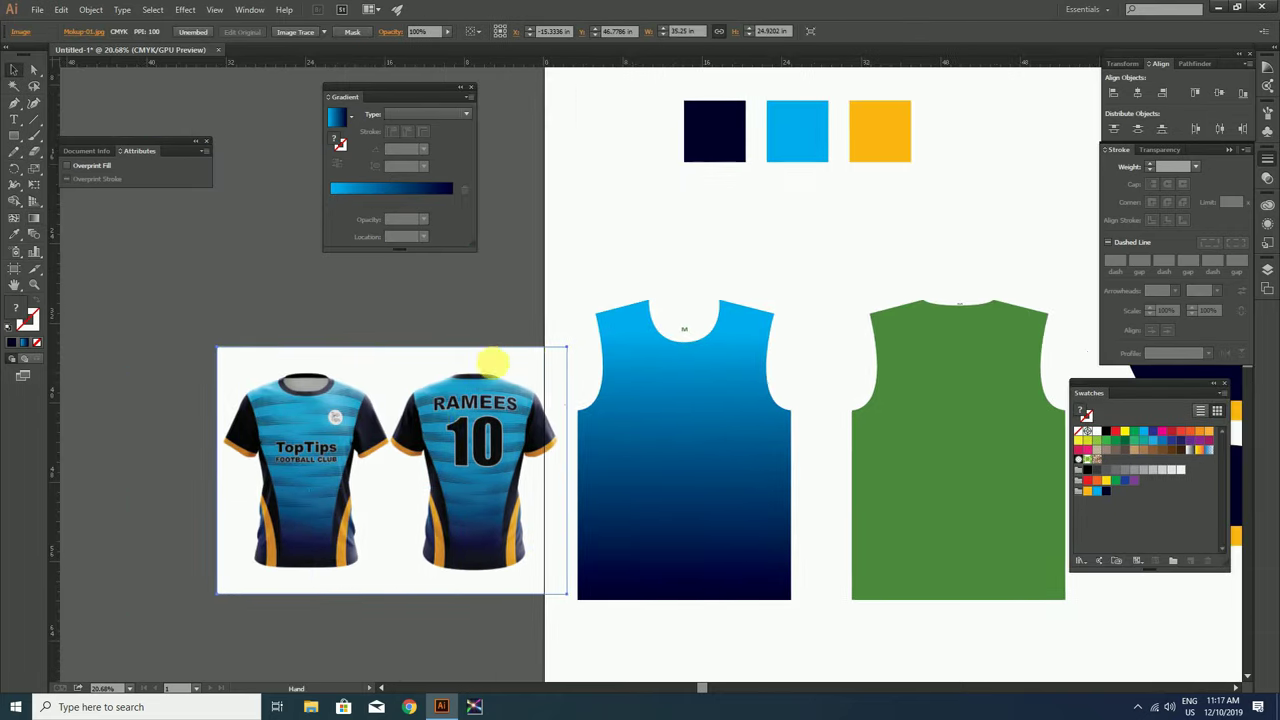
scroll(363, 397, "up", 2)
scroll(363, 397, "up", 1)
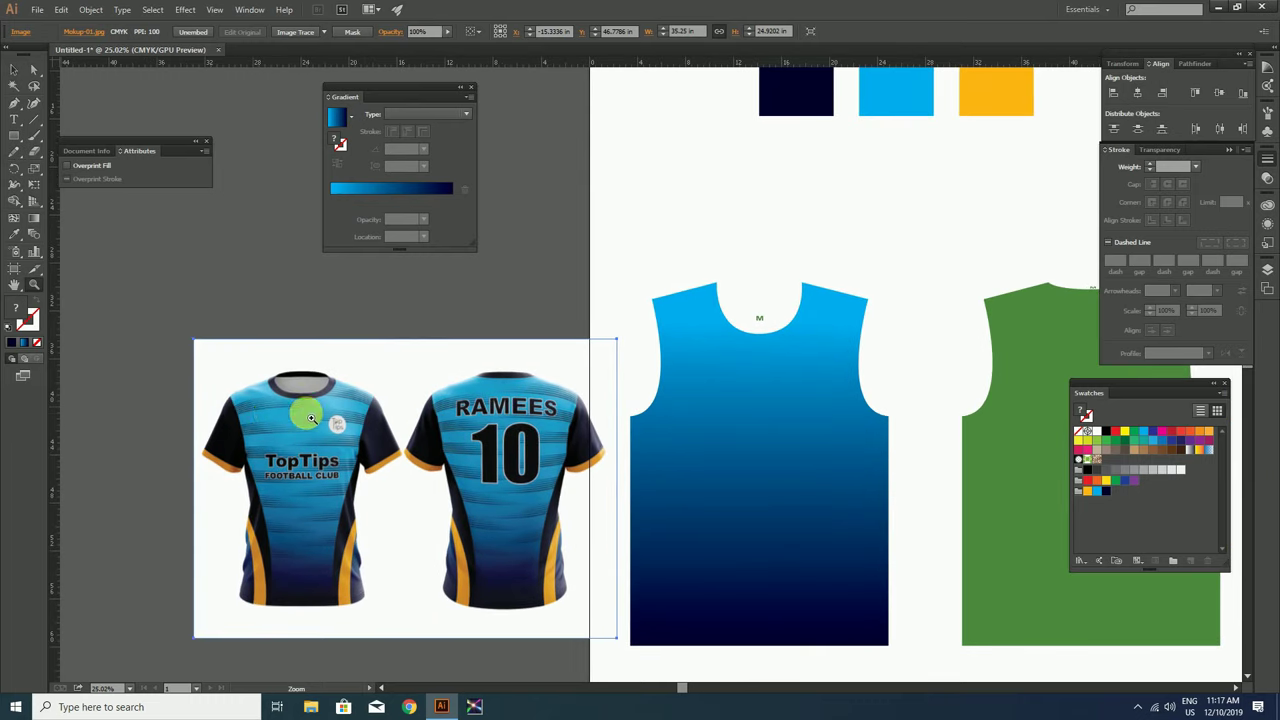
left_click_drag(466, 423, 398, 411)
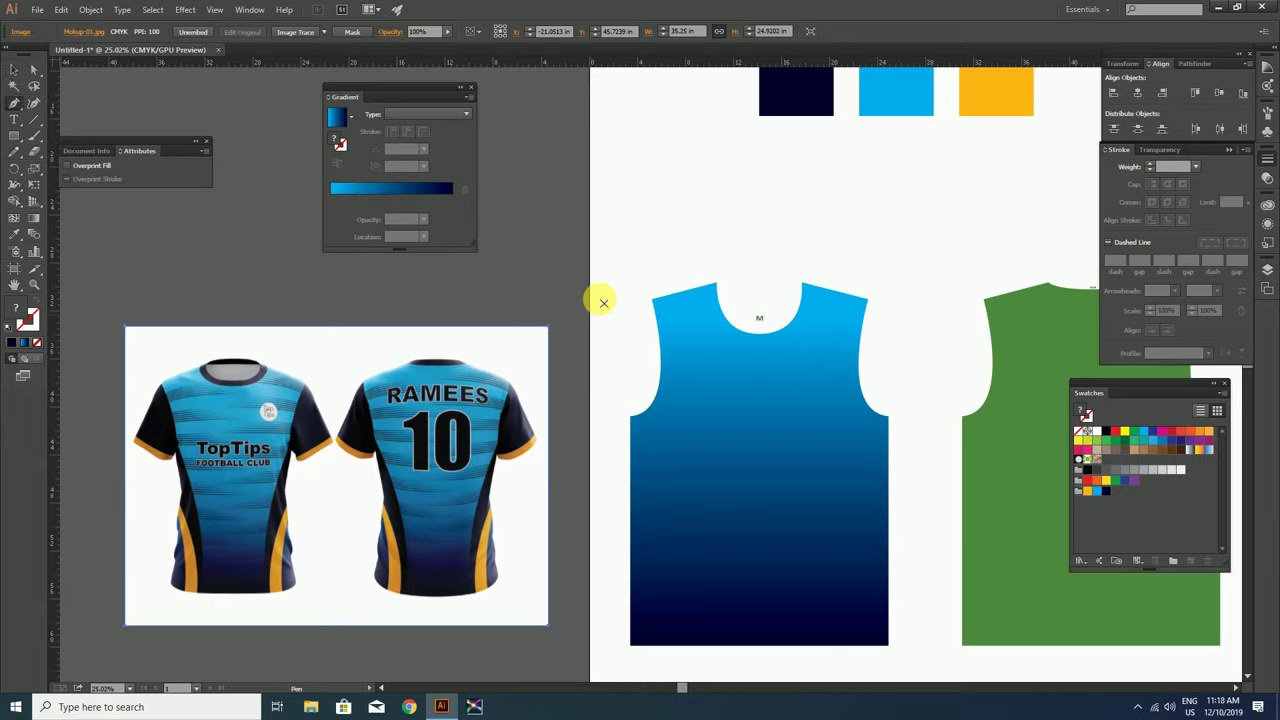
left_click(598, 298)
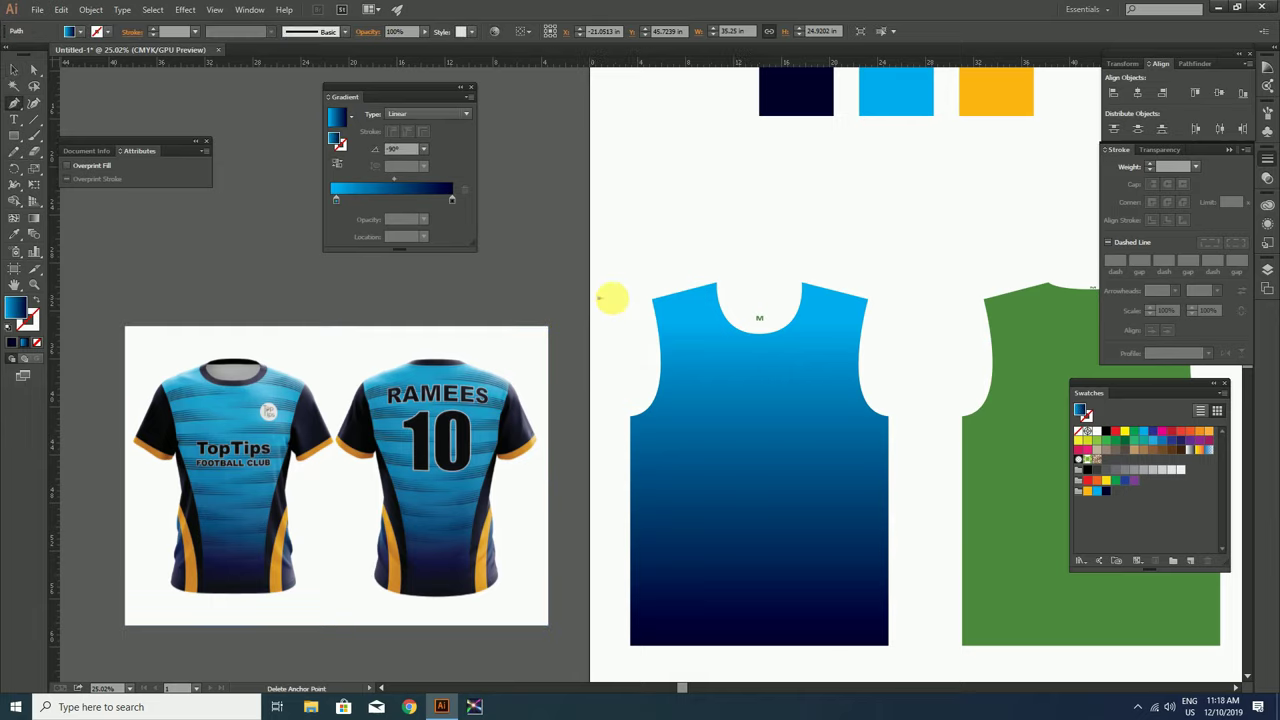
left_click(717, 308)
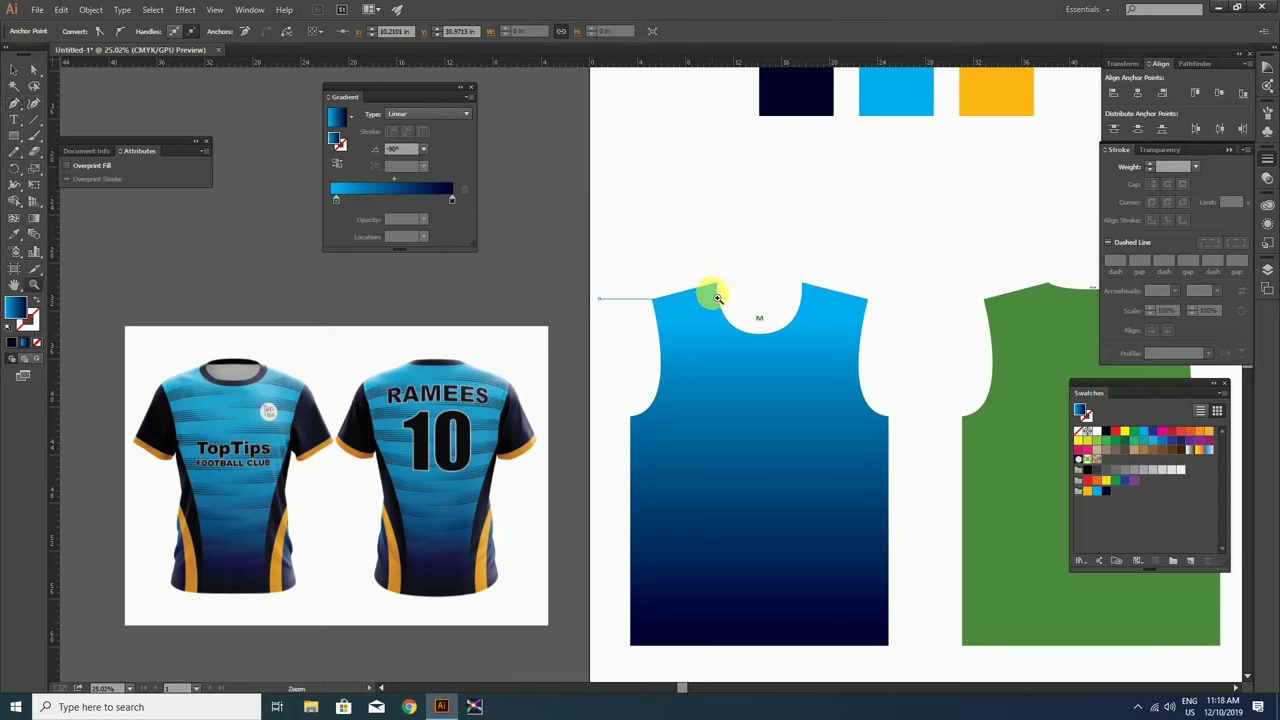
scroll(751, 303, "up", 1)
left_click(37, 342)
Make the shoulder line's stroke navy at 6 pt, then convert it to a -90° linear gradient
left_click(763, 406)
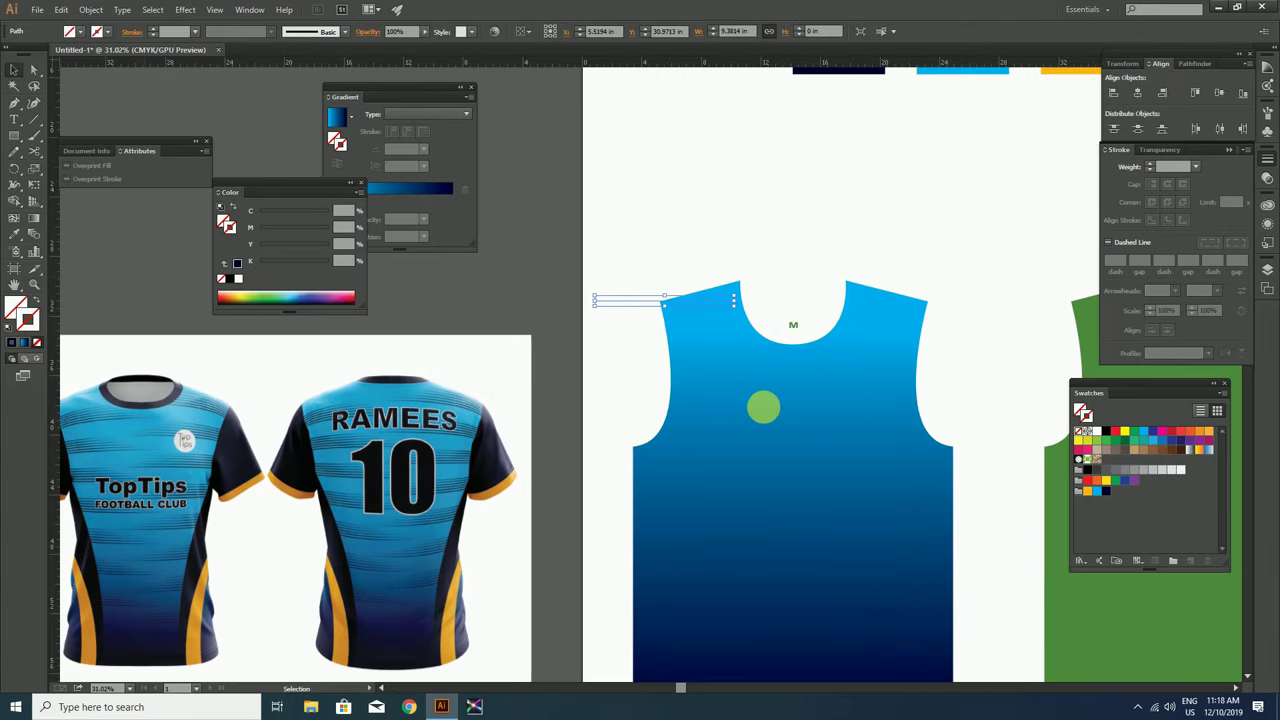
left_click_drag(1126, 386, 564, 86)
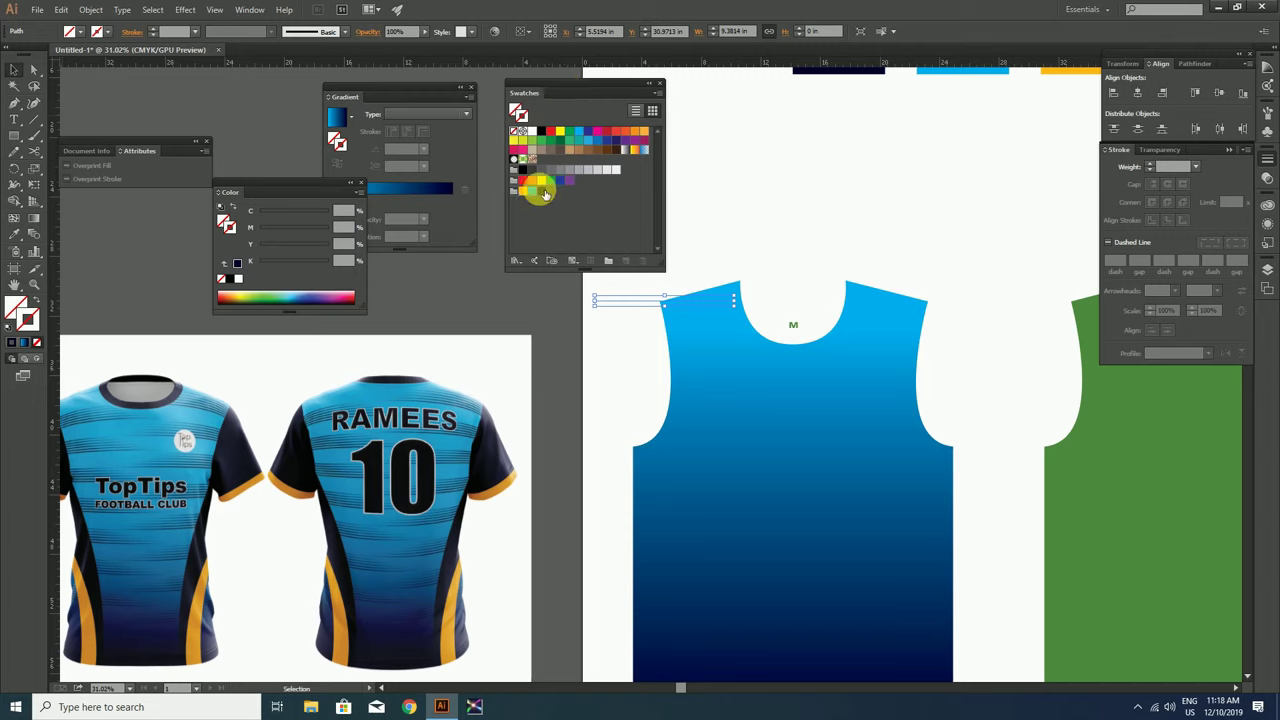
left_click(541, 190)
left_click(171, 31)
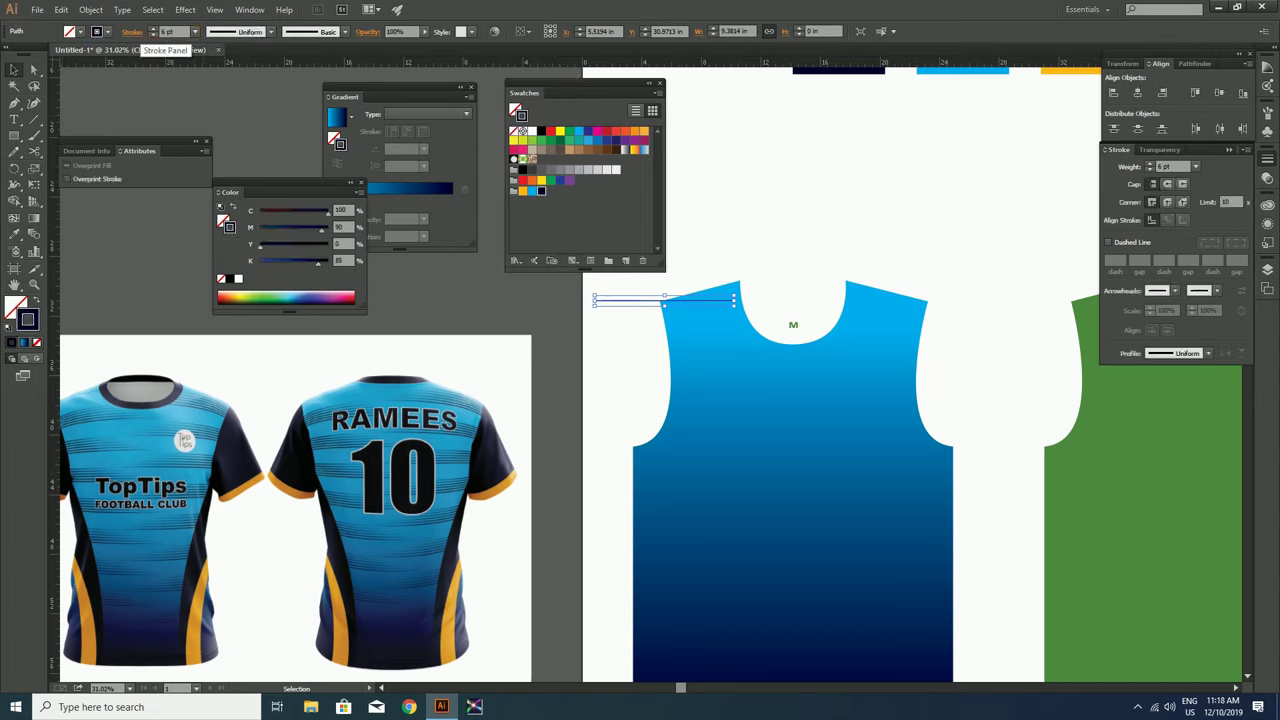
left_click(704, 275)
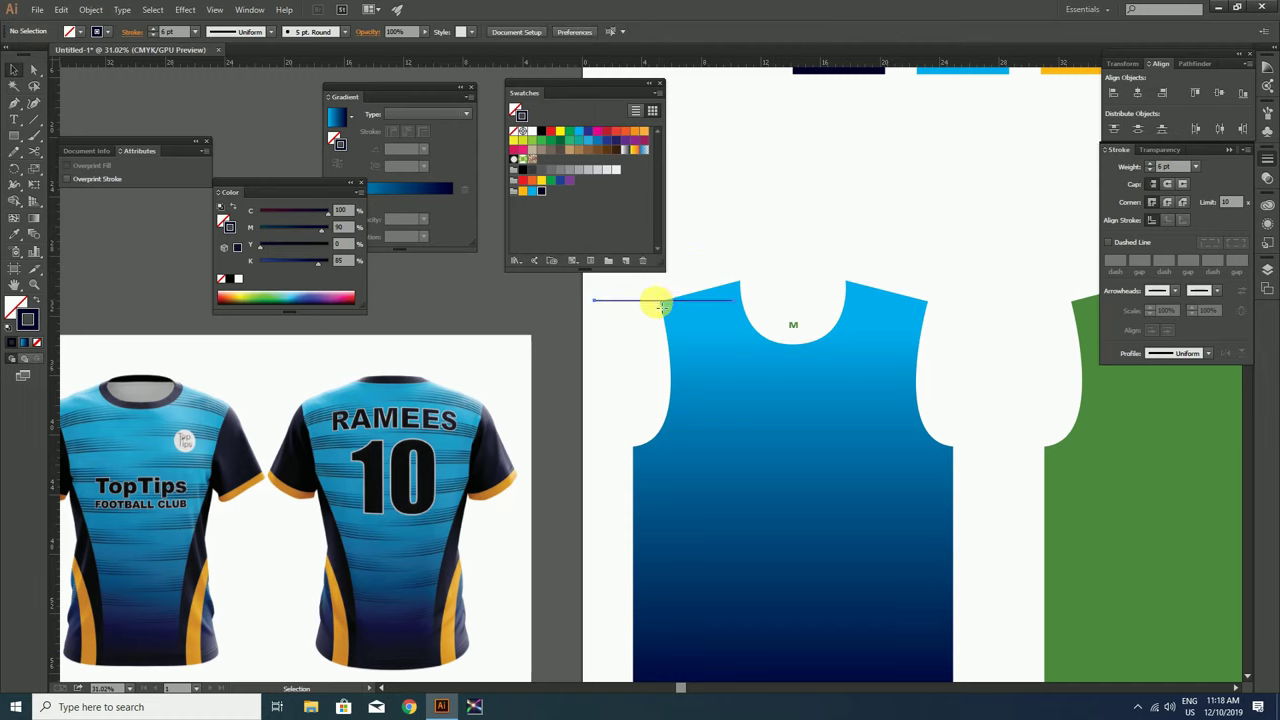
left_click(660, 302)
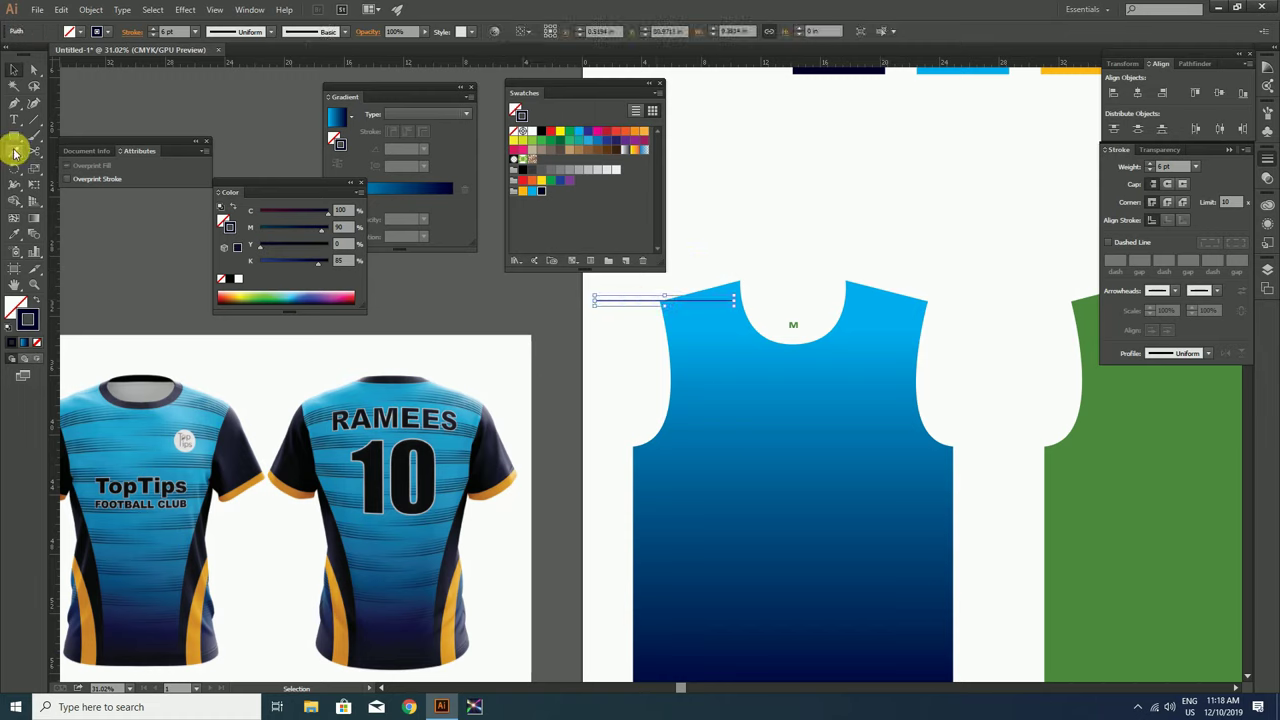
left_click(24, 344)
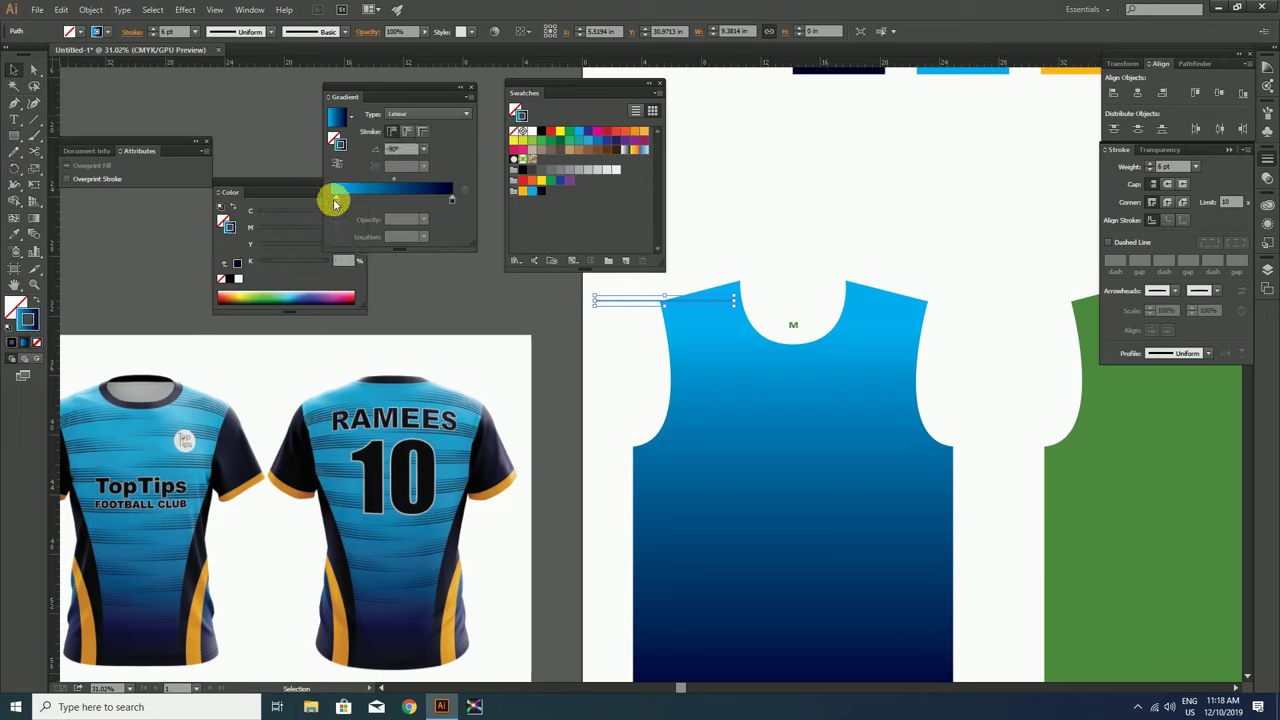
Set the gradient's start stop to 0% opacity, pull the navy stop inward, and move the midpoint to 36.5%
left_click(390, 101)
left_click_drag(396, 86, 432, 145)
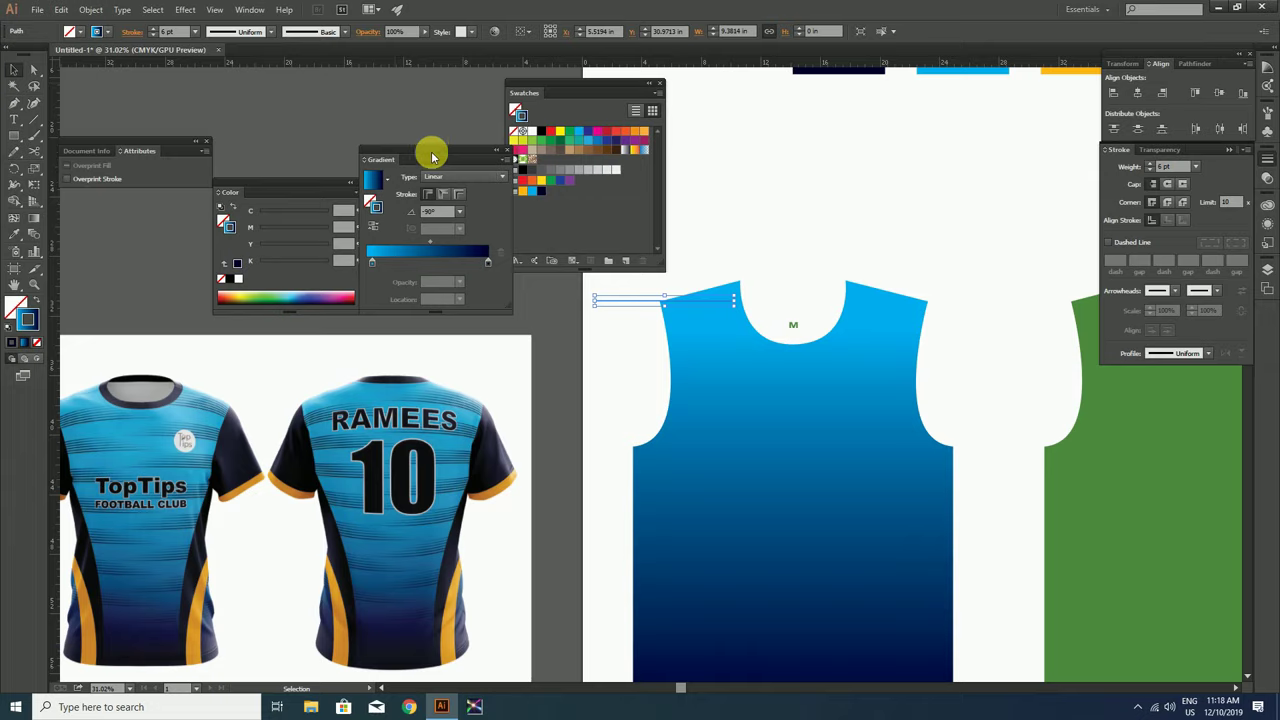
left_click(370, 263)
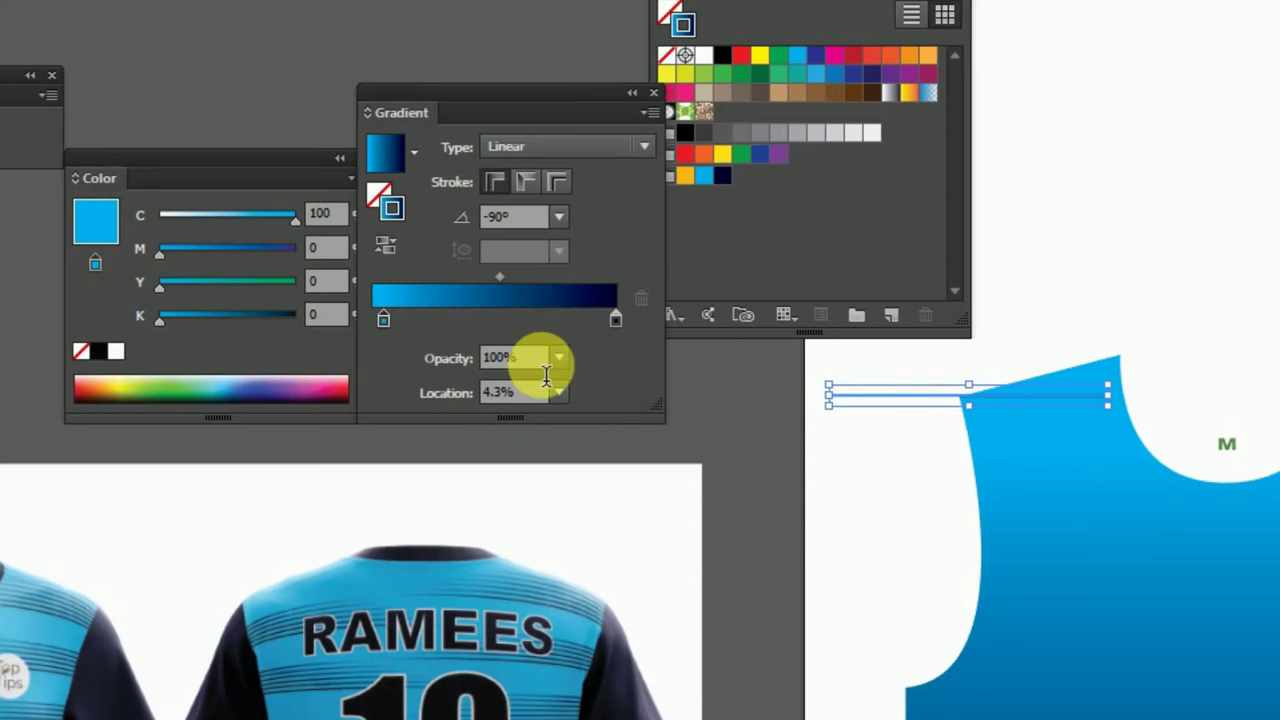
left_click(400, 283)
type("0")
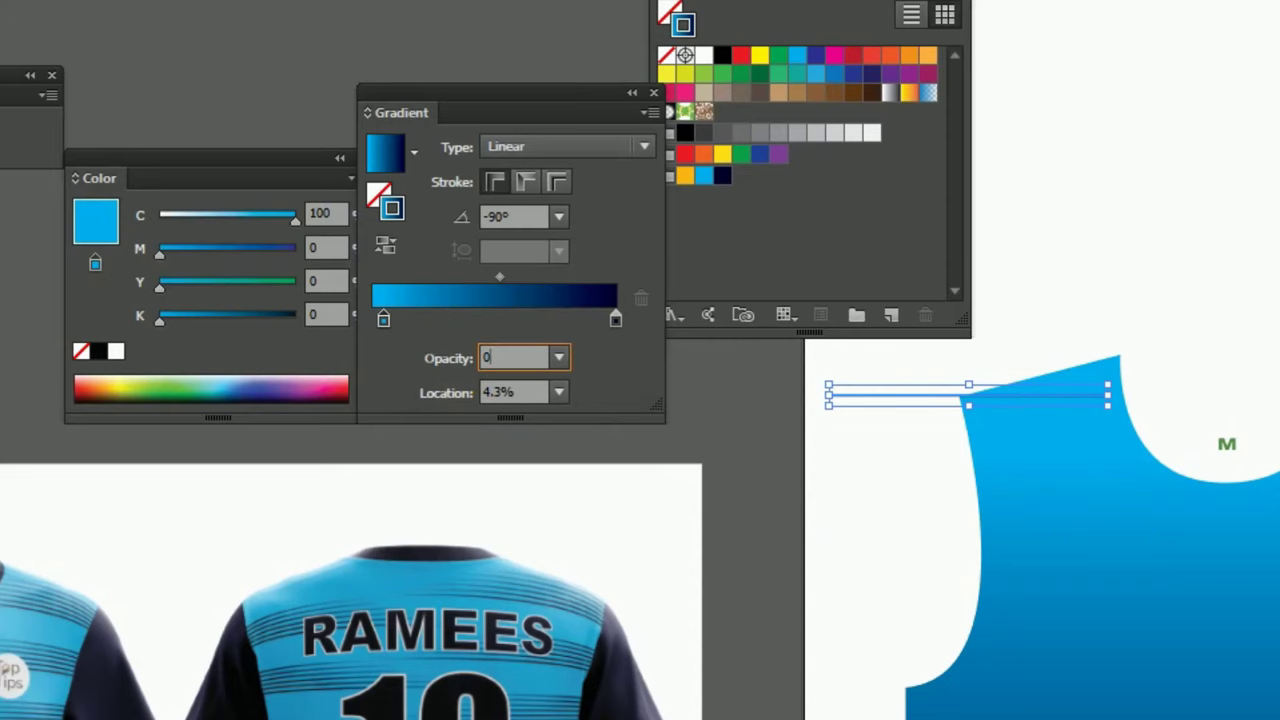
key("Return")
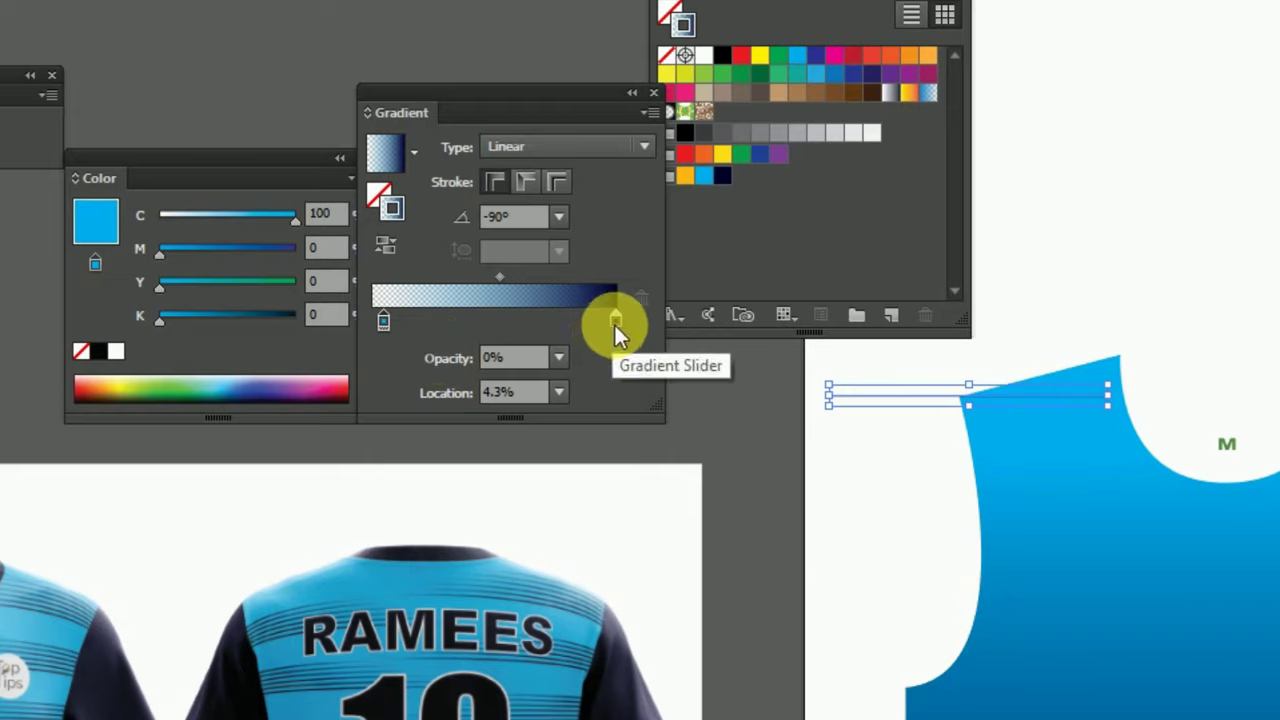
left_click_drag(615, 320, 596, 320)
left_click_drag(490, 277, 461, 277)
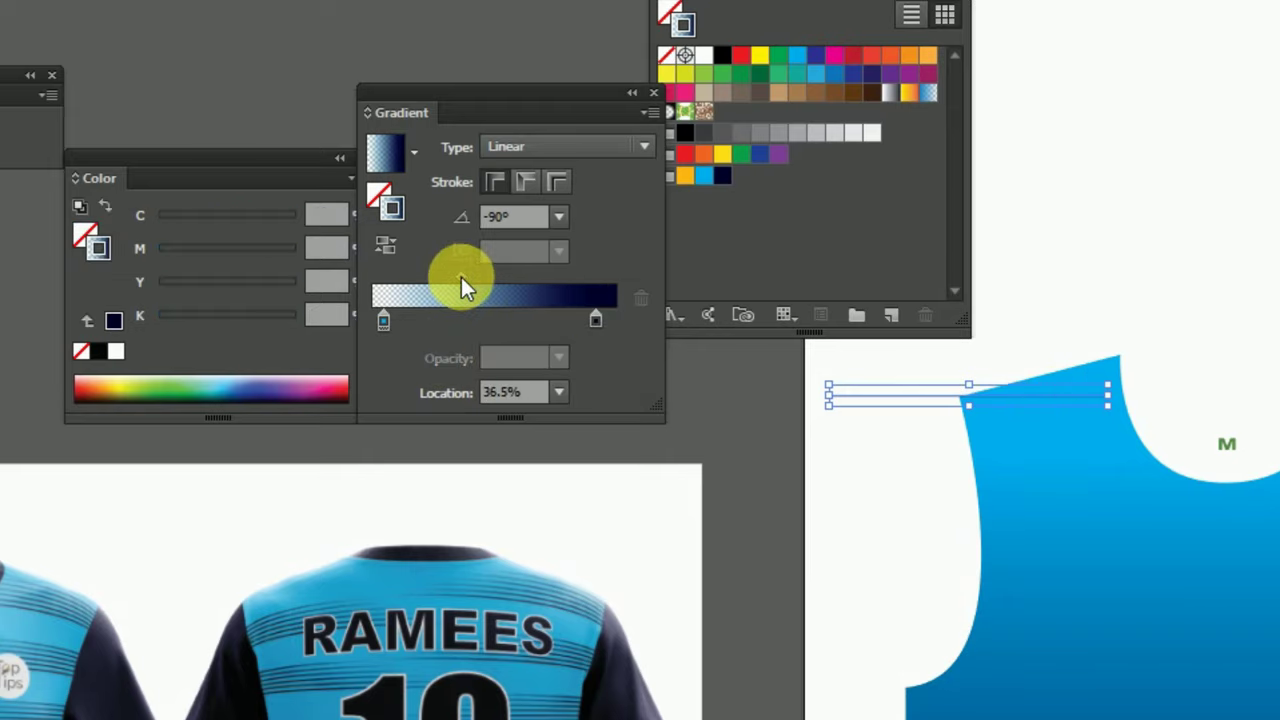
Reselect the shoulder line and set its gradient angle to 180°
left_click(1085, 316)
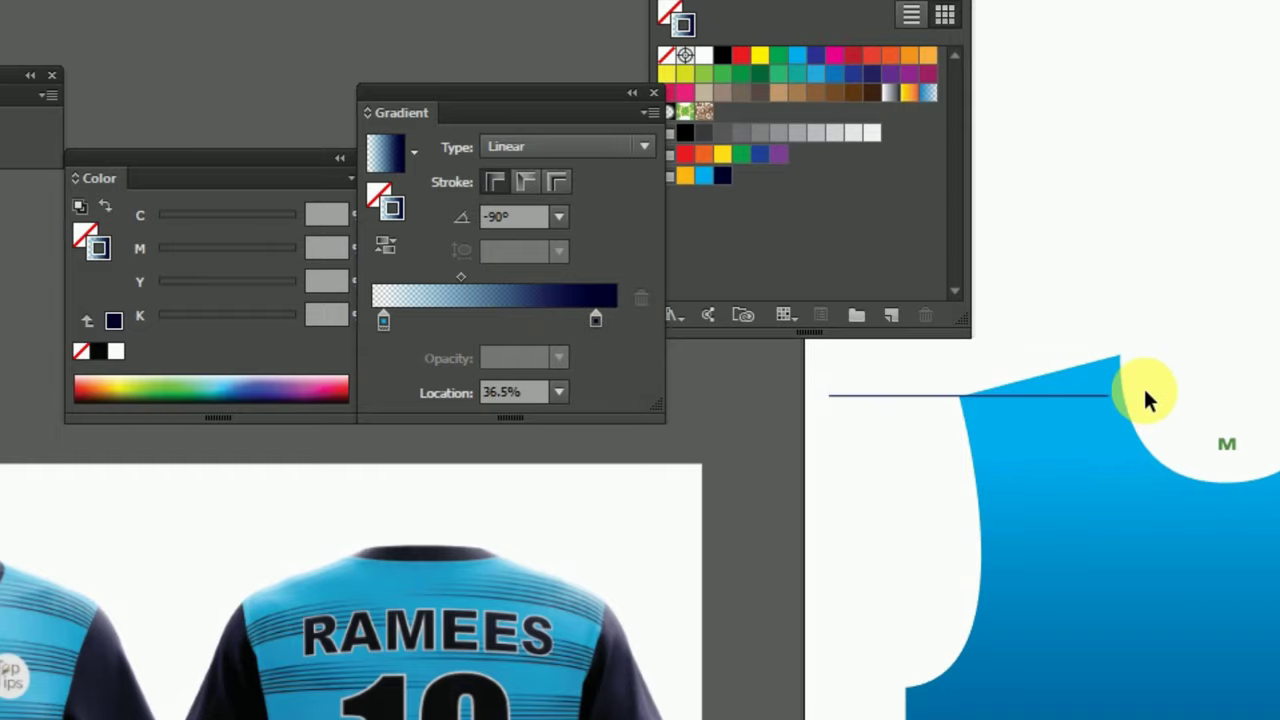
left_click(1070, 397)
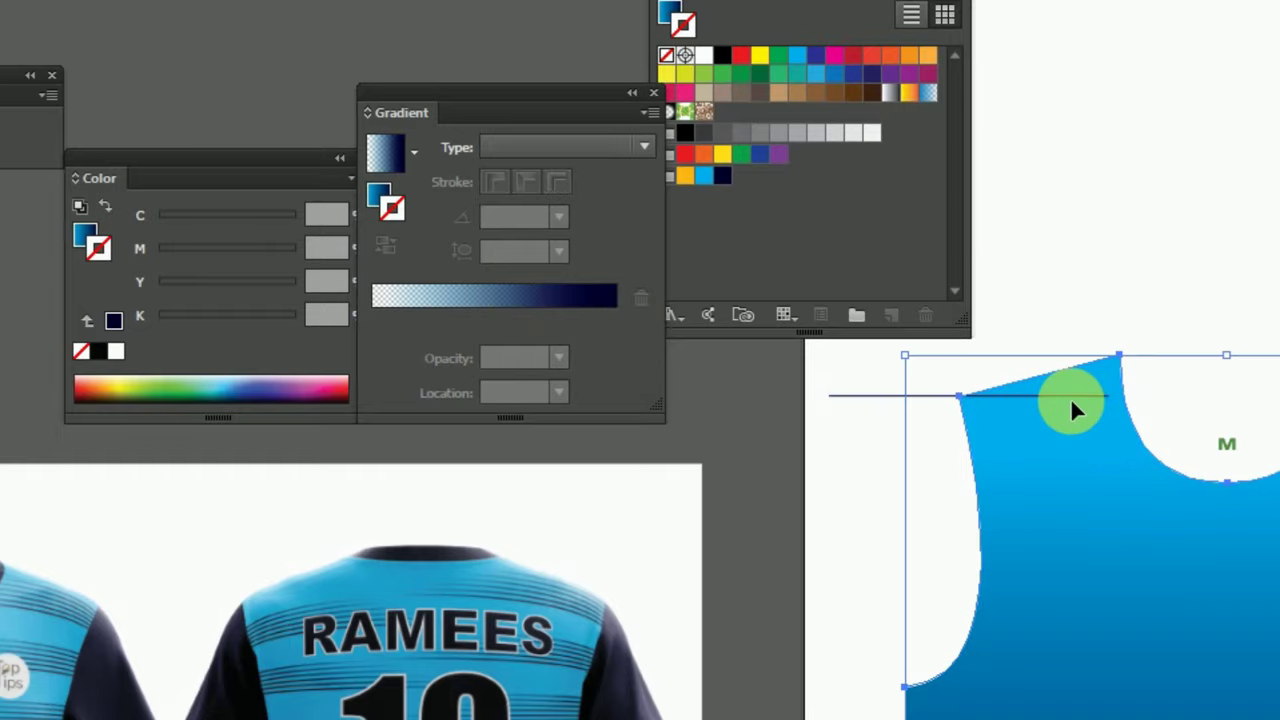
left_click(890, 393)
left_click_drag(862, 372, 910, 440)
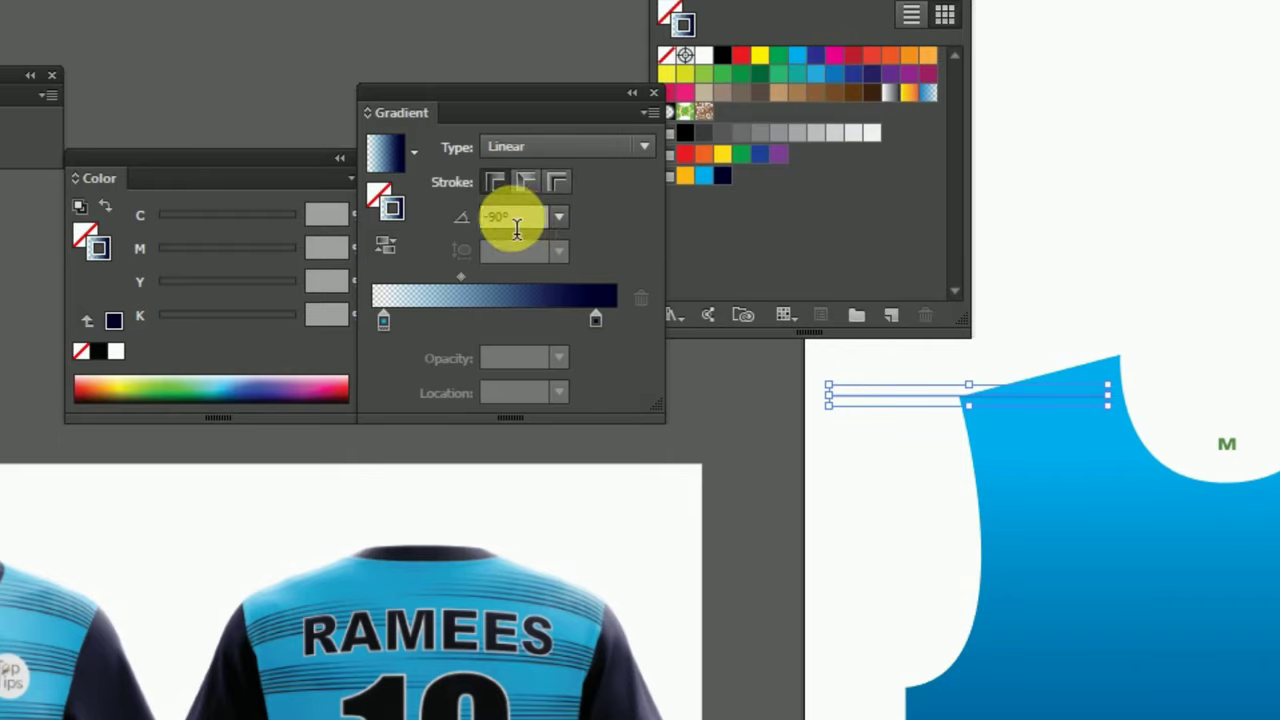
left_click(516, 229)
type("18")
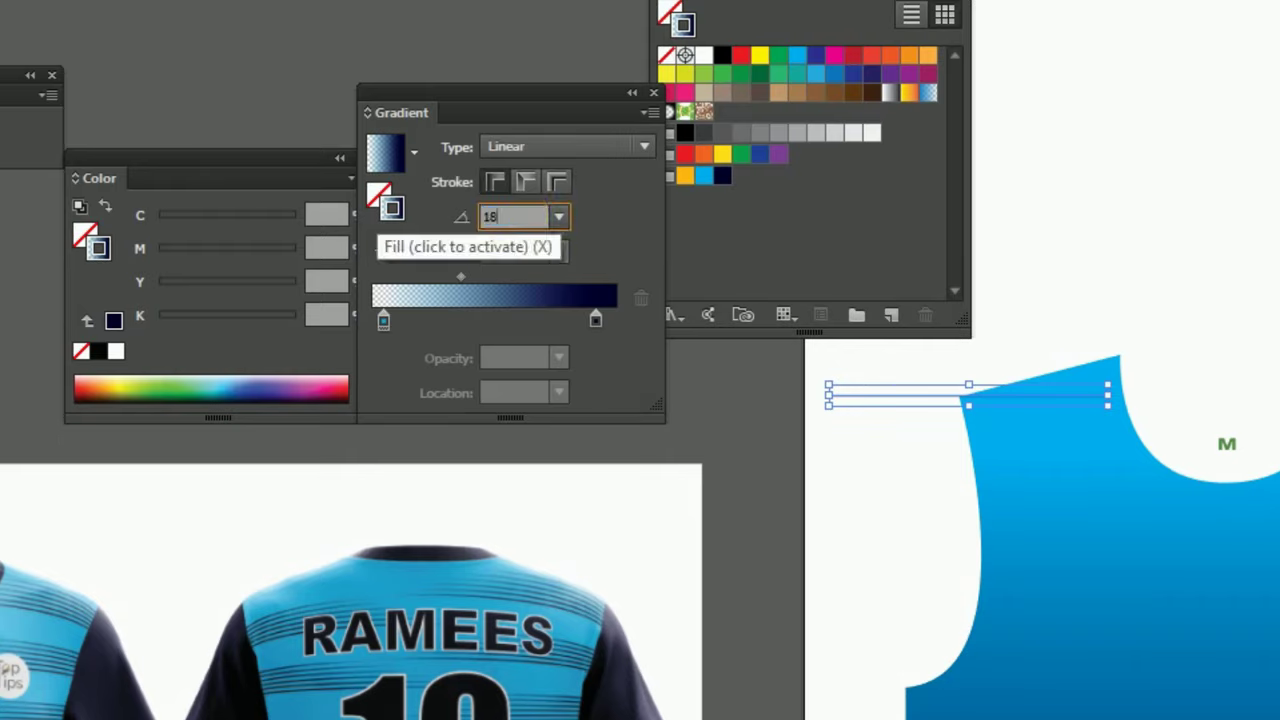
type("0")
key("Return")
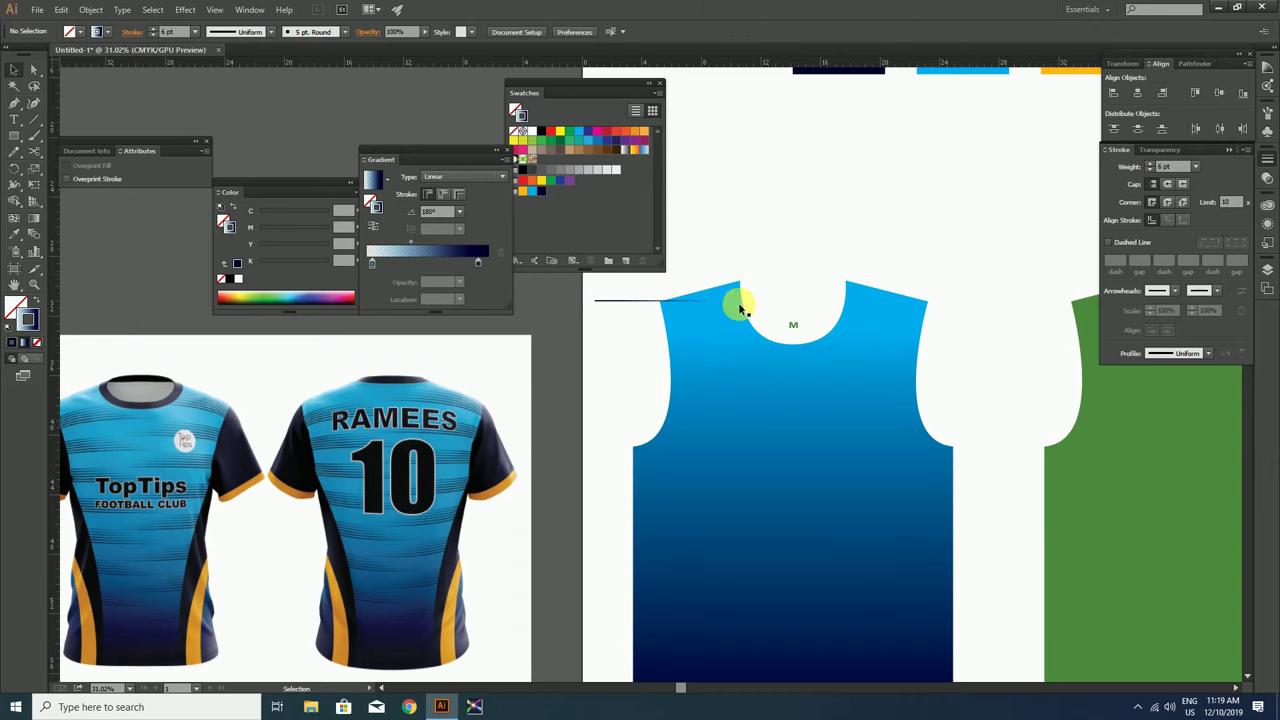
Stretch the stripe's left end further left and move its navy gradient stop to 77.96%
left_click_drag(651, 287, 786, 351)
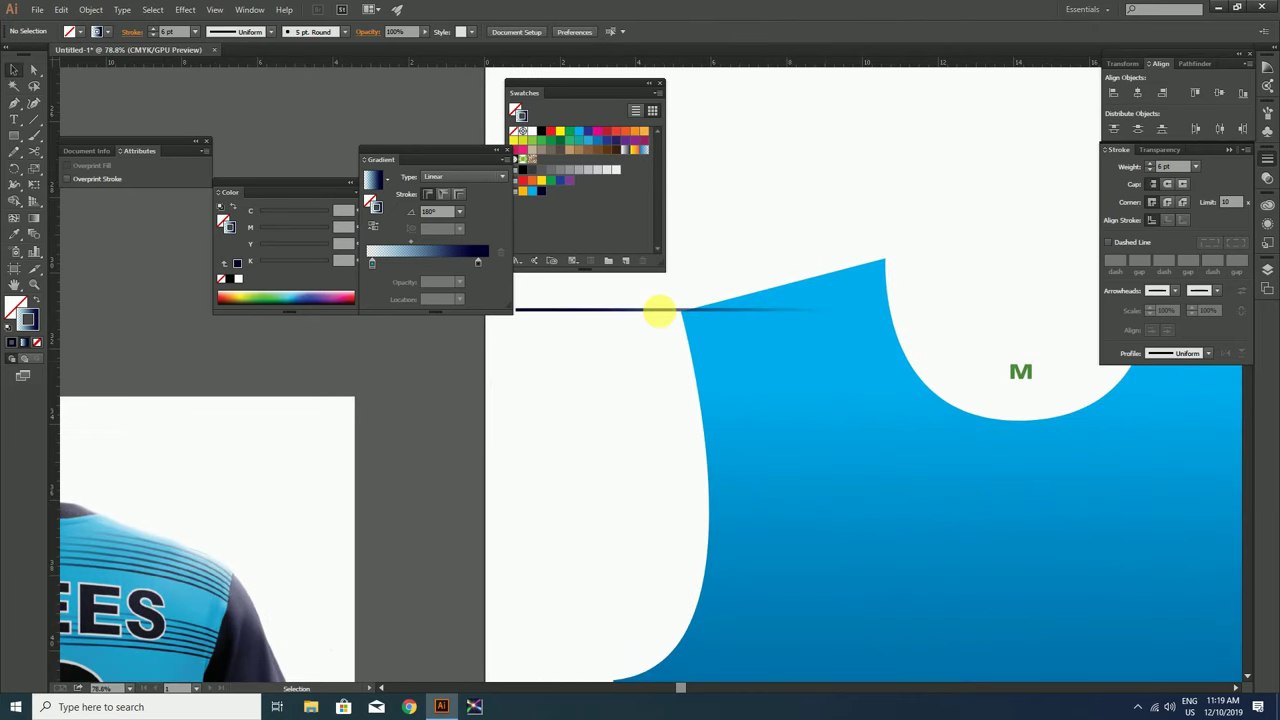
key("a")
left_click_drag(623, 320, 748, 365)
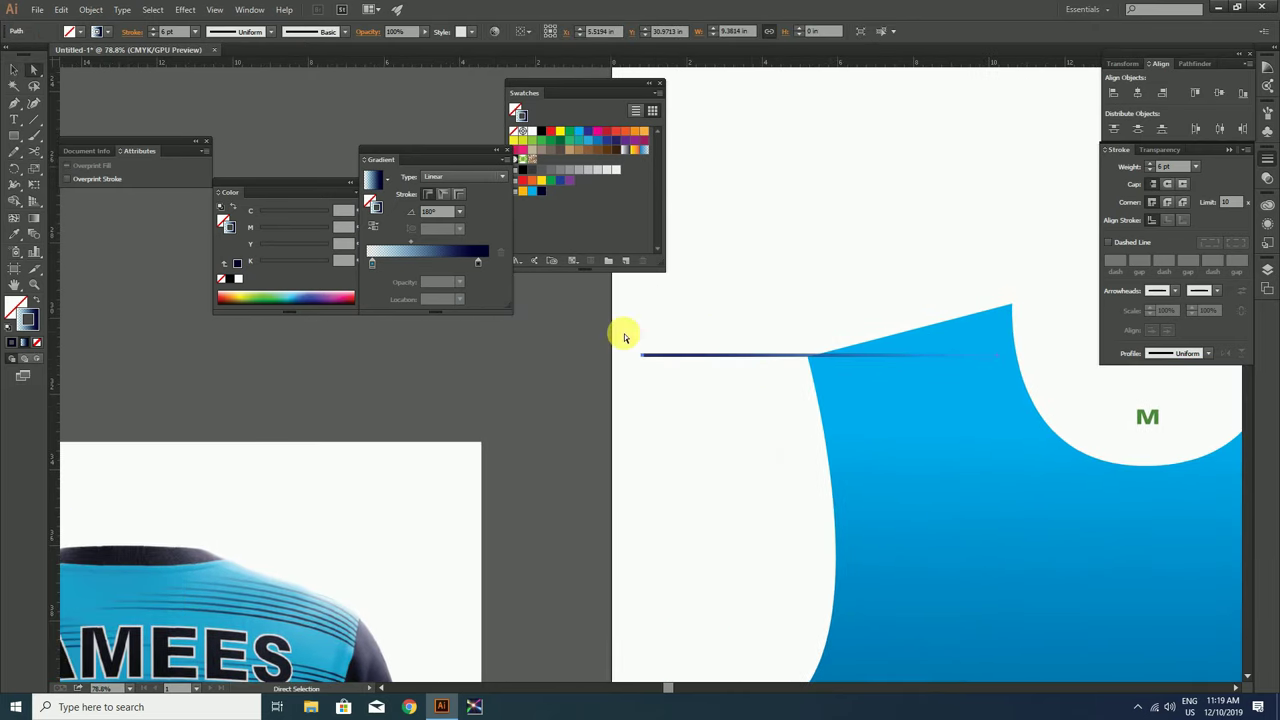
left_click_drag(623, 334, 663, 379)
key("v")
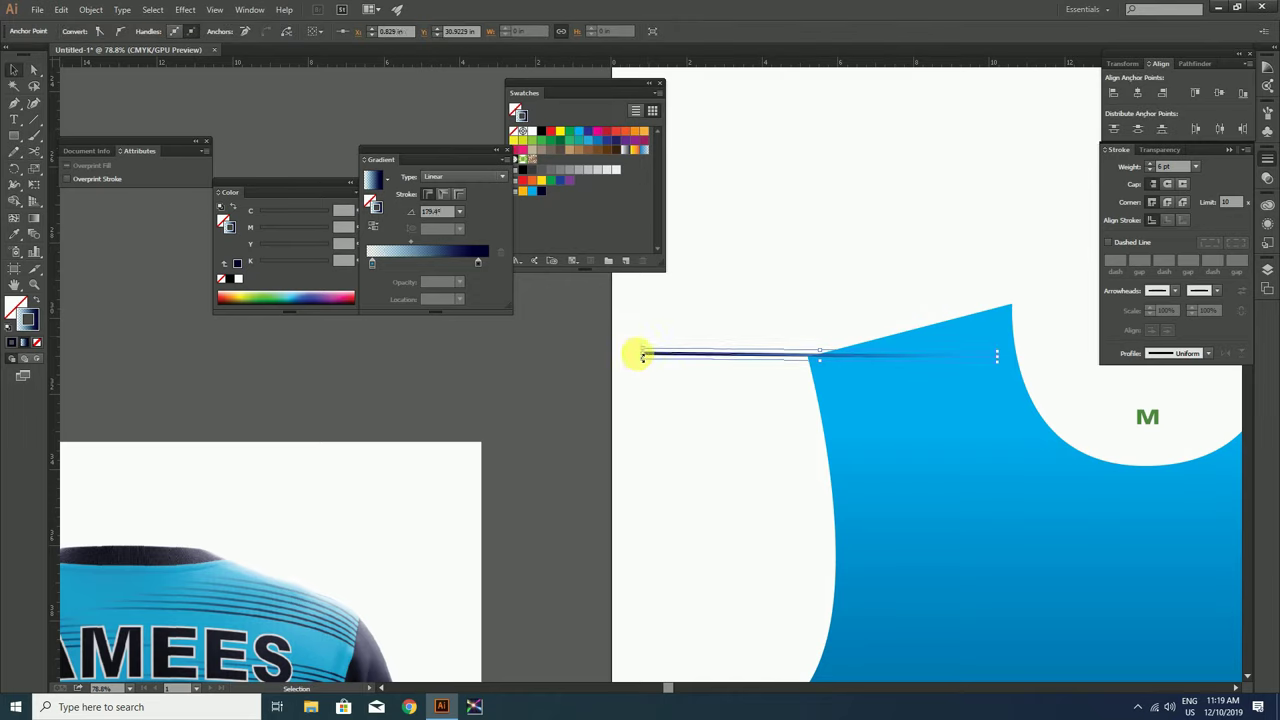
key("v")
left_click_drag(643, 357, 606, 356)
left_click(712, 344)
key("z")
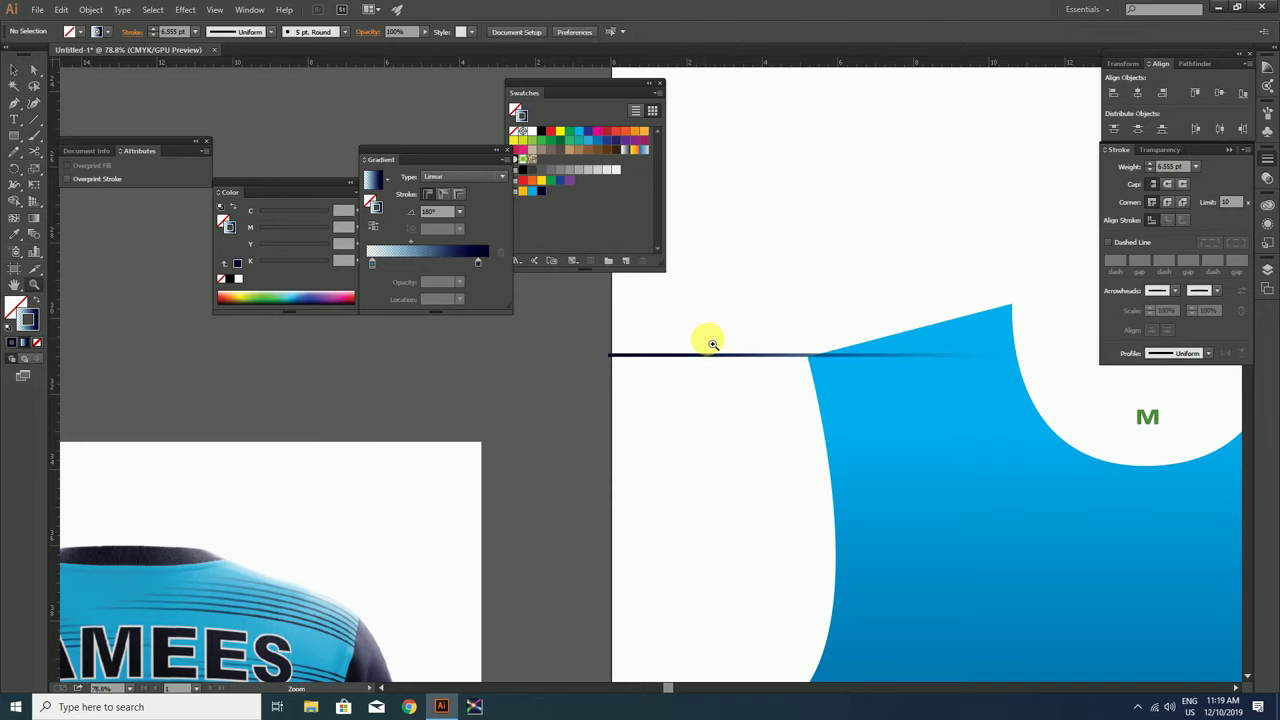
left_click(712, 344)
key("v")
left_click(712, 360)
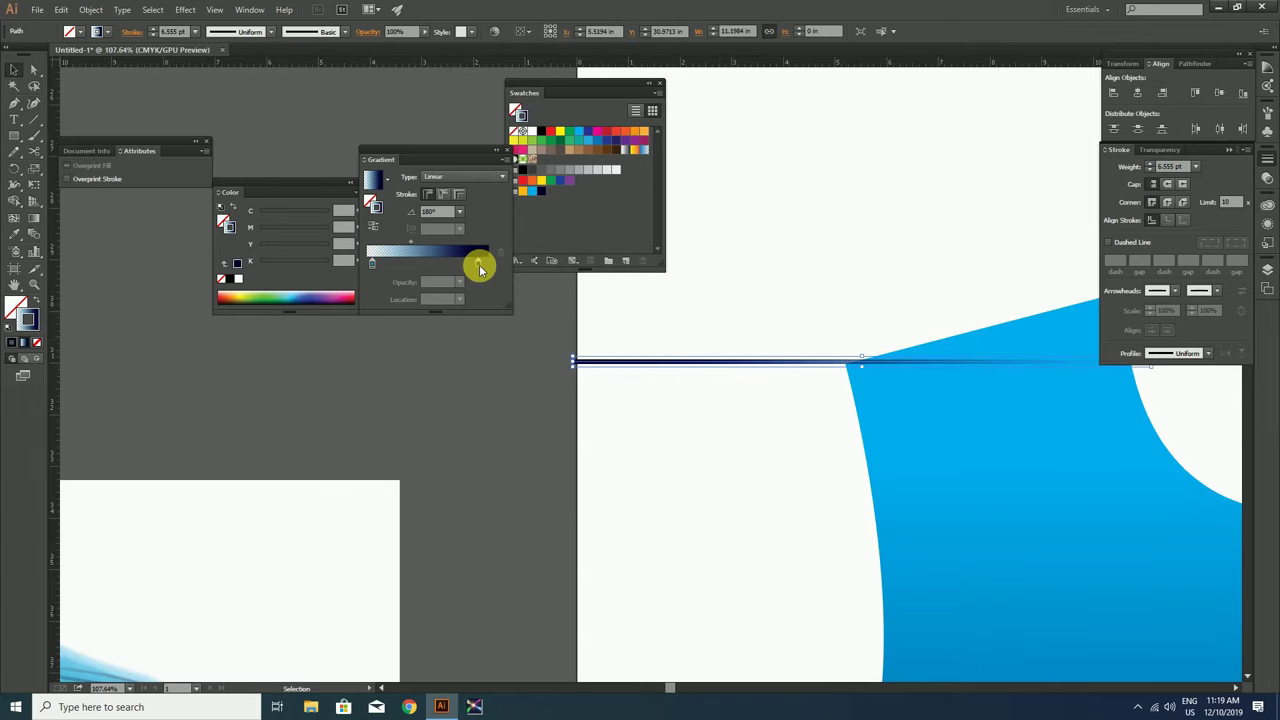
left_click_drag(479, 264, 461, 264)
left_click_drag(796, 367, 570, 358)
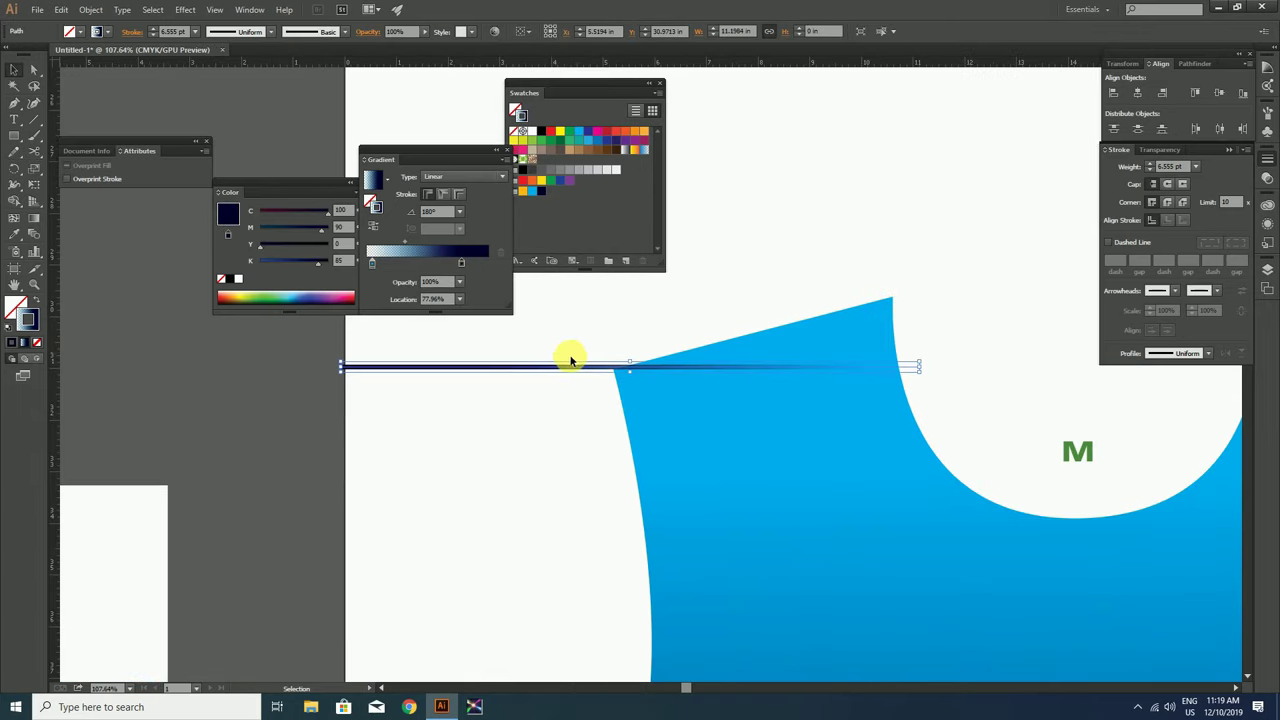
Alt-drag a copy of the stripe below, repeat it twice with Ctrl+D, and select all stripes
key("ctrl+minus")
left_click(631, 366)
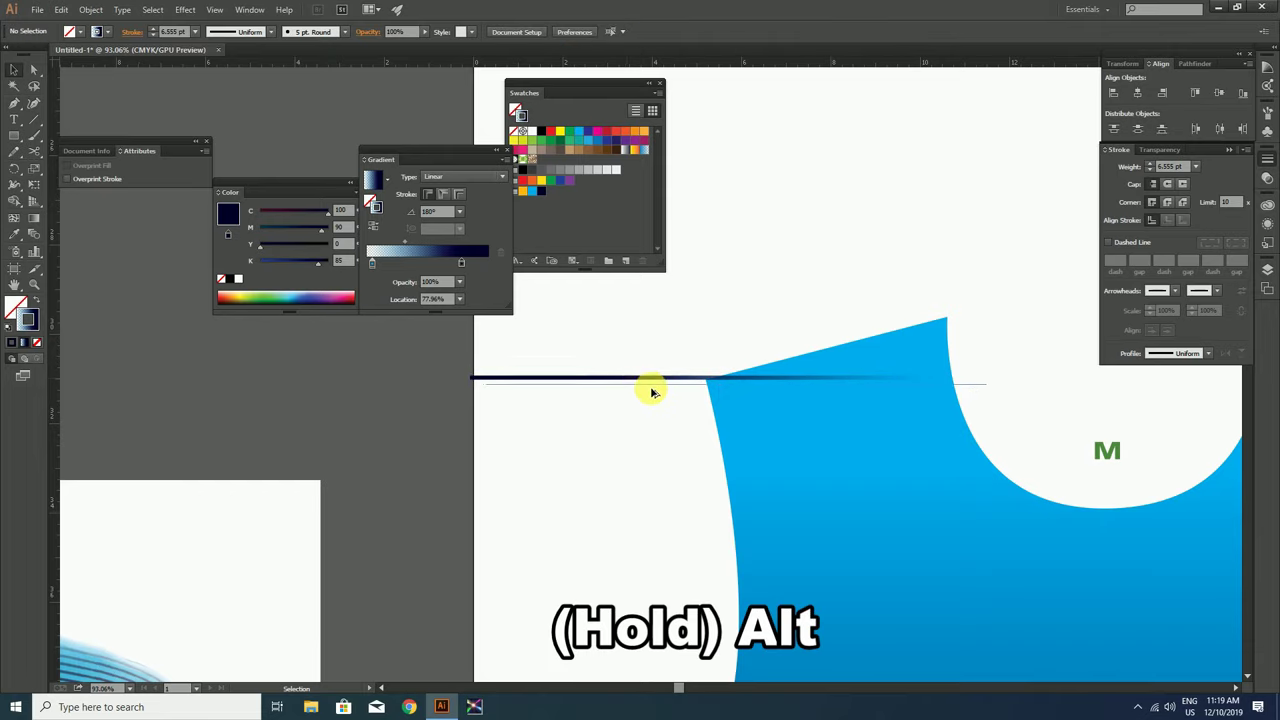
left_click_drag(662, 392, 697, 388)
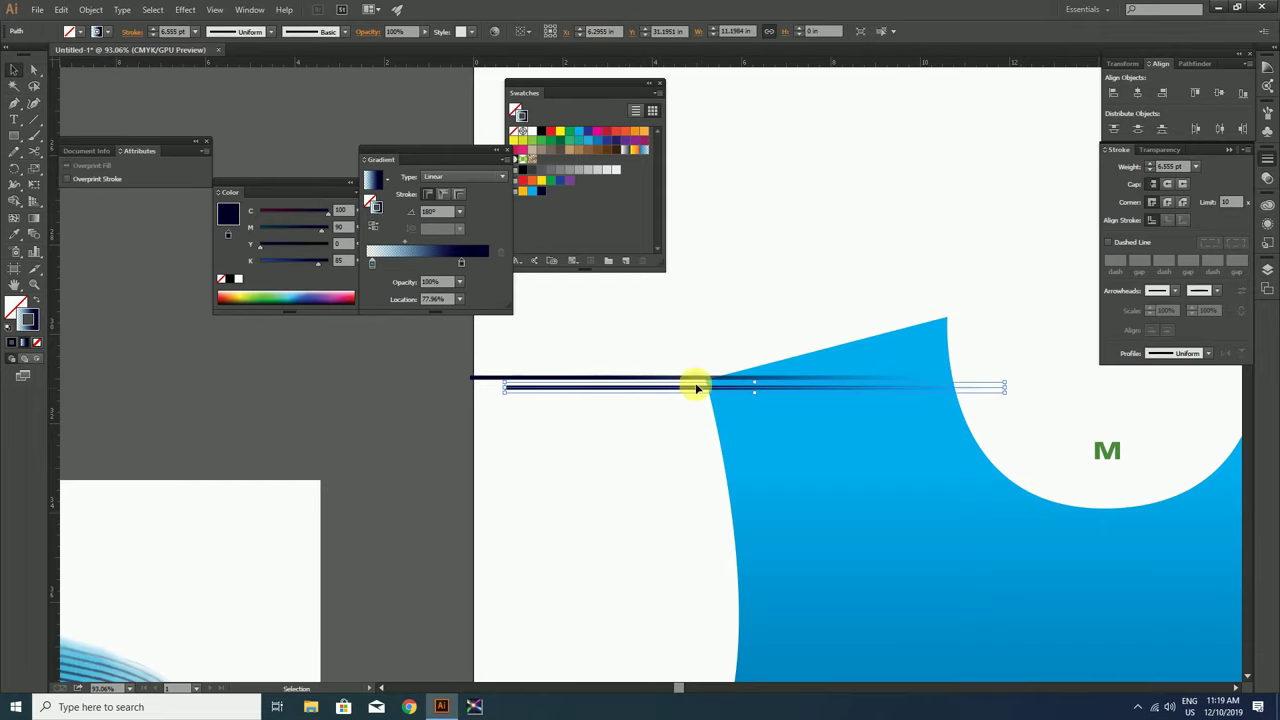
key("ctrl+d")
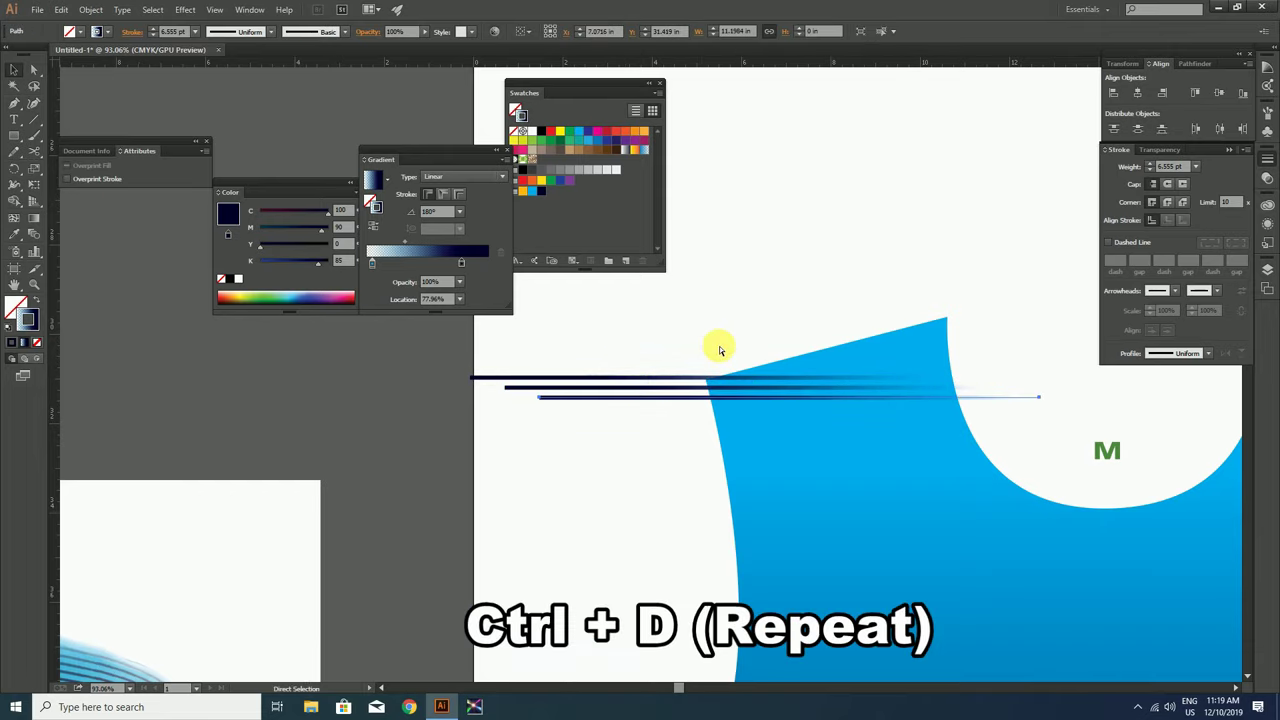
key("ctrl+d")
key("ctrl+d")
key("ctrl+d")
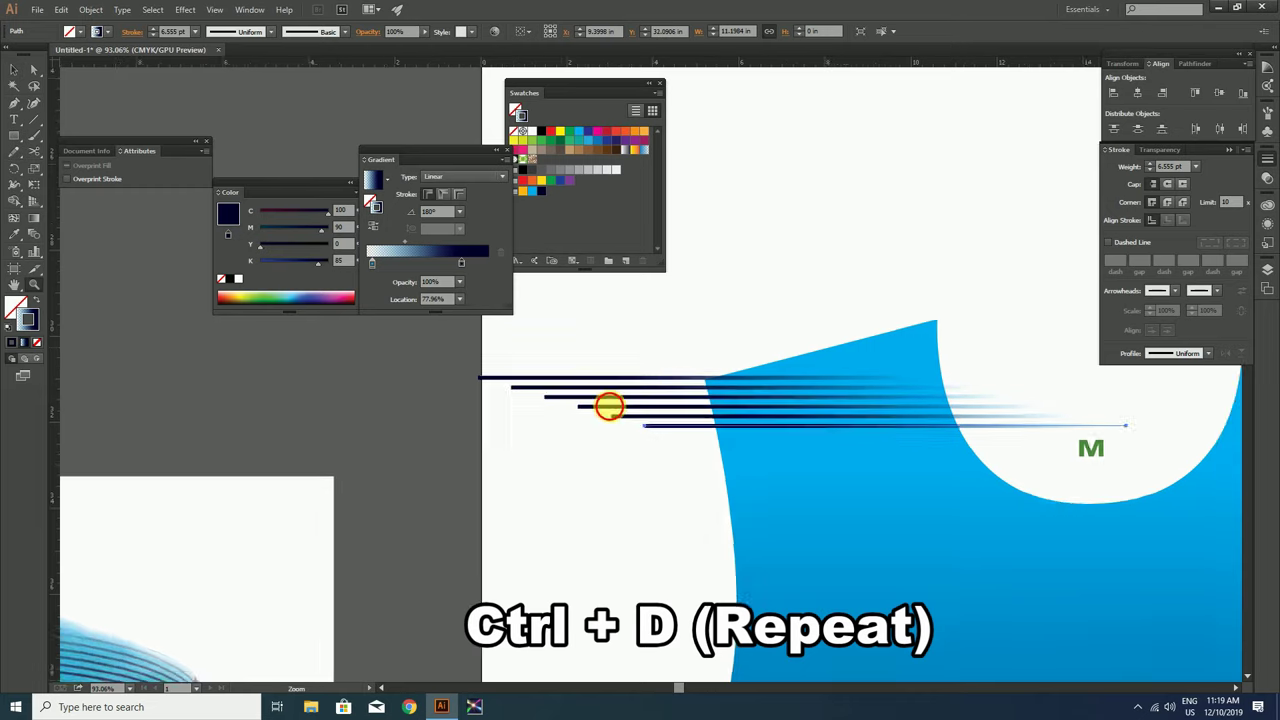
scroll(679, 381, "down", 3)
mouse_move(619, 345)
left_mouse_down()
mouse_move(665, 421)
mouse_move(669, 410)
left_mouse_up()
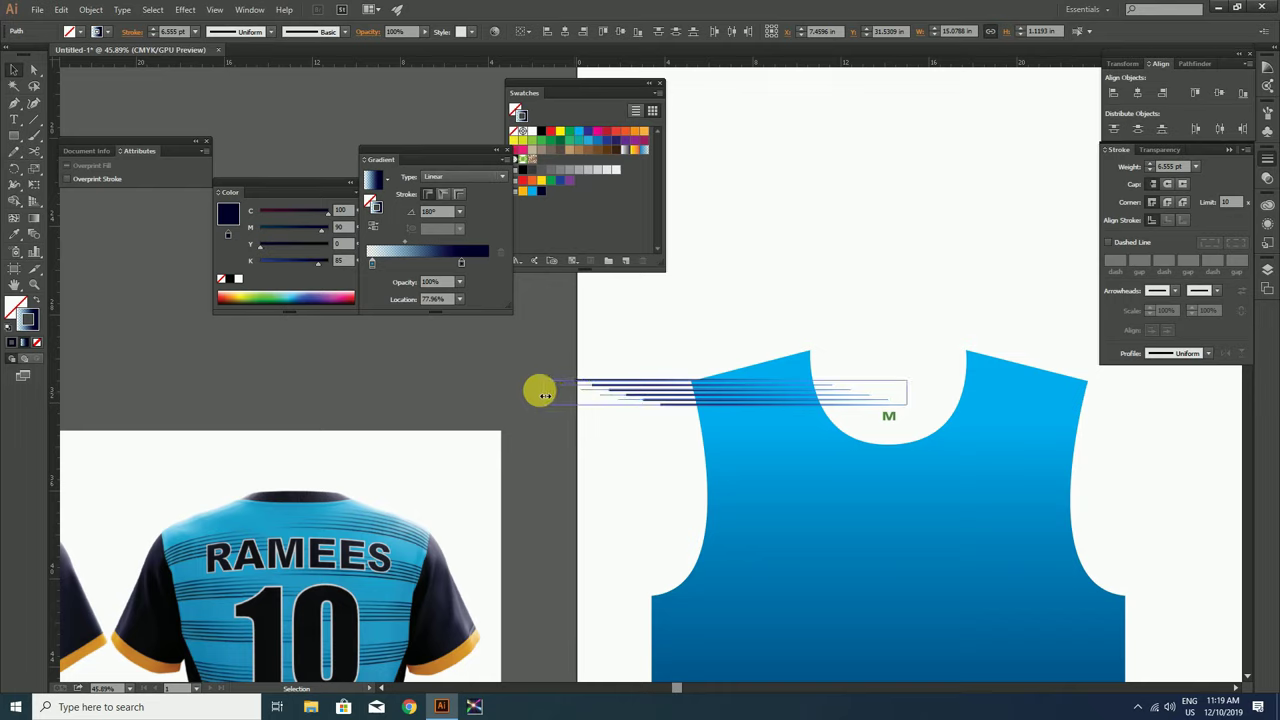
Widen the stripes slightly, group them, and drag a copy of the group down the shirt
left_click_drag(543, 393, 540, 393)
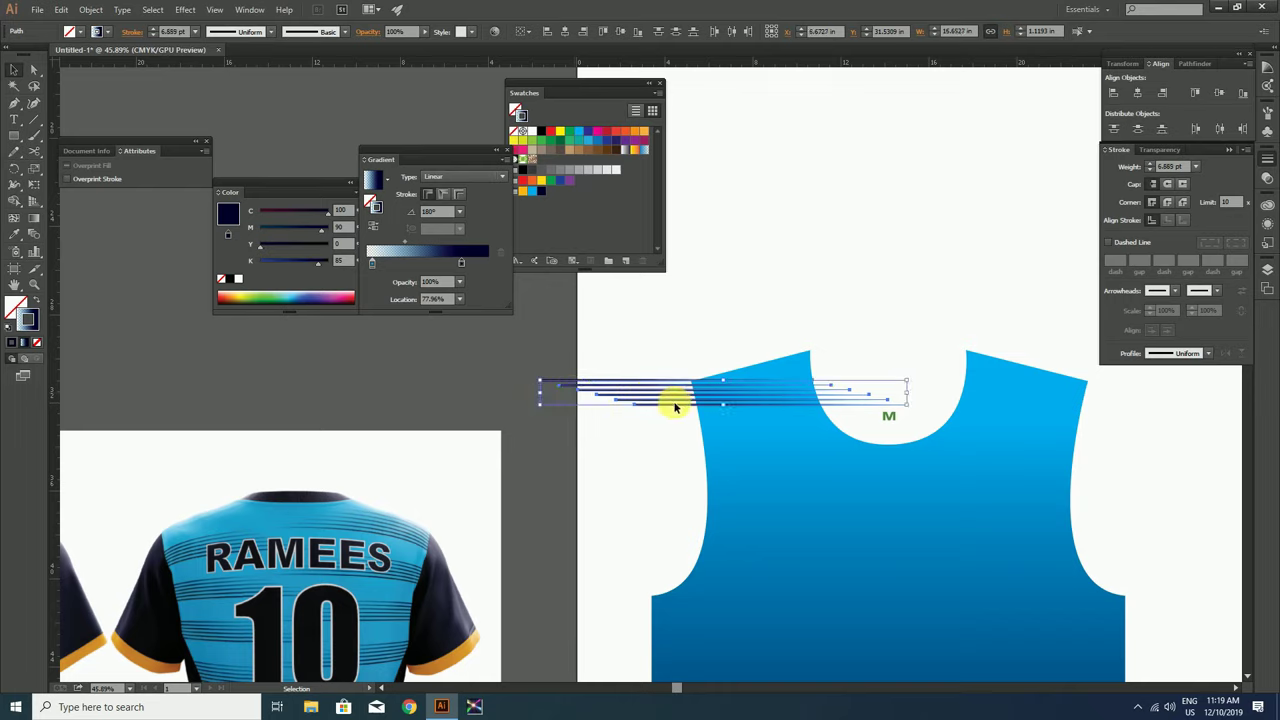
right_click(675, 410)
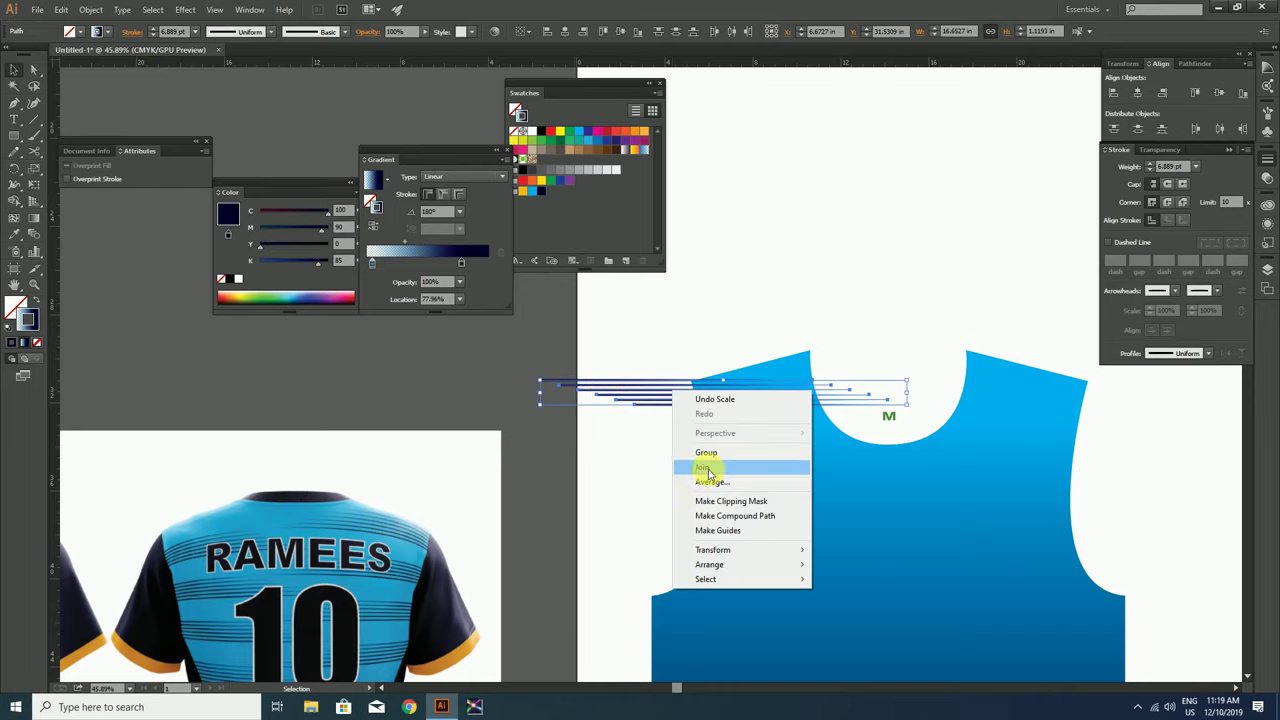
left_click(709, 449)
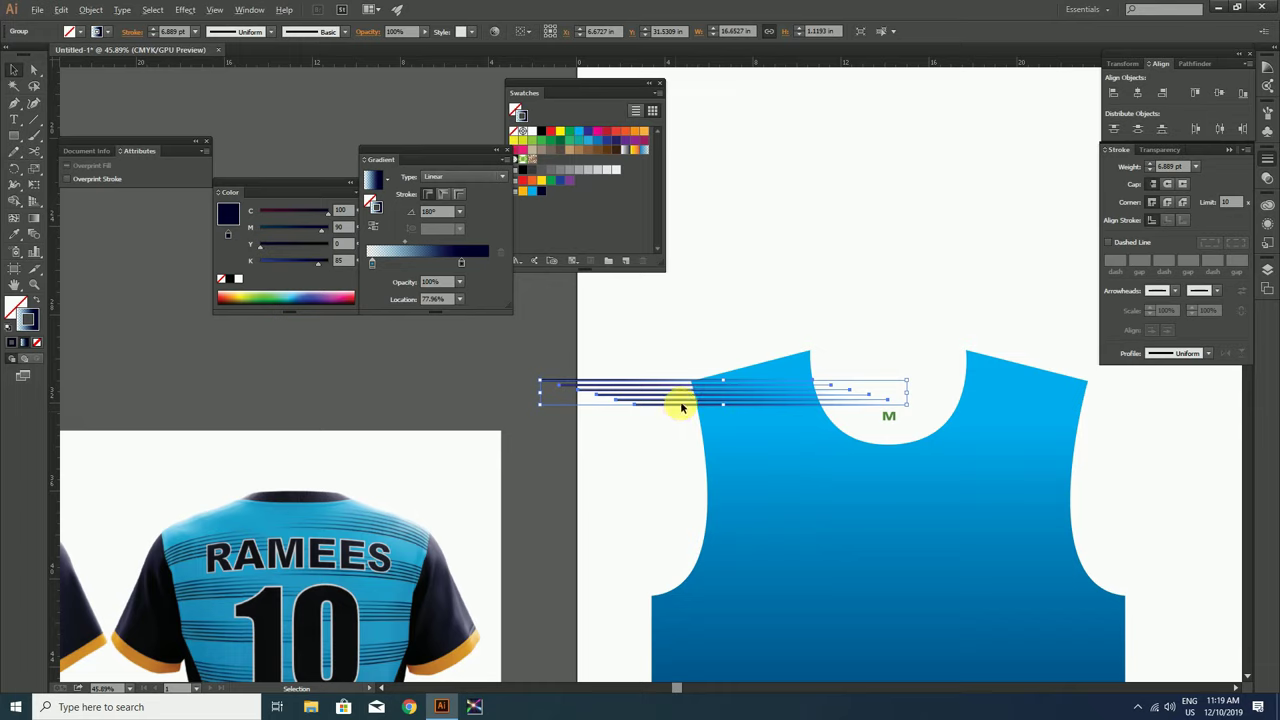
left_click_drag(680, 412, 685, 481)
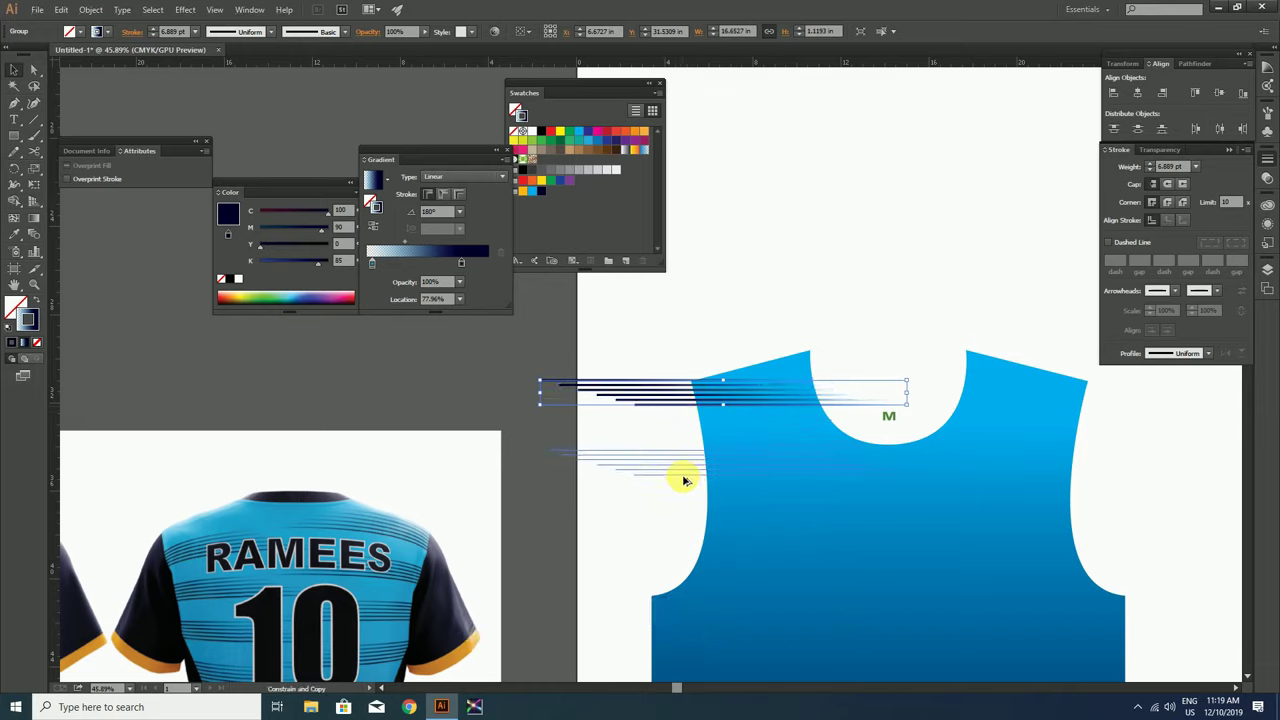
scroll(708, 537, "down", 3)
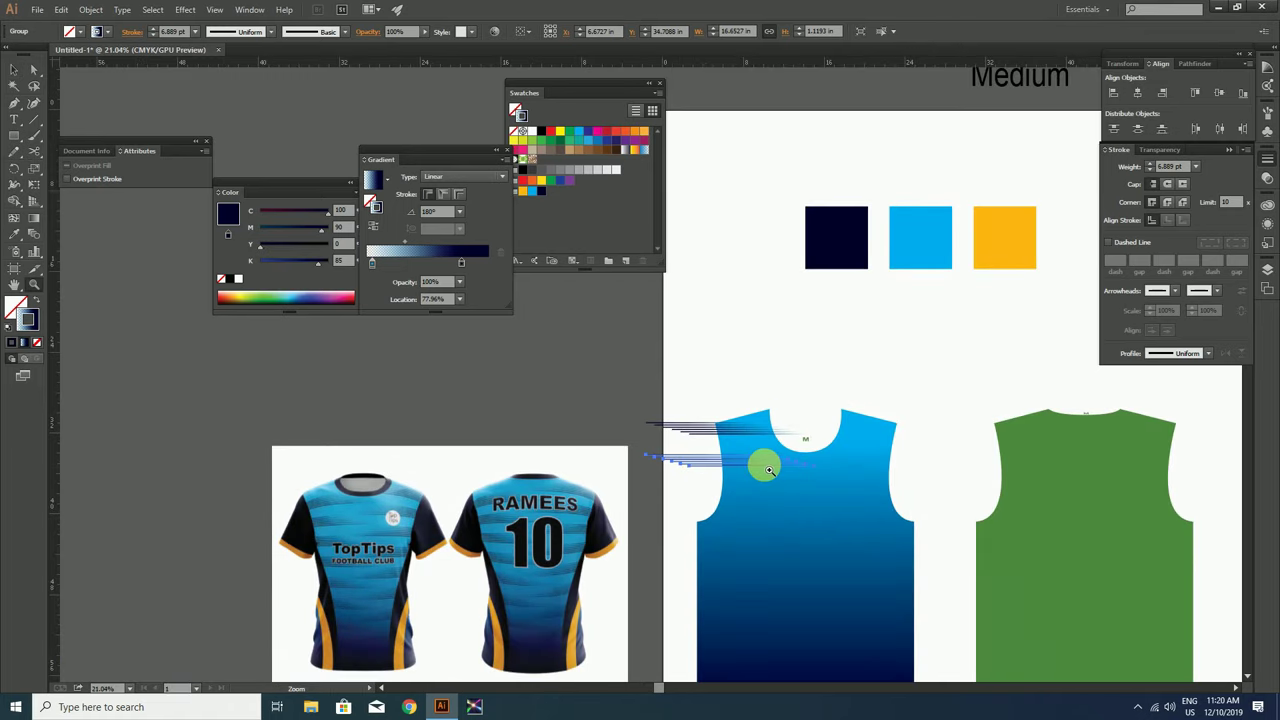
left_click_drag(766, 460, 757, 378)
Repeat the stripe group three more times with Ctrl+D, then group all the stepped copies
key("ctrl+d")
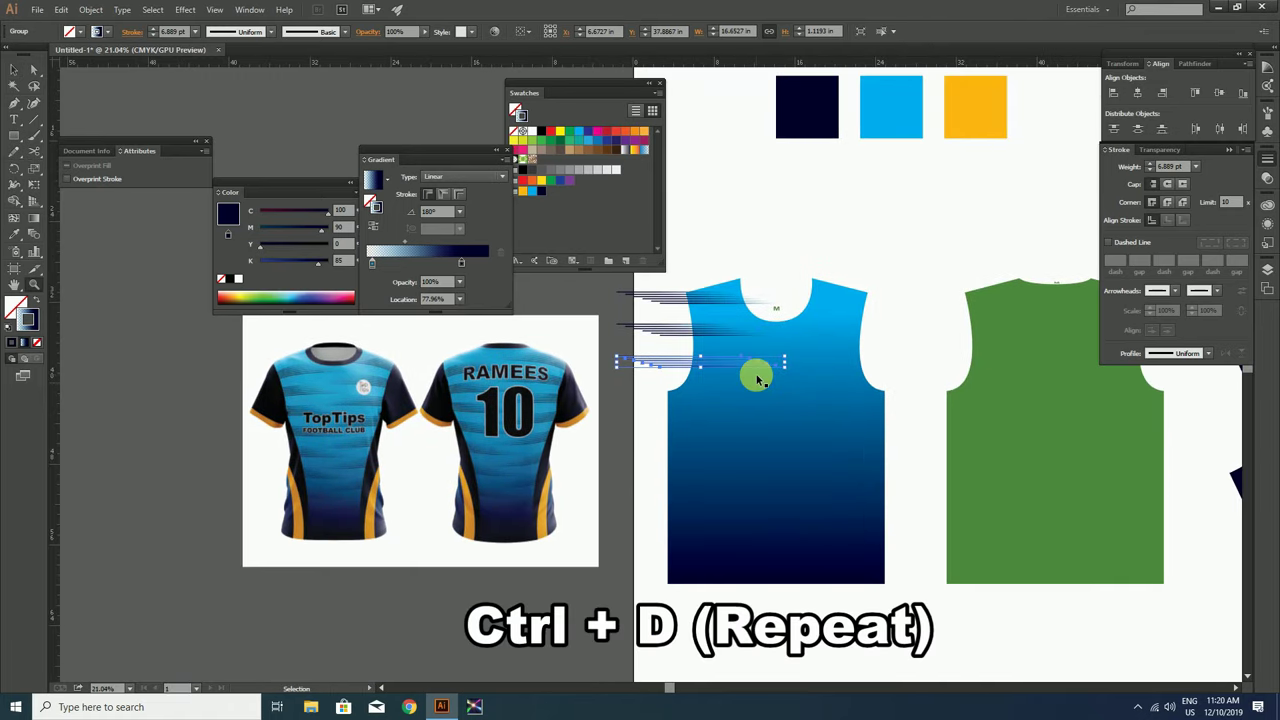
key("ctrl+d")
key("ctrl+d")
key("ctrl+d")
key("ctrl+d")
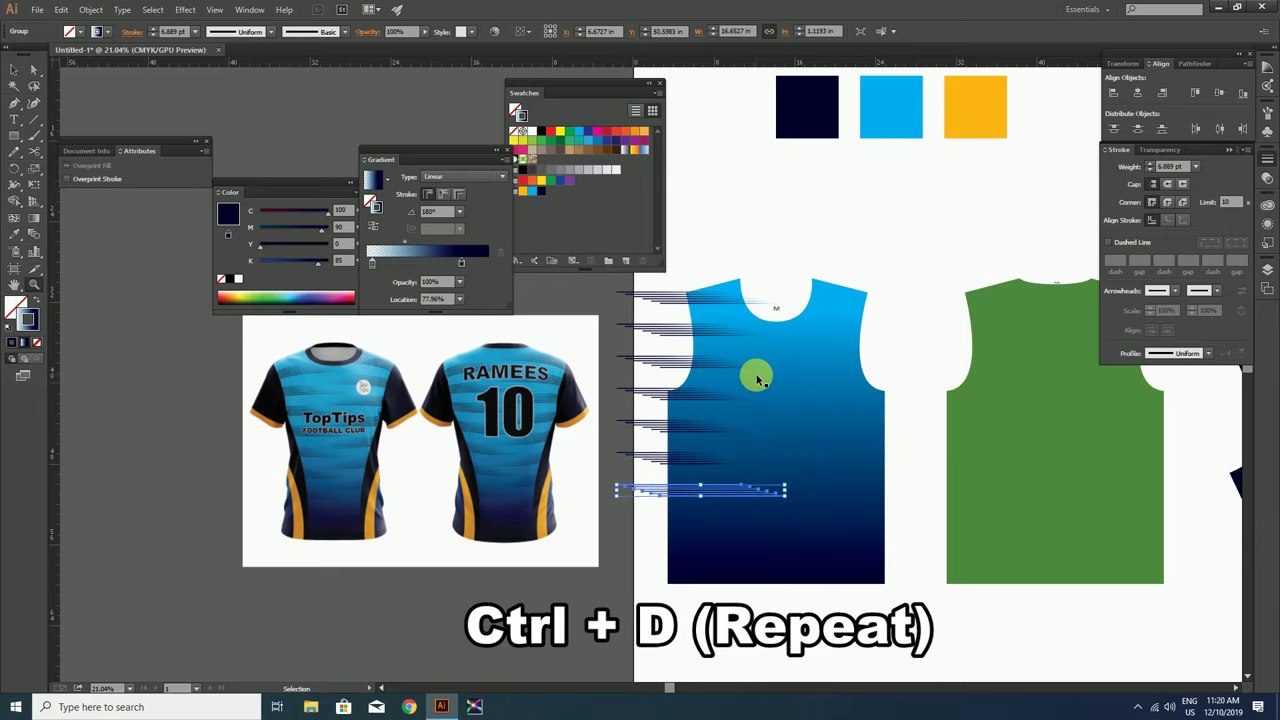
key("ctrl+d")
key("ctrl+d")
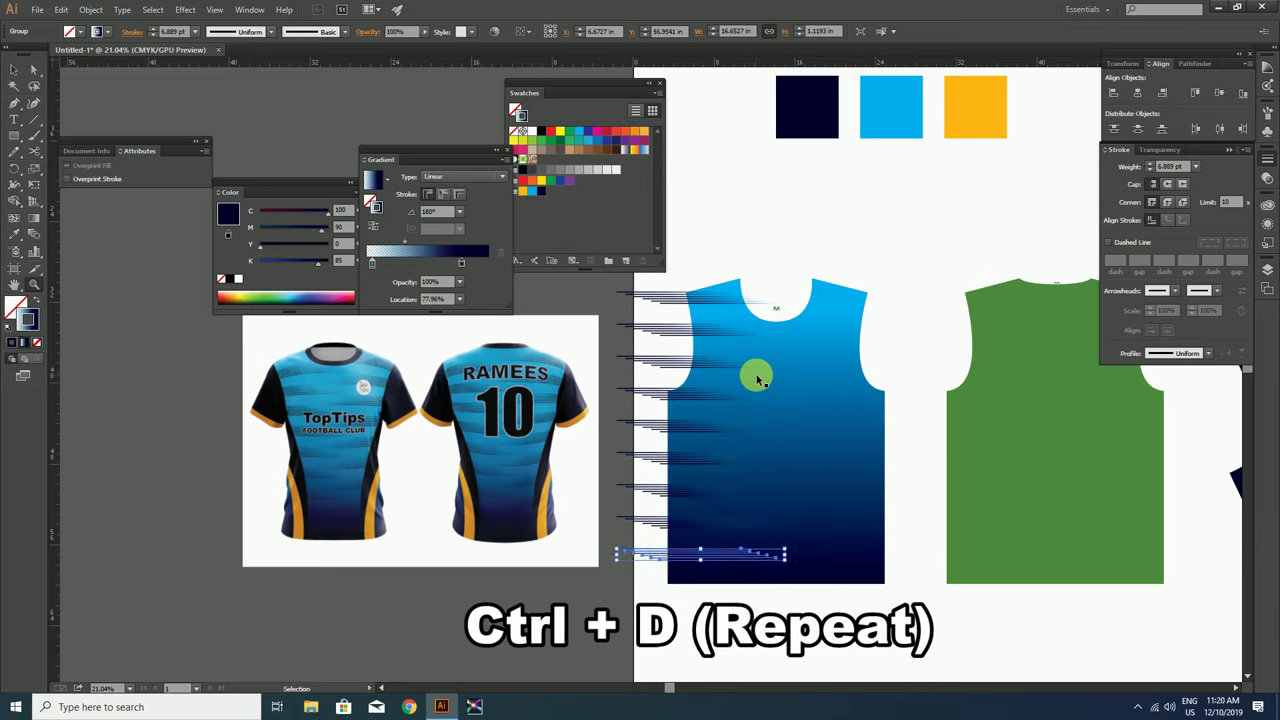
key("z")
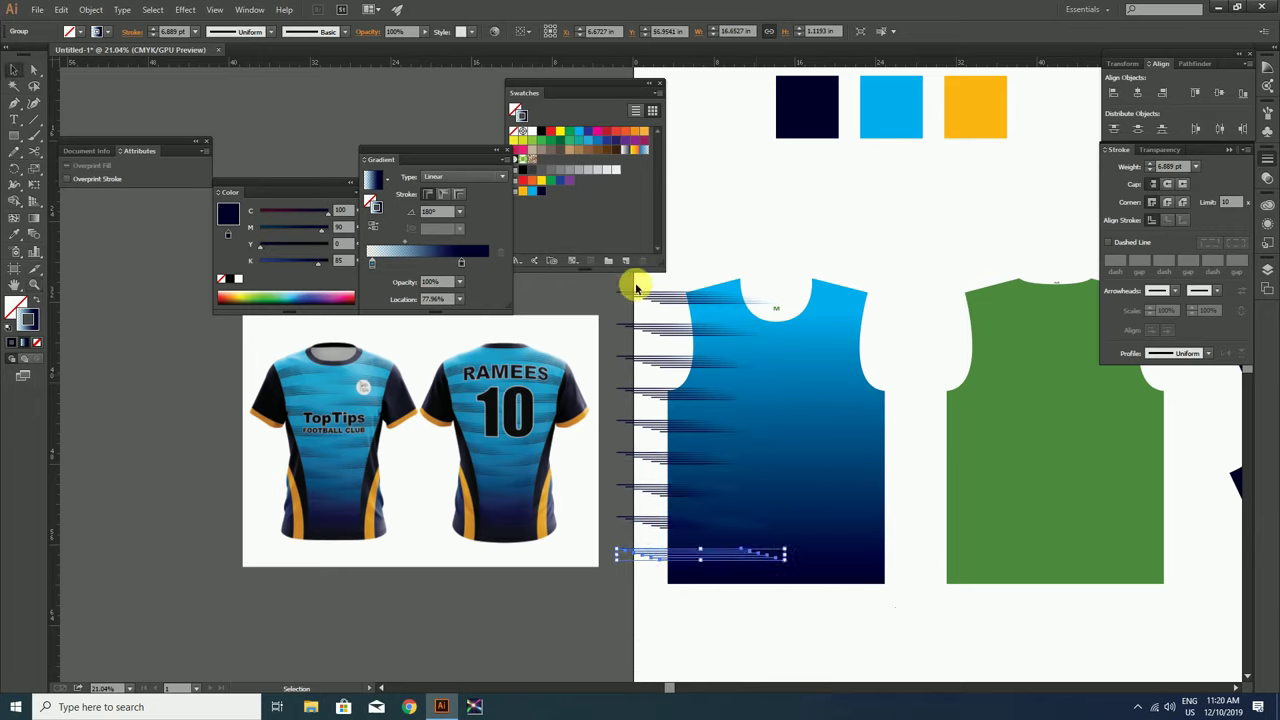
left_click_drag(636, 288, 657, 571)
key("z")
left_click(677, 334)
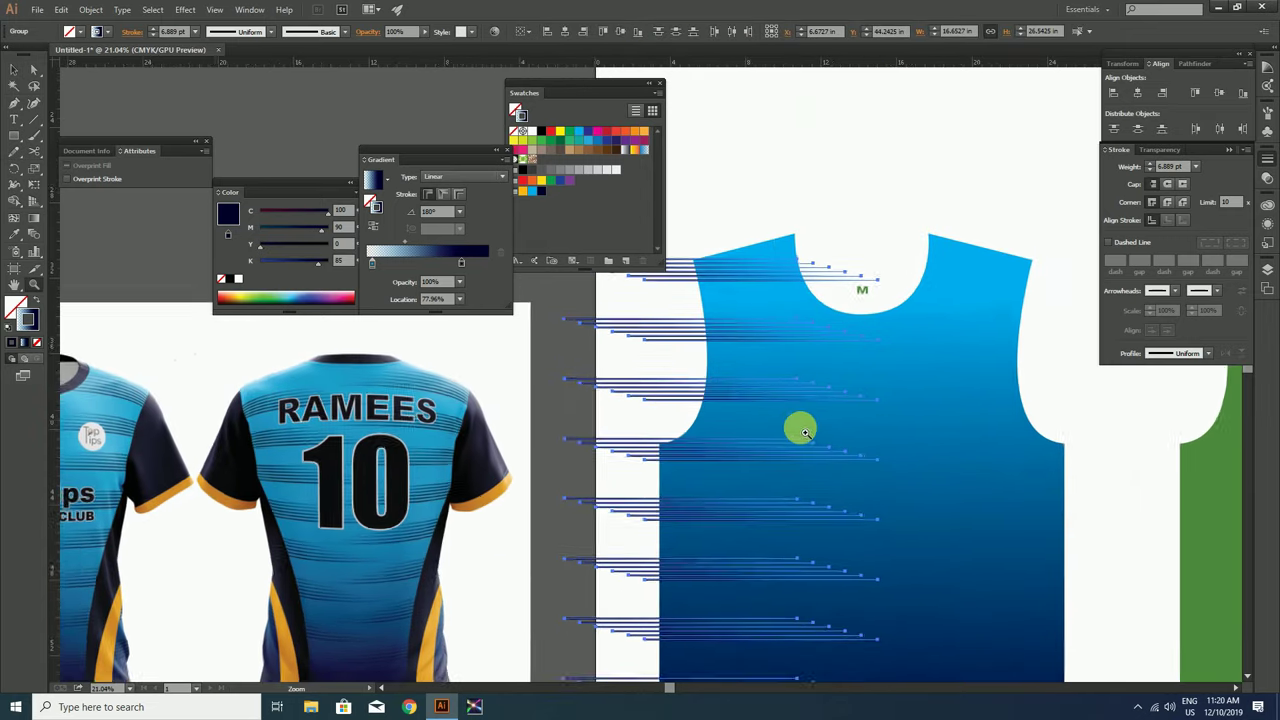
left_click(805, 432)
key("v")
right_click(684, 382)
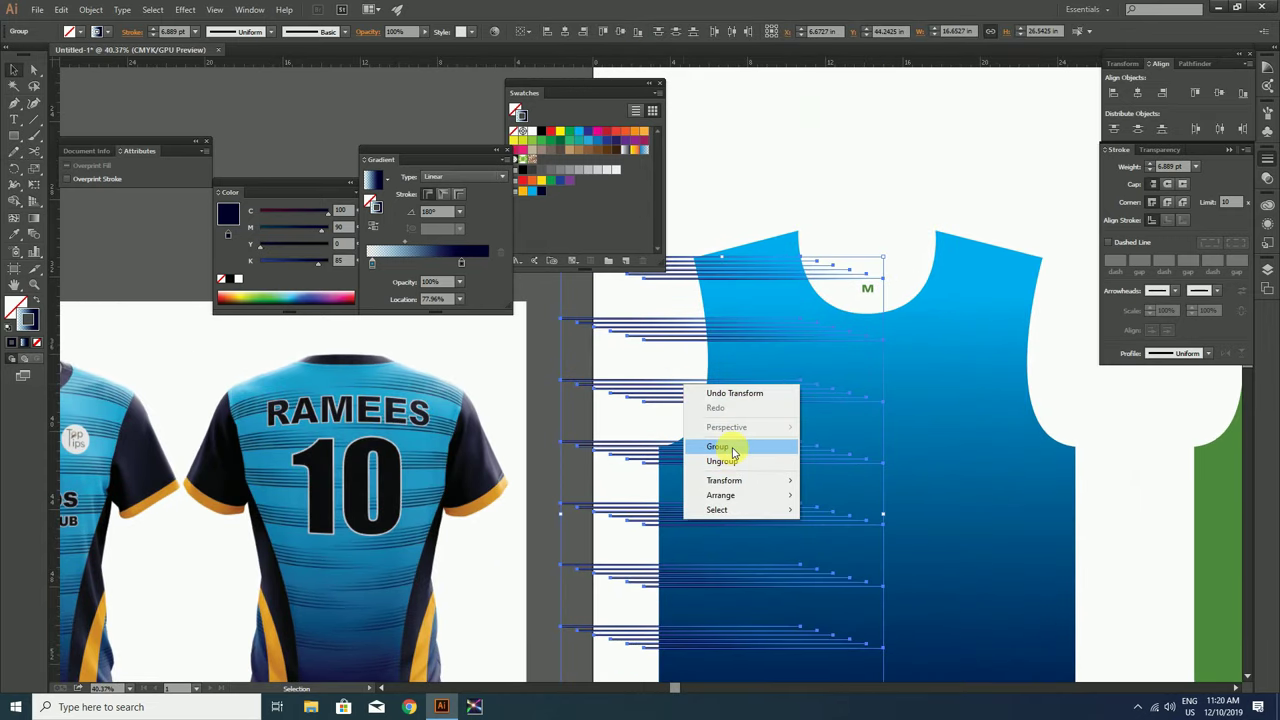
left_click(728, 447)
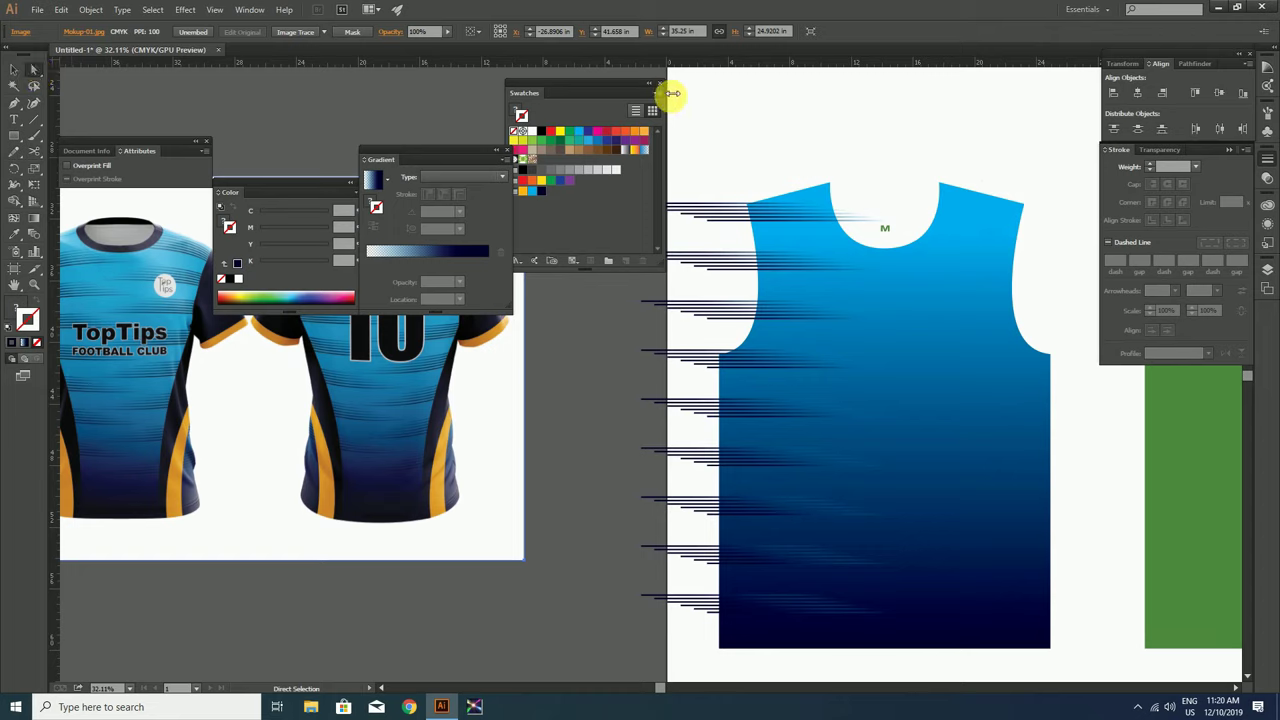
Extend the stripe lines' left end points further left past the shirt's edge
left_click_drag(608, 88, 1222, 393)
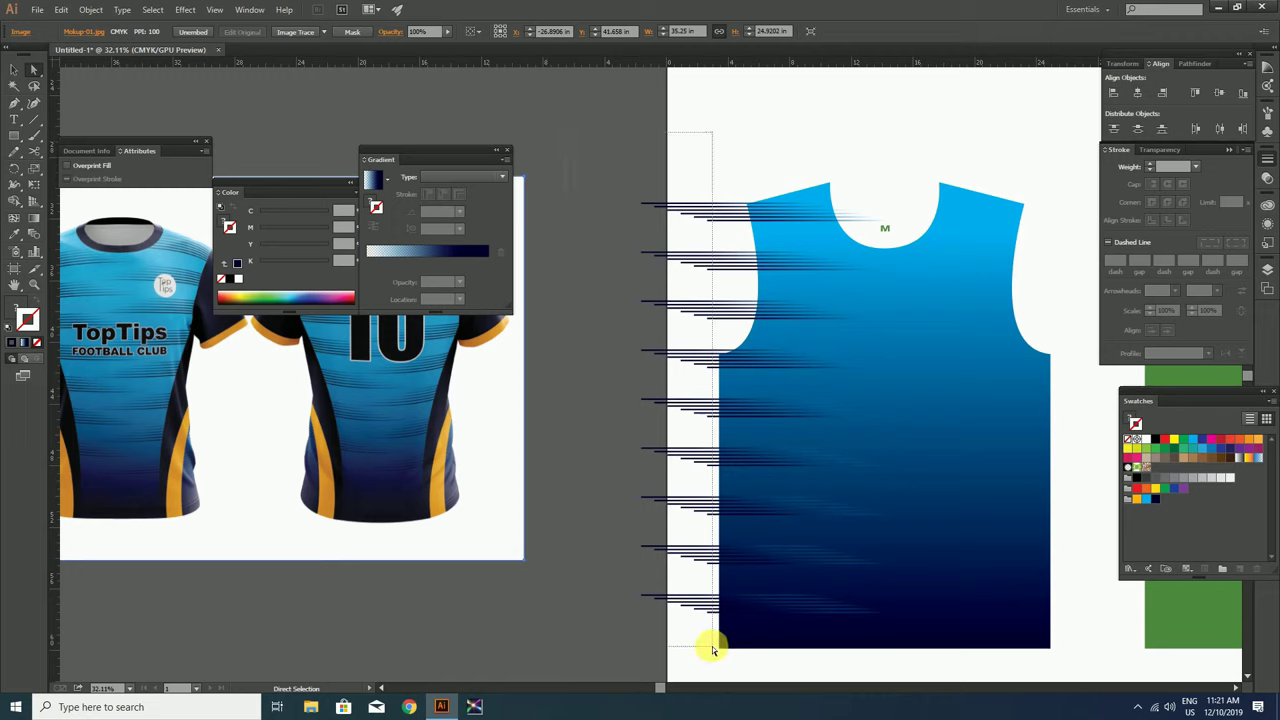
key("ctrl+a")
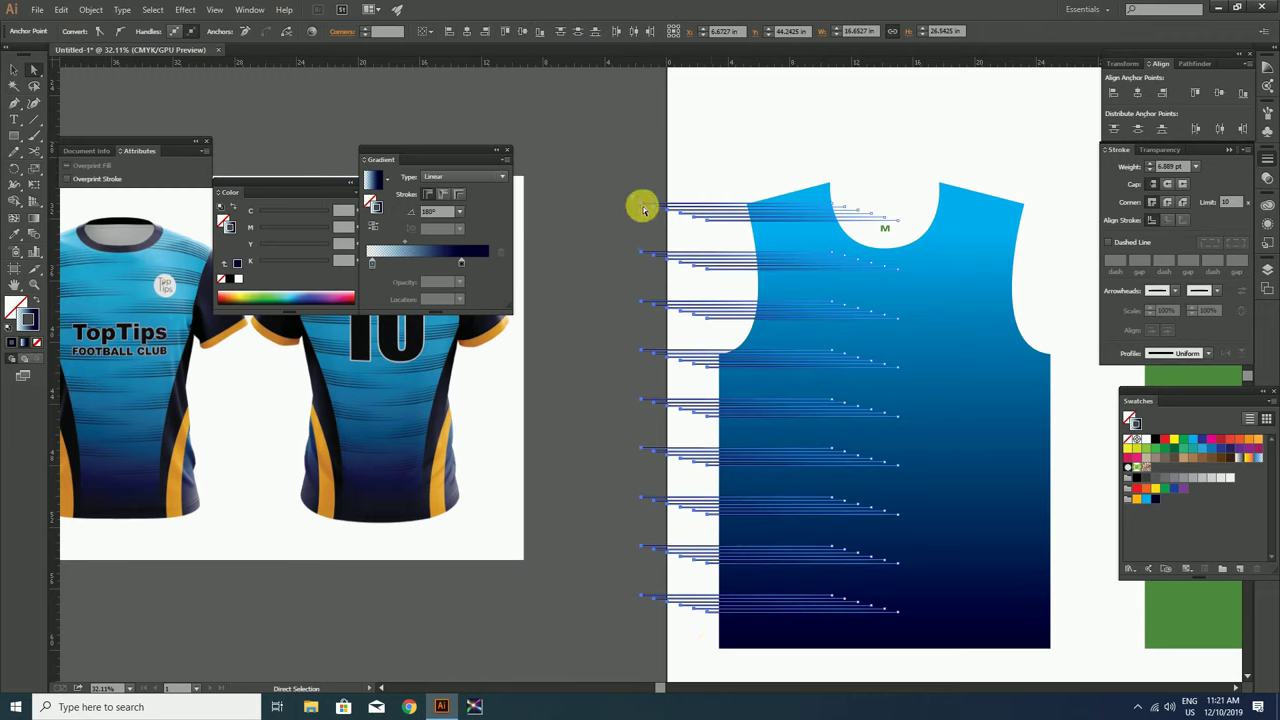
left_click_drag(641, 207, 574, 208)
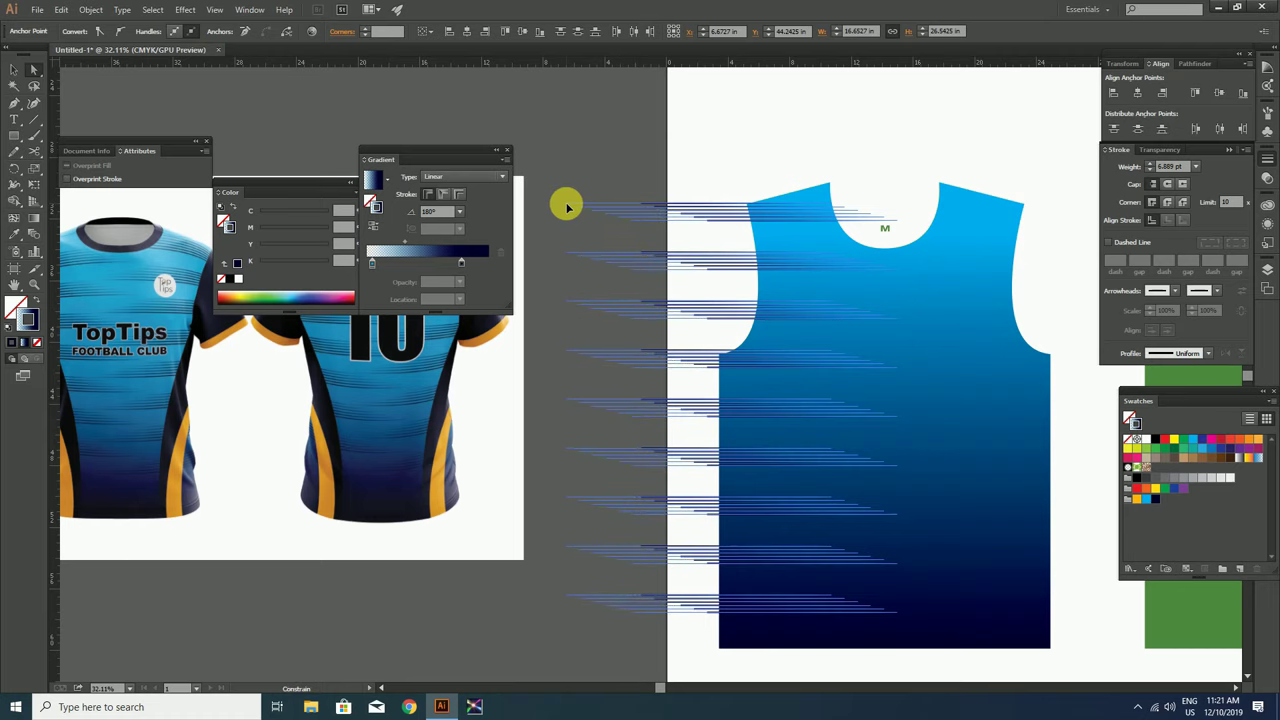
key("ctrl+shift+a")
Select the whole stripe group and copy it with Edit > Copy
key("z")
left_click_drag(771, 265, 683, 320)
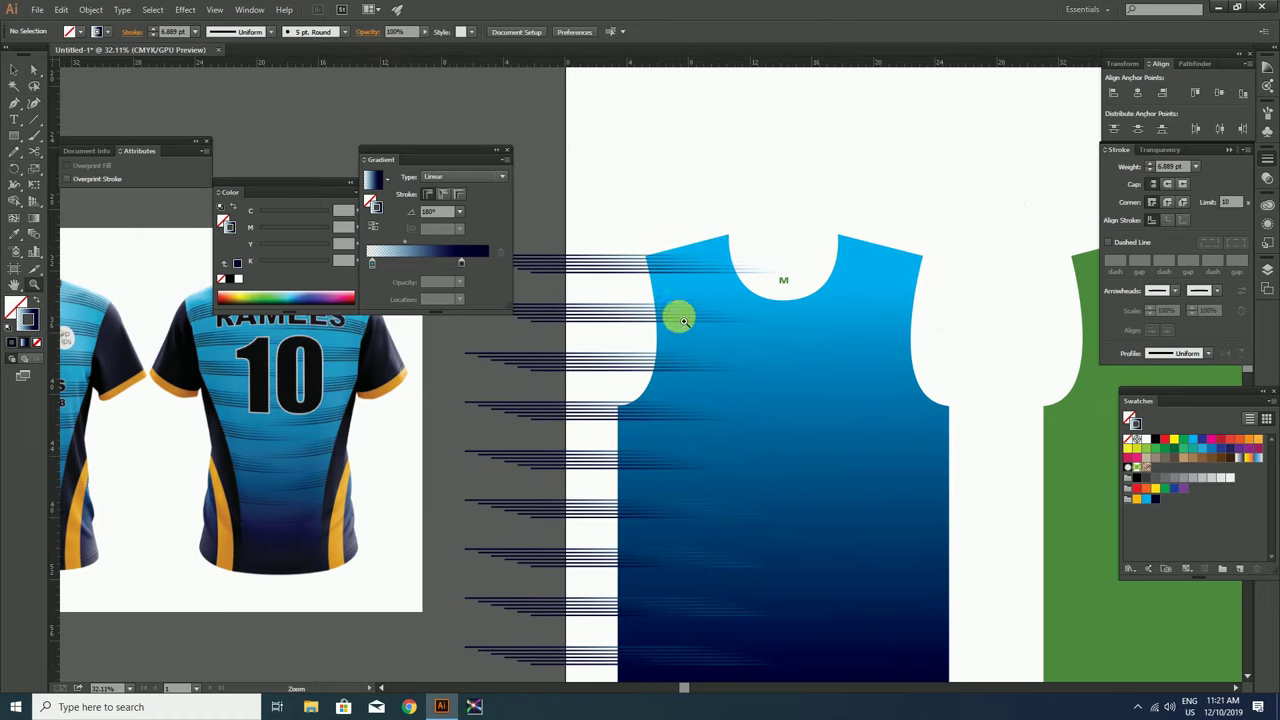
key("v")
left_click(608, 272)
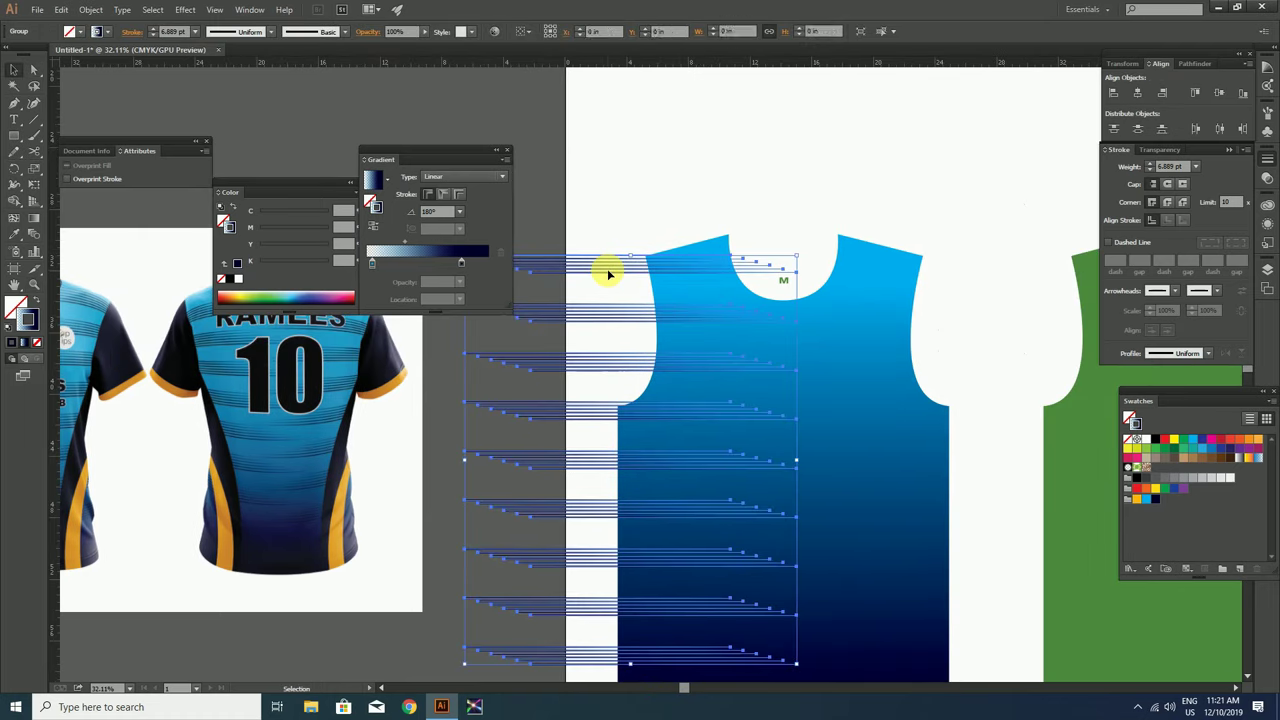
left_click(63, 11)
left_click(109, 73)
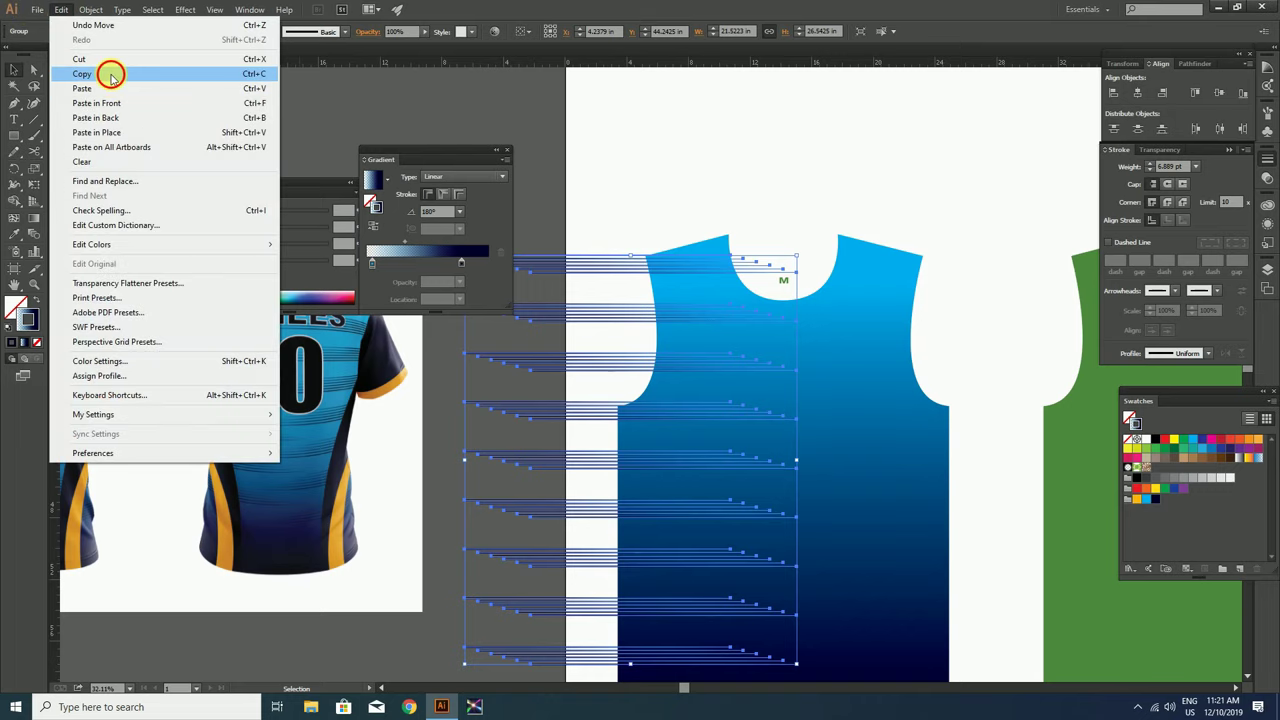
left_click(63, 11)
Paste the stripe group in place and reflect the copy vertically
left_click(100, 132)
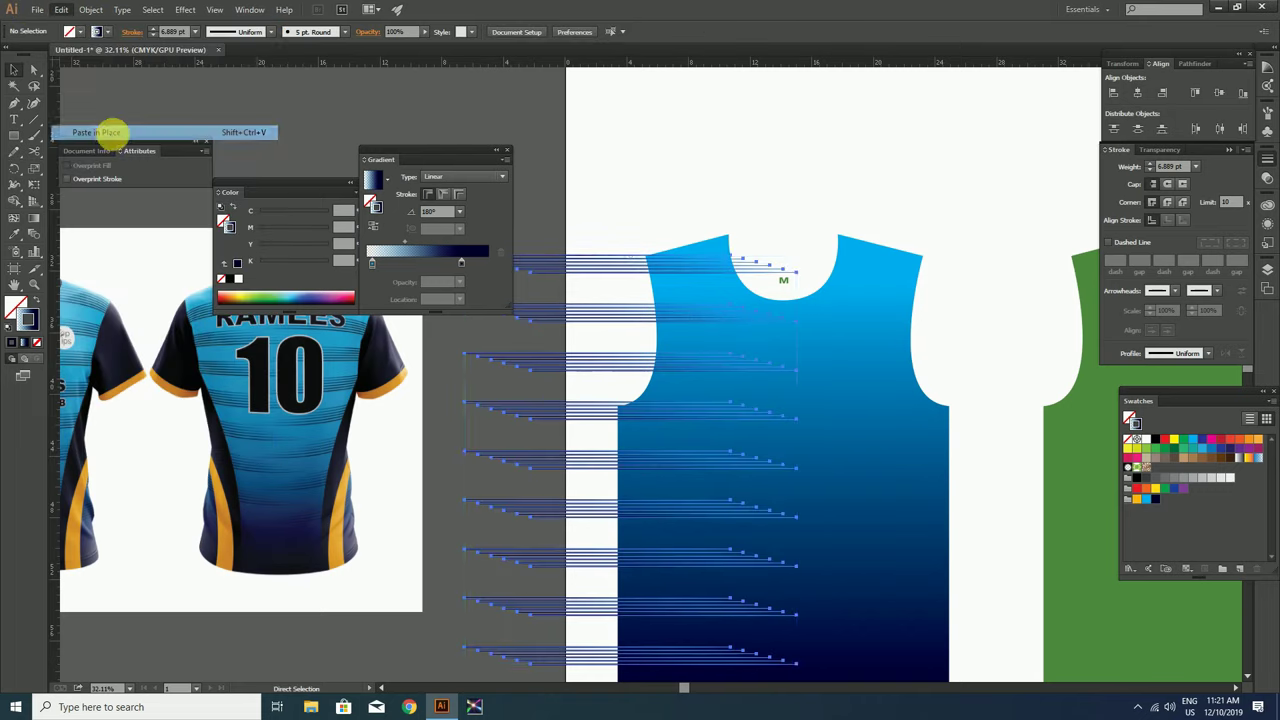
right_click(575, 277)
mouse_move(614, 369)
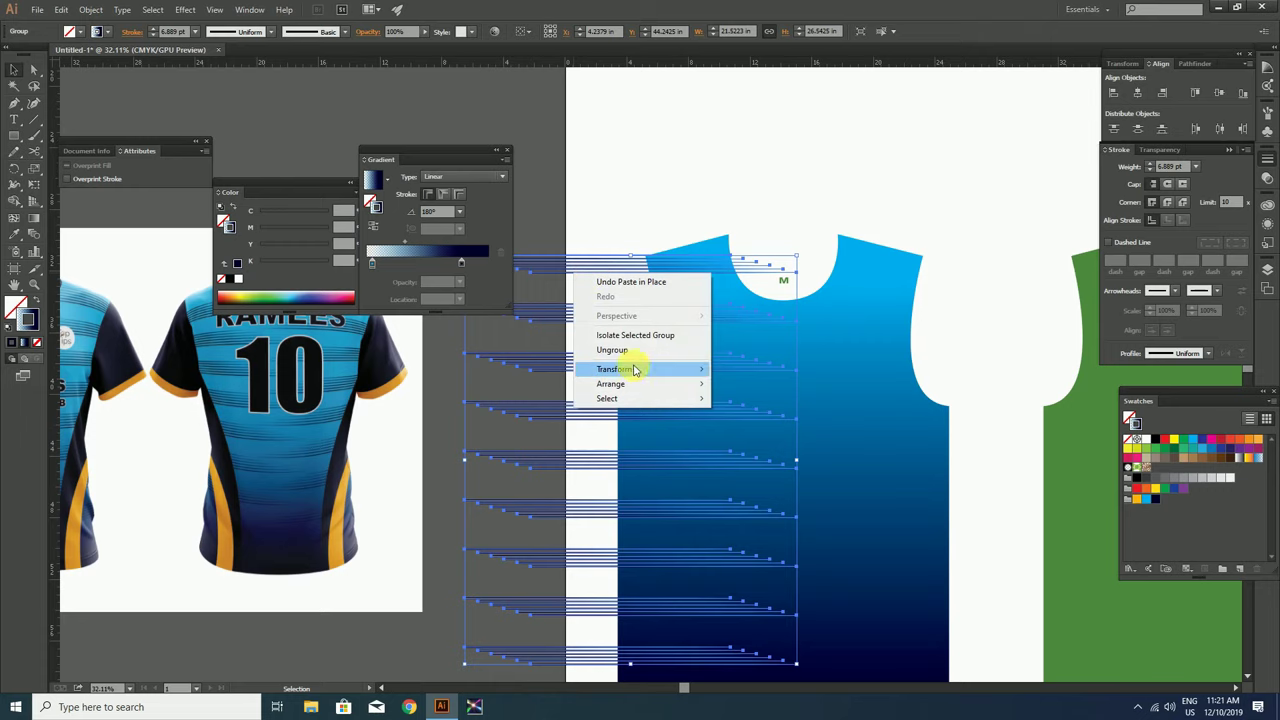
left_click(744, 418)
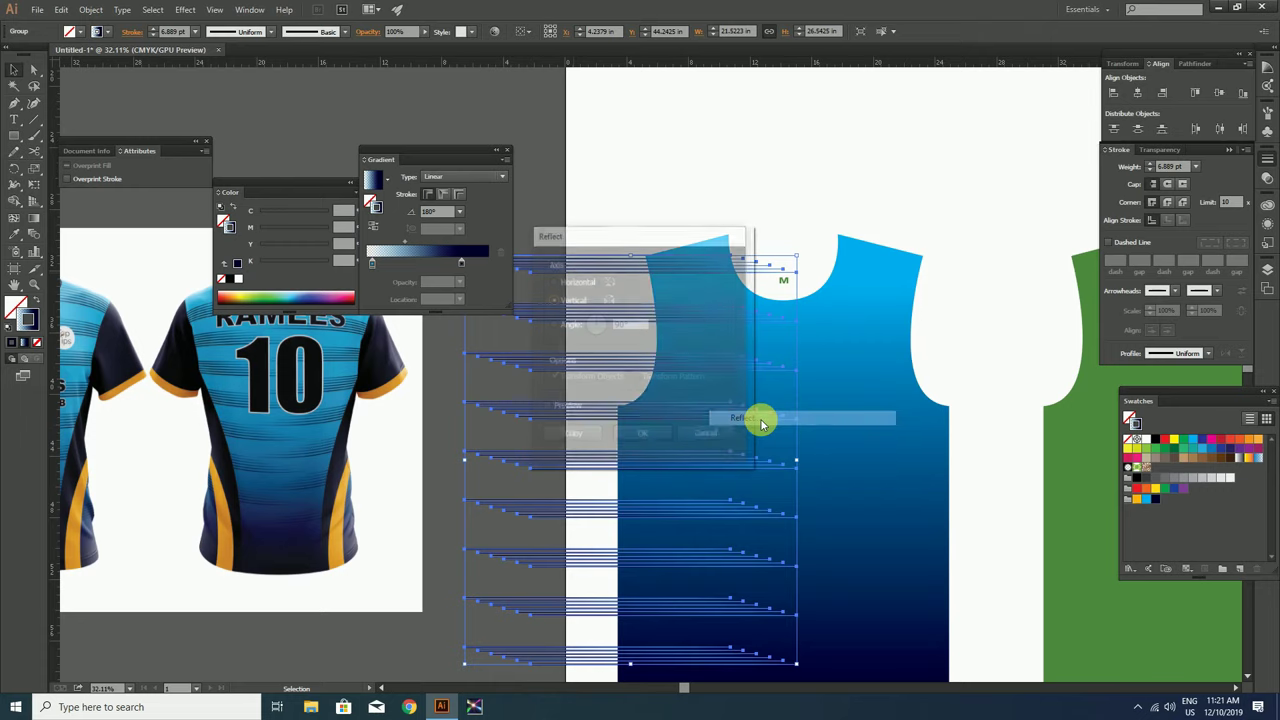
left_click(642, 435)
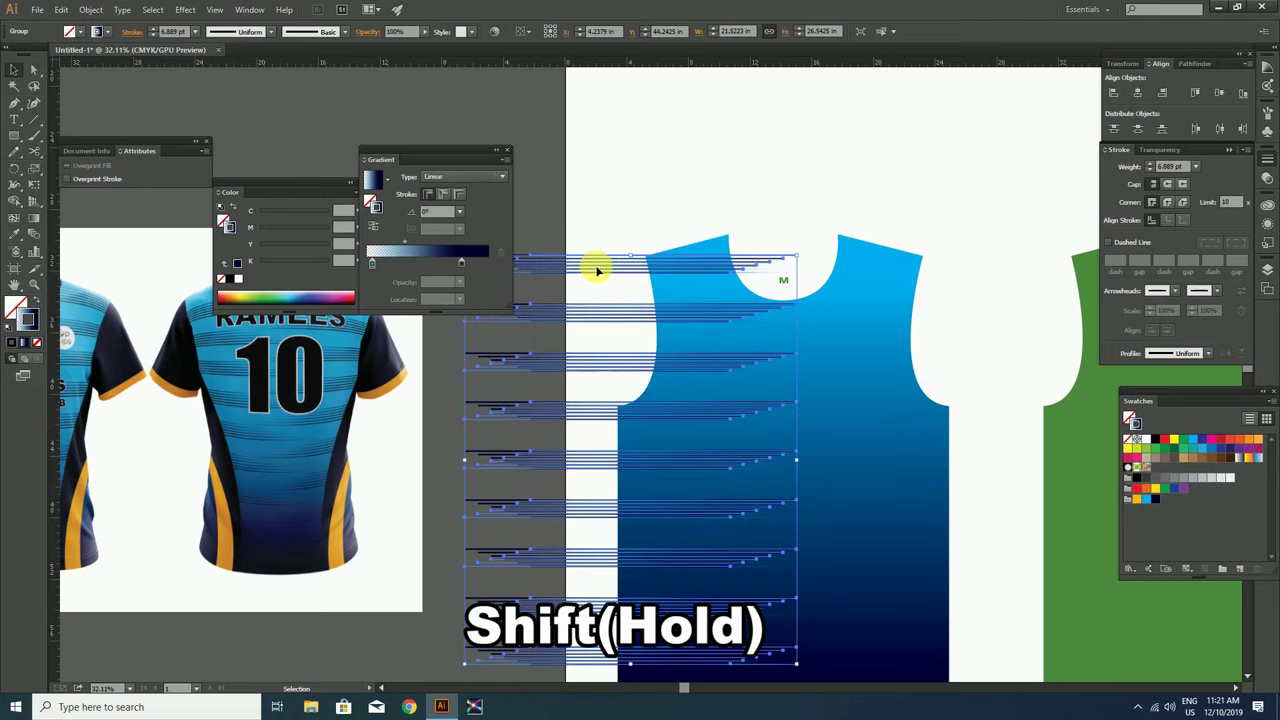
Move the mirrored stripes over to the front piece's right side
left_click_drag(594, 266, 815, 297)
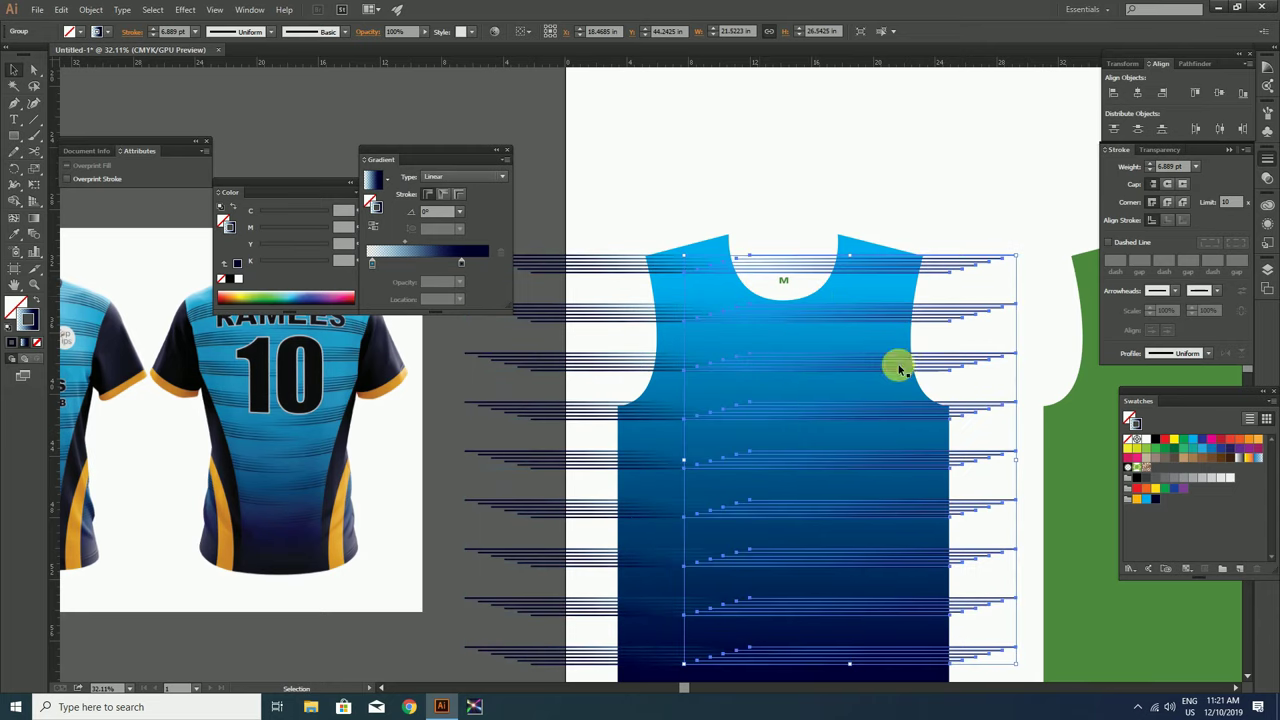
left_click_drag(968, 266, 965, 300)
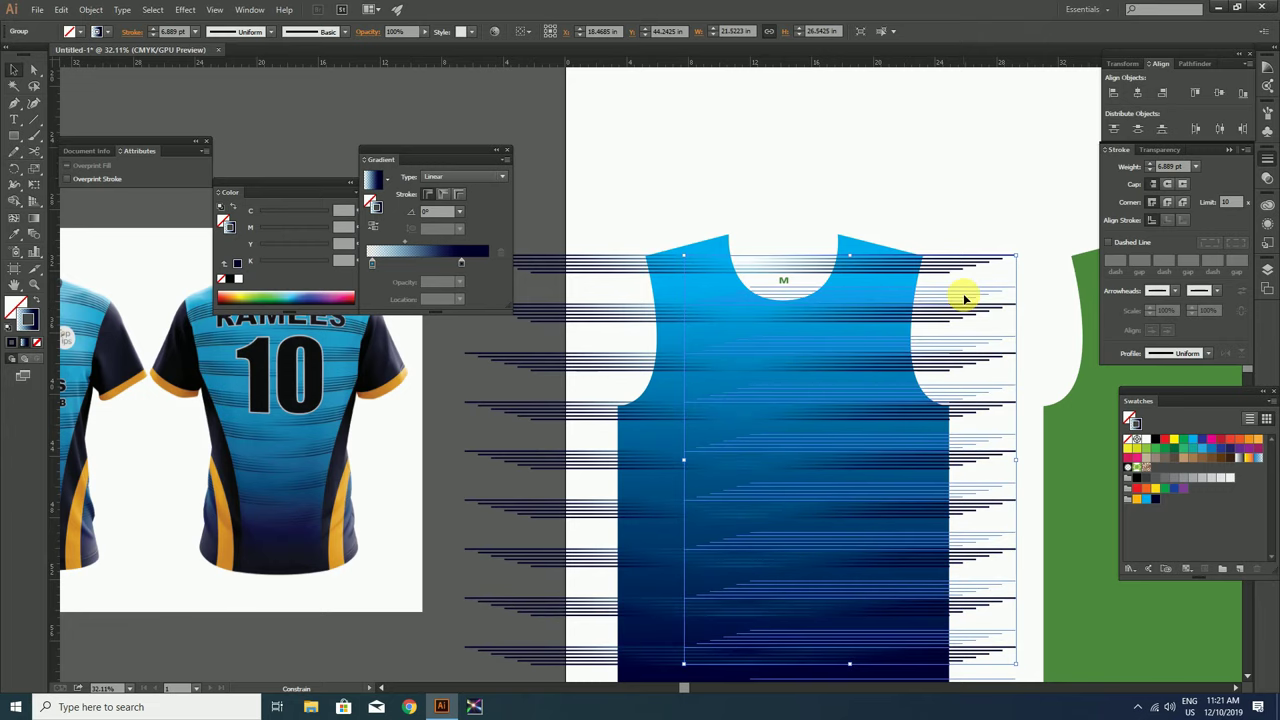
left_click_drag(965, 300, 960, 293)
left_click(857, 210)
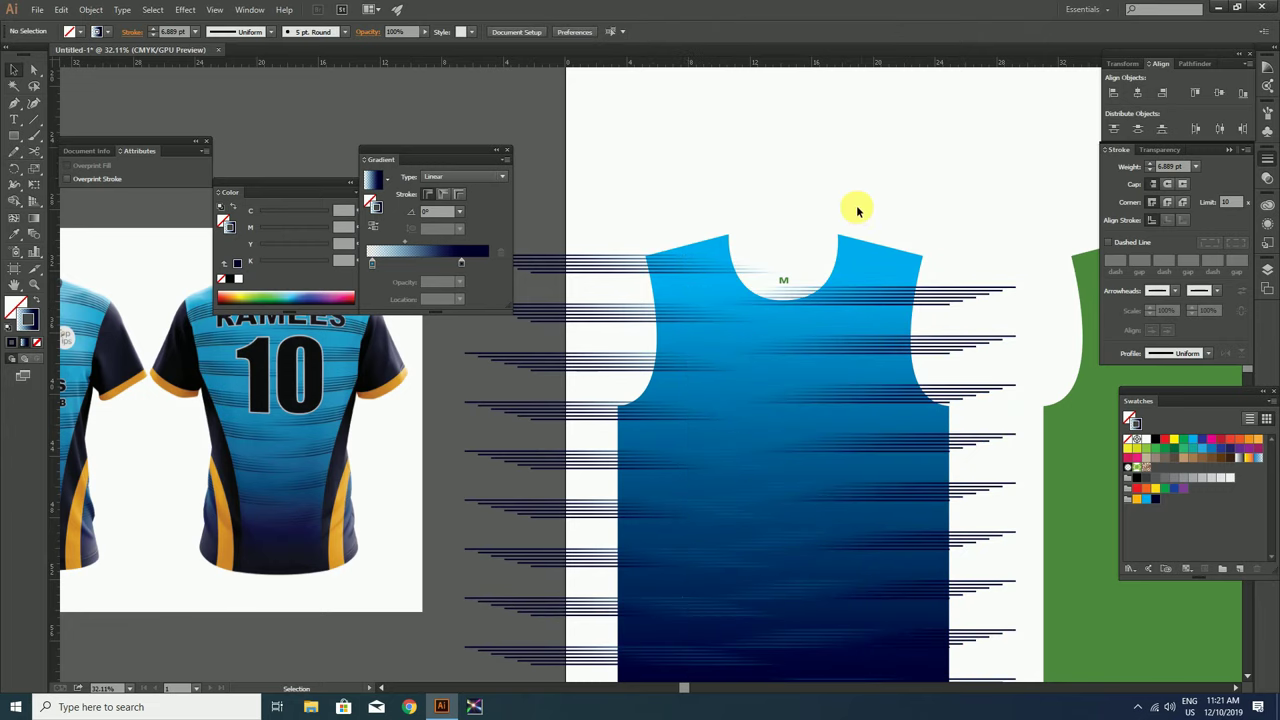
left_click(899, 365, "alt")
left_click_drag(839, 347, 997, 410)
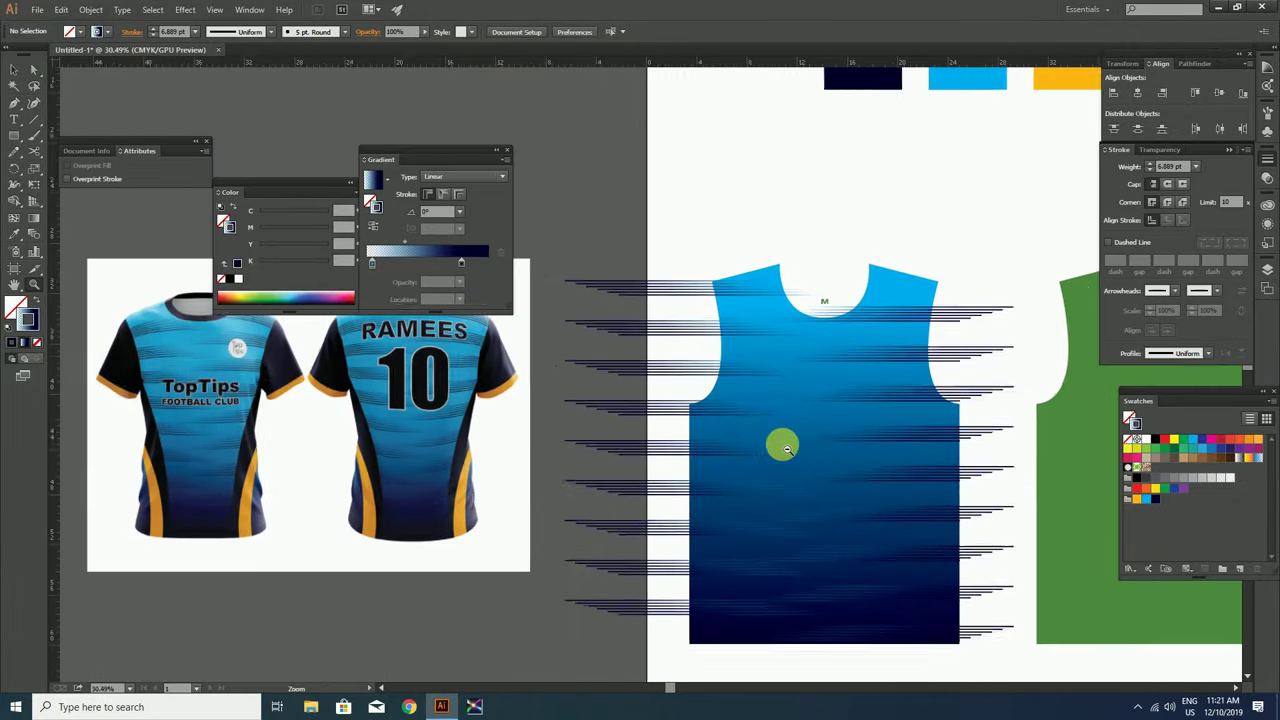
left_click_drag(1001, 412, 780, 443)
Group the left and right stripe sets and centre them horizontally on the front shirt
left_click(677, 291)
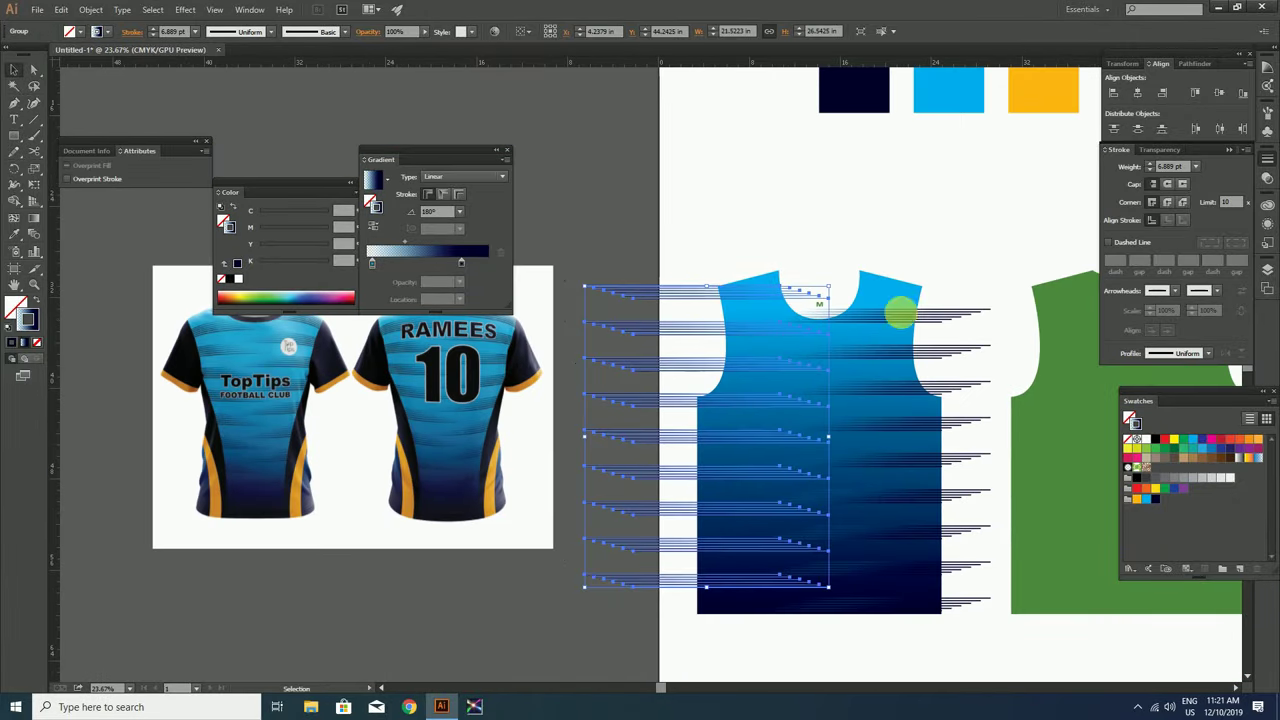
left_click(946, 318, "shift")
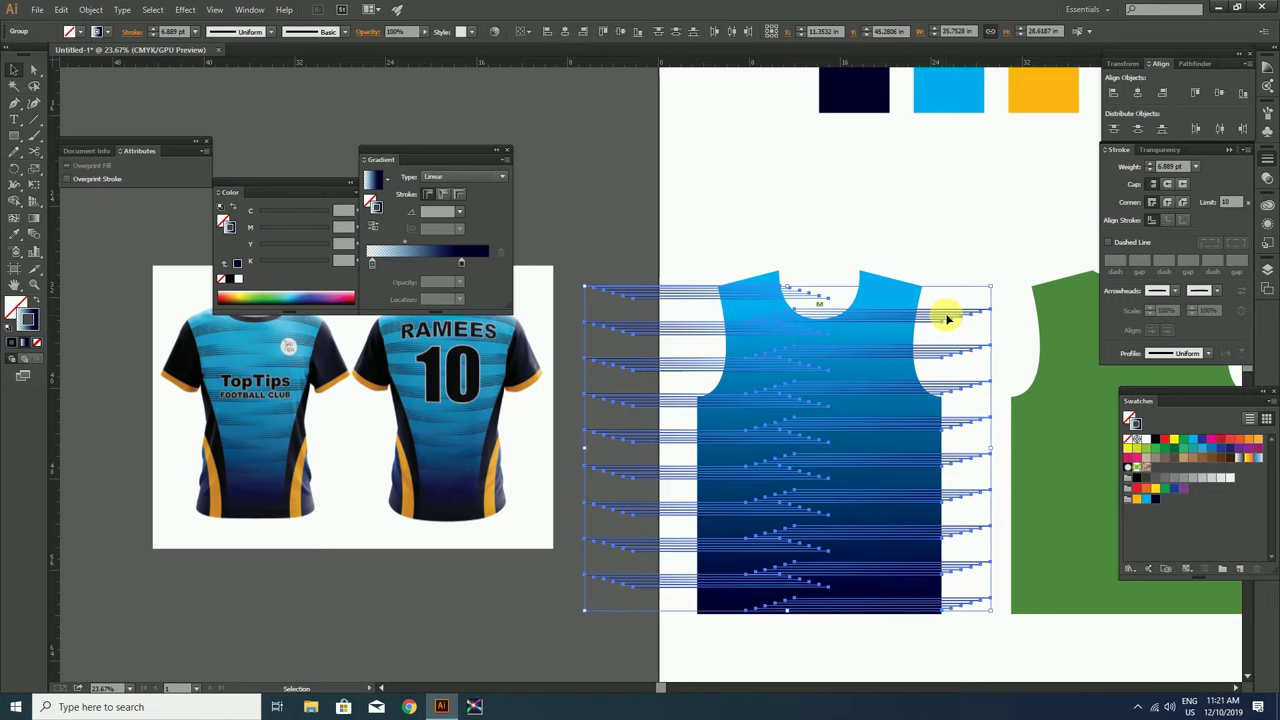
right_click(946, 316)
left_click(988, 380)
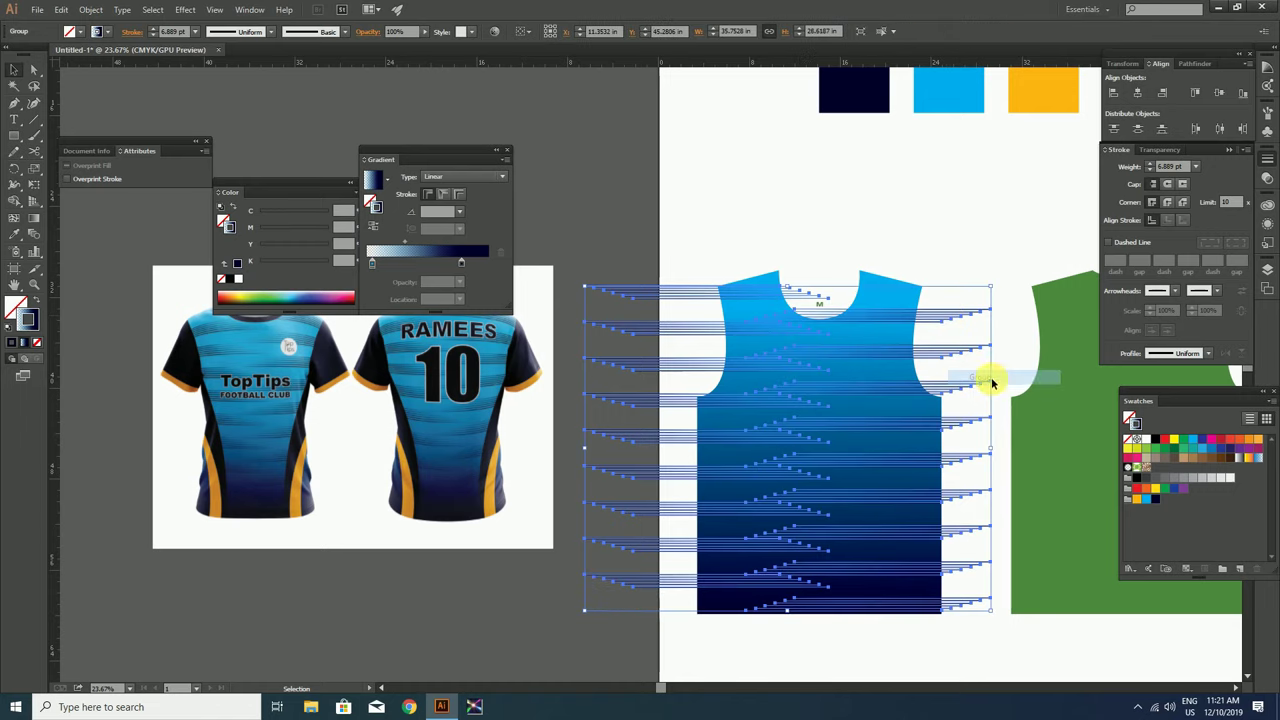
left_click(814, 223)
key("ctrl+a")
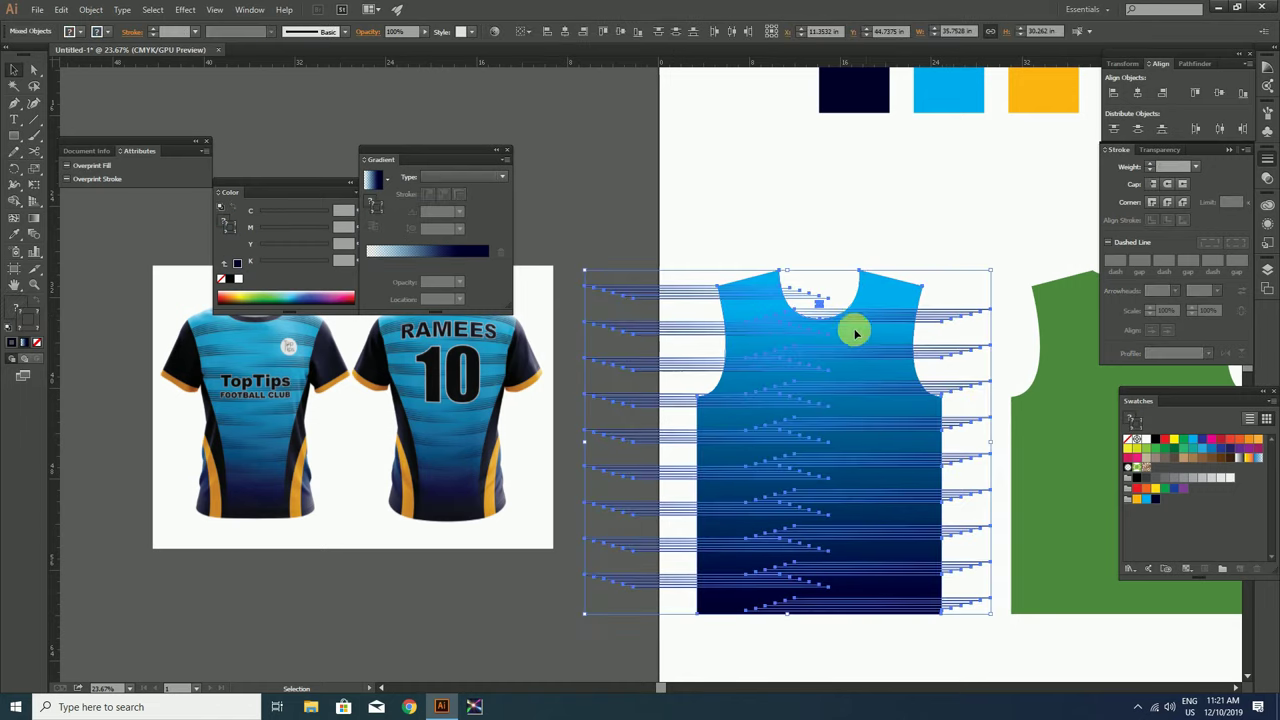
left_click(566, 34)
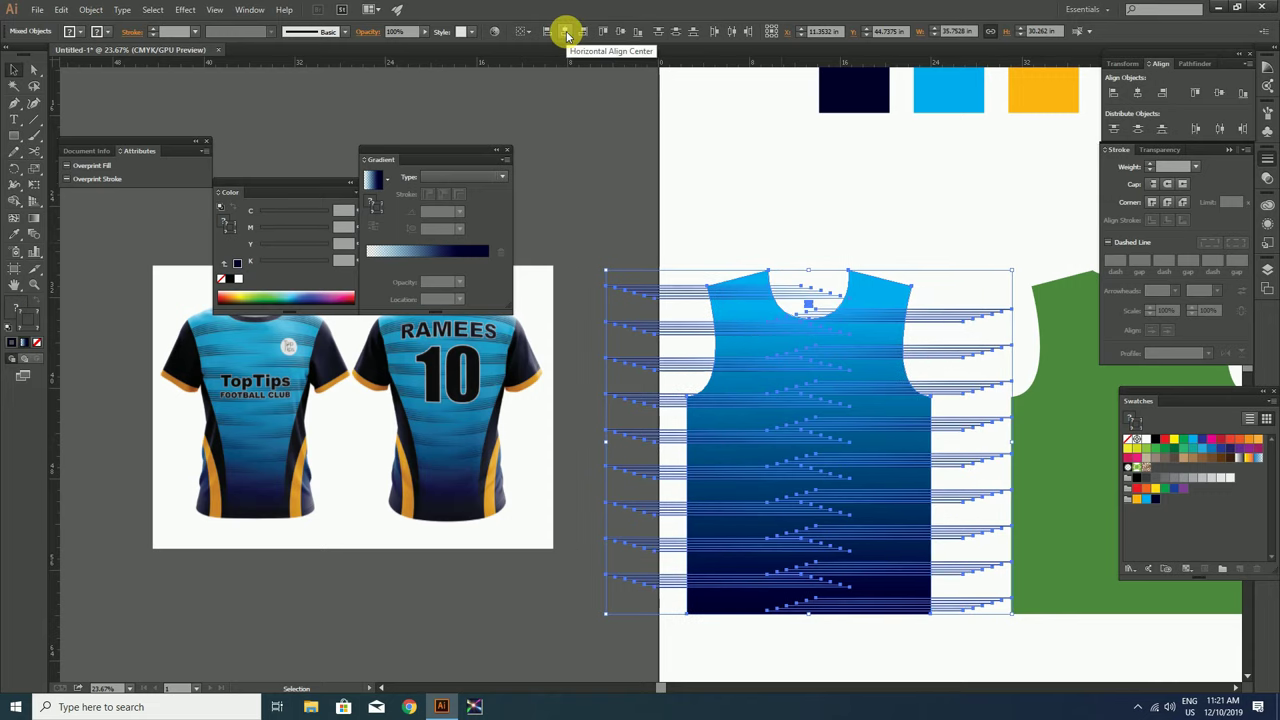
left_click(872, 326)
Lock the combined stripe group with Object > Lock > Selection
key("z")
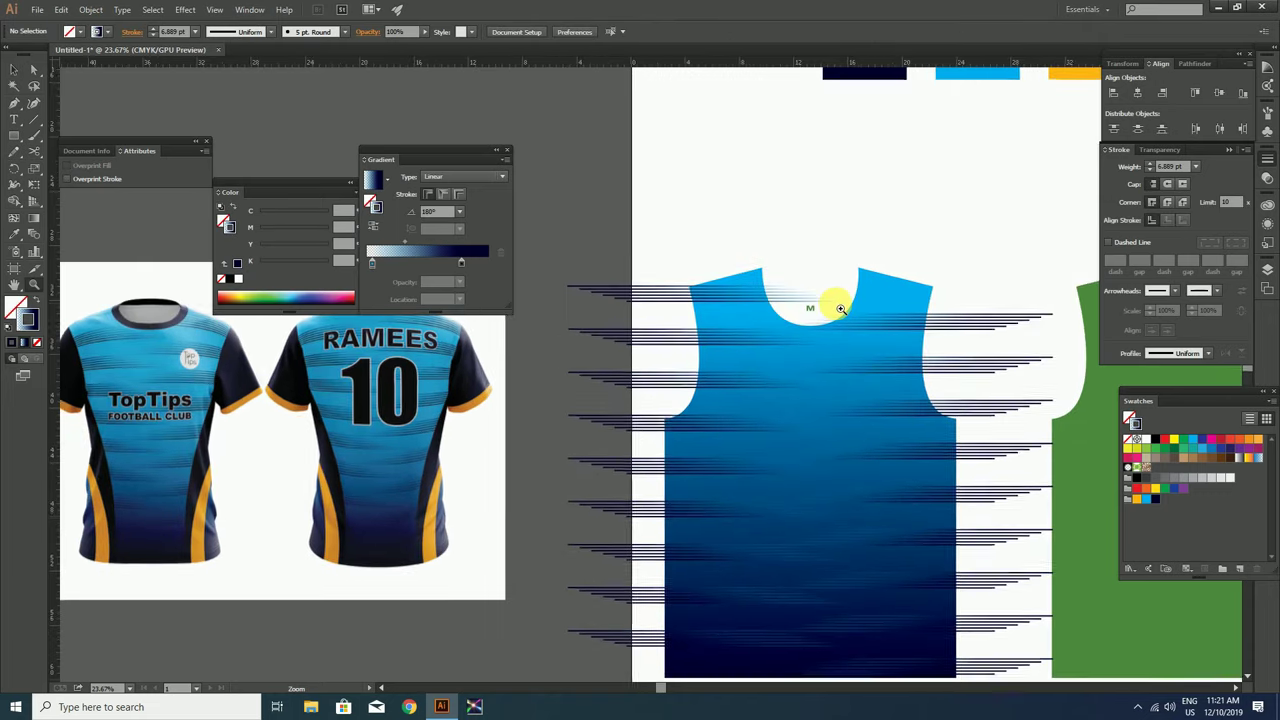
left_click_drag(801, 294, 840, 308)
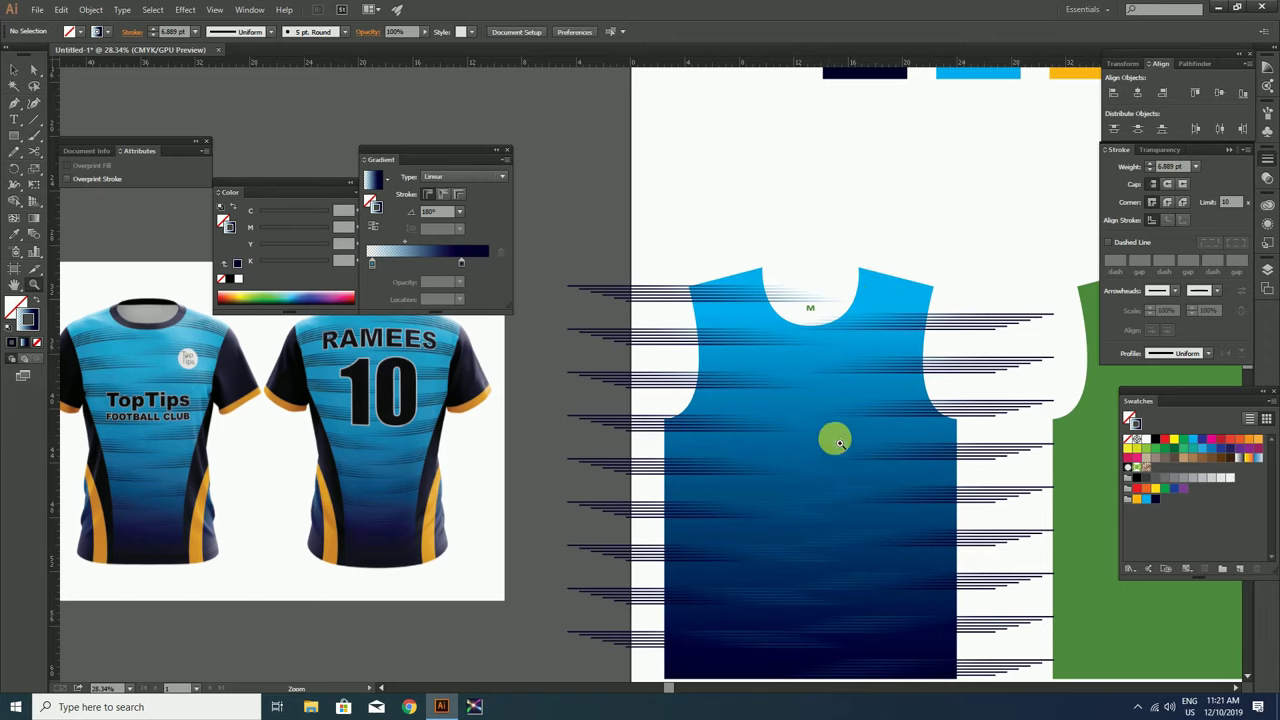
left_click_drag(838, 441, 857, 334)
key("v")
left_click(686, 196)
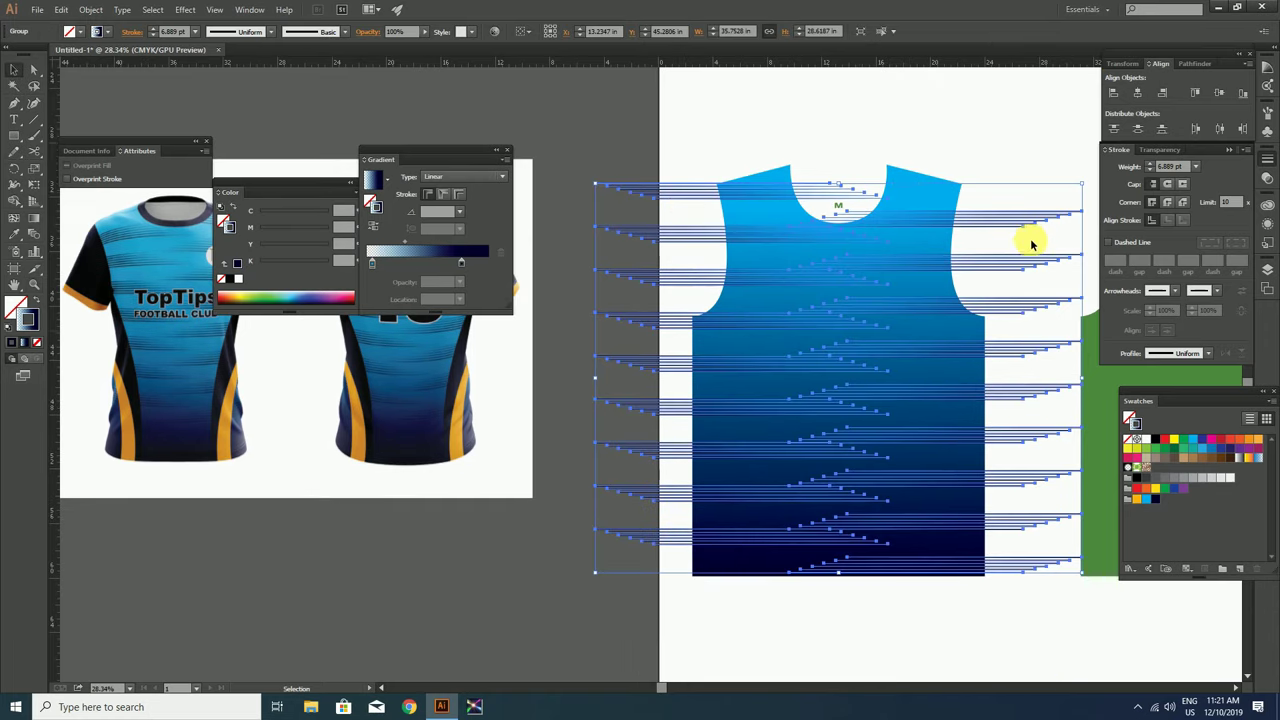
left_click(90, 12)
mouse_move(106, 88)
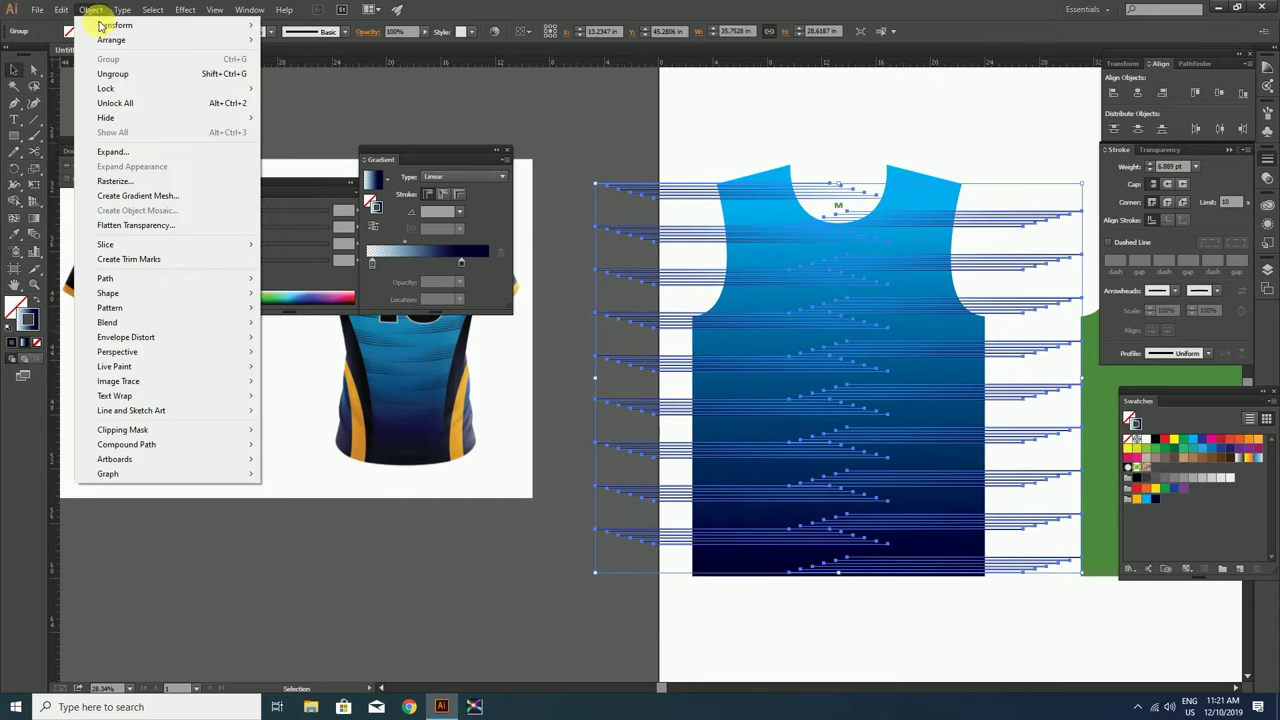
left_click(318, 90)
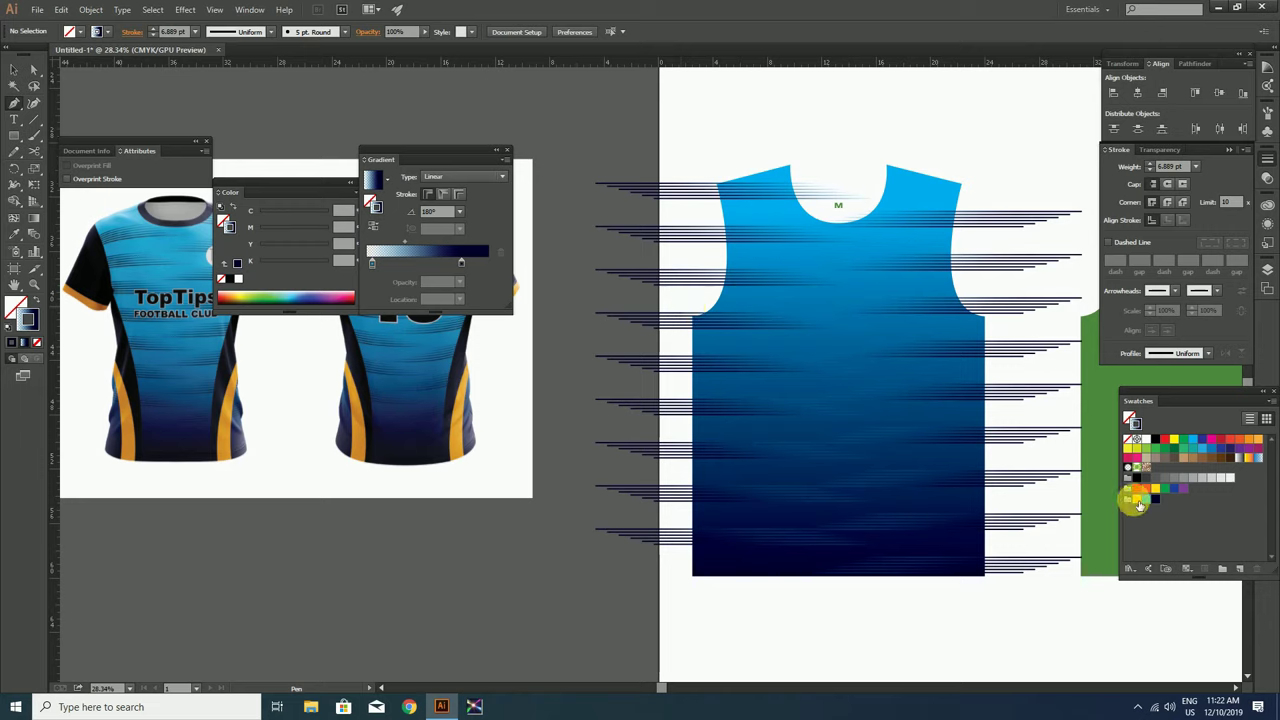
Set stroke to None and fill to the orange-yellow swatch
left_click(38, 345)
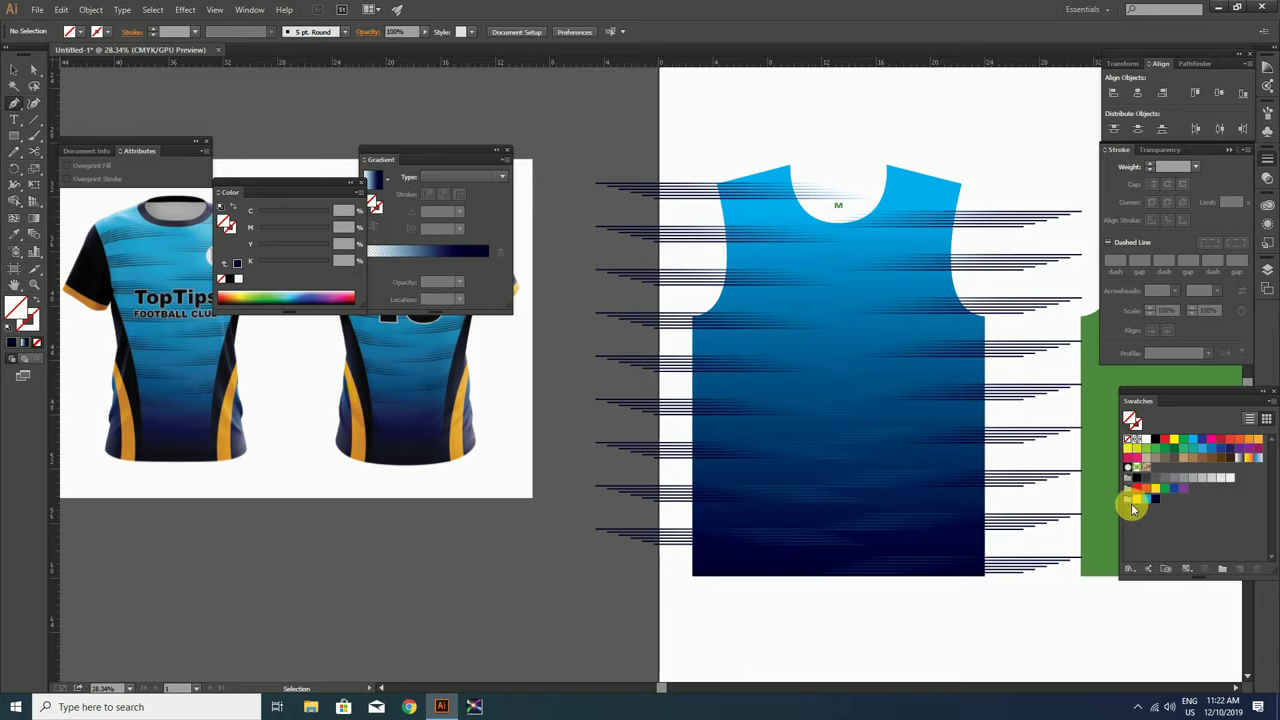
left_click(1138, 500)
key("z")
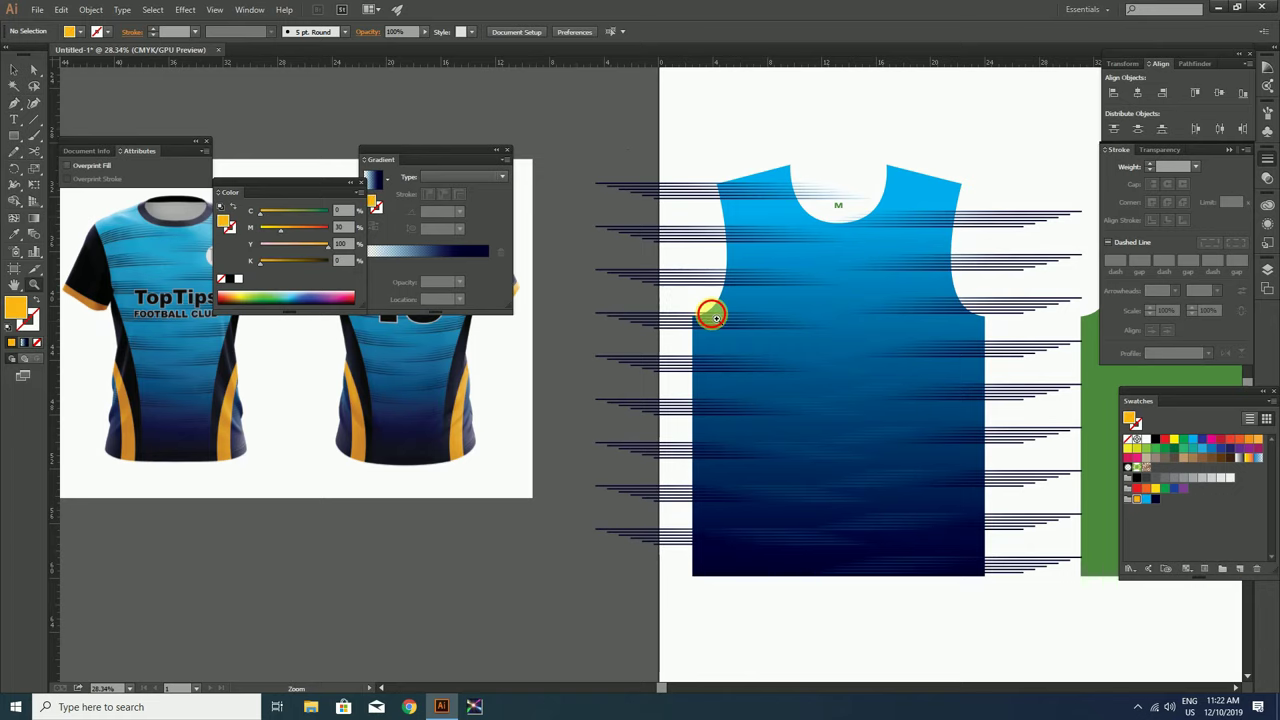
mouse_move(708, 314)
left_mouse_down()
mouse_move(898, 458)
mouse_move(784, 418)
left_mouse_up()
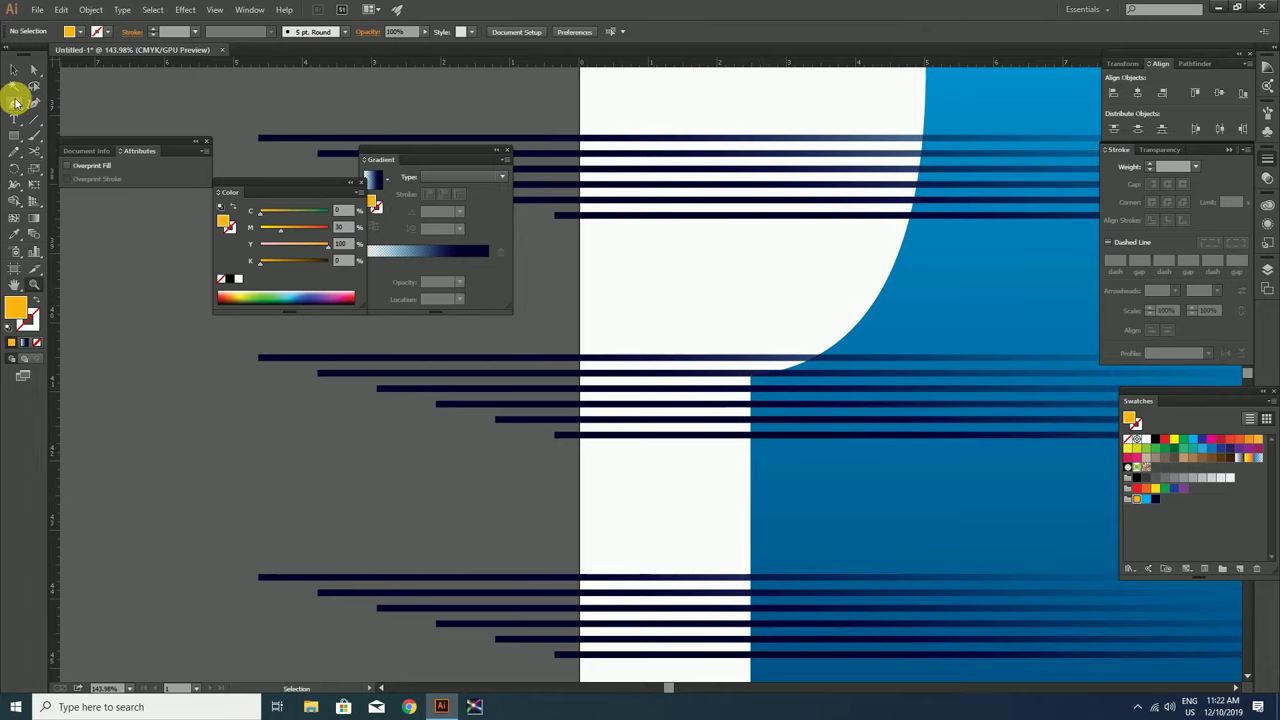
Draw a curved side panel from armhole to hem along the shirt's left edge with the Pen tool
left_click(15, 103)
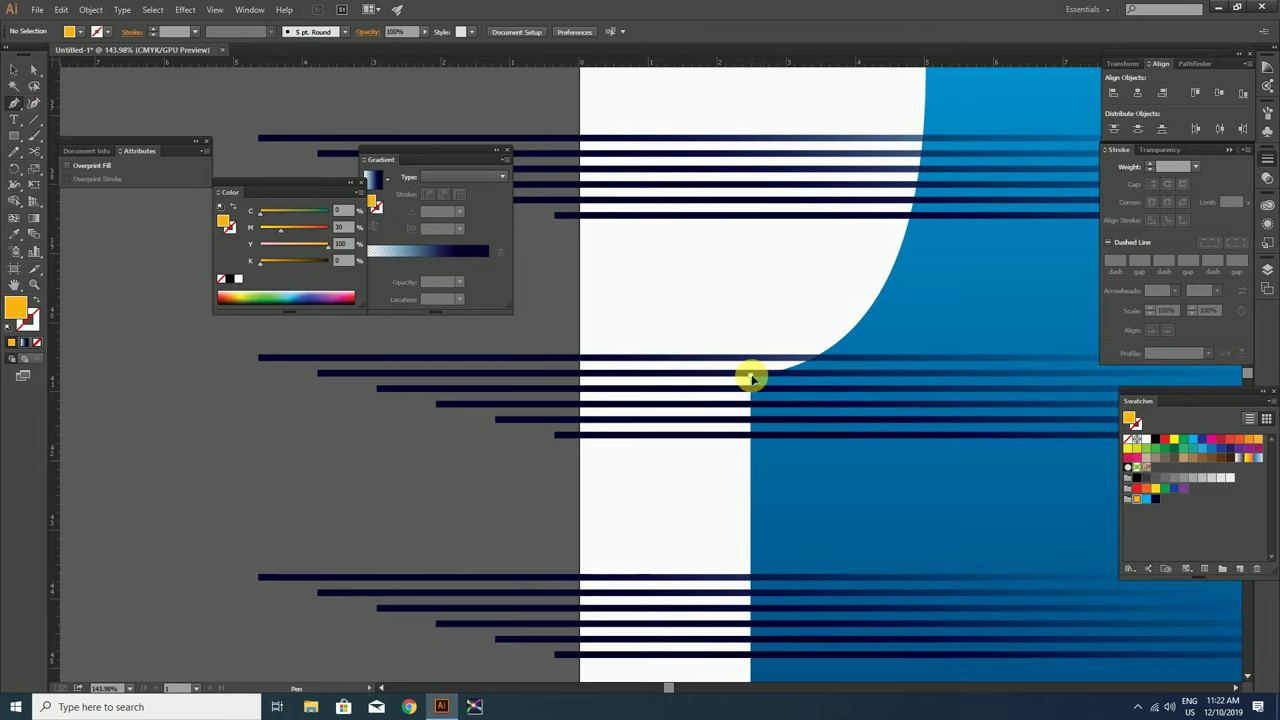
left_click(752, 378)
key("ctrl+minus")
key("ctrl+minus")
key("ctrl+minus")
scroll(763, 417, "down", 3)
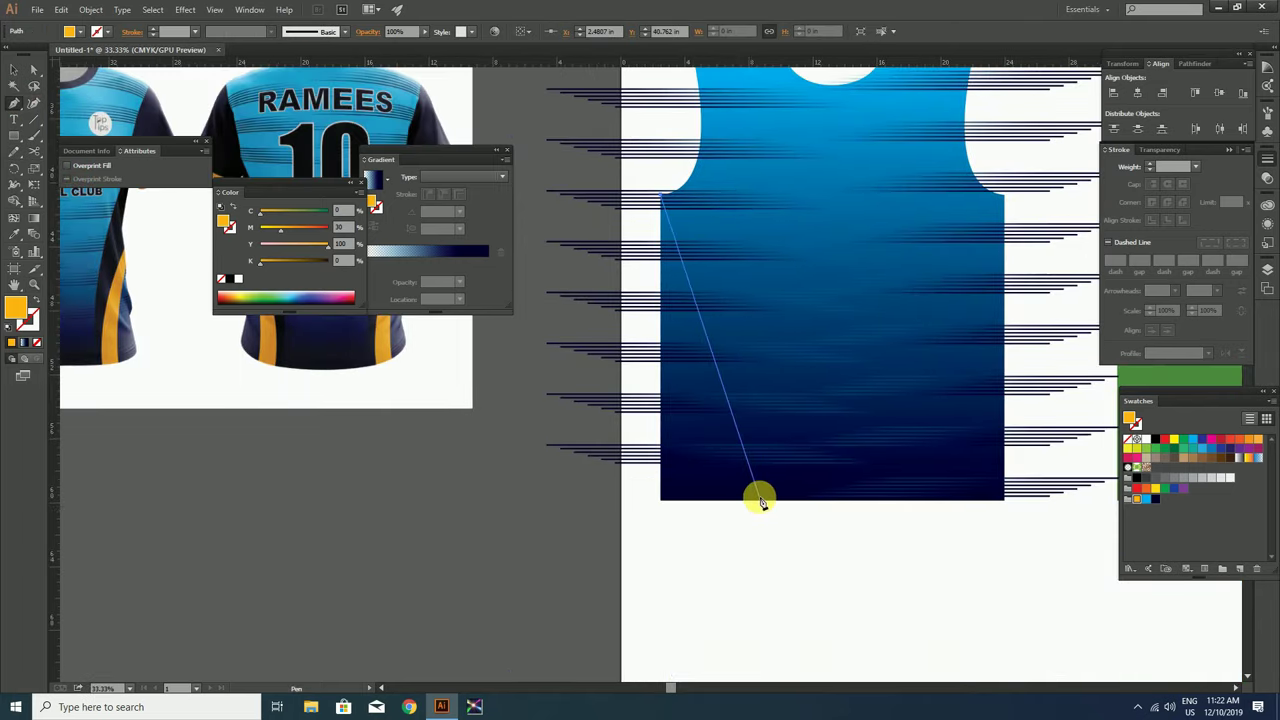
mouse_move(767, 505)
left_mouse_down()
mouse_move(725, 380)
mouse_move(717, 627)
left_mouse_up()
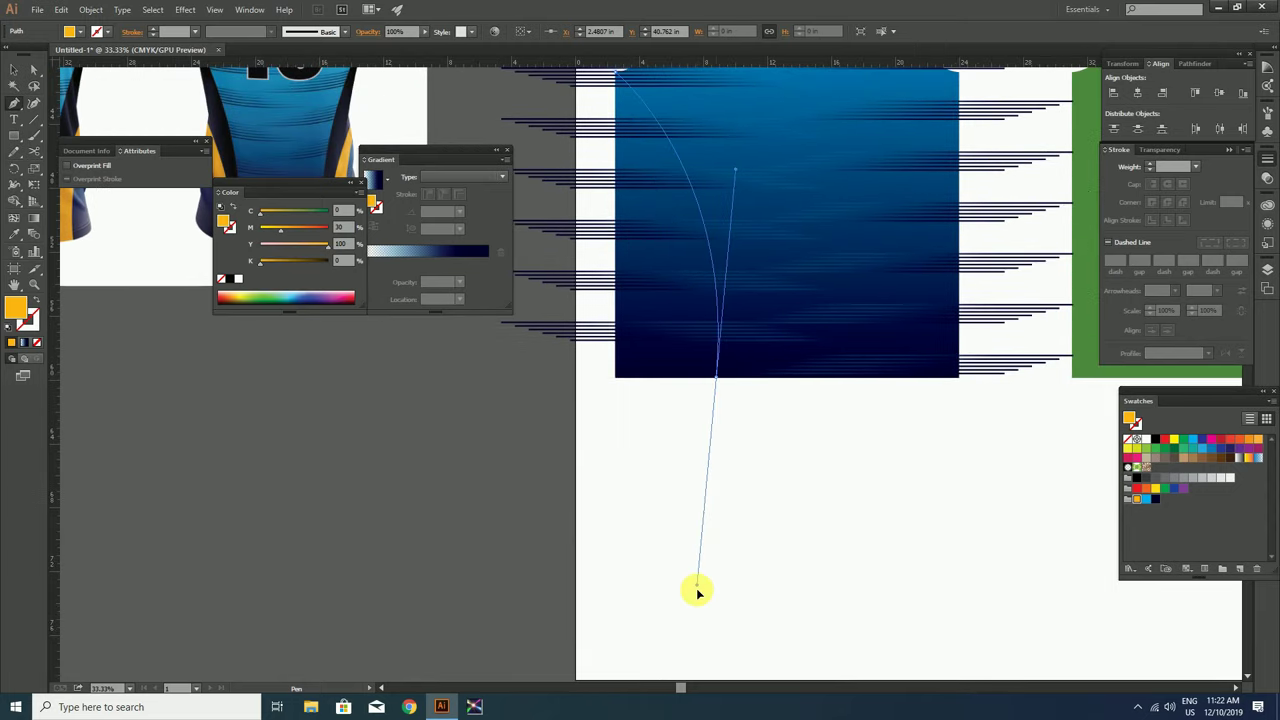
left_click(716, 379)
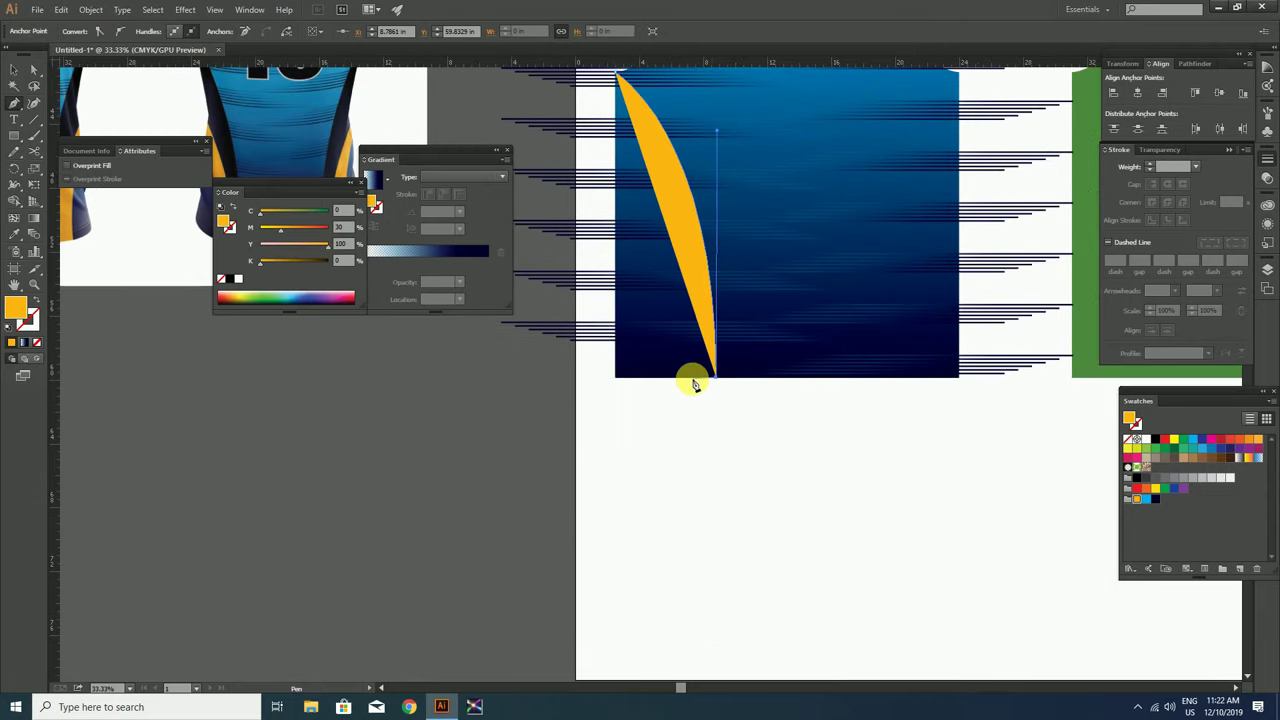
left_click_drag(695, 385, 858, 428)
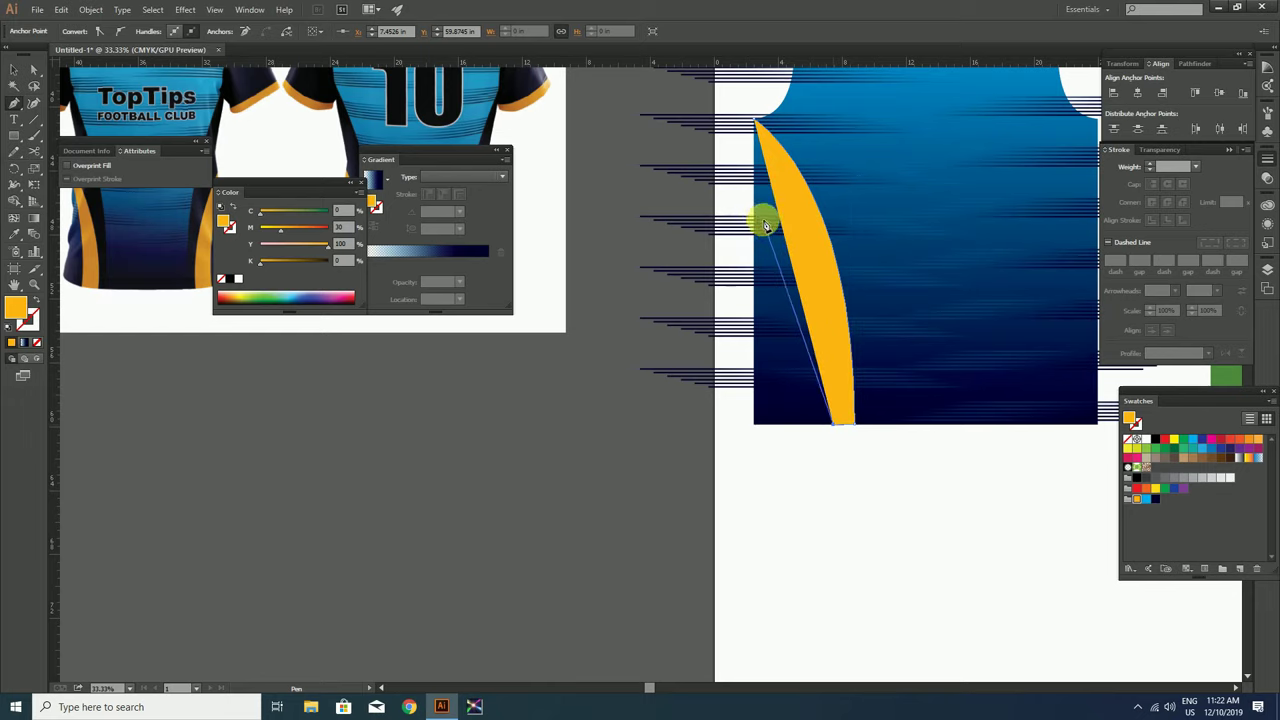
left_click_drag(757, 220, 657, 104)
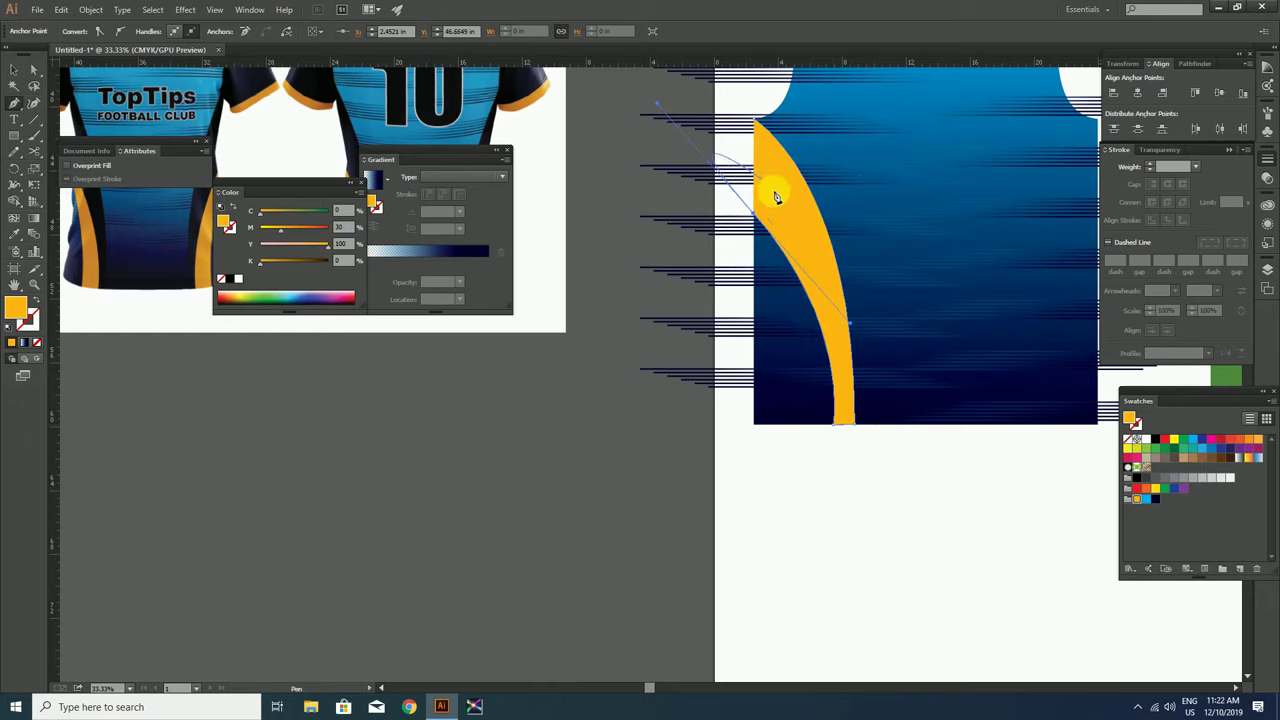
left_click(757, 220)
left_click(759, 121)
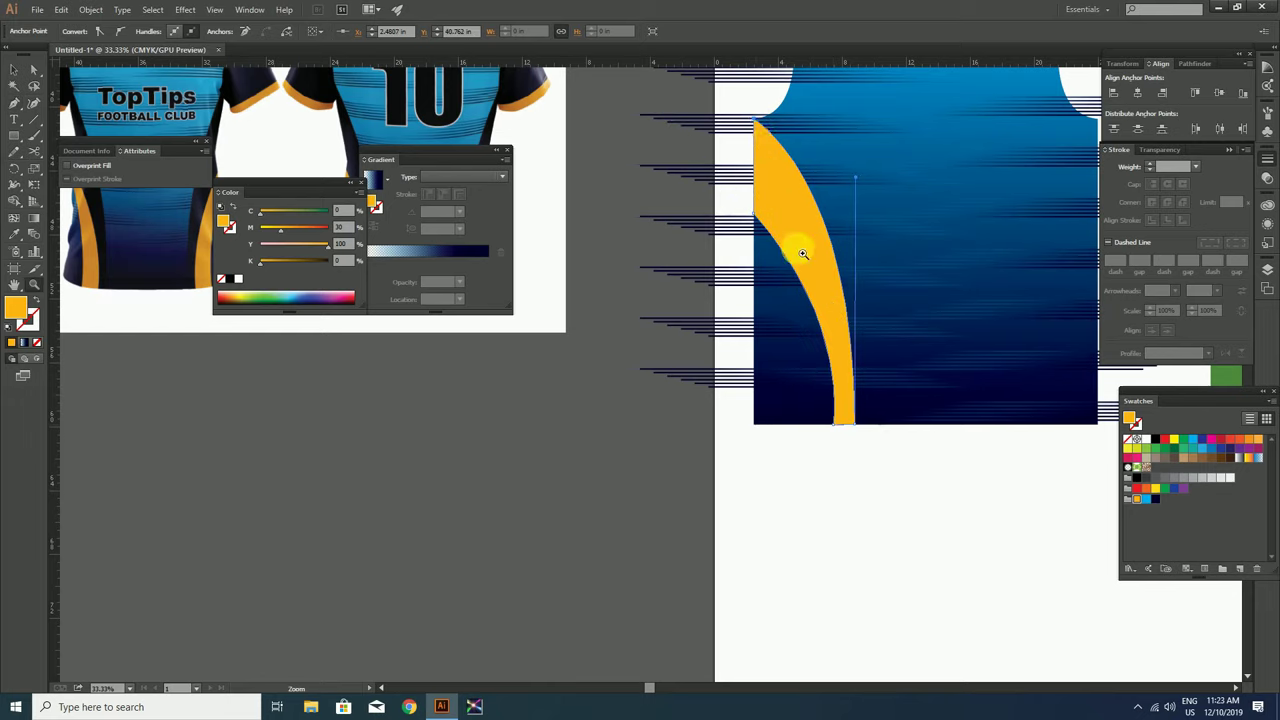
scroll(794, 251, "up", 3)
Narrow the yellow panel's base at the hem and reshape its inner curve
key("a")
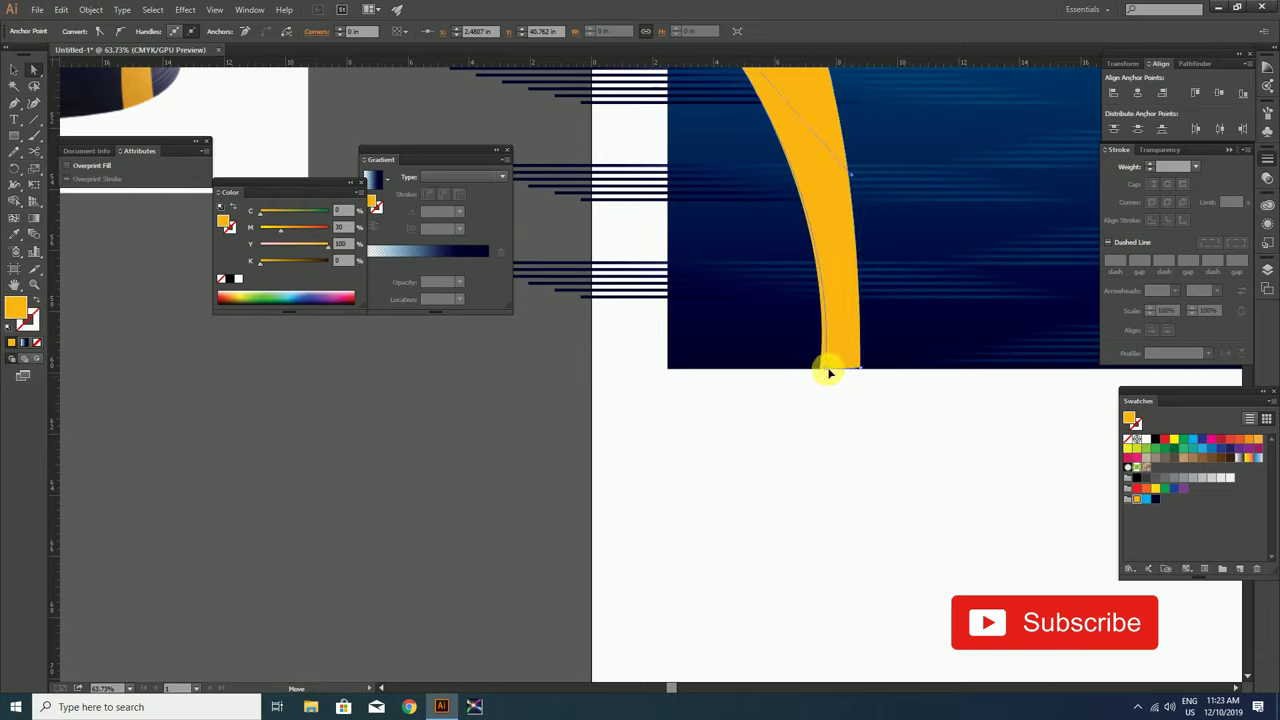
left_click_drag(822, 374, 835, 369)
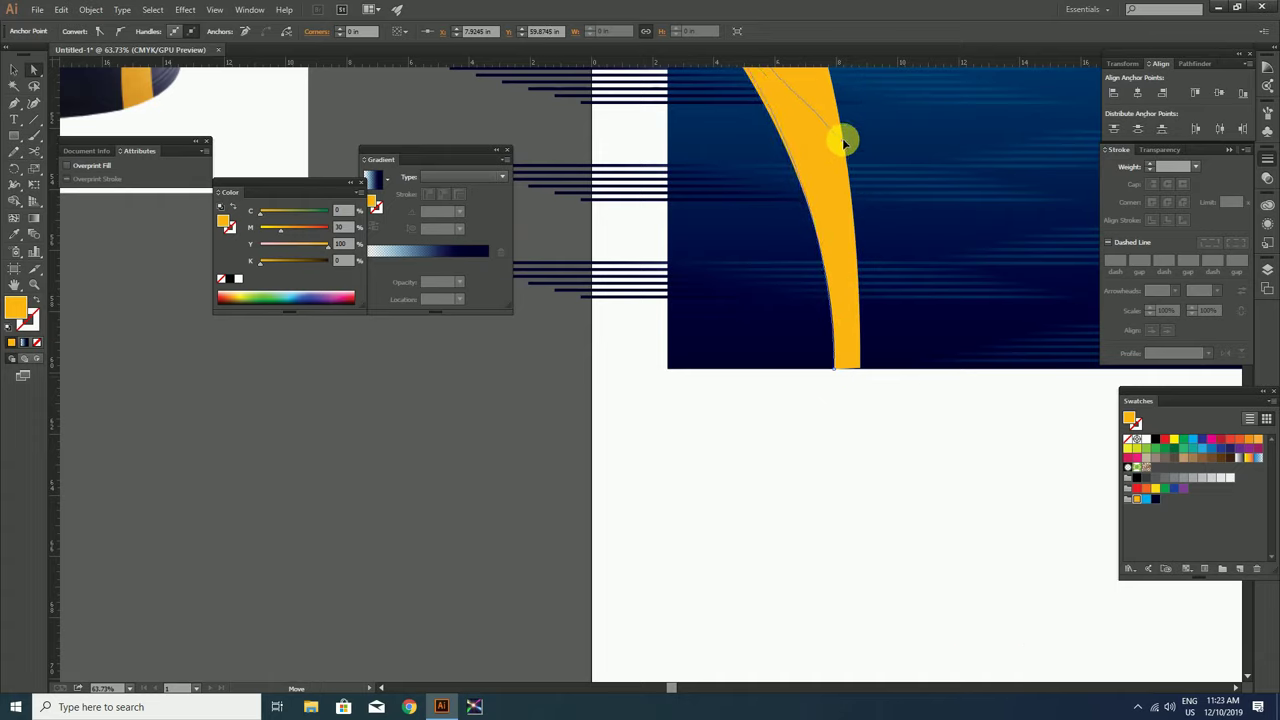
left_click_drag(853, 180, 843, 140)
key("z")
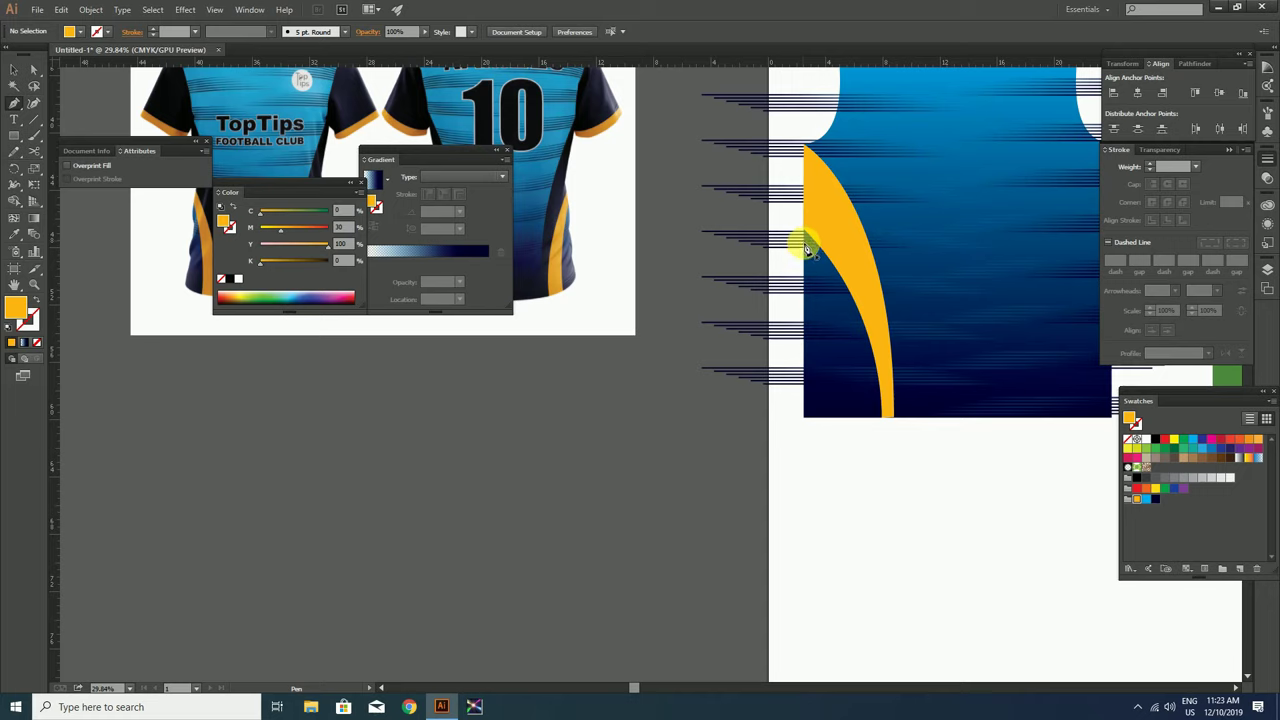
Draw a curved second stripe along the yellow panel's edge and fill it dark navy
left_click(806, 248)
left_click_drag(851, 417, 844, 522)
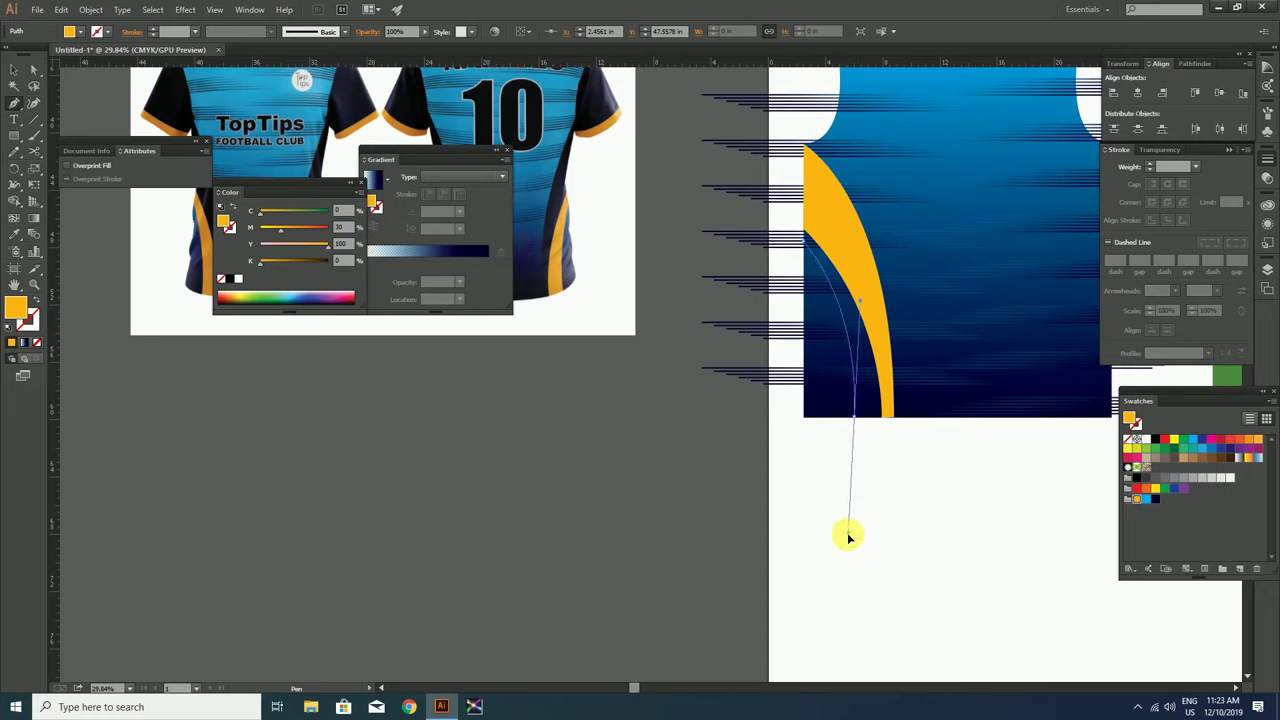
left_click(851, 418)
left_click(889, 418)
mouse_move(805, 219)
left_mouse_down()
mouse_move(693, 175)
mouse_move(822, 211)
left_mouse_up()
left_click(1155, 498)
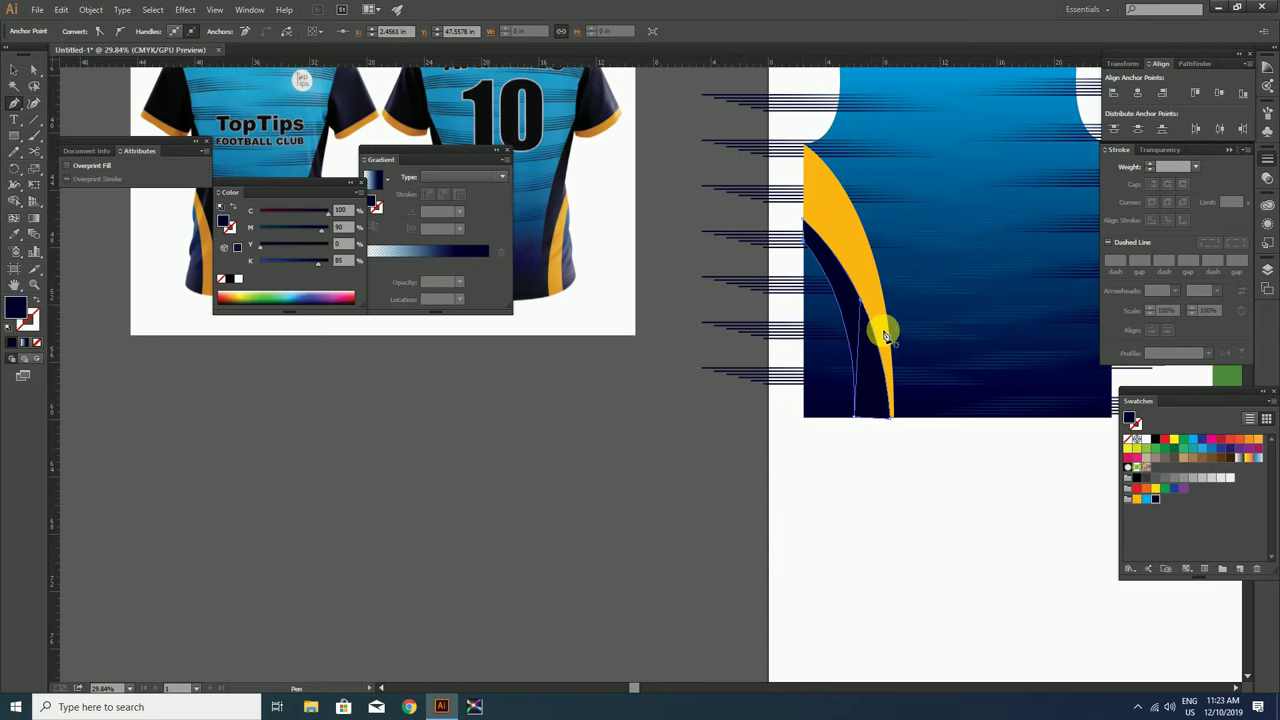
Bring the yellow side panel in front of the navy stripe
left_click(14, 69)
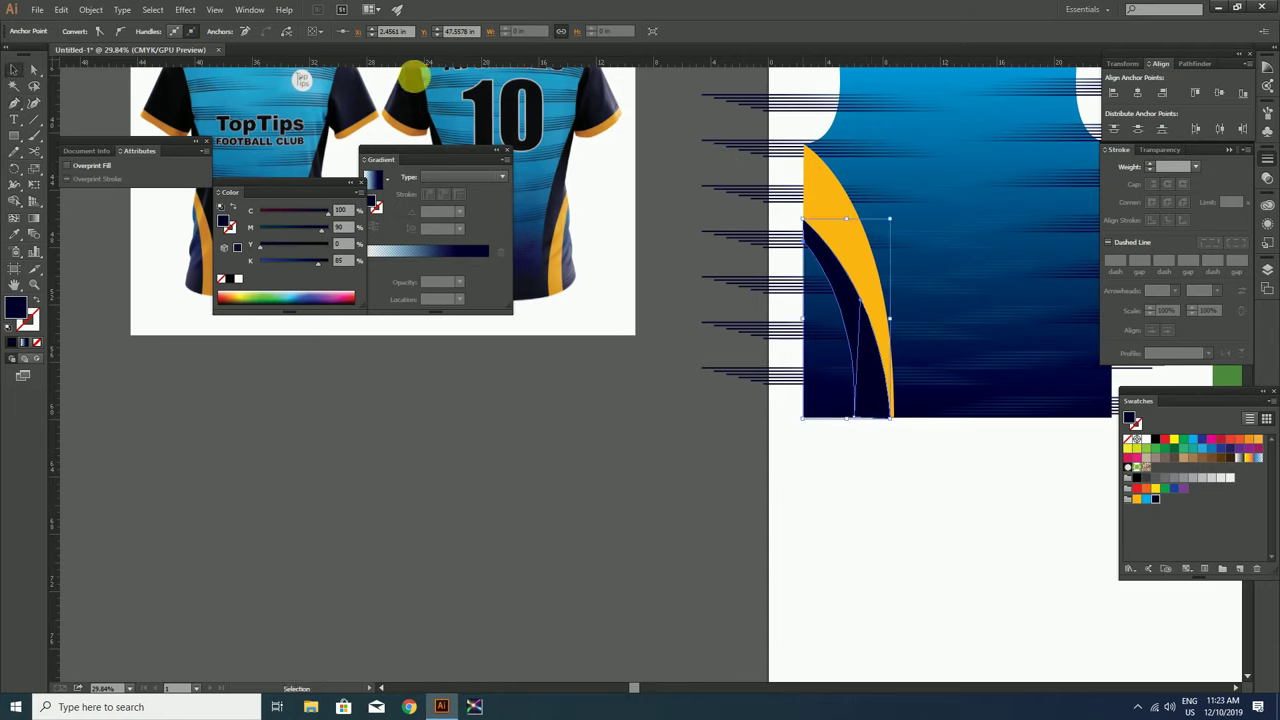
left_click(815, 201)
right_click(828, 229)
mouse_move(864, 413)
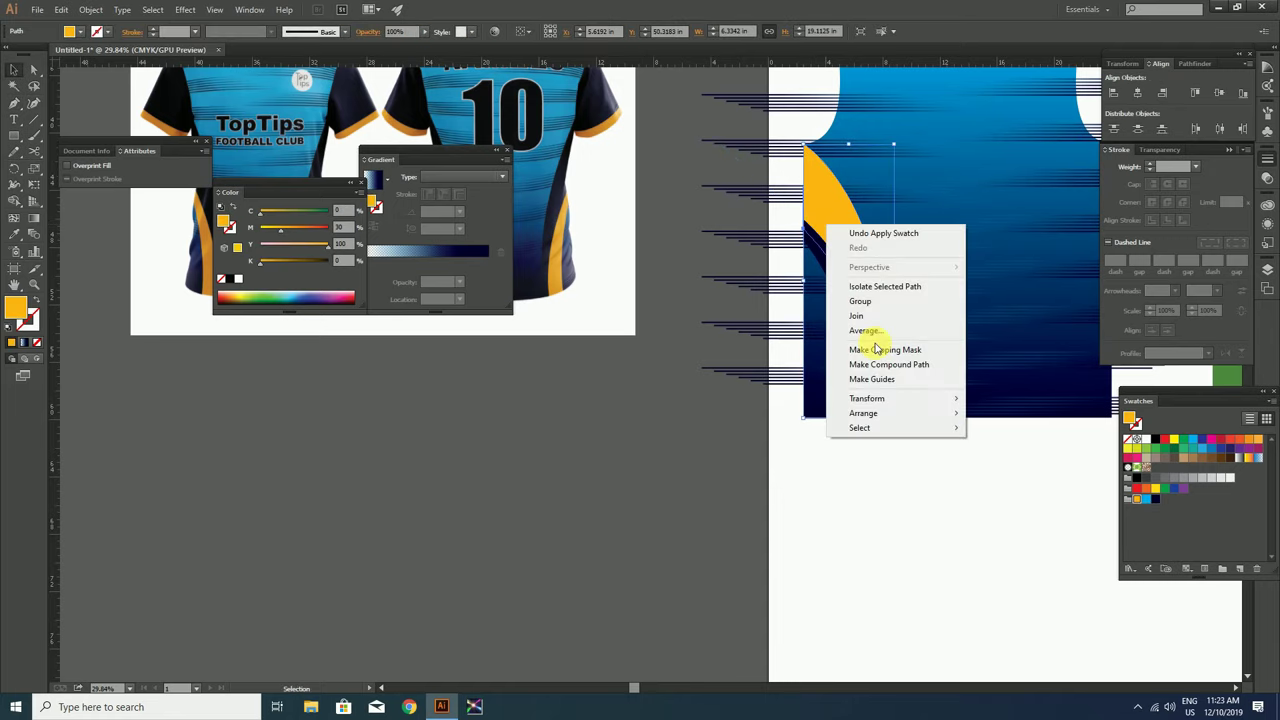
left_click(1013, 414)
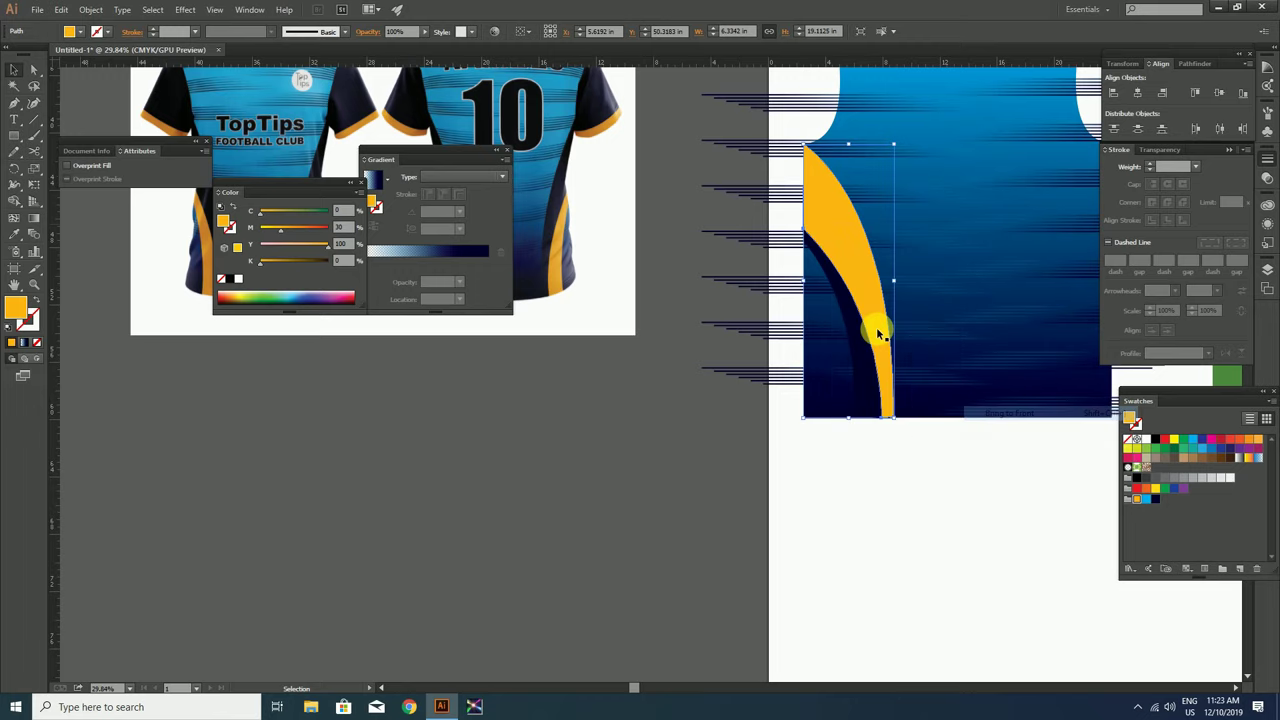
left_click(903, 465)
Group the yellow side panel and the navy stripe into one object
scroll(891, 316, "down", 1)
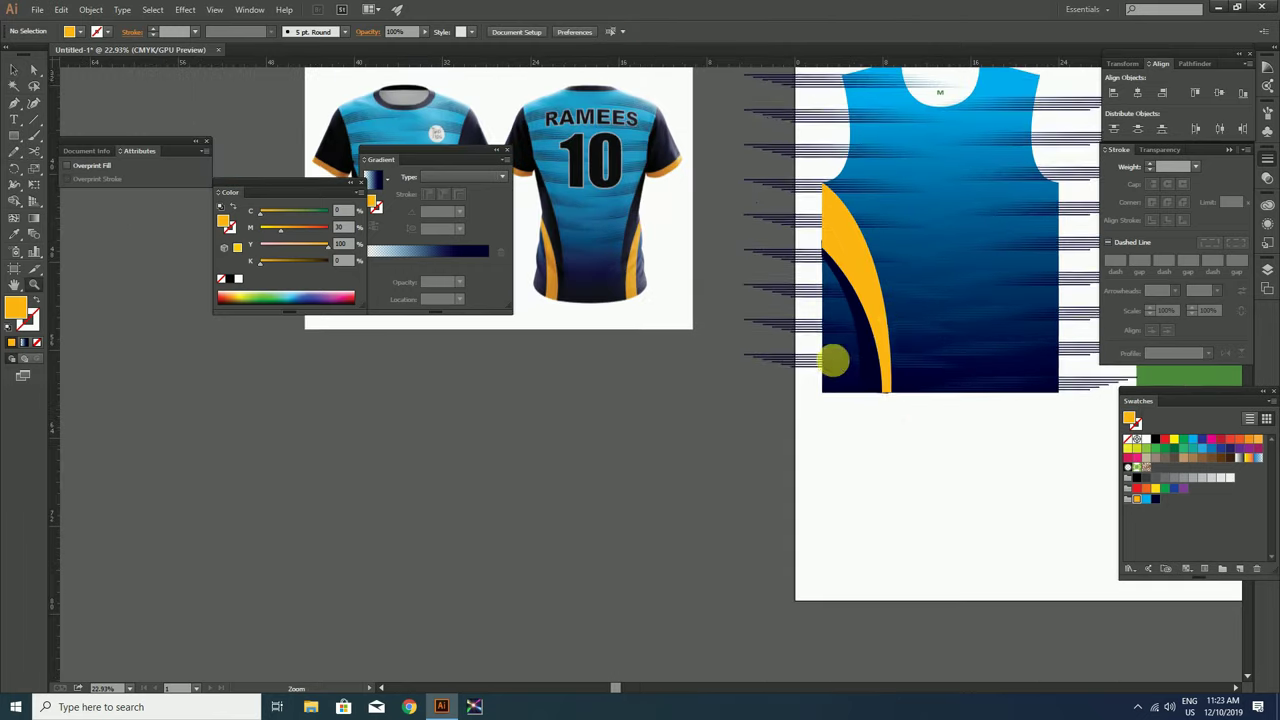
scroll(834, 363, "down", 1)
left_click(705, 358)
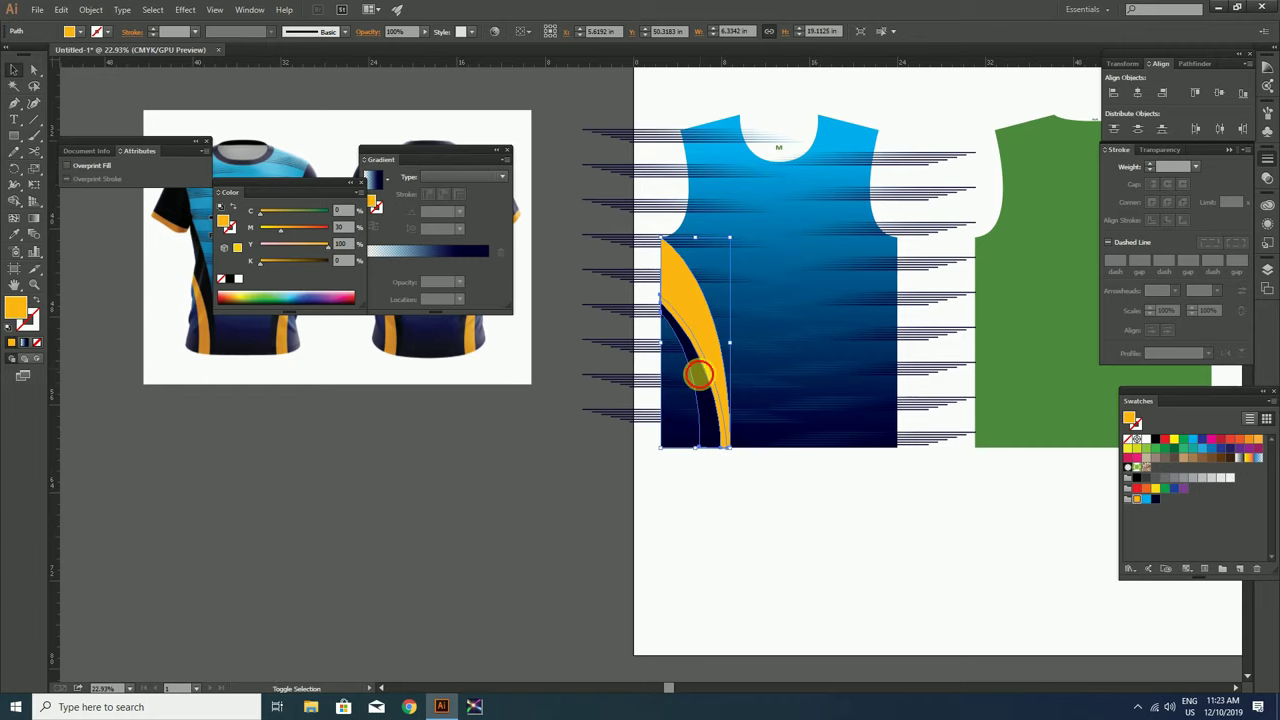
right_click(698, 374)
left_click(749, 436)
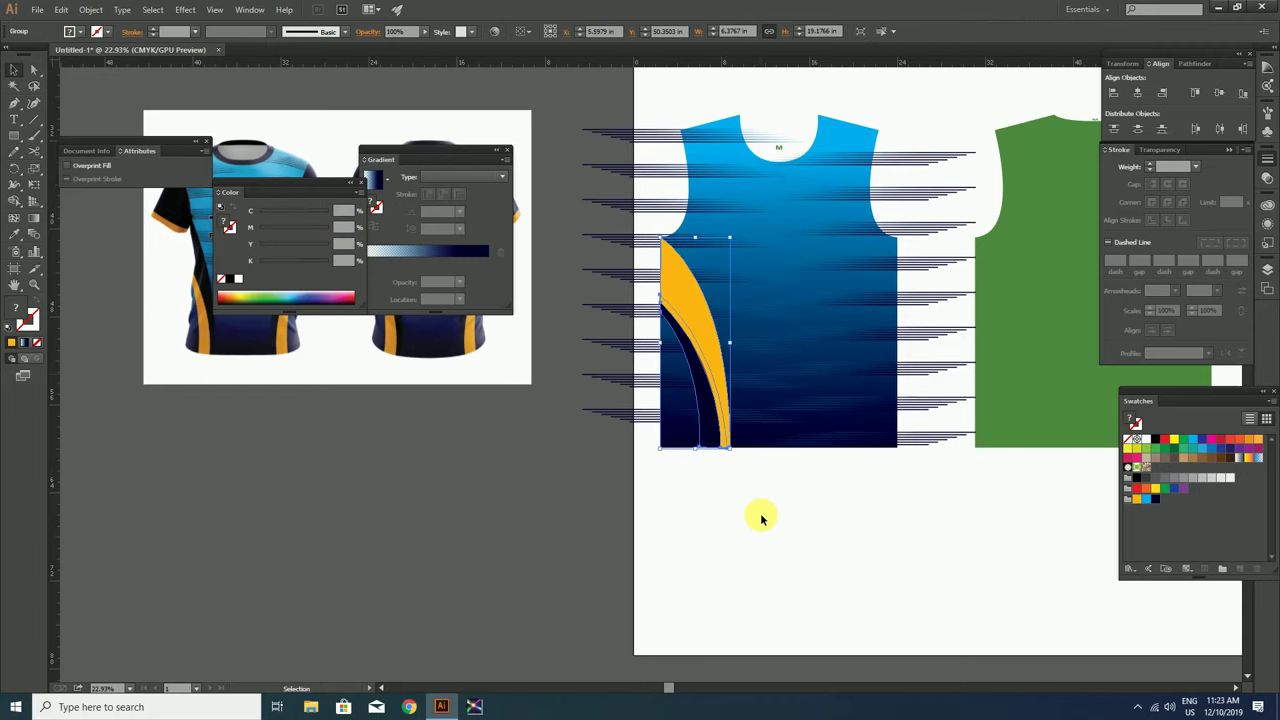
left_click(761, 518)
scroll(743, 329, "up", 1)
scroll(634, 337, "up", 1)
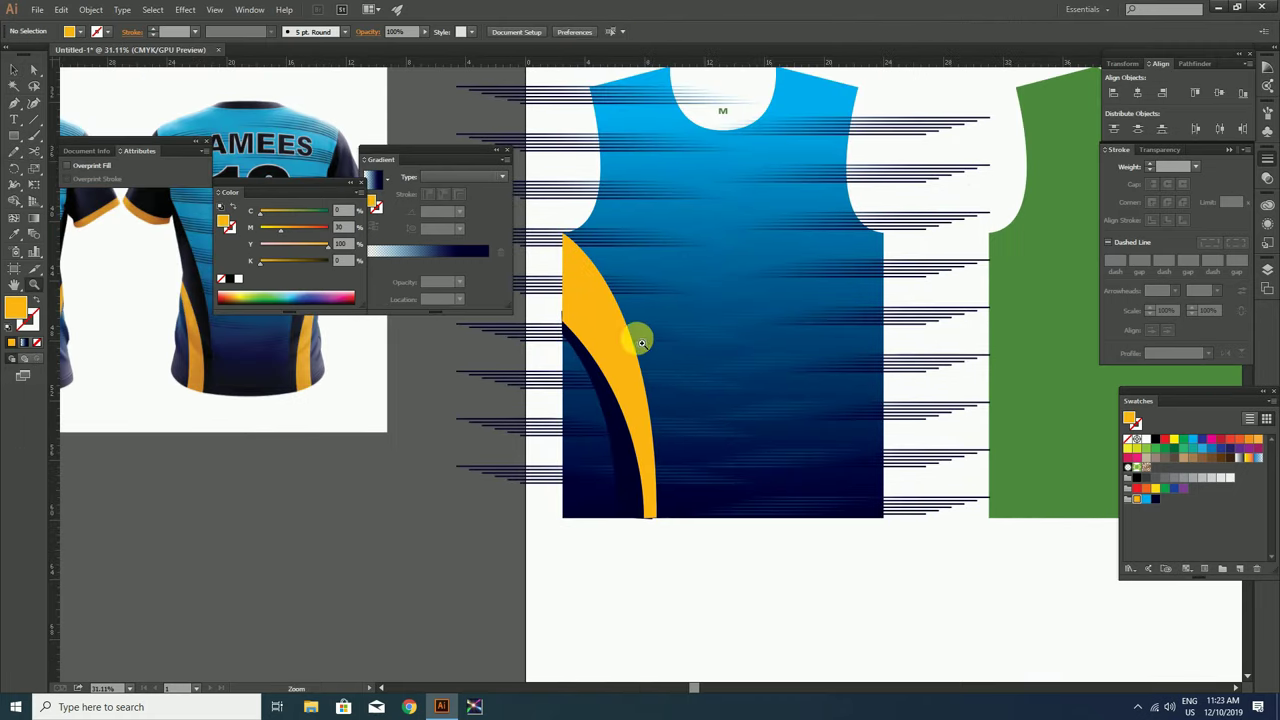
Copy the side panel group and paste it in place
left_click(585, 316)
left_click(62, 9)
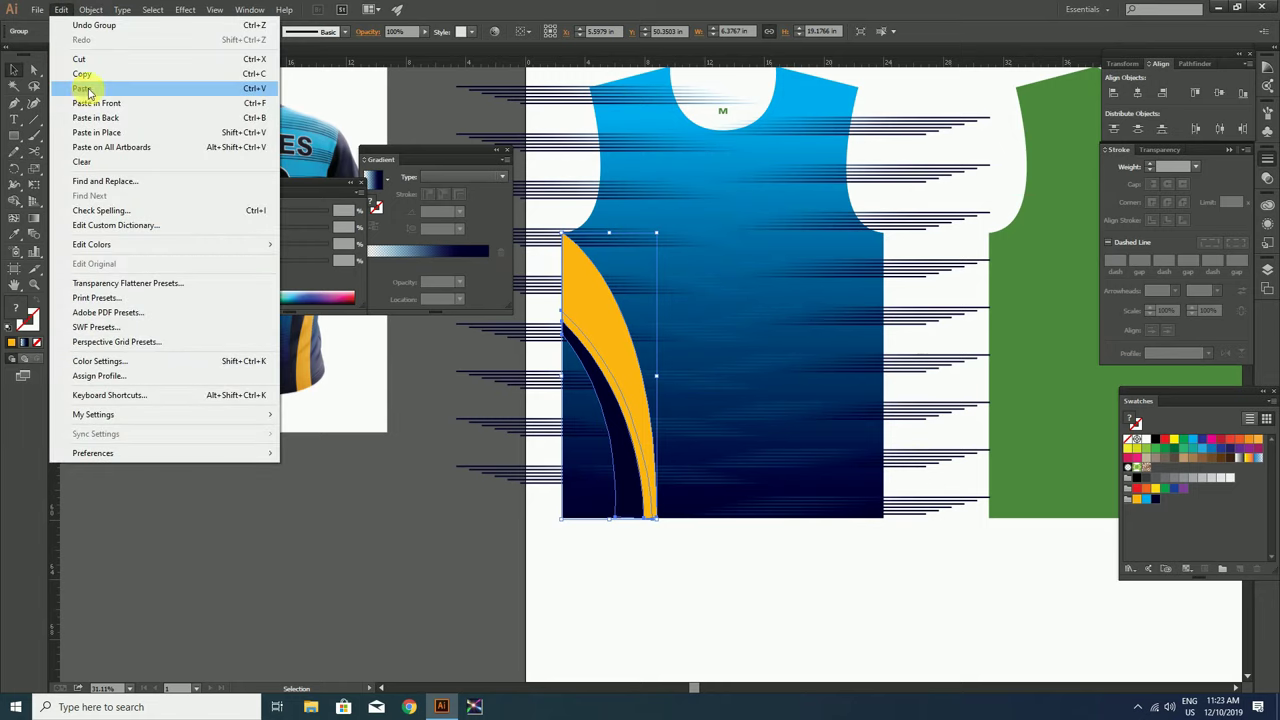
left_click(80, 72)
left_click(462, 511)
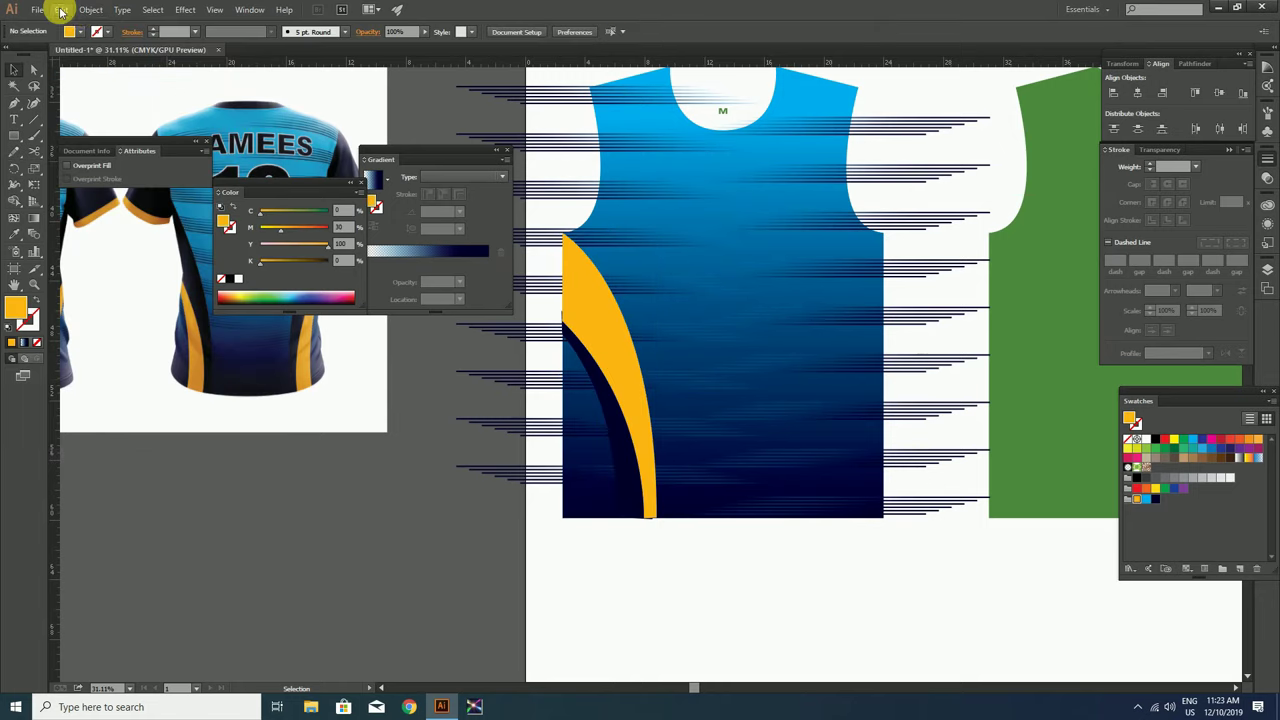
left_click(62, 10)
left_click(95, 133)
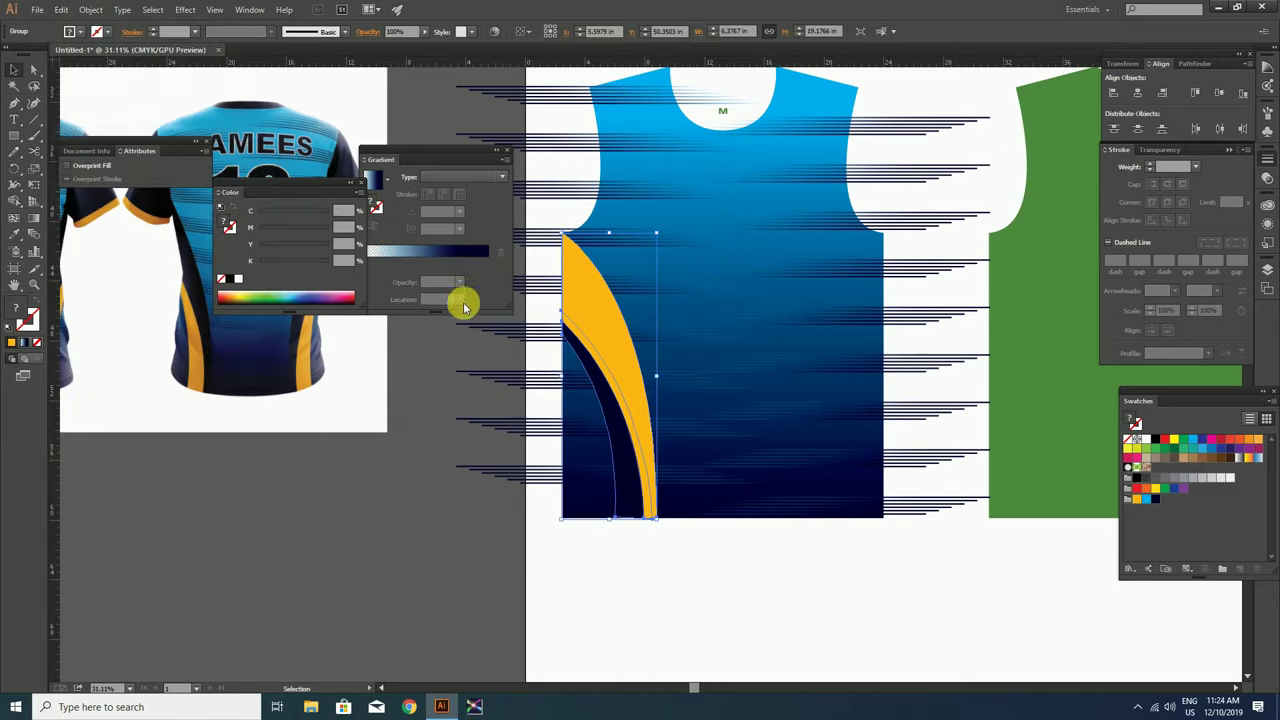
Reflect the copy across a vertical axis and move it to the jersey's right edge
right_click(610, 339)
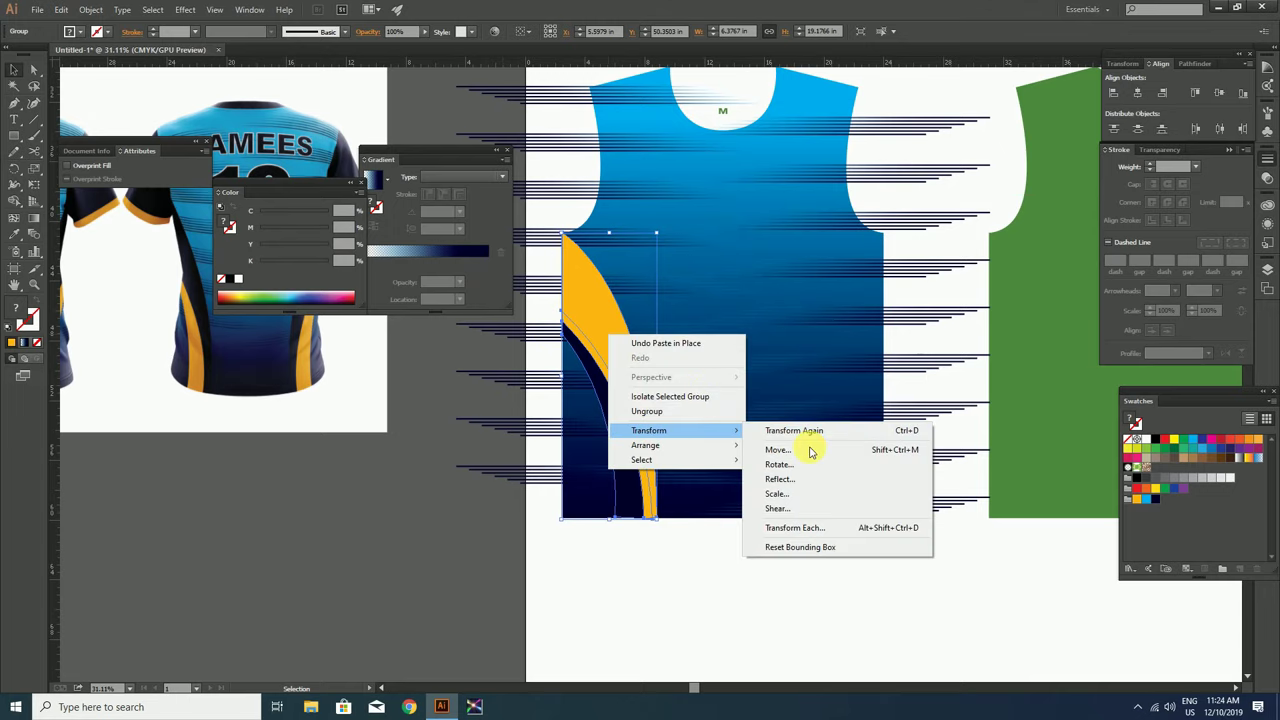
left_click(800, 479)
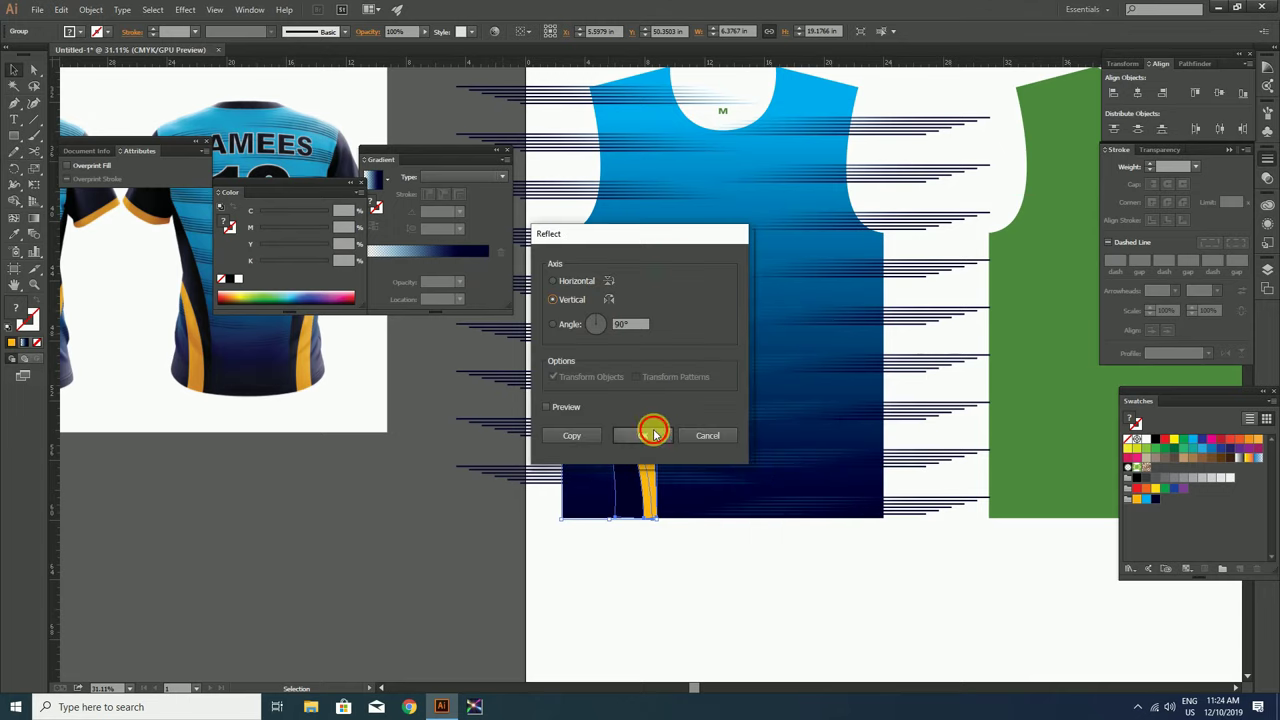
left_click(643, 435)
mouse_move(643, 309)
left_mouse_down()
mouse_move(812, 318)
mouse_move(872, 341)
left_mouse_up()
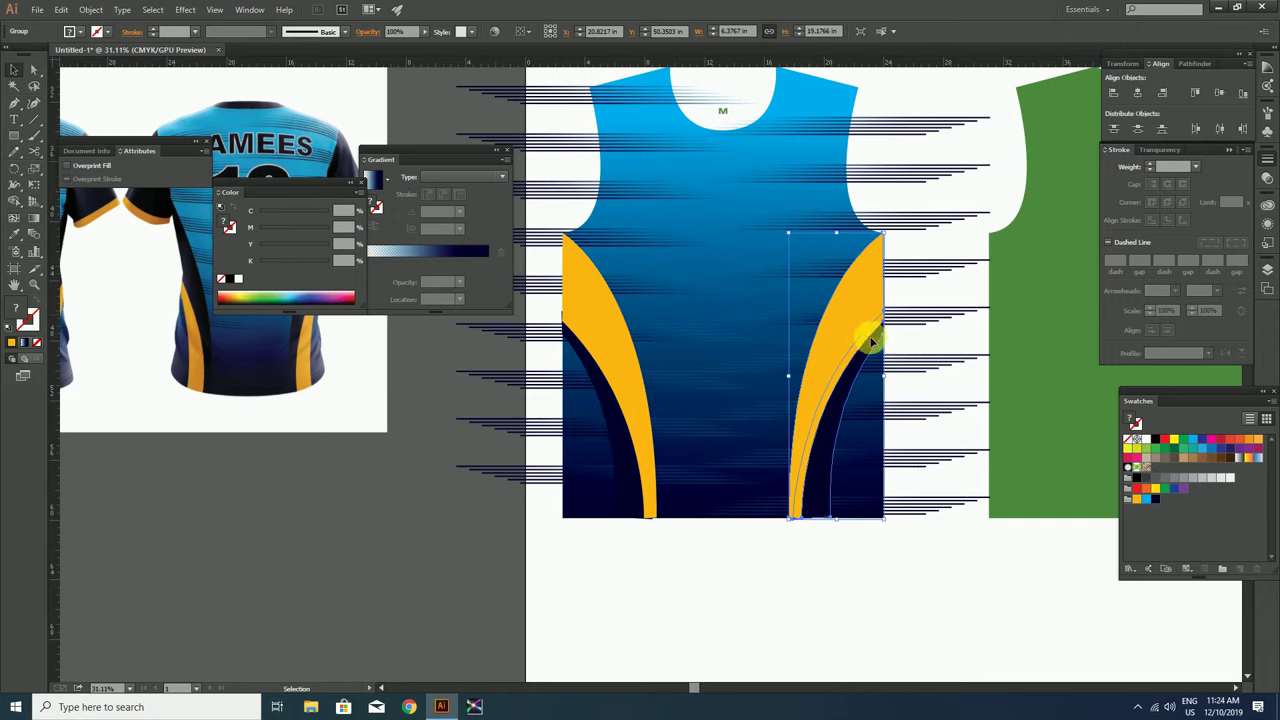
Group the left and right side panels together
right_click(578, 283)
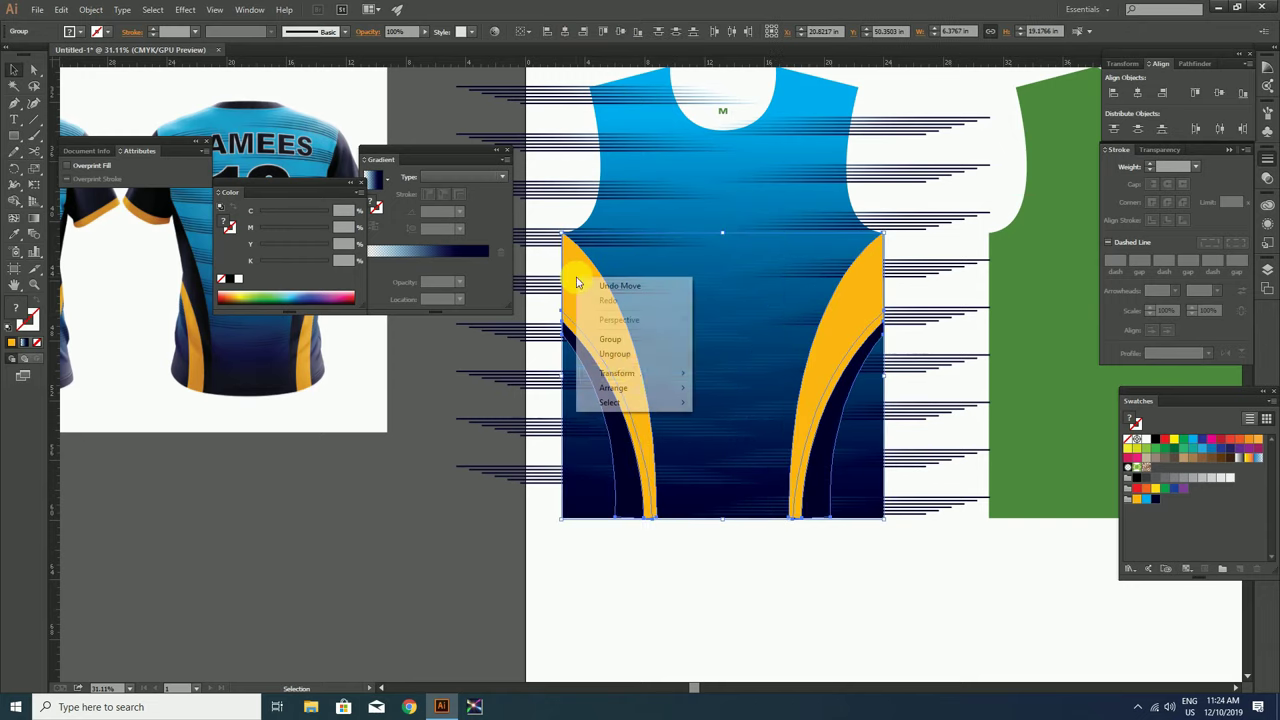
left_click(630, 350)
left_click(594, 328, "ctrl+alt")
left_click(594, 328, "ctrl+alt")
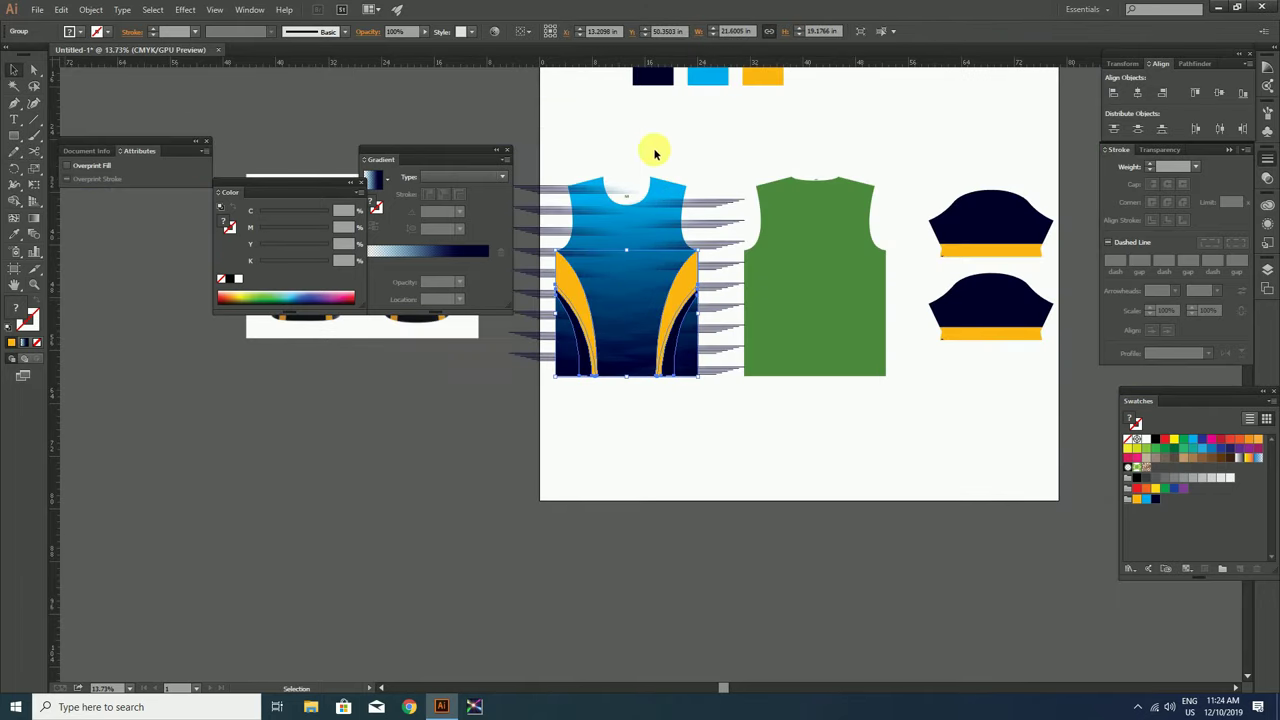
left_click(553, 134)
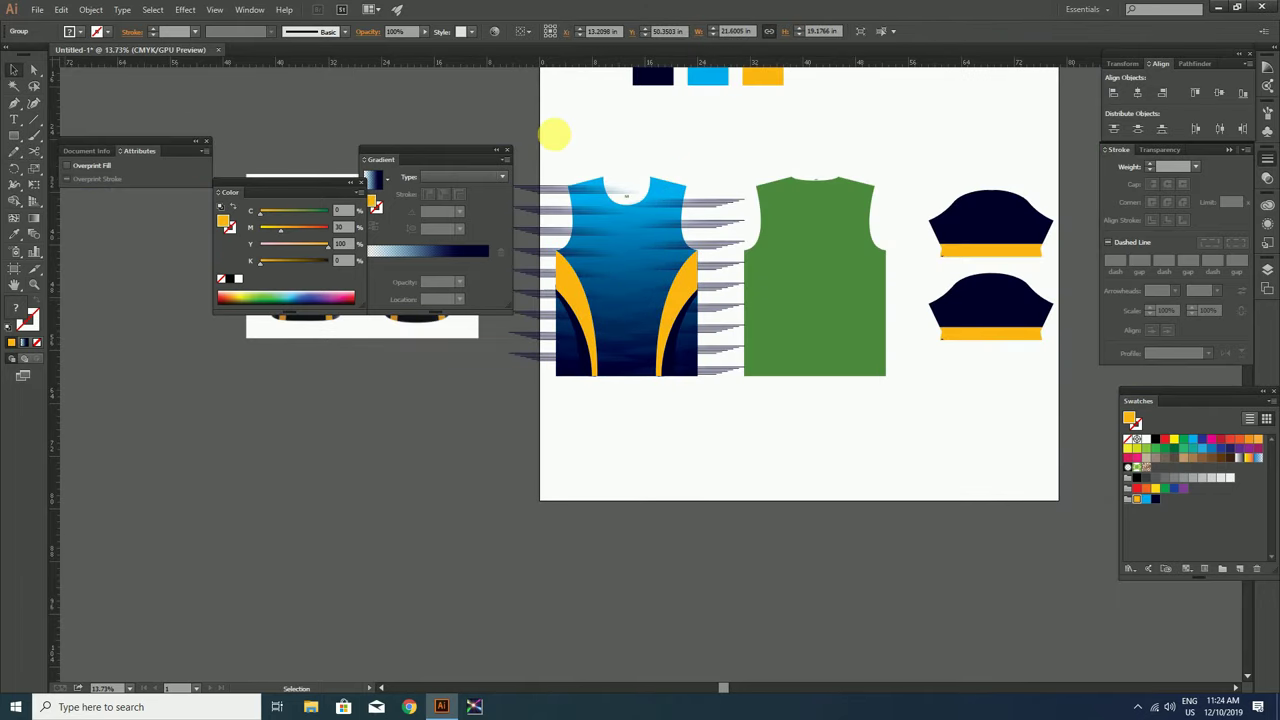
Unlock all the locked stripes with Object > Unlock All
left_click(86, 12)
left_click(125, 101)
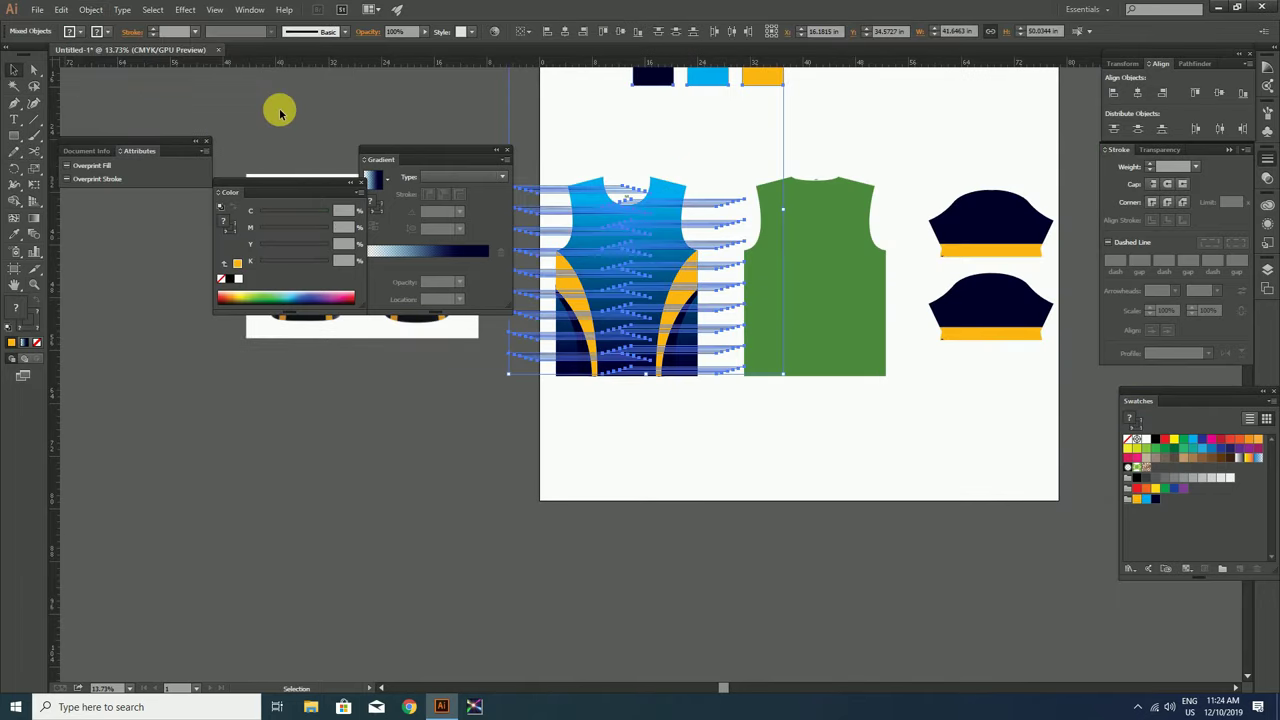
left_click(571, 152)
left_click_drag(681, 421, 692, 440)
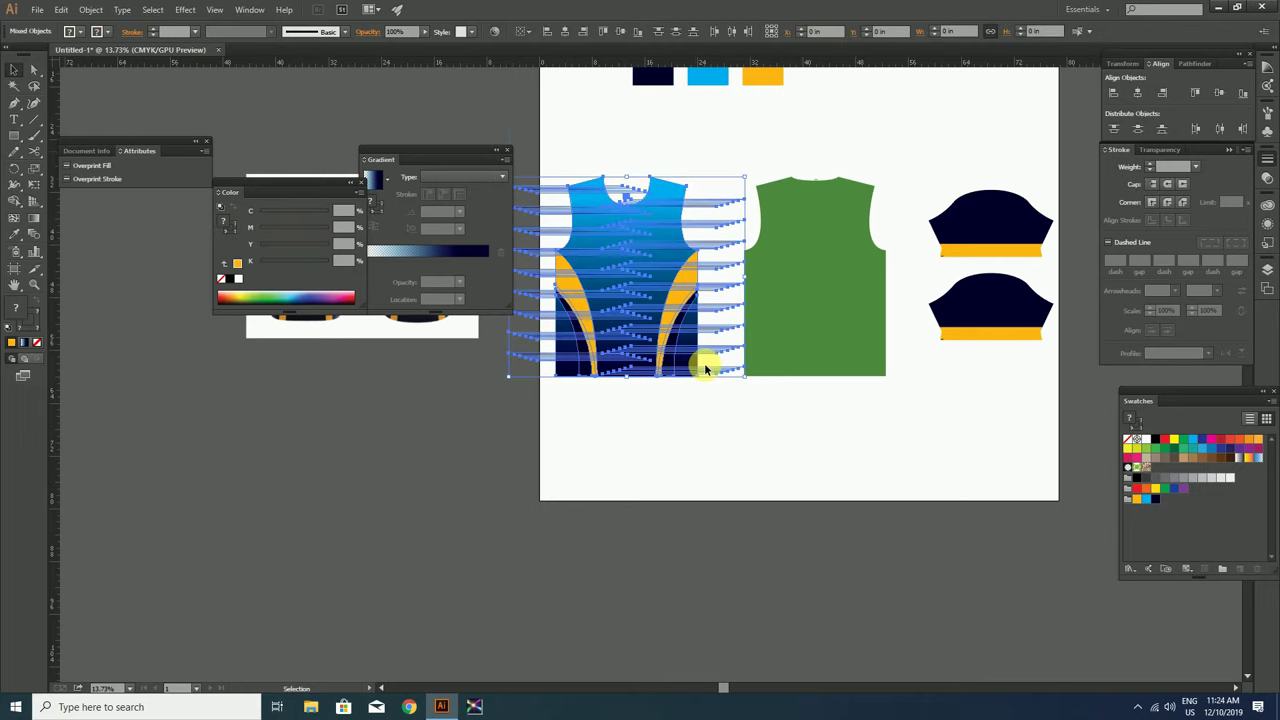
left_click(662, 142)
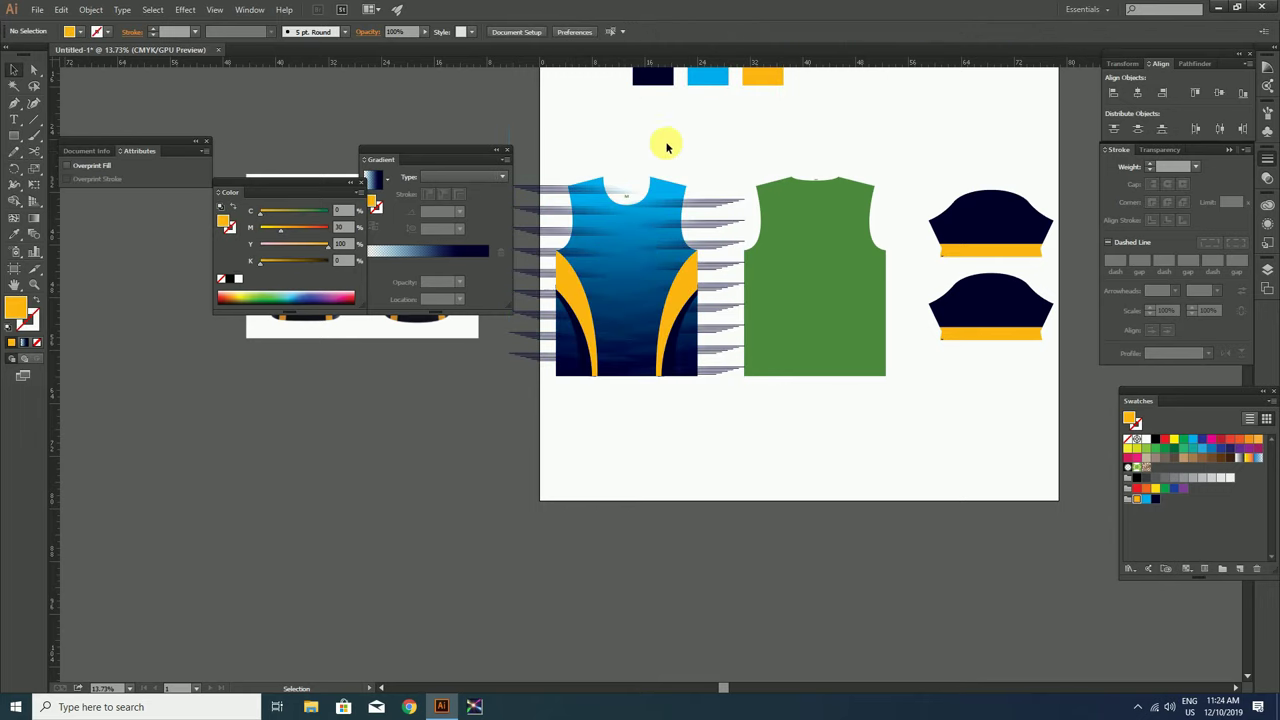
scroll(606, 263, "up", 3)
scroll(714, 300, "up", 1)
Group the stripes group with the blue front jersey body
key("a")
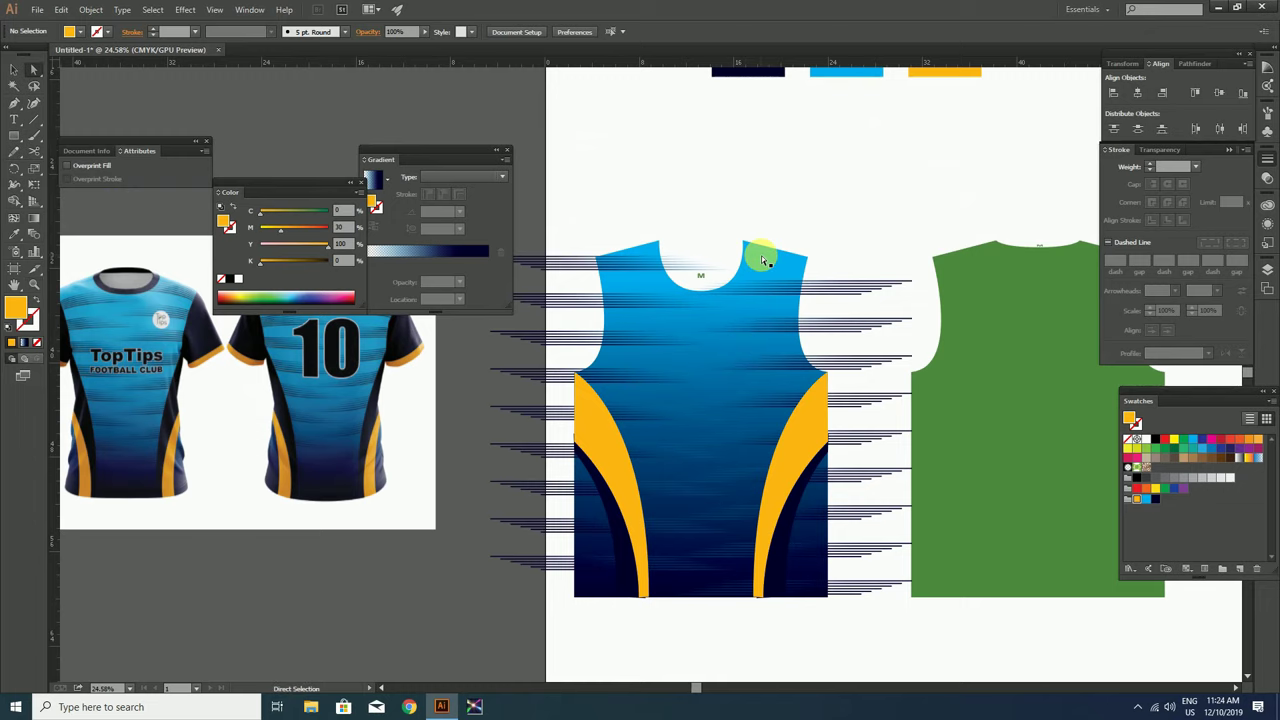
left_click(761, 255)
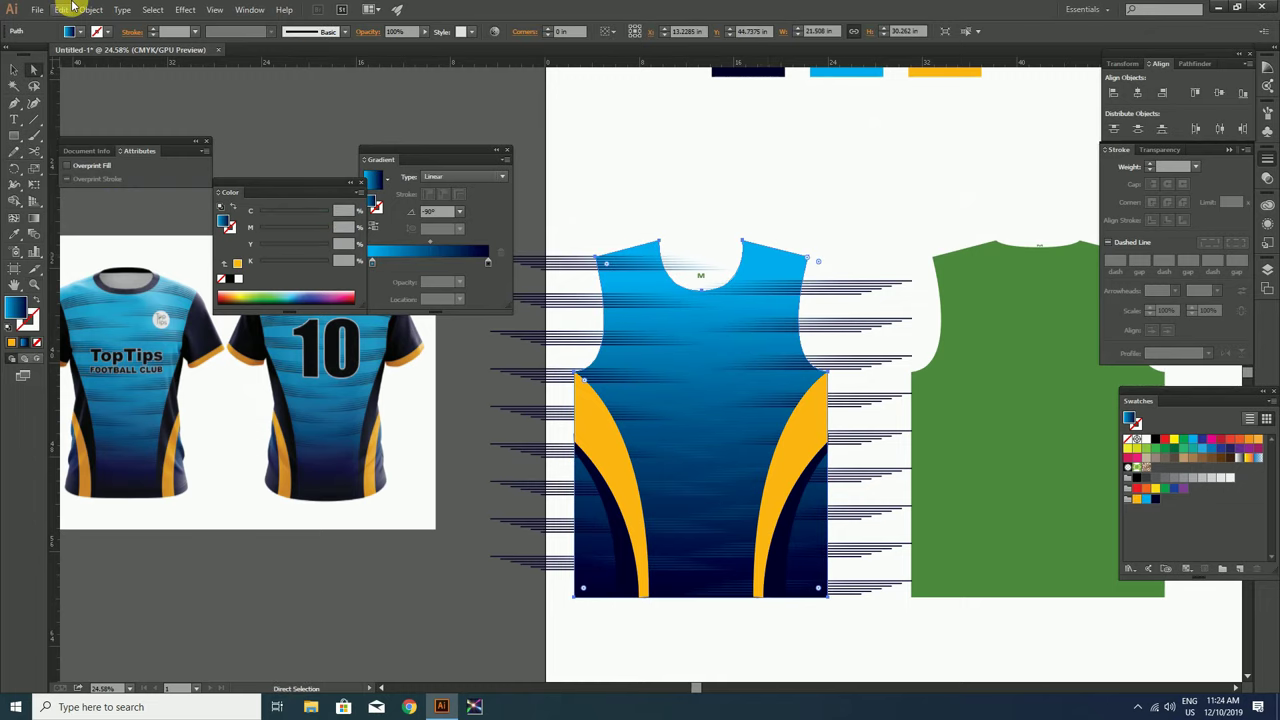
key("v")
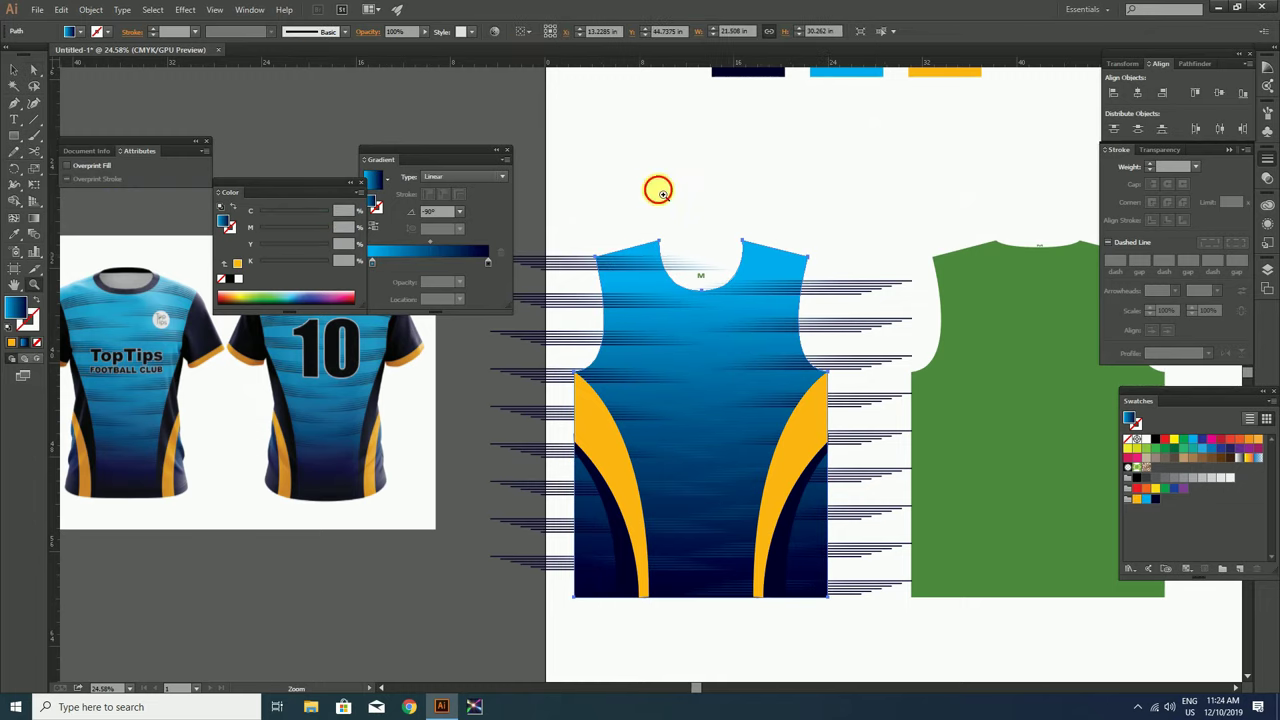
scroll(660, 189, "down", 1)
left_click(795, 268)
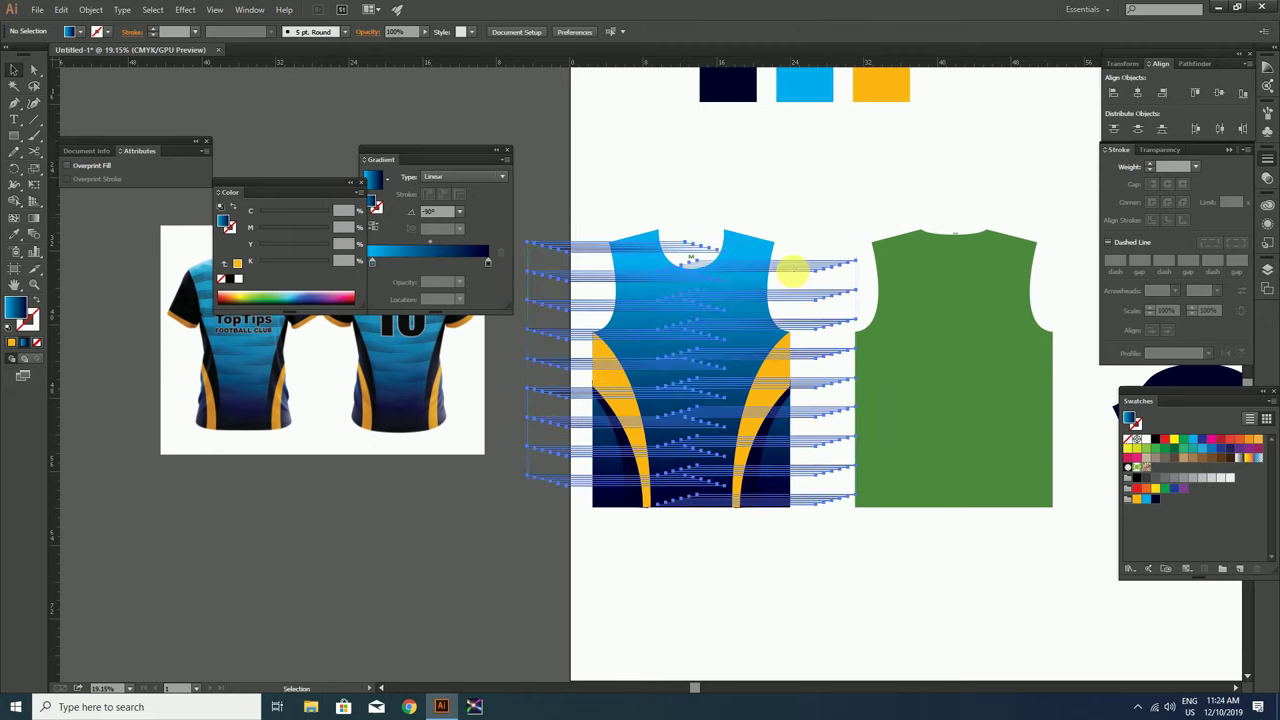
left_click(781, 372, "shift")
right_click(781, 370)
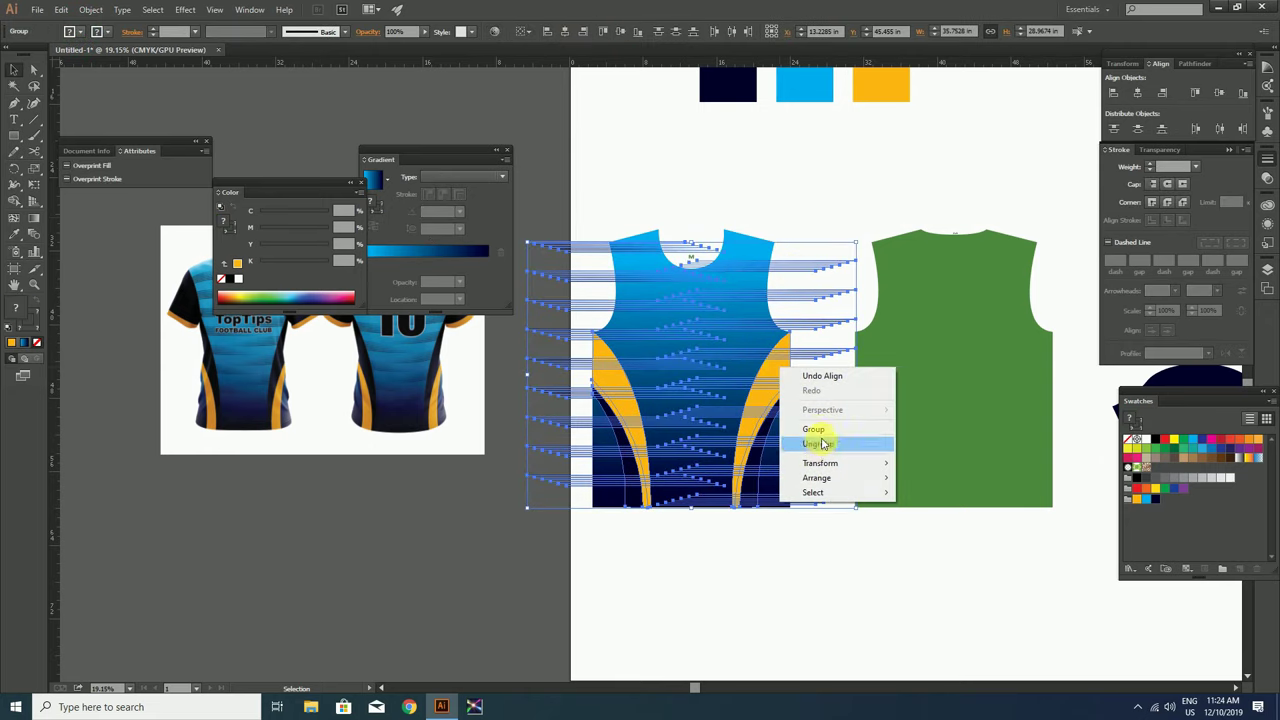
left_click(819, 435)
Move both sleeves up to the top of the Medium artboard
left_click_drag(914, 514, 757, 529)
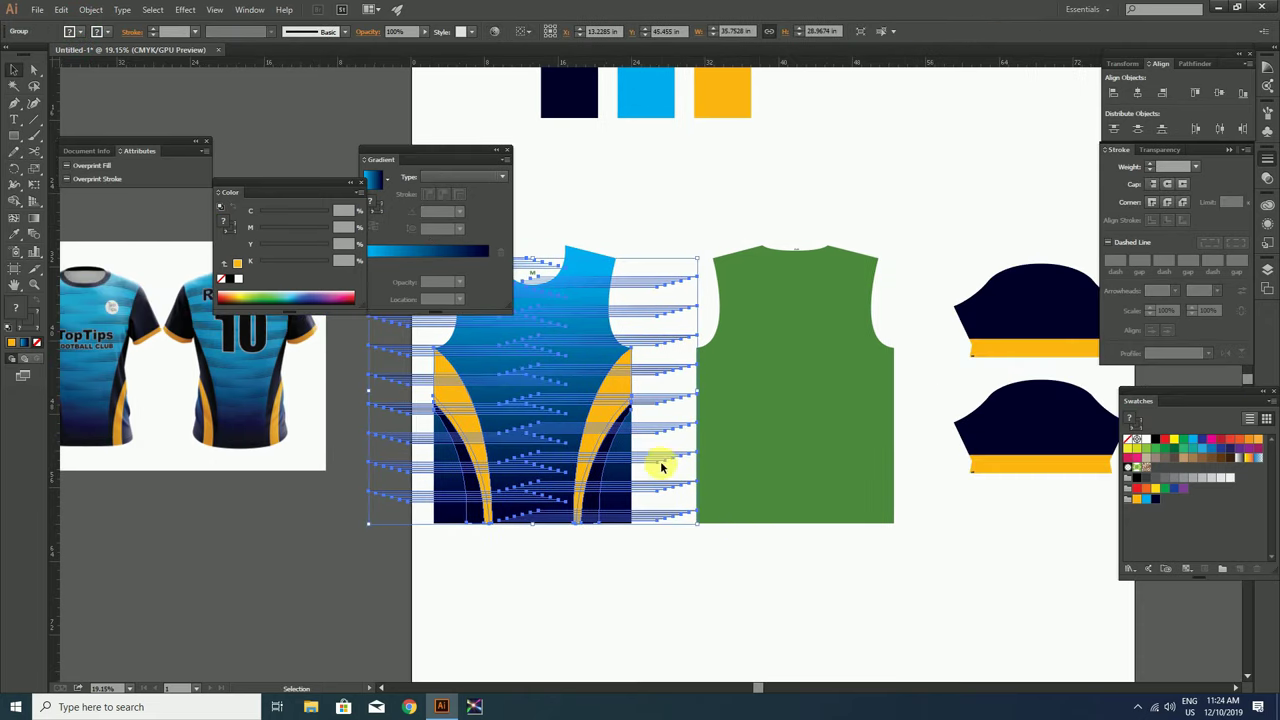
scroll(736, 411, "down", 3)
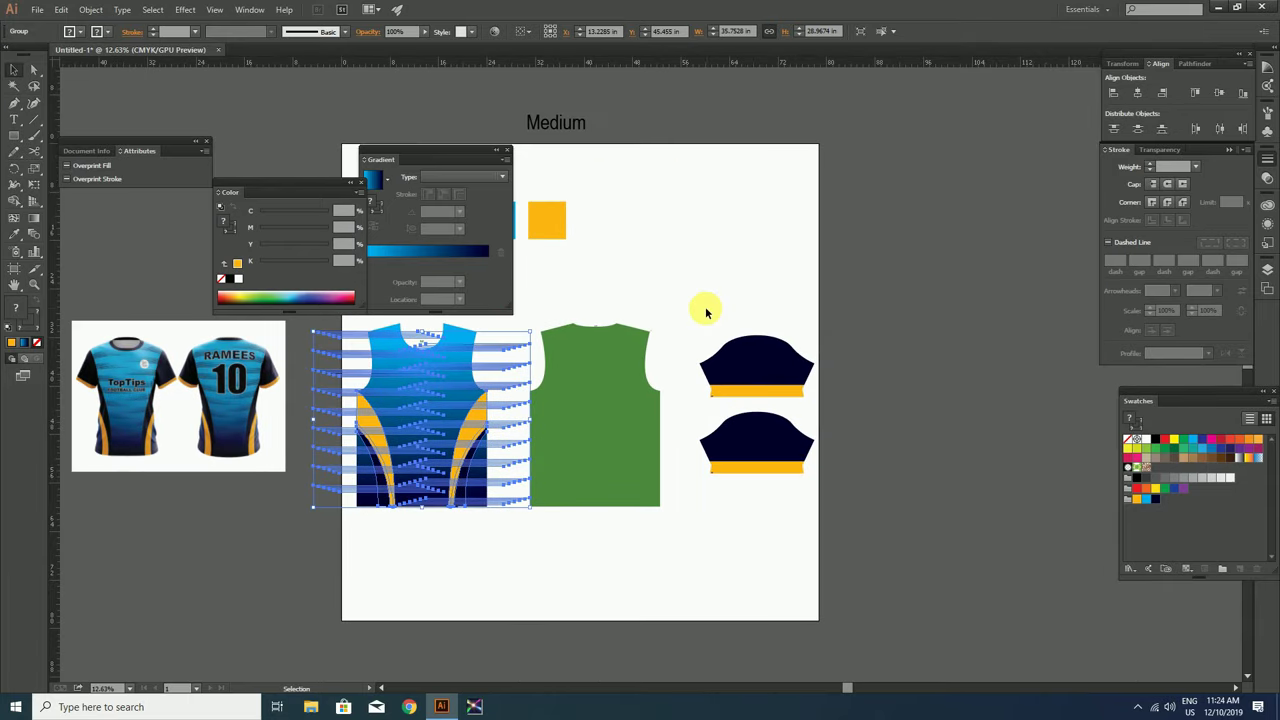
left_click_drag(697, 304, 797, 470)
left_click_drag(800, 375, 747, 186)
left_click(763, 405)
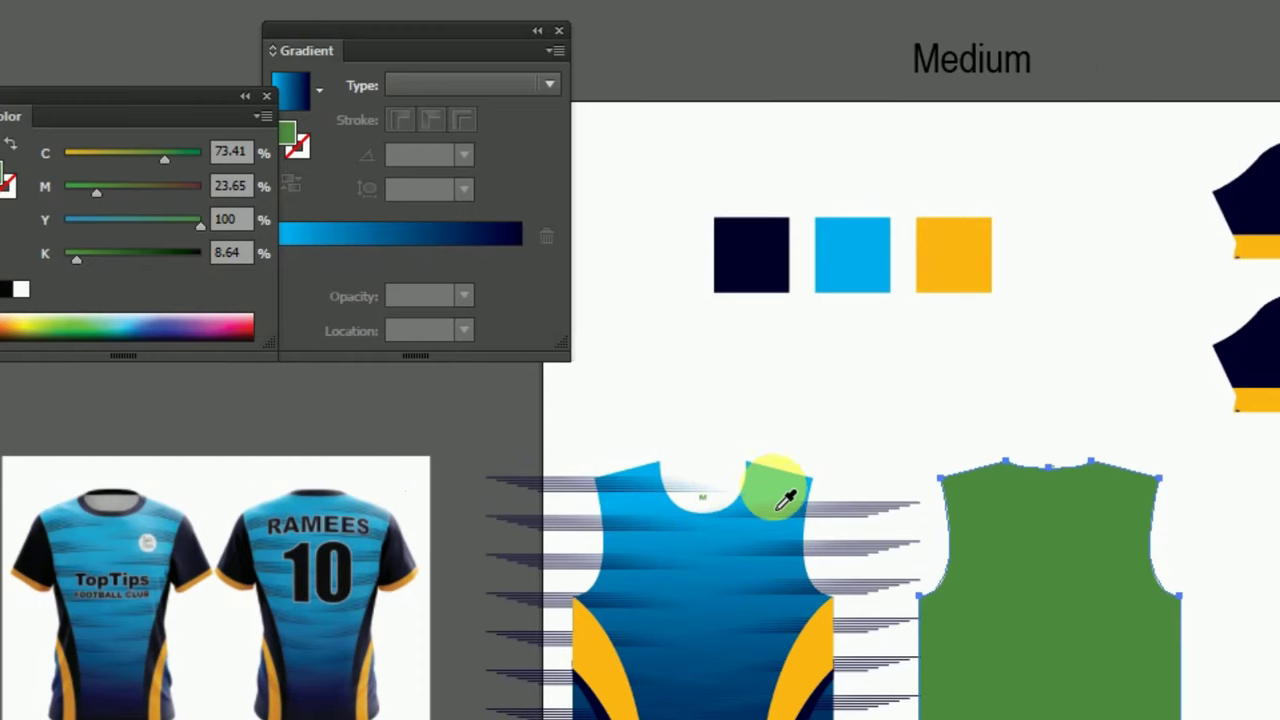
Eyedrop the front's blue gradient onto the green back piece and set its angle to -90°
left_click(611, 373)
left_click_drag(443, 154, 388, 154)
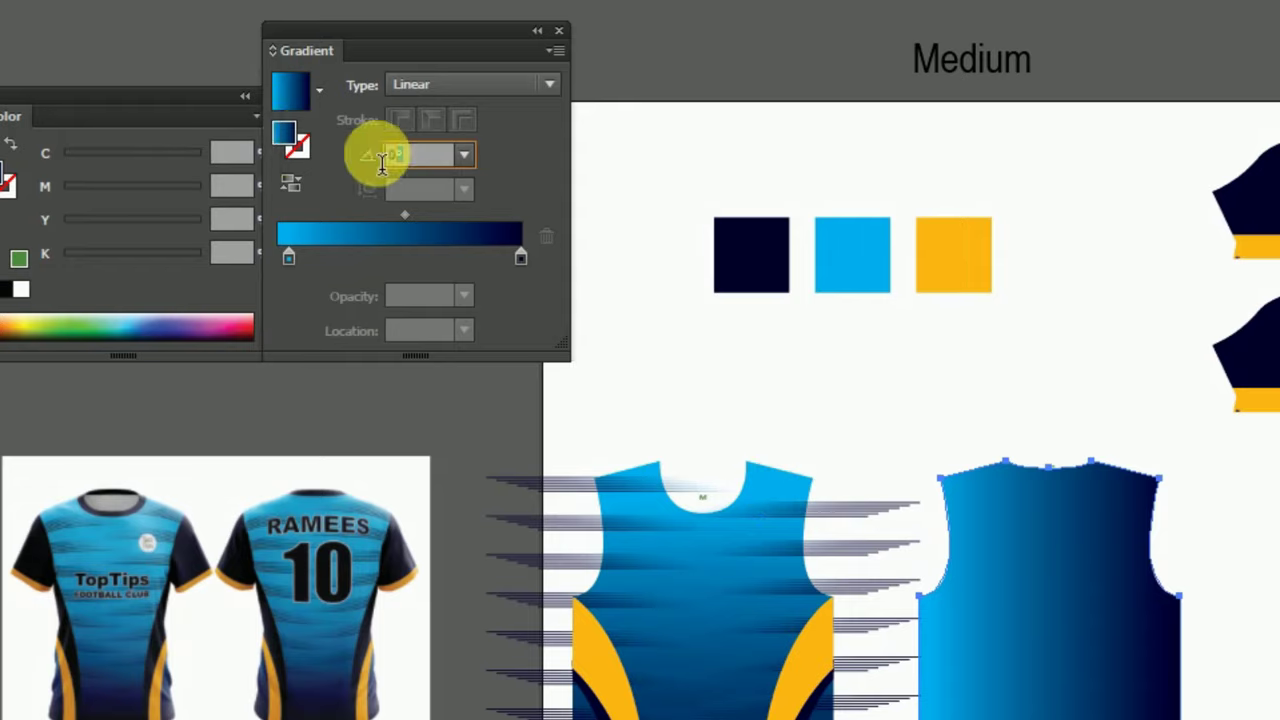
type("180")
left_click(293, 143)
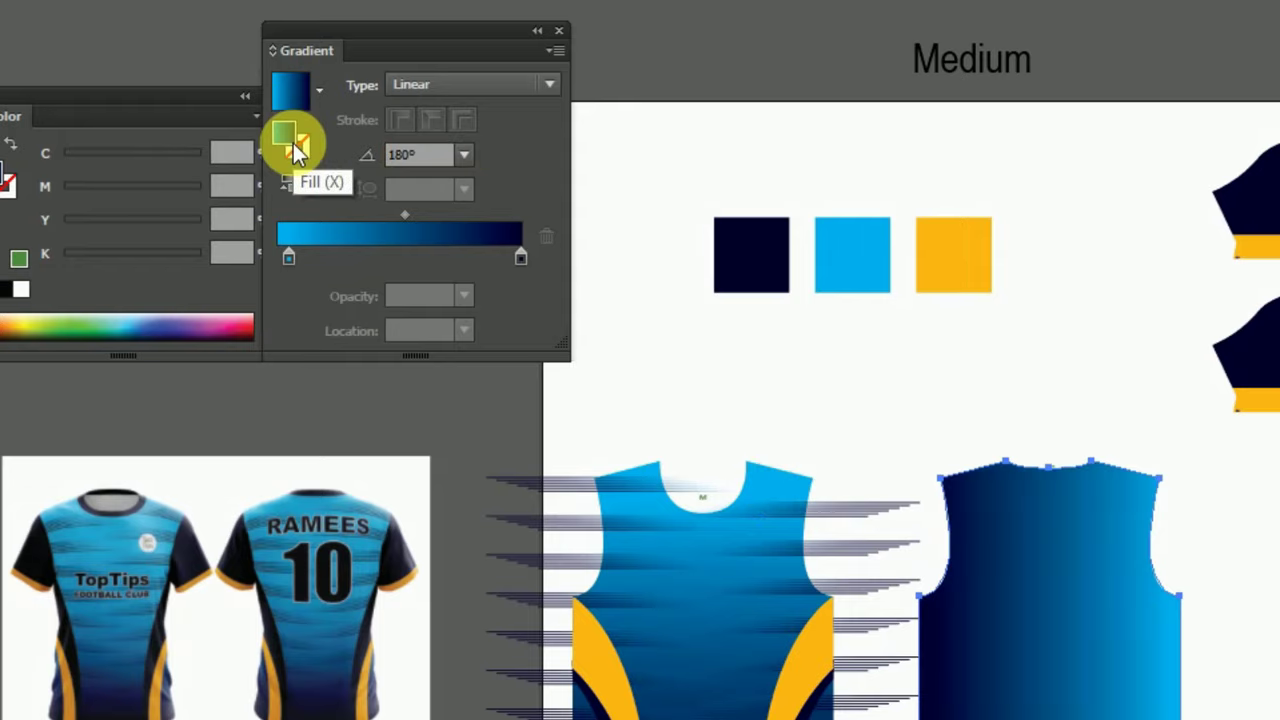
left_click(293, 143)
type("0")
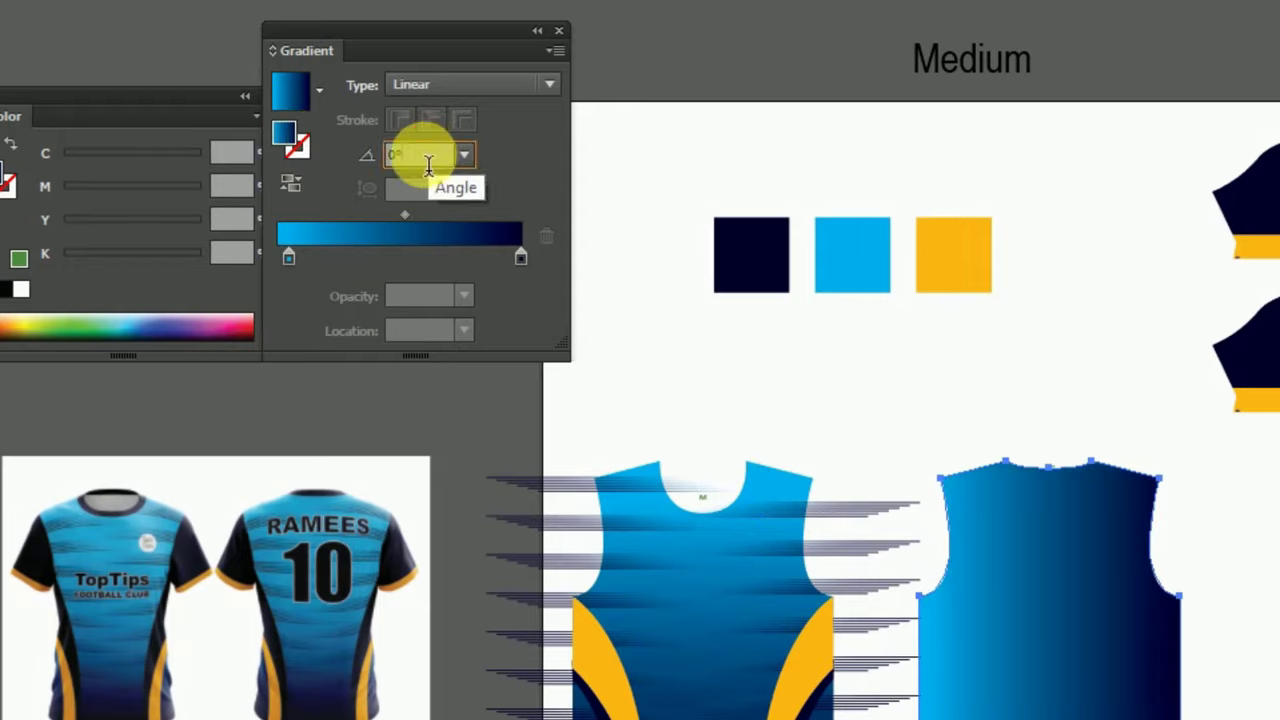
left_click_drag(428, 165, 362, 158)
type("-9")
key("Return")
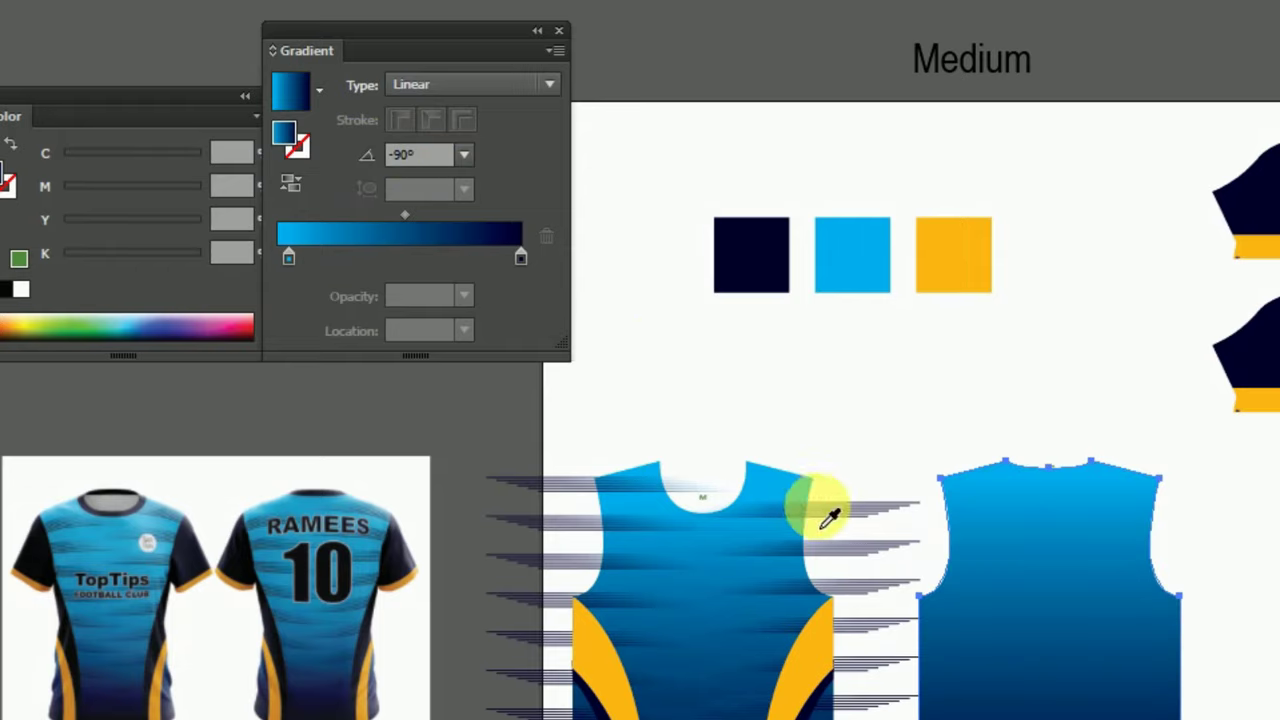
Drag a copy of the striped artwork onto the back piece
key("v")
left_click(849, 458)
mouse_move(845, 512)
left_mouse_down()
mouse_move(755, 397)
mouse_move(823, 416)
left_mouse_up()
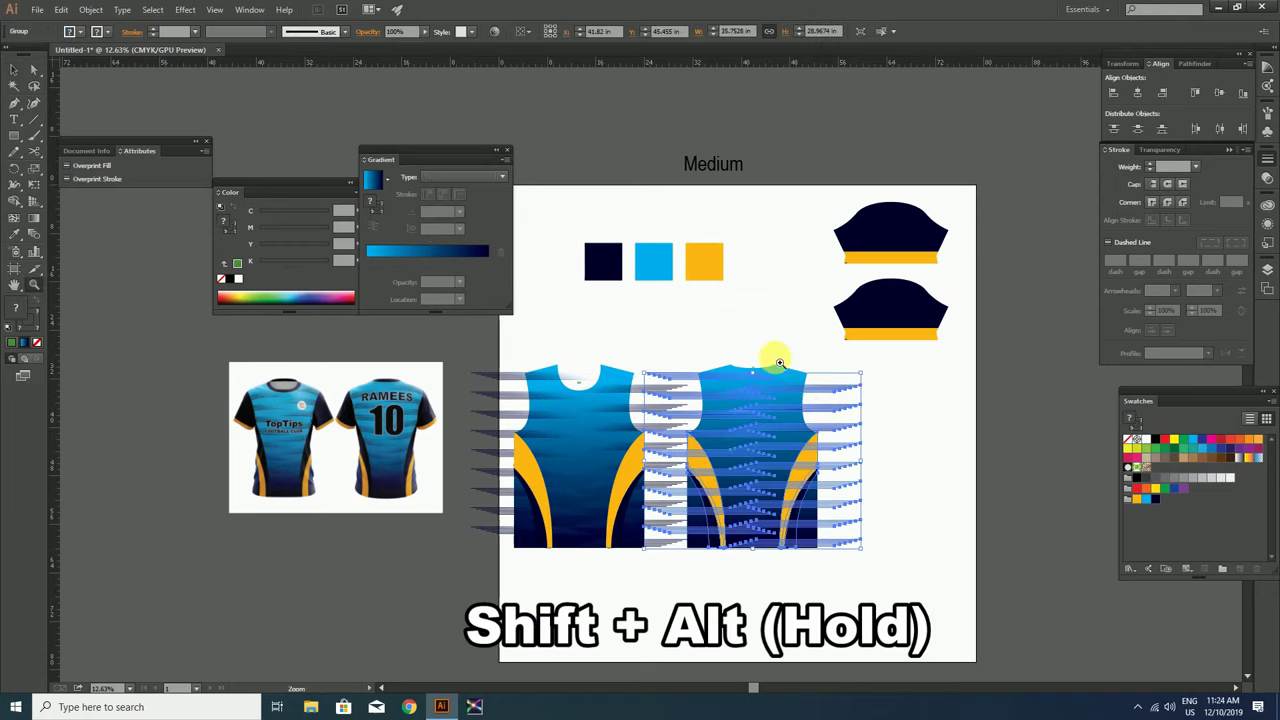
scroll(771, 357, "up", 3)
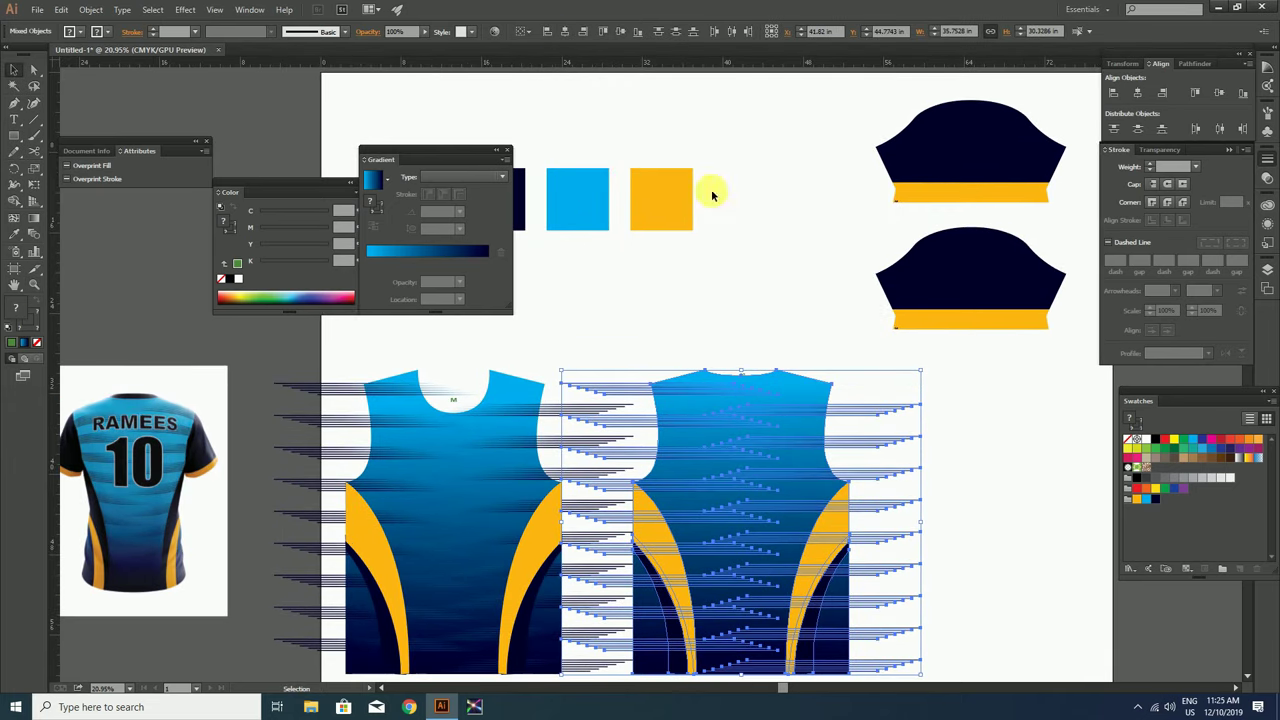
Move the back piece aside, then copy the front jersey outline and paste it in place
left_click_drag(777, 409, 910, 421)
left_click_drag(703, 427, 903, 430)
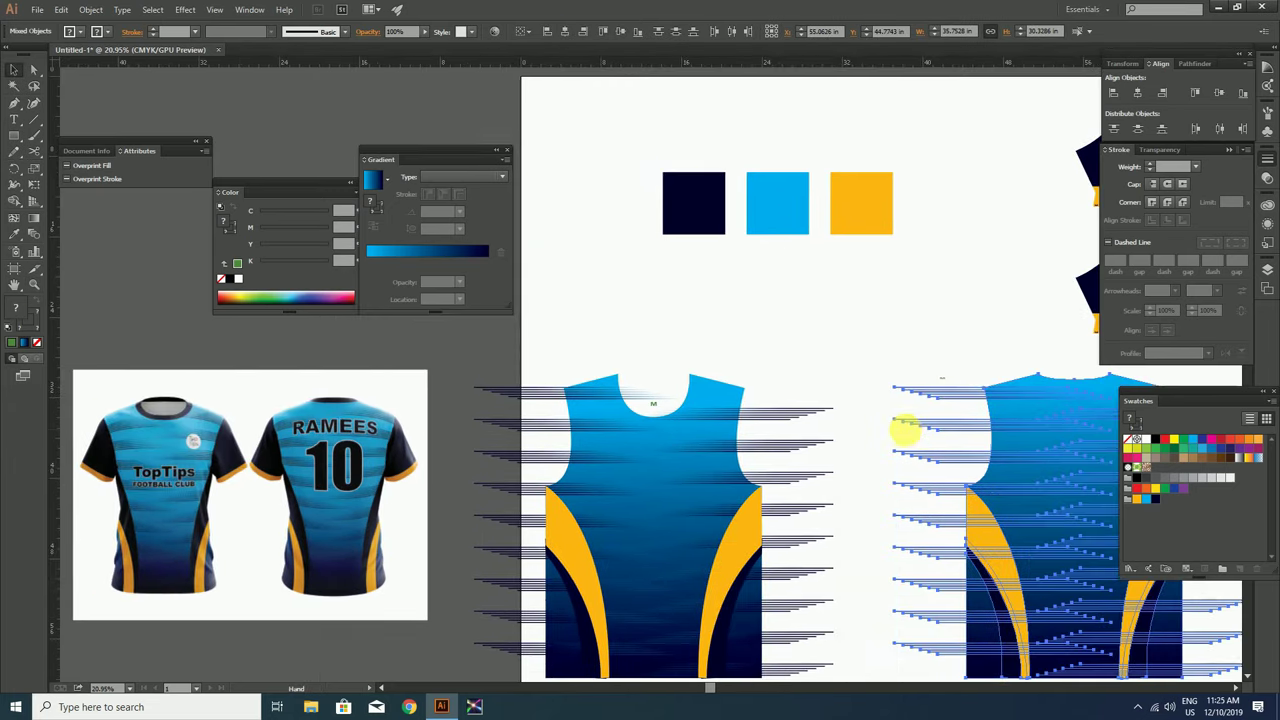
left_click(33, 72)
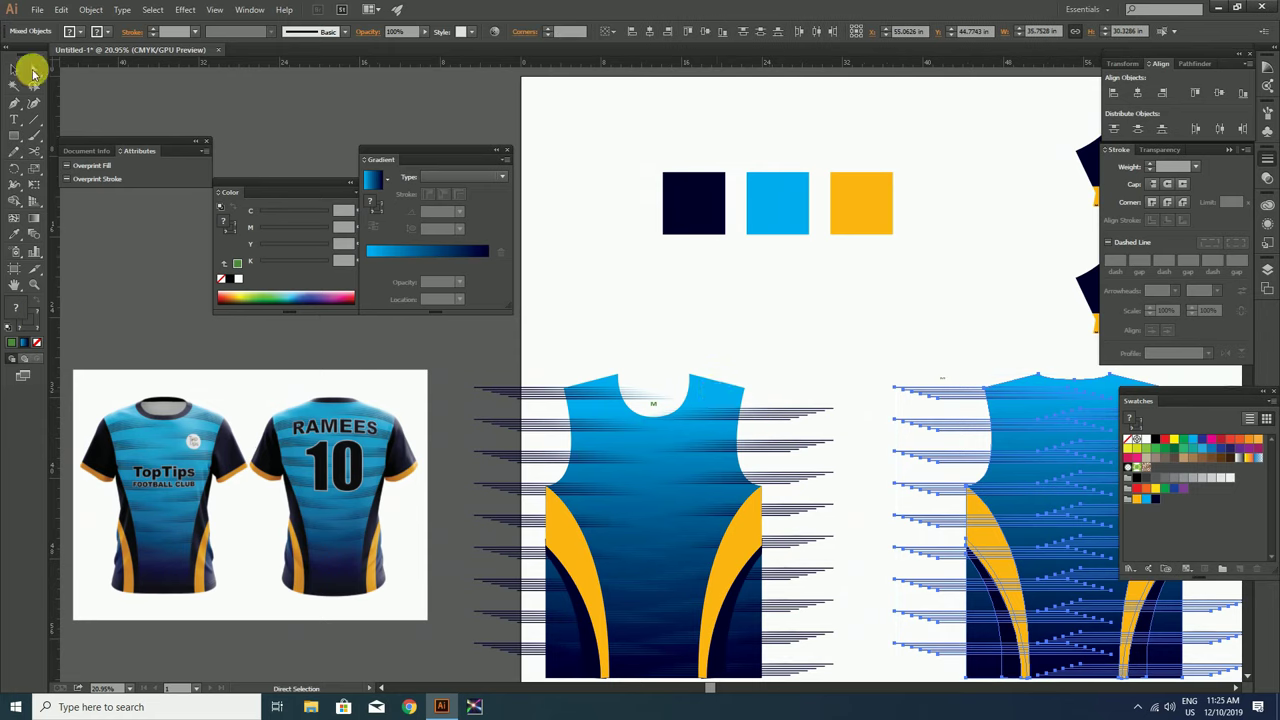
left_click(717, 393)
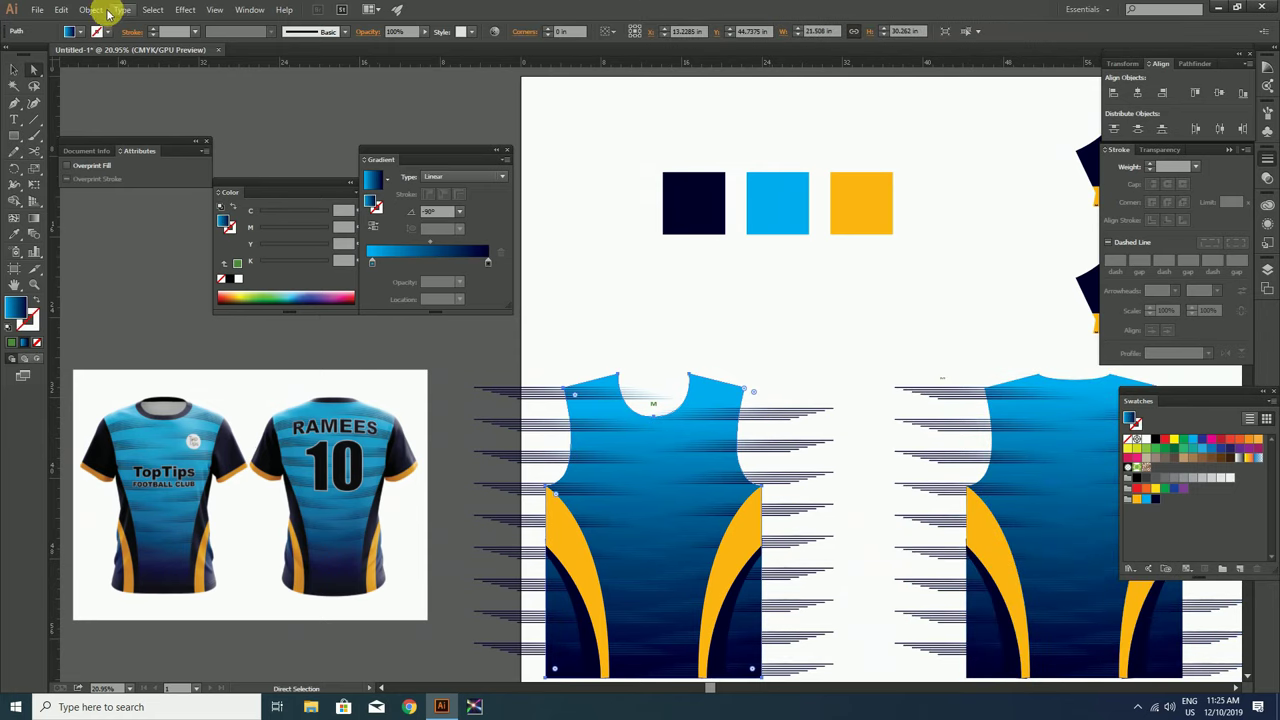
left_click(61, 11)
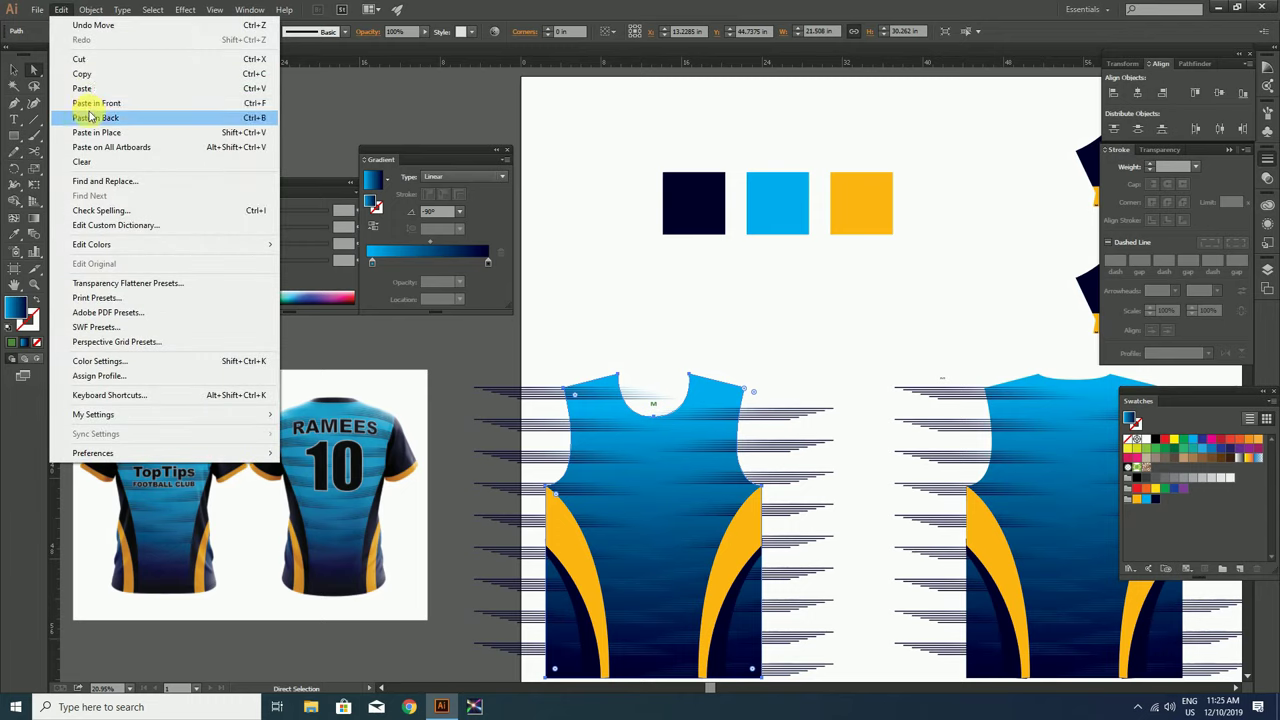
left_click(70, 75)
left_click(589, 300)
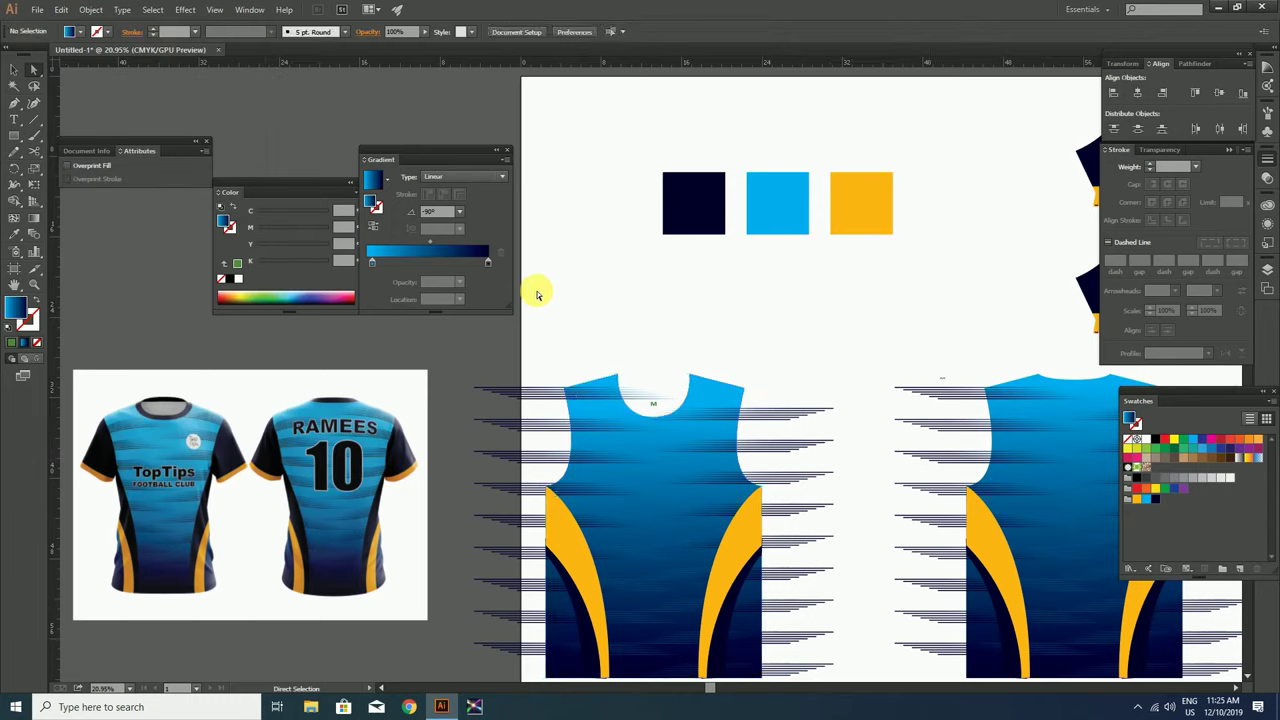
left_click(61, 11)
left_click(103, 131)
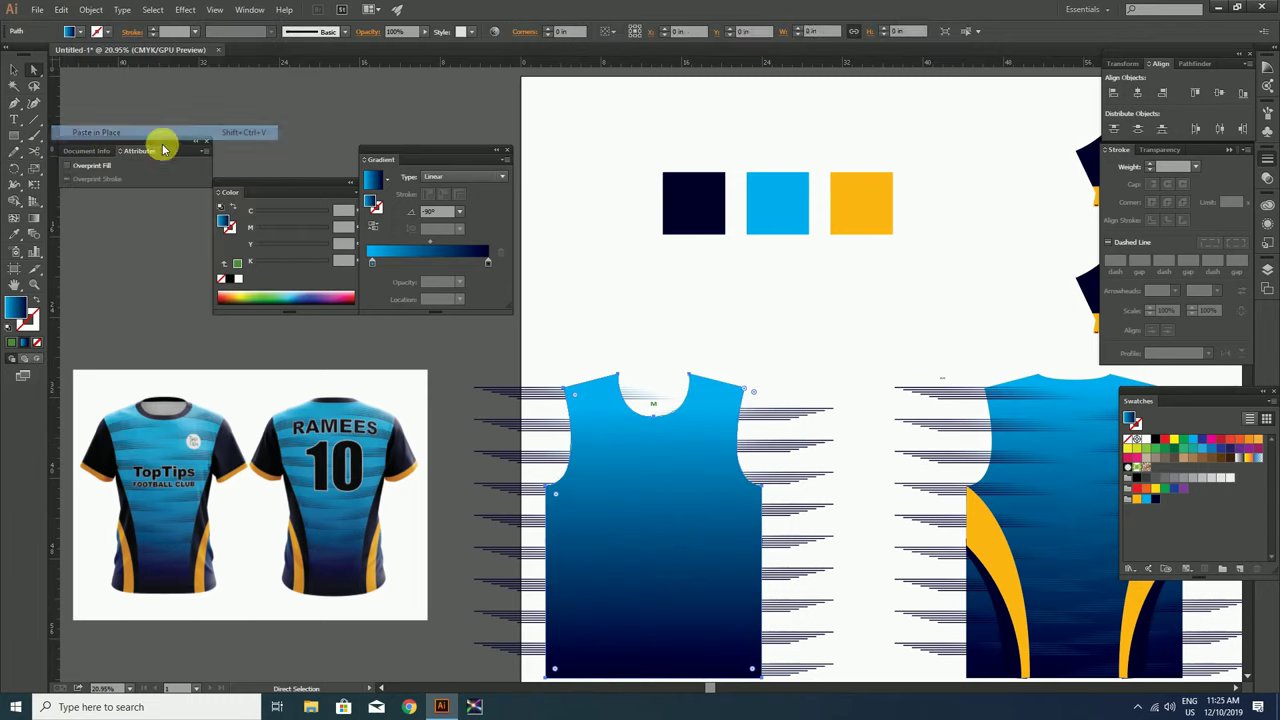
Make a clipping mask from the pasted front outline and the stripes group
left_click(15, 70)
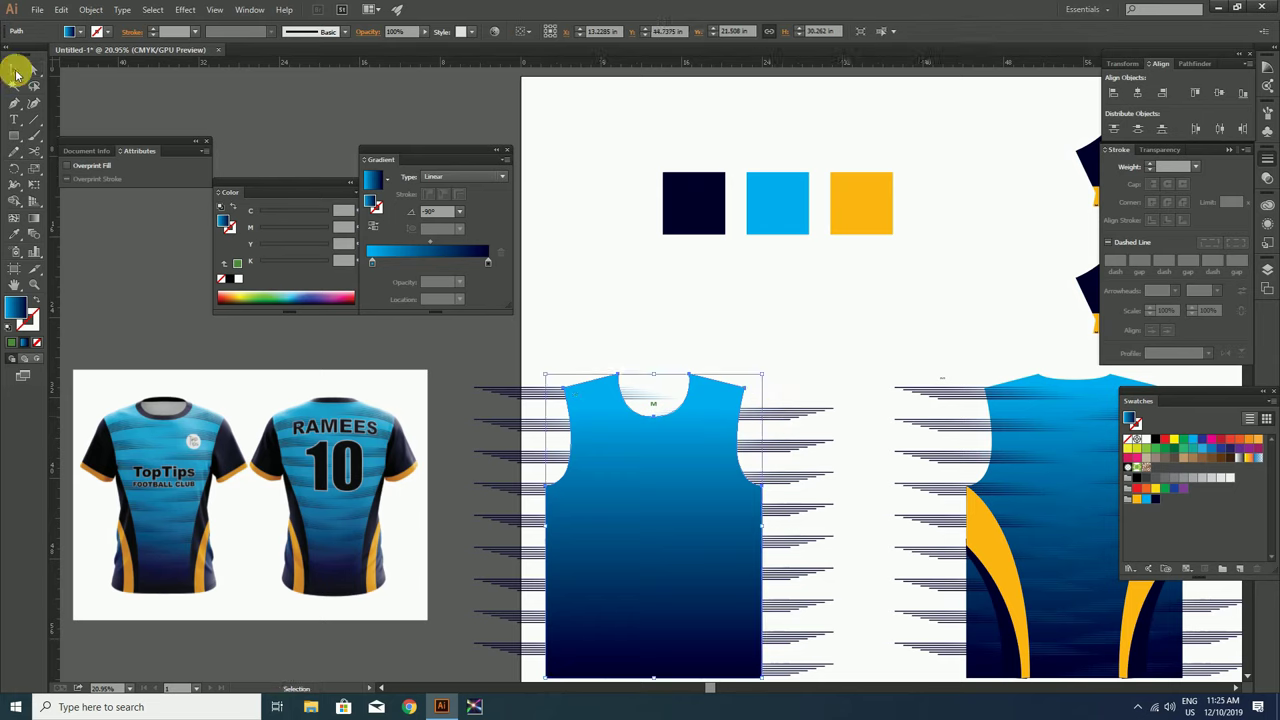
left_click(746, 415)
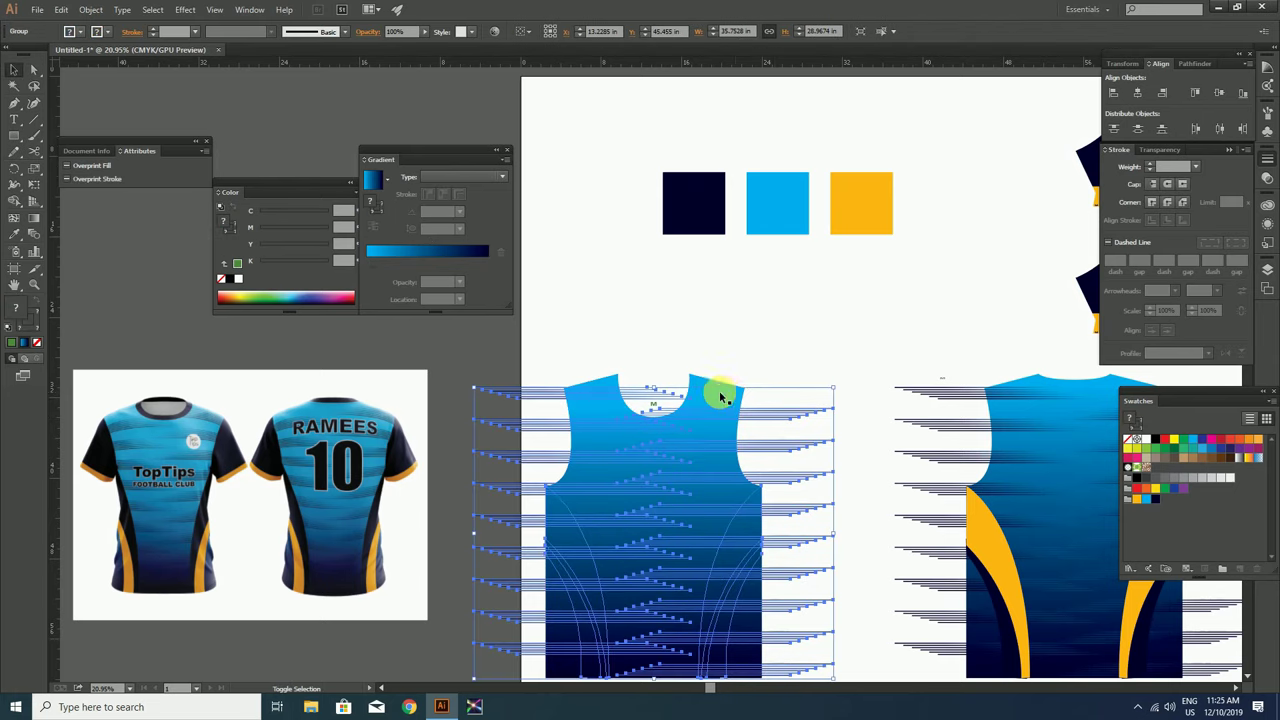
left_click(717, 392, "shift")
right_click(717, 392)
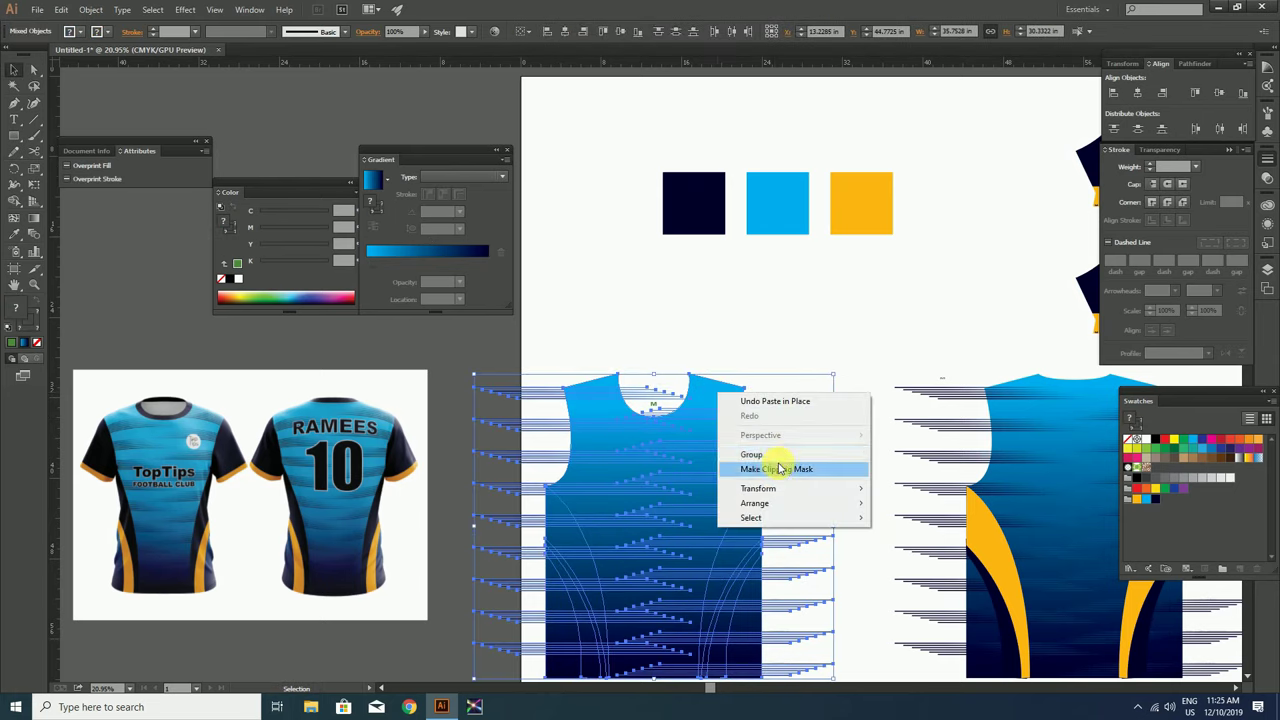
left_click(776, 470)
key("ctrl+0")
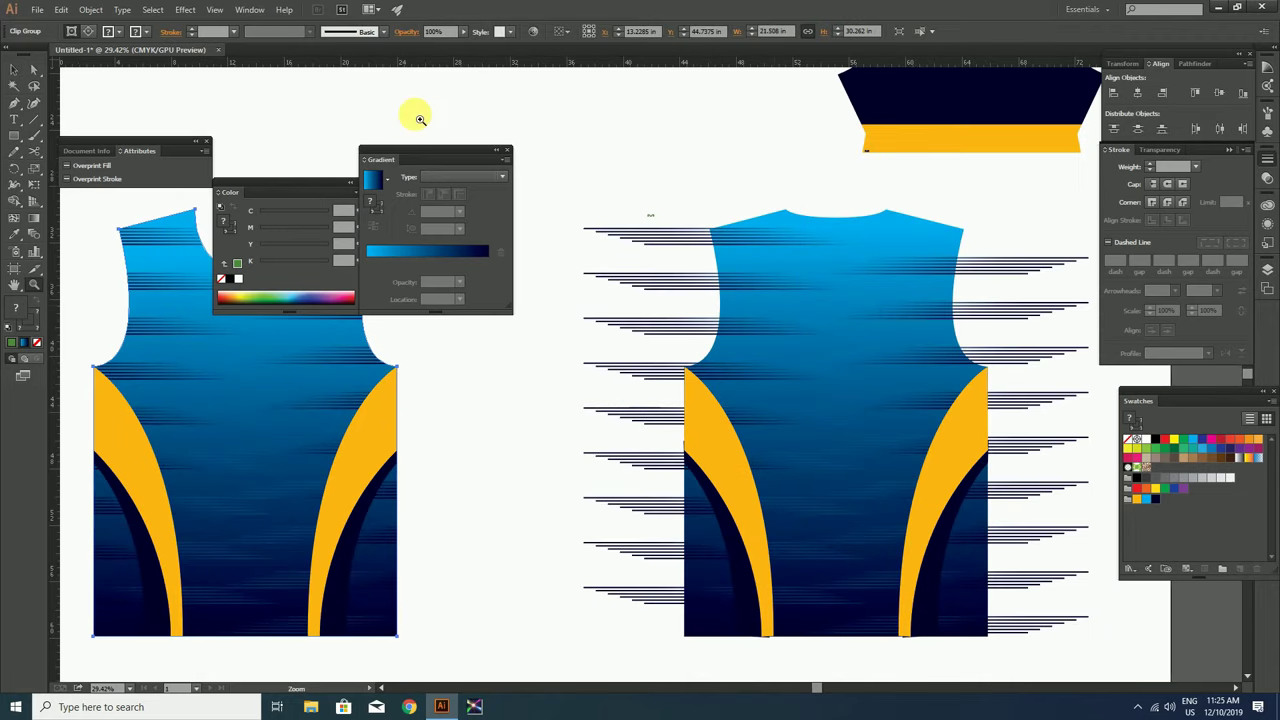
Copy the back piece's outline and paste it in place over the stripes
left_click(33, 69)
left_click(789, 229)
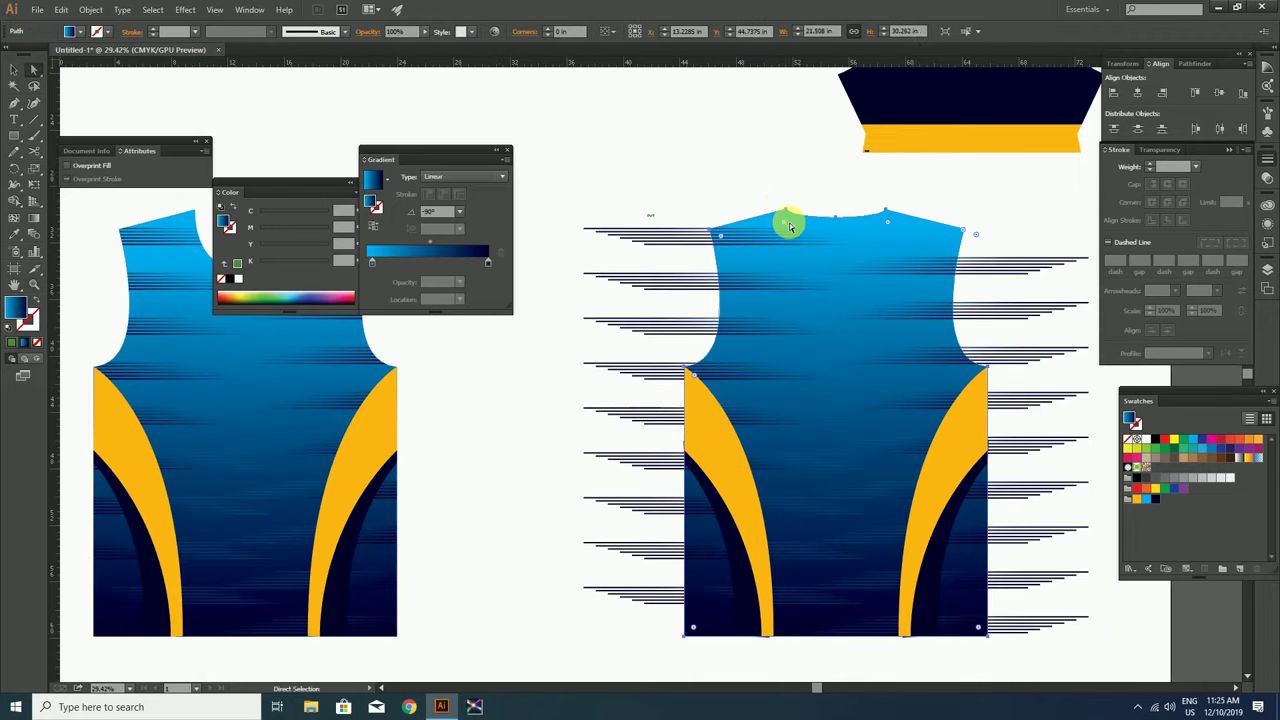
left_click(61, 10)
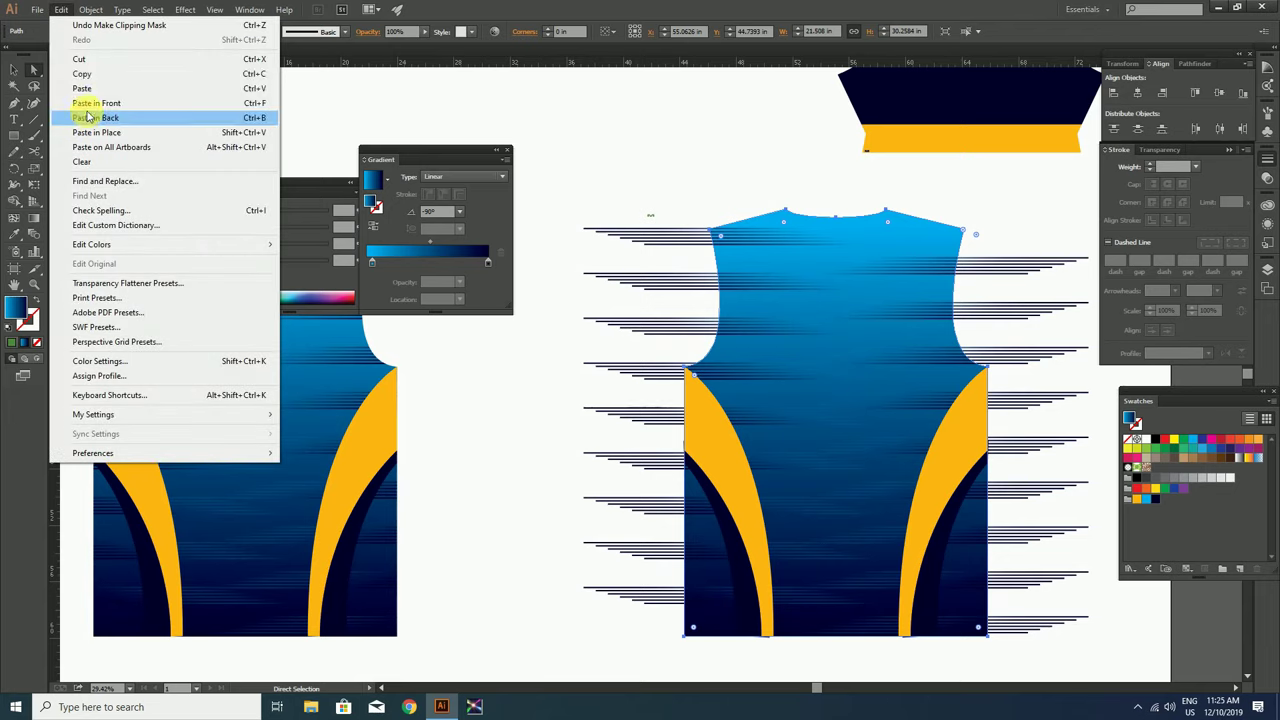
left_click(80, 73)
left_click(451, 97)
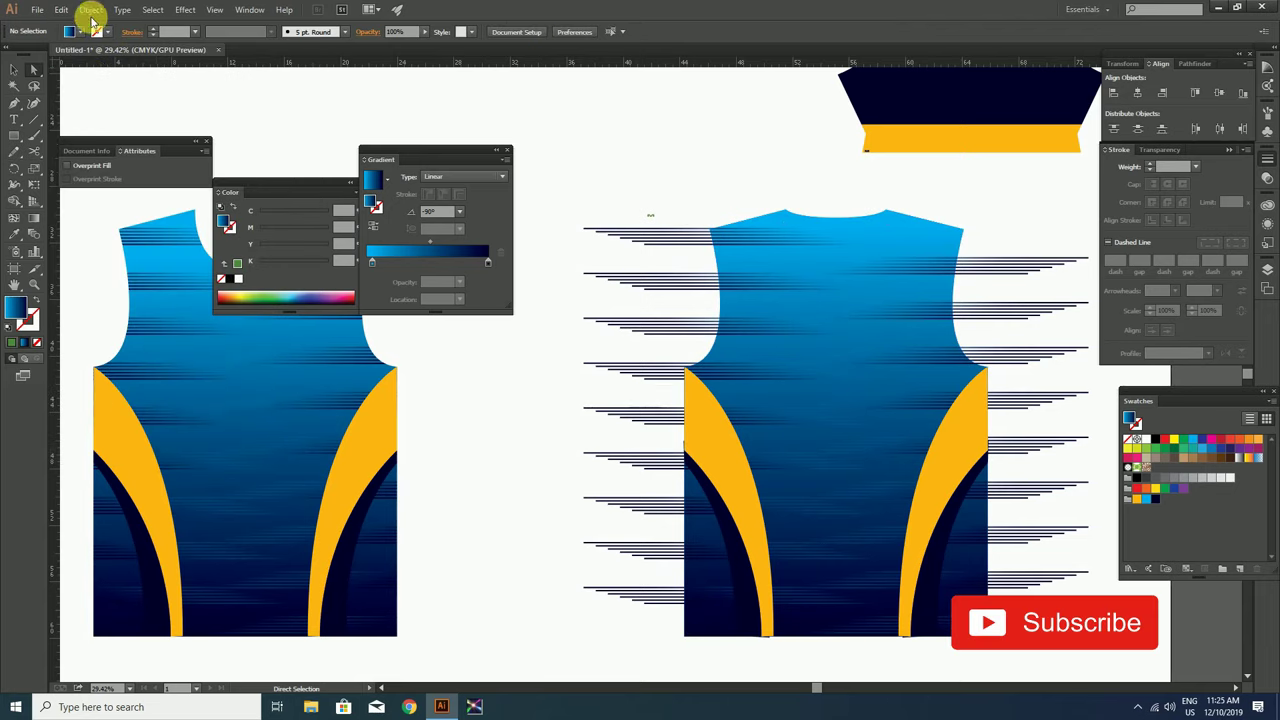
left_click(61, 10)
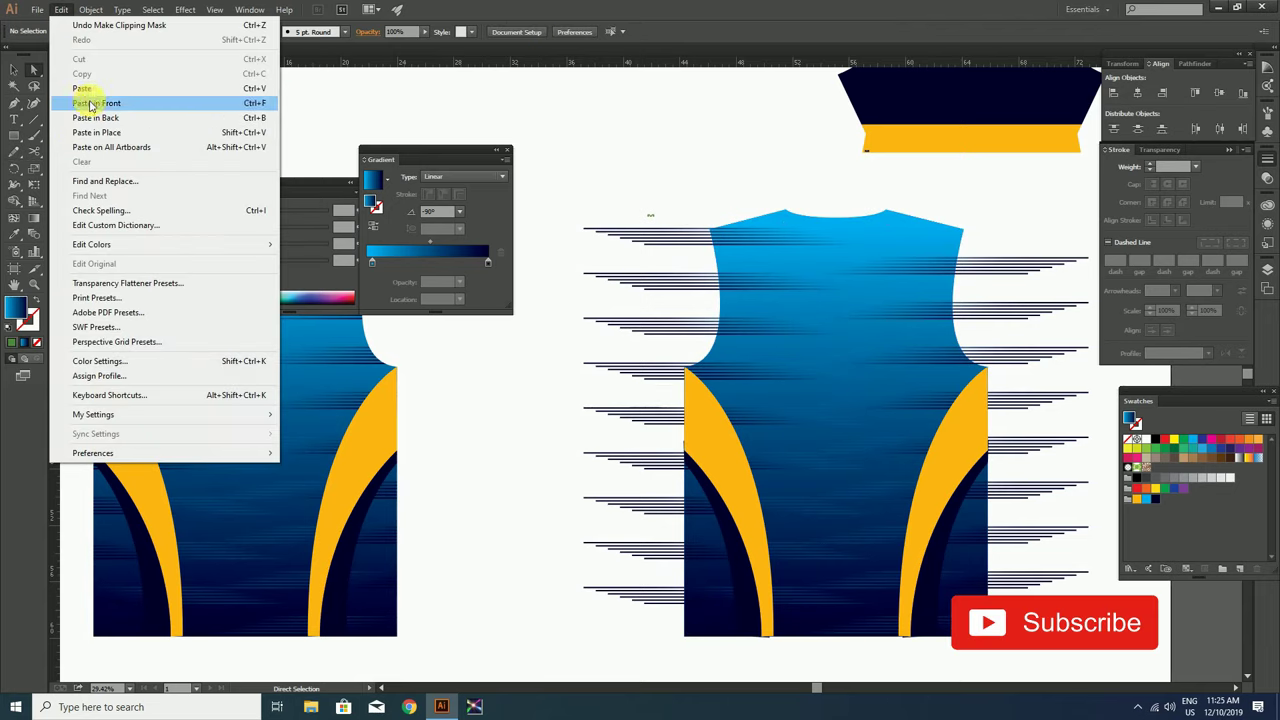
left_click(100, 132)
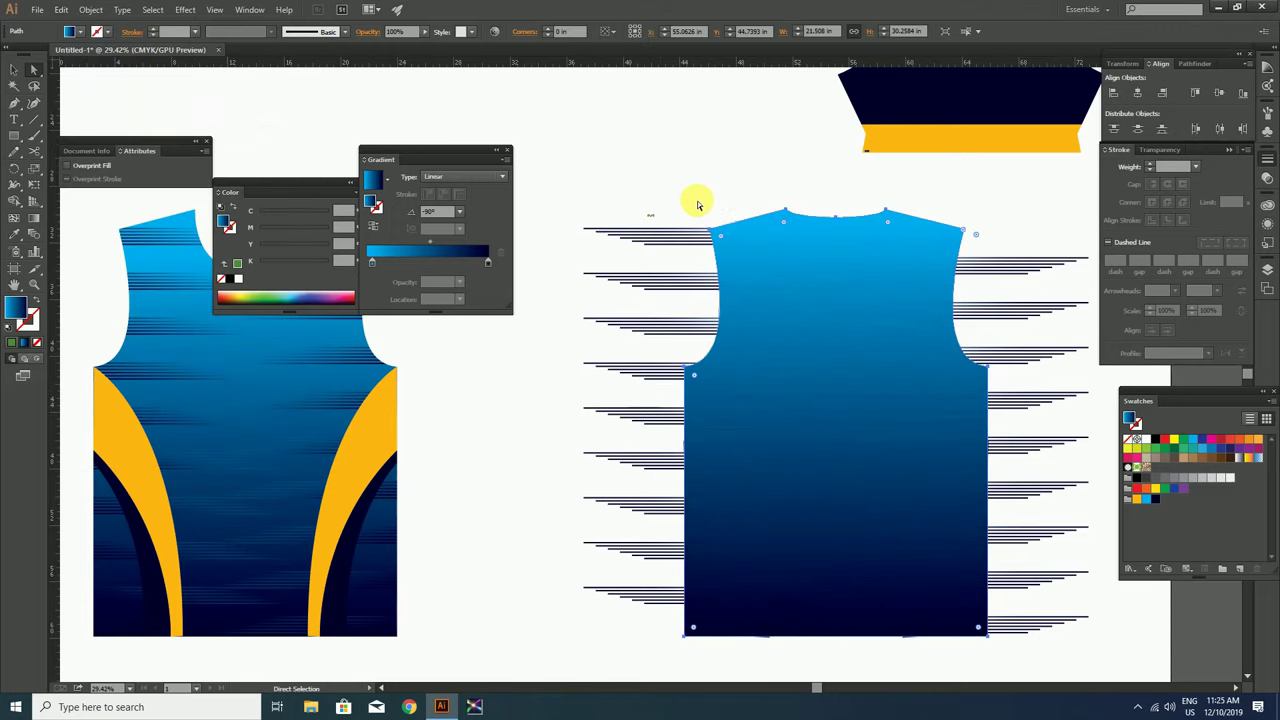
Make a clipping mask from the back stripes group and the pasted outline
key("v")
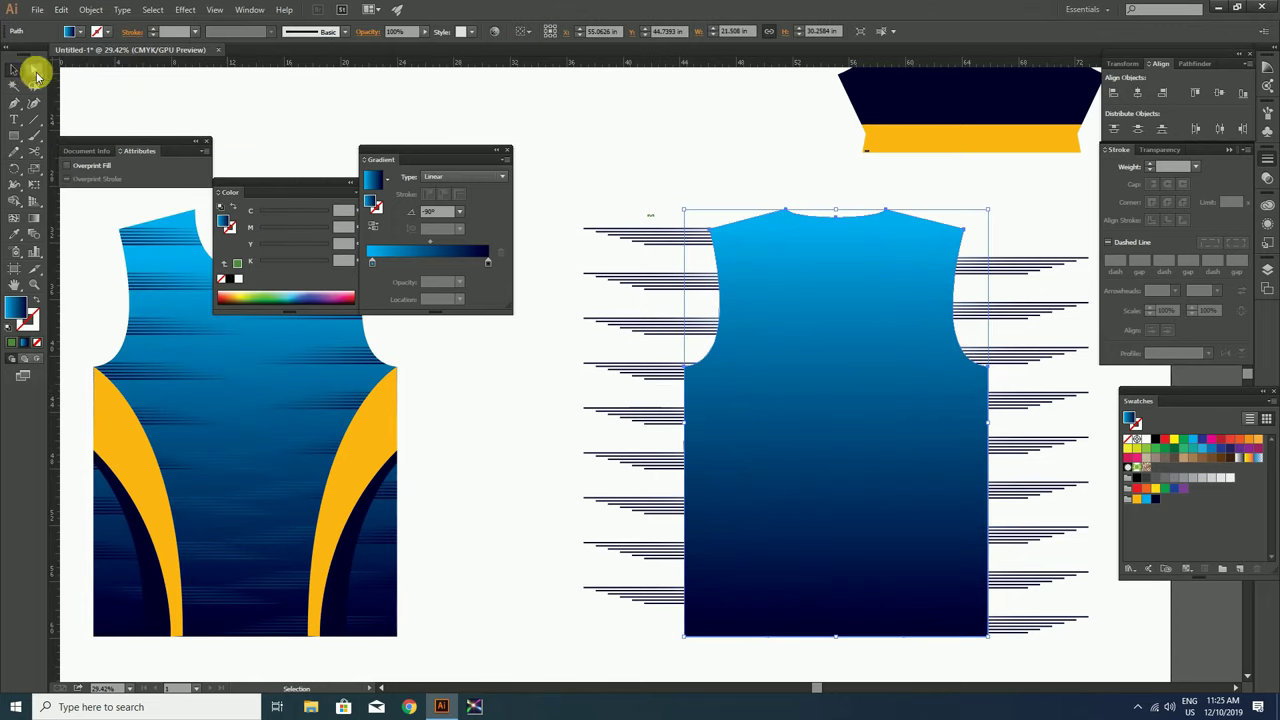
left_click(648, 230)
left_click(668, 240)
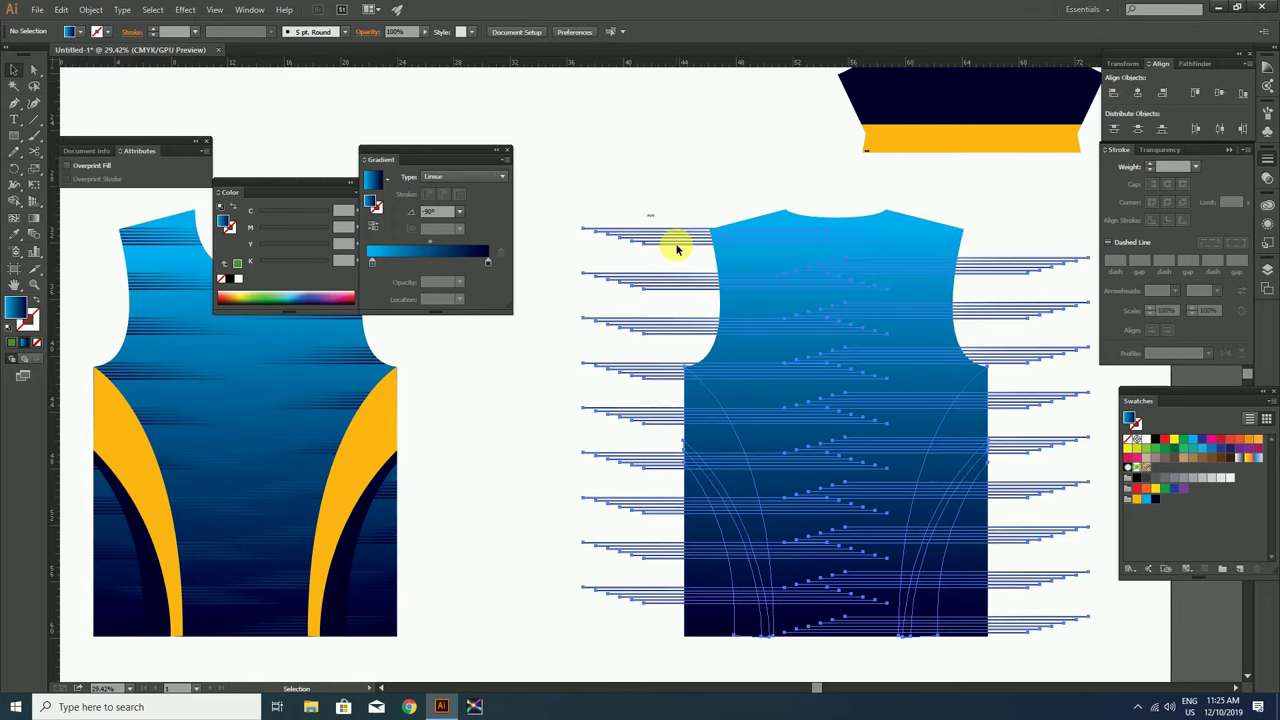
left_click(782, 222, "shift")
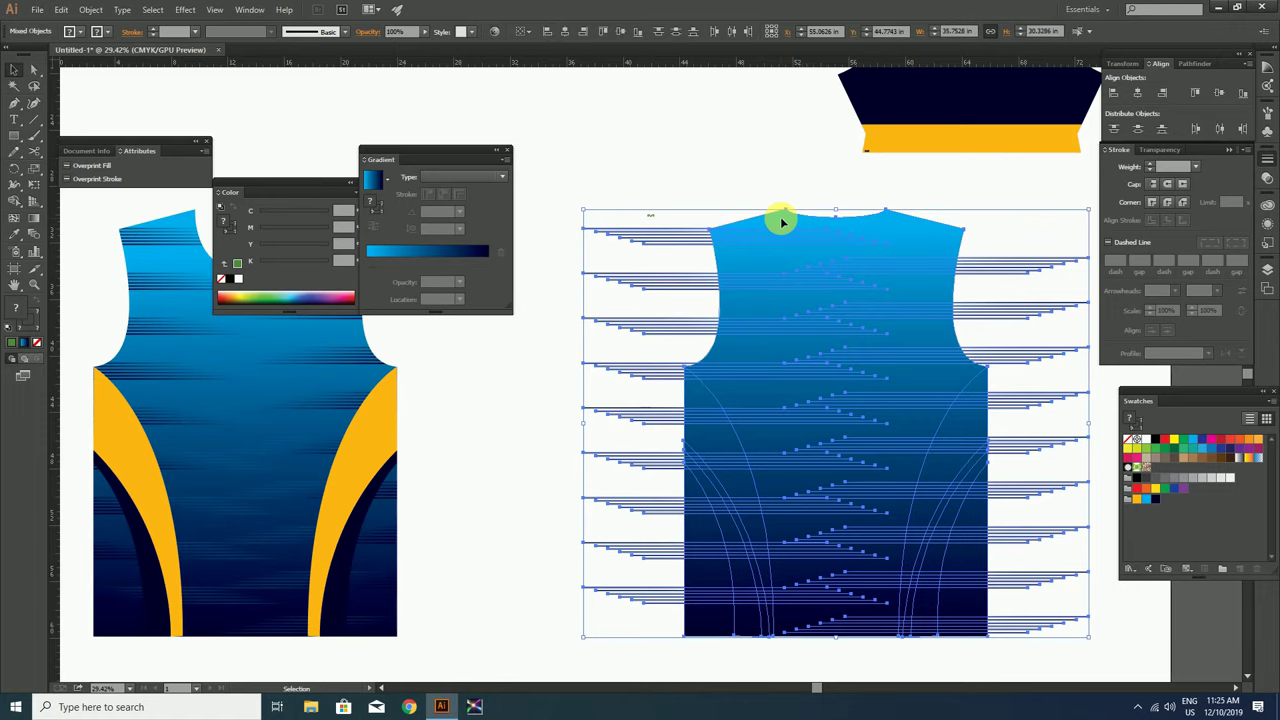
right_click(782, 222)
left_click(851, 295)
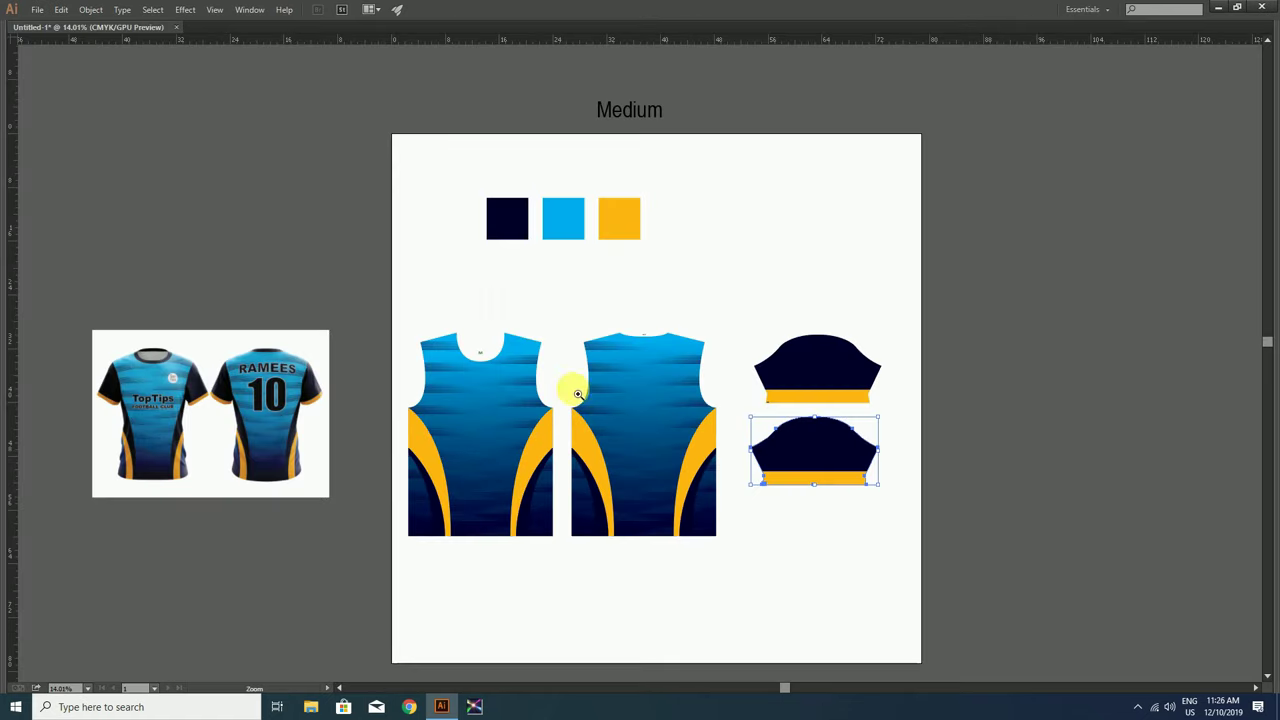
Drag a vertical ruler guide to the front's centre and a horizontal guide to the armhole bottoms
mouse_move(578, 393)
left_mouse_down()
mouse_move(697, 429)
mouse_move(720, 423)
mouse_move(826, 483)
left_mouse_up()
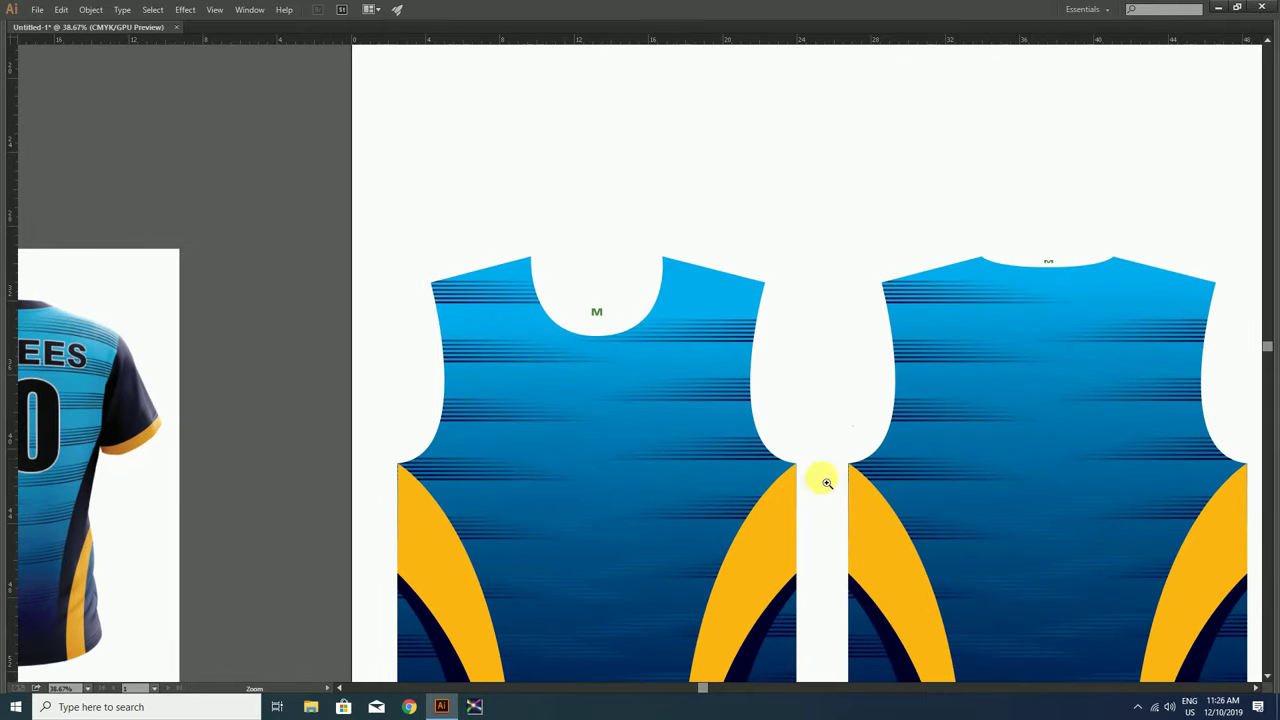
key("v")
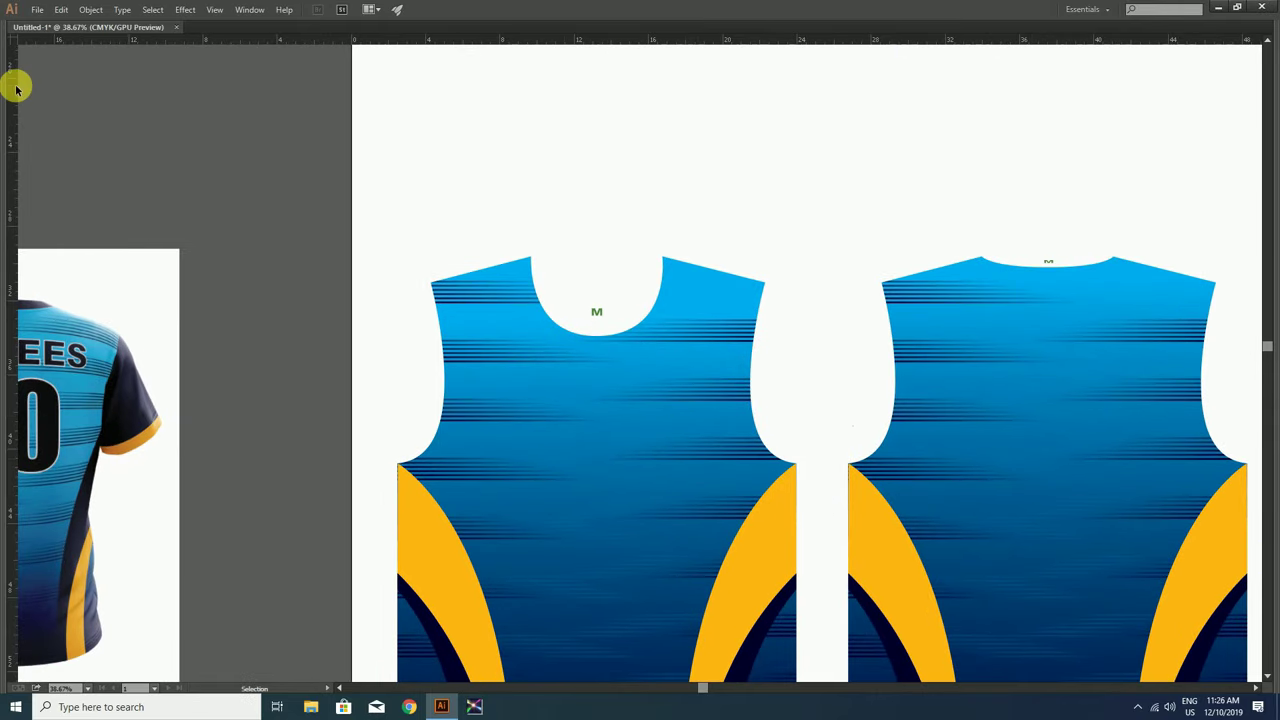
mouse_move(16, 89)
left_mouse_down()
mouse_move(686, 354)
mouse_move(663, 355)
left_mouse_up()
key("z")
left_click_drag(713, 41, 793, 470)
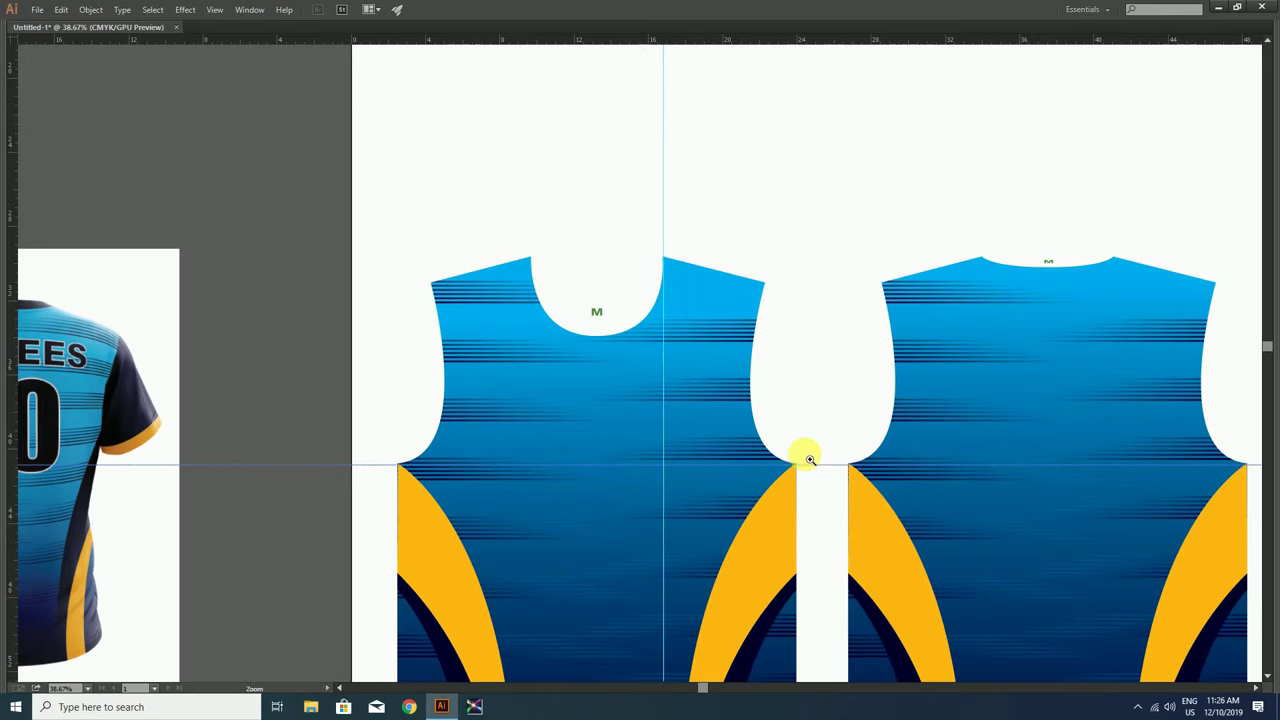
key("ctrl+plus")
key("ctrl+minus")
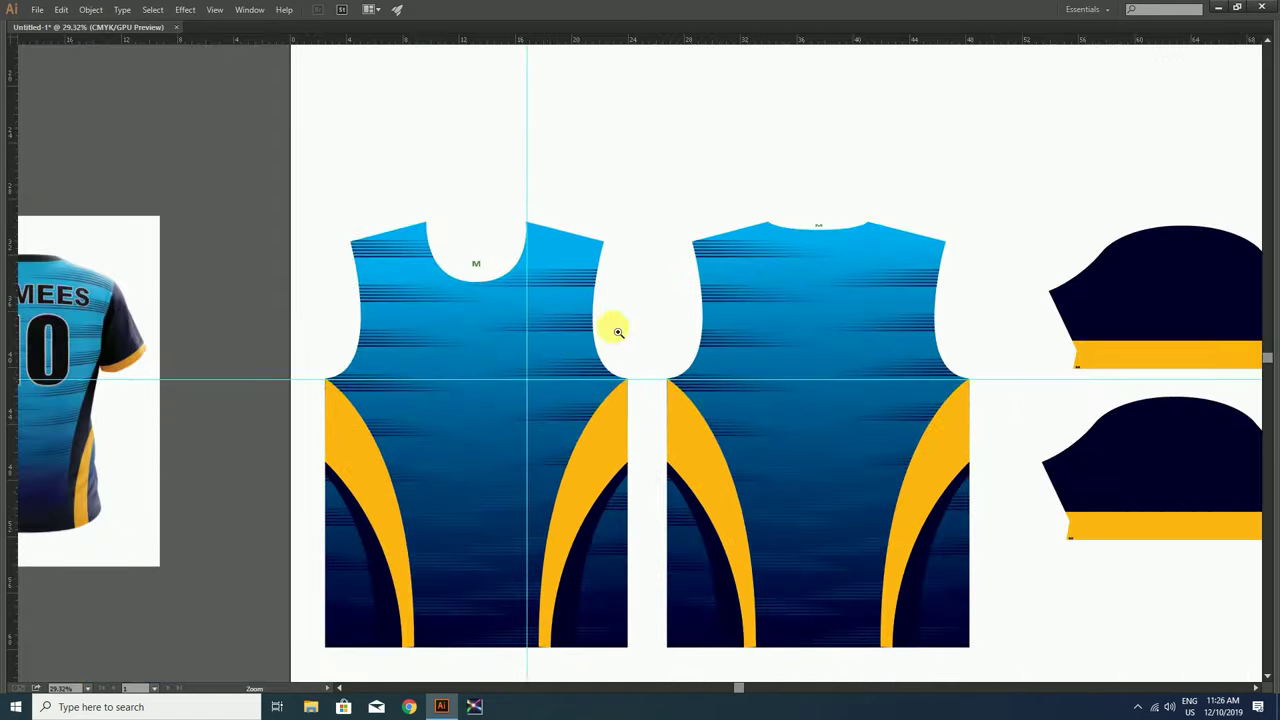
left_click(36, 10)
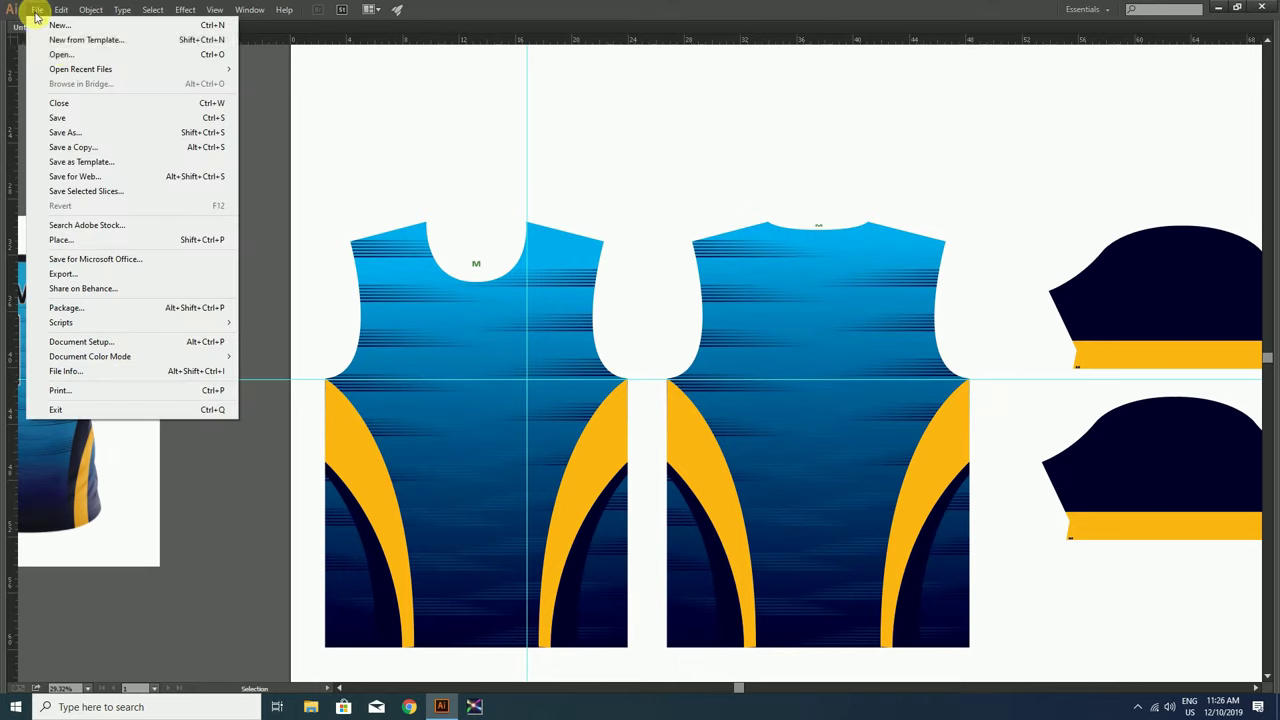
Open Toptips.png from the Desktop and zoom to see the whole logo
left_click(66, 57)
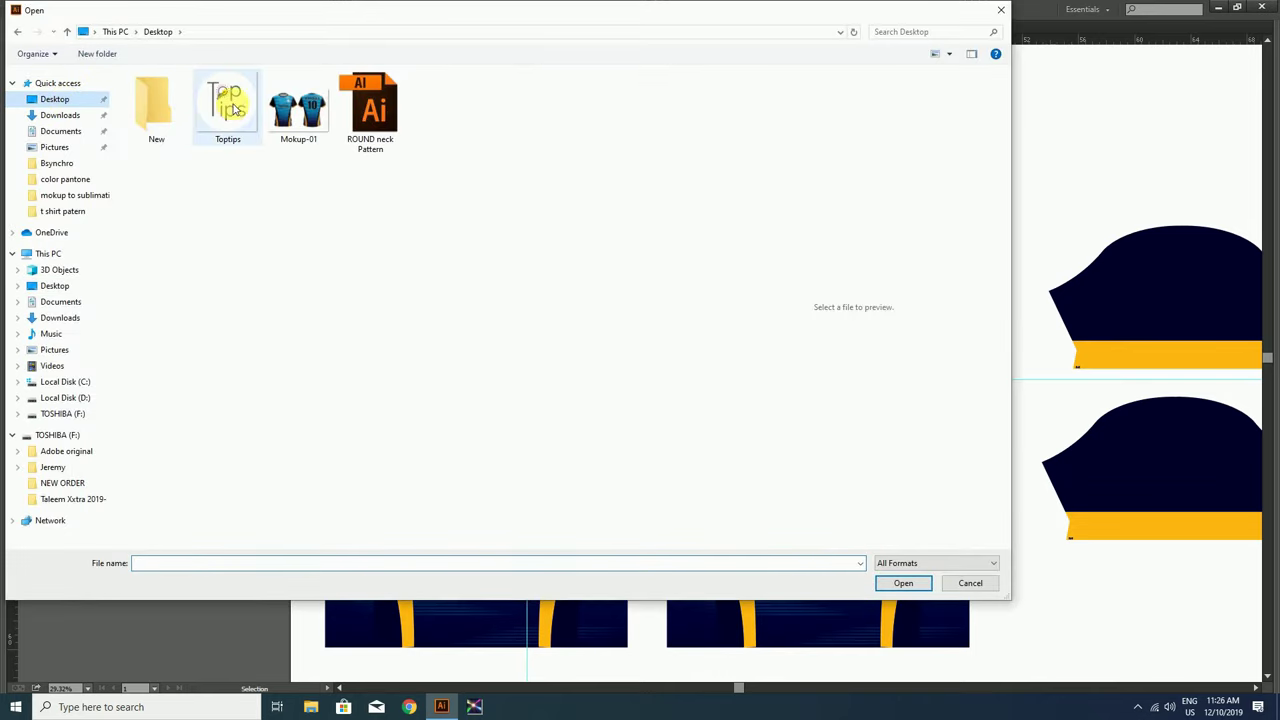
double_click(232, 108)
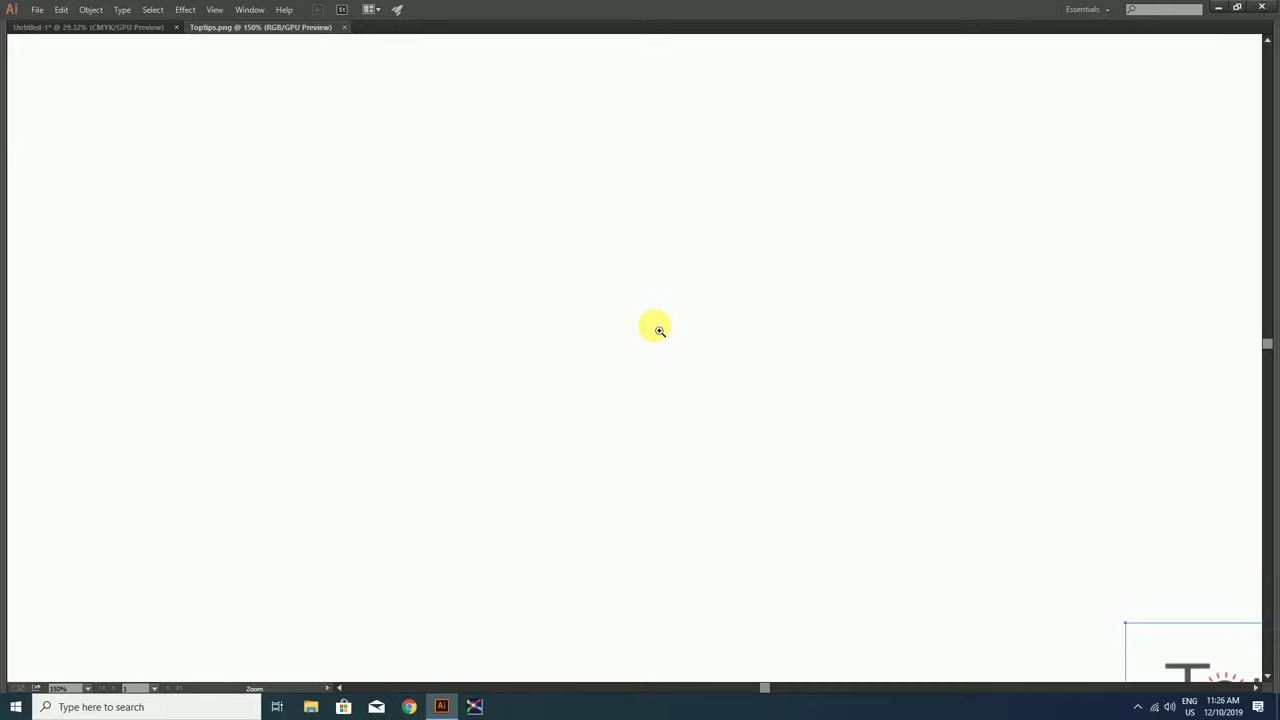
left_click_drag(700, 287, 907, 436)
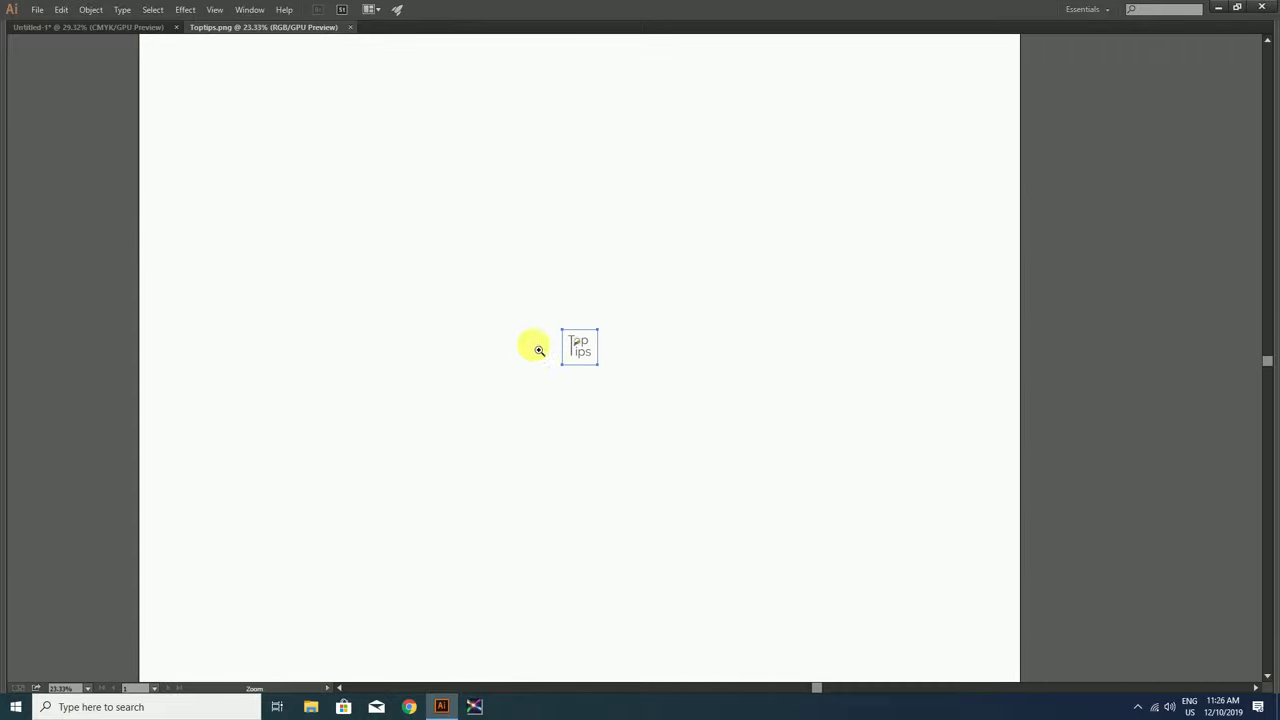
Copy the Toptips logo into the jersey document and place it on the front piece
key("v")
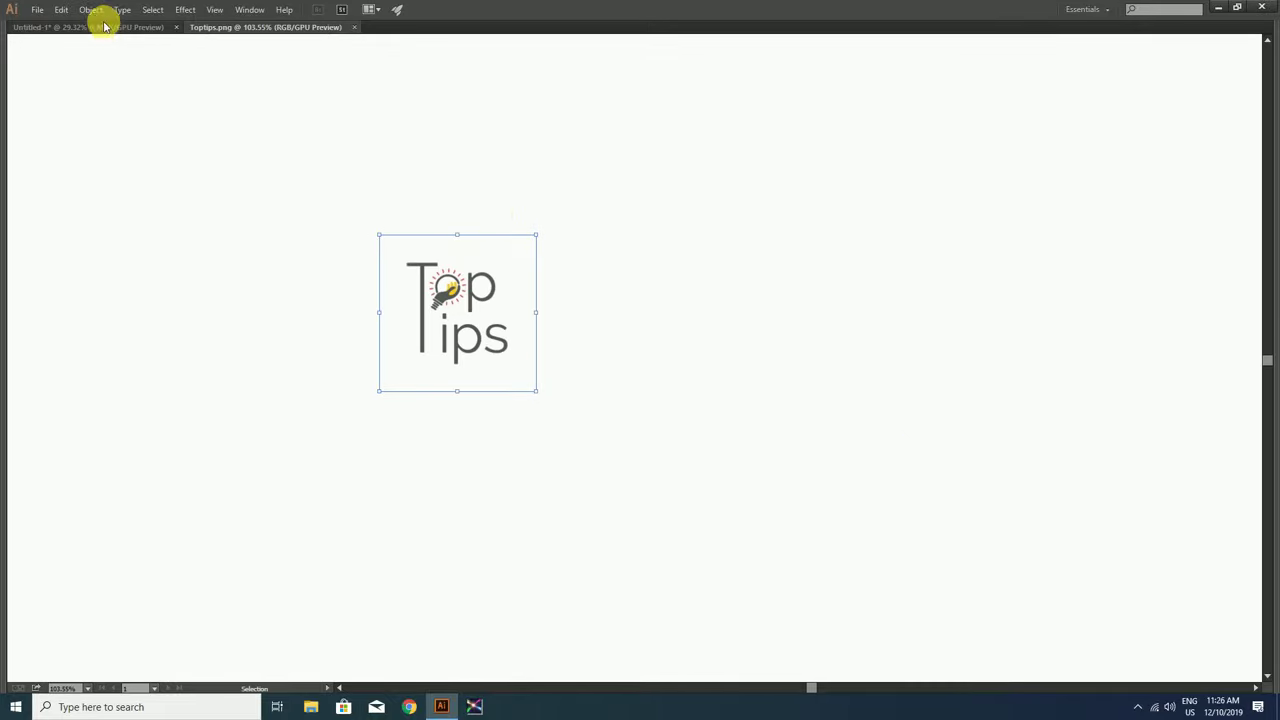
left_click(61, 9)
left_click(89, 75)
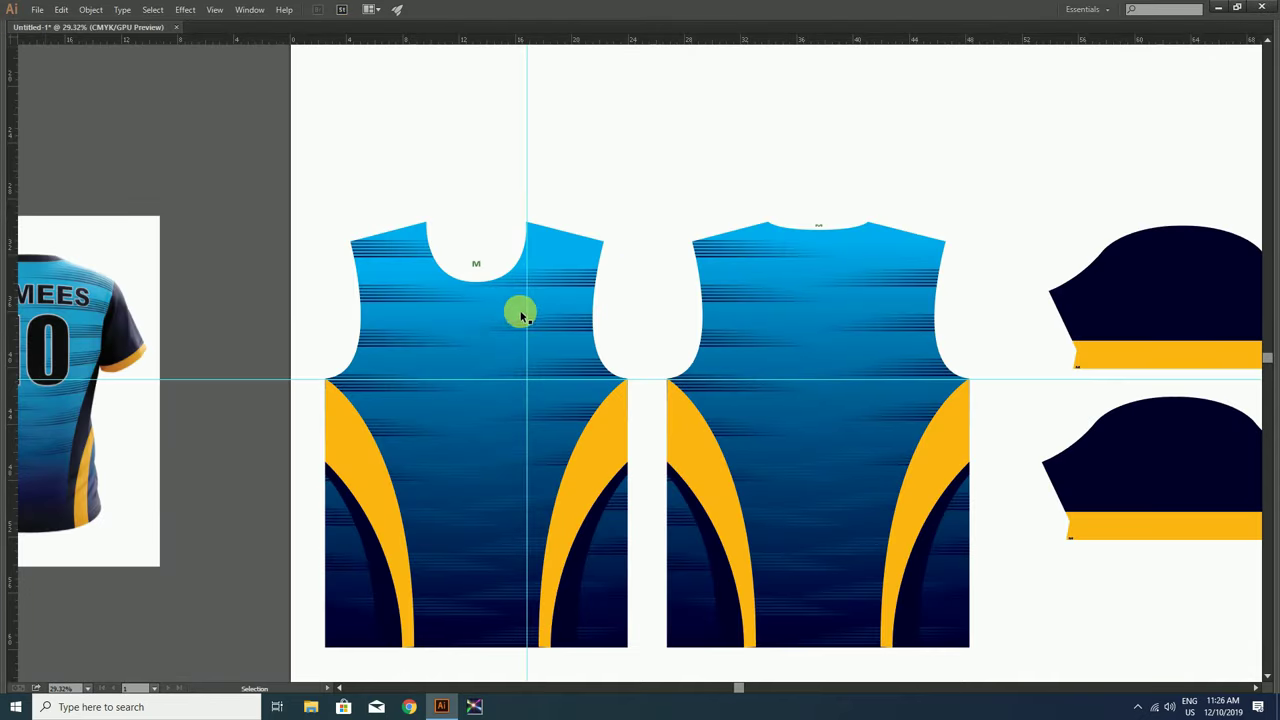
left_click(62, 10)
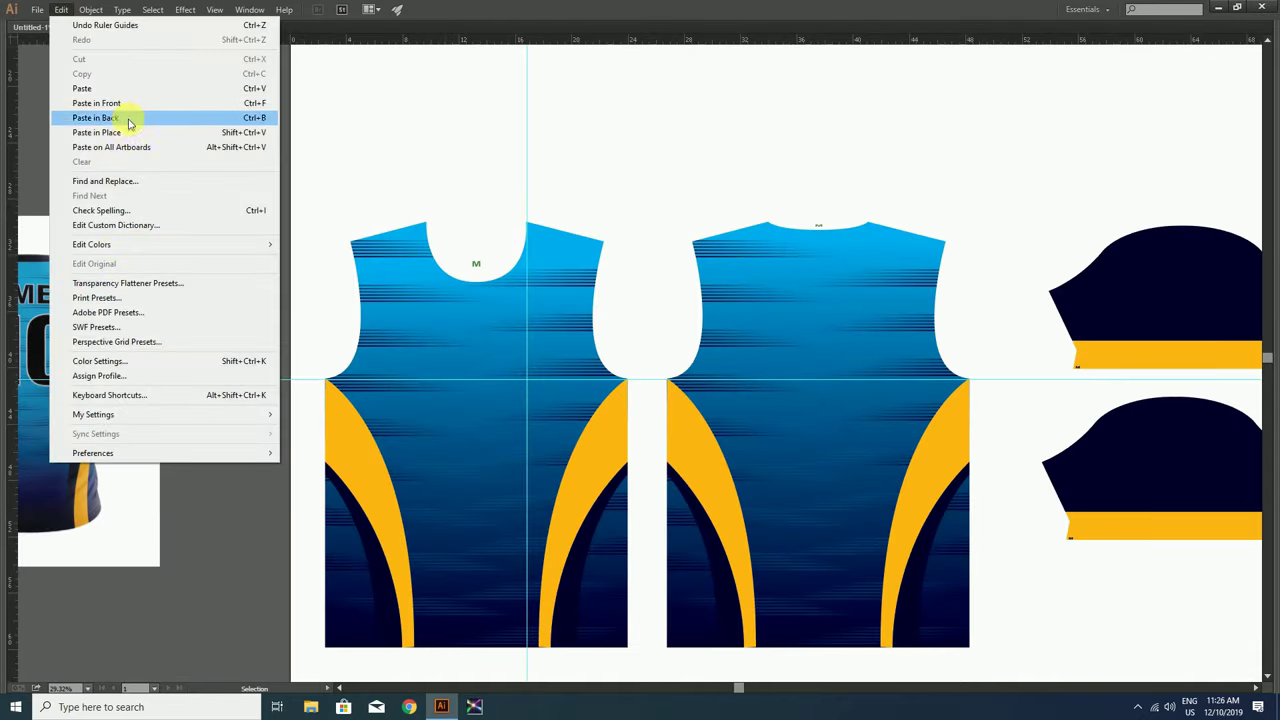
left_click(100, 88)
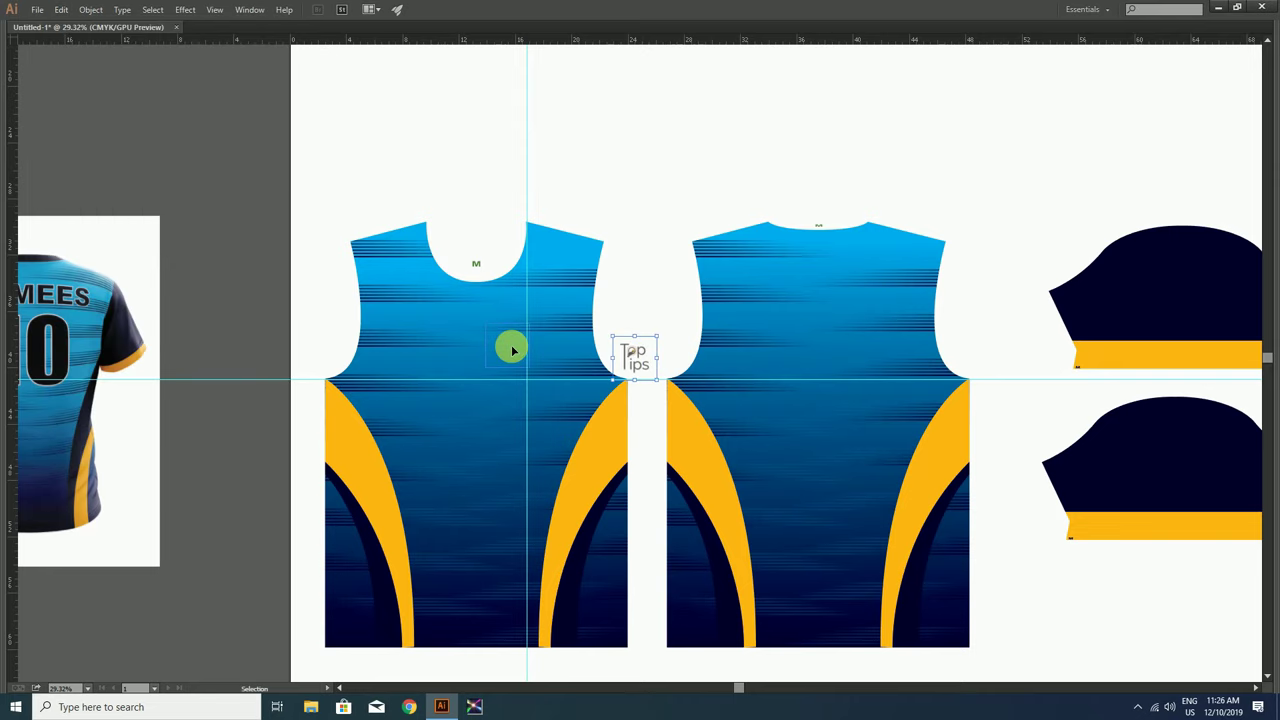
left_click_drag(537, 356, 532, 353)
Resize the logo to 75 mm square and rest its bottom edge on the horizontal guide
key("Tab")
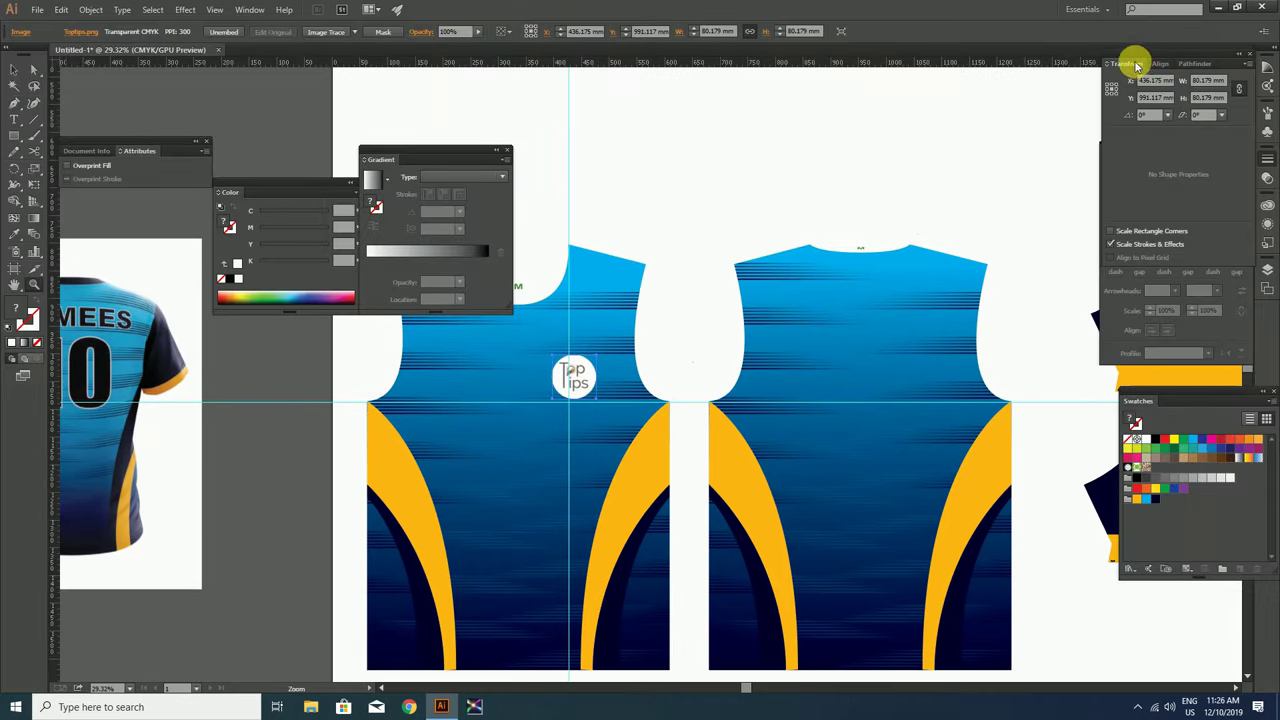
left_click_drag(1026, 98, 672, 297)
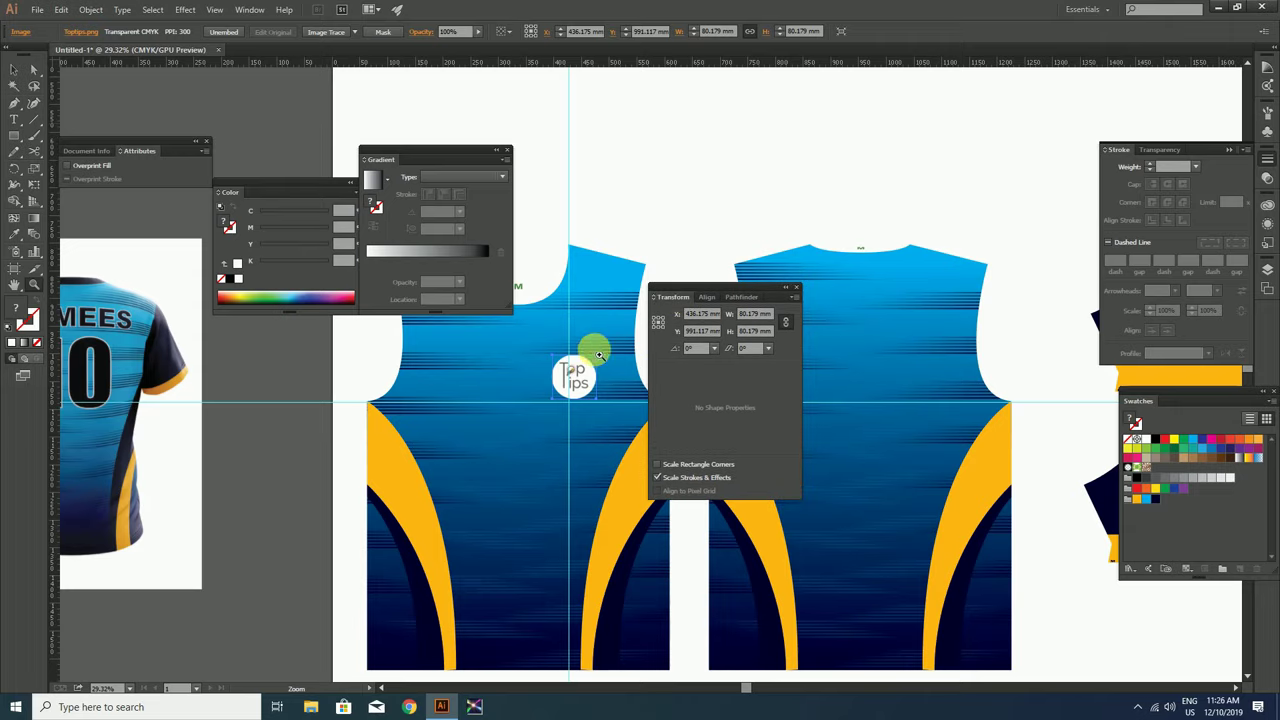
left_click_drag(585, 346, 740, 390)
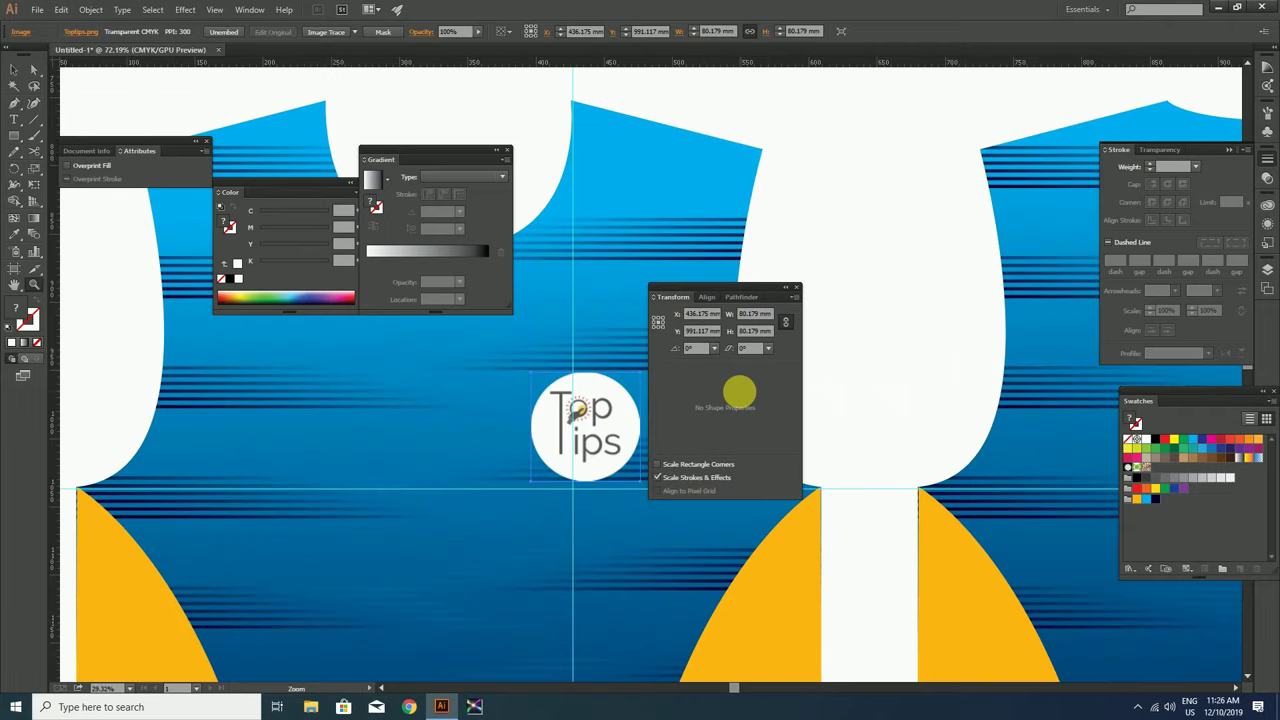
left_click(771, 316)
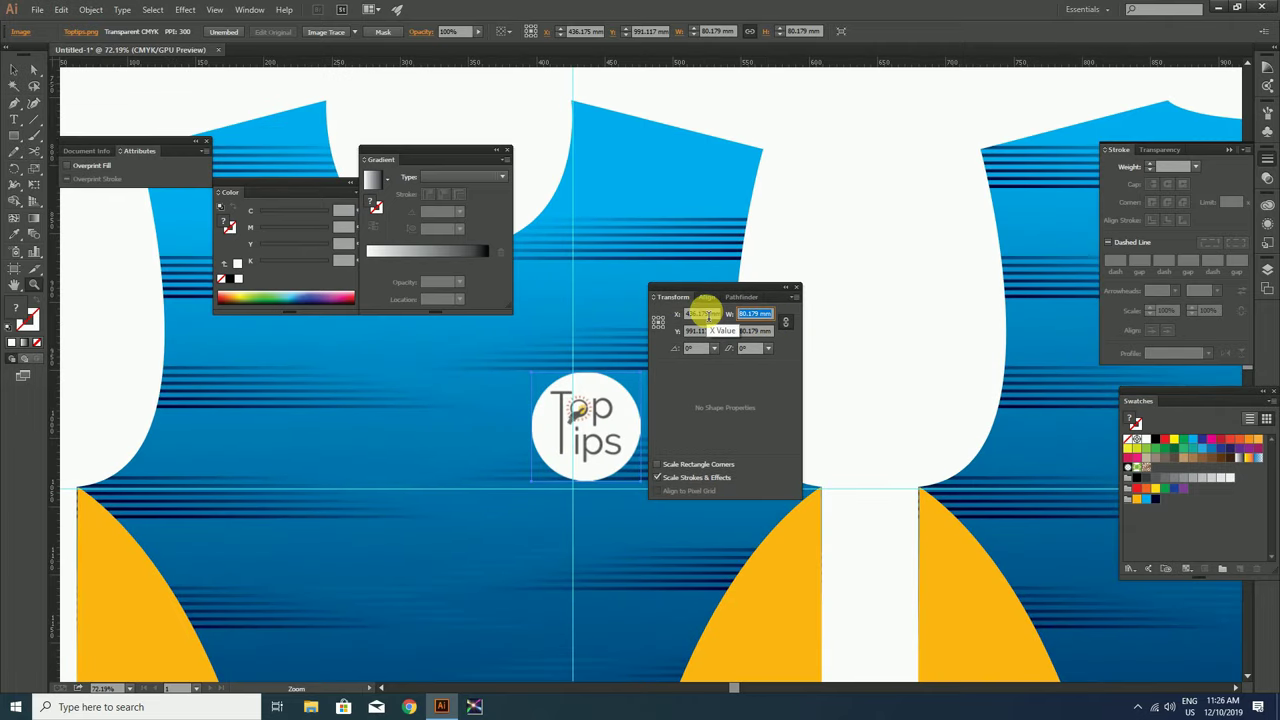
type("75")
left_click(706, 313)
key("Tab")
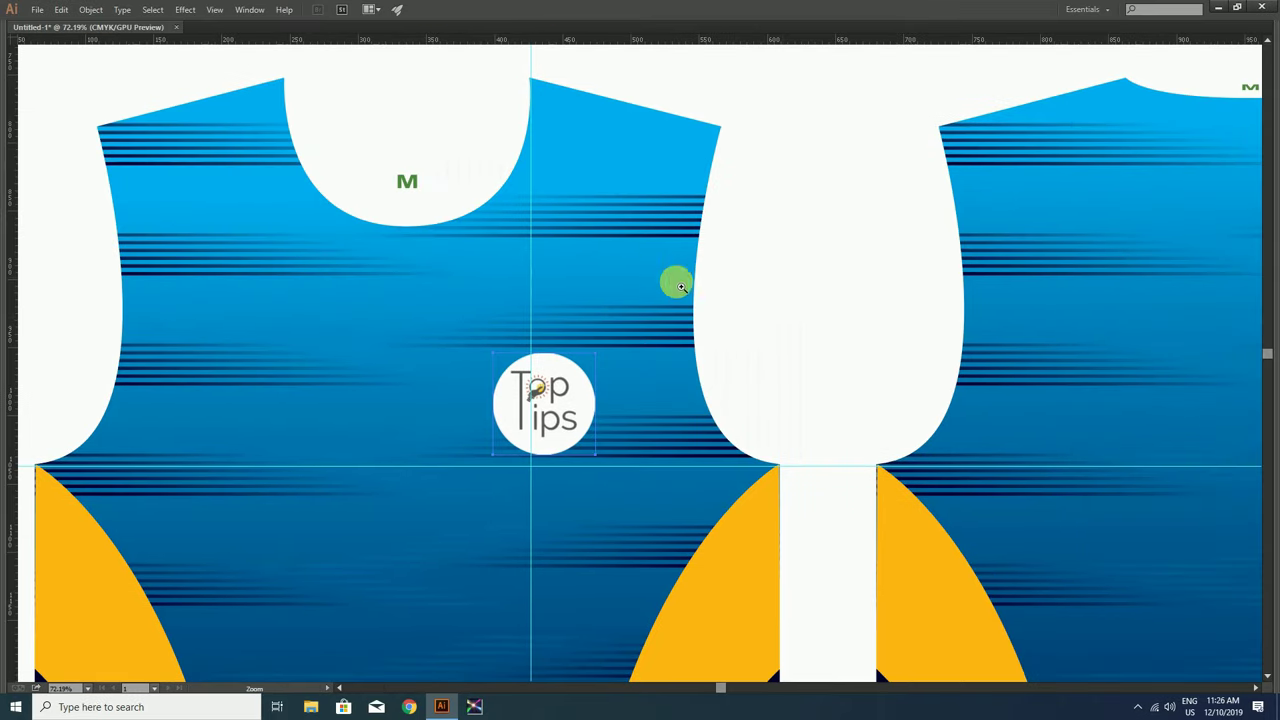
left_click(632, 380)
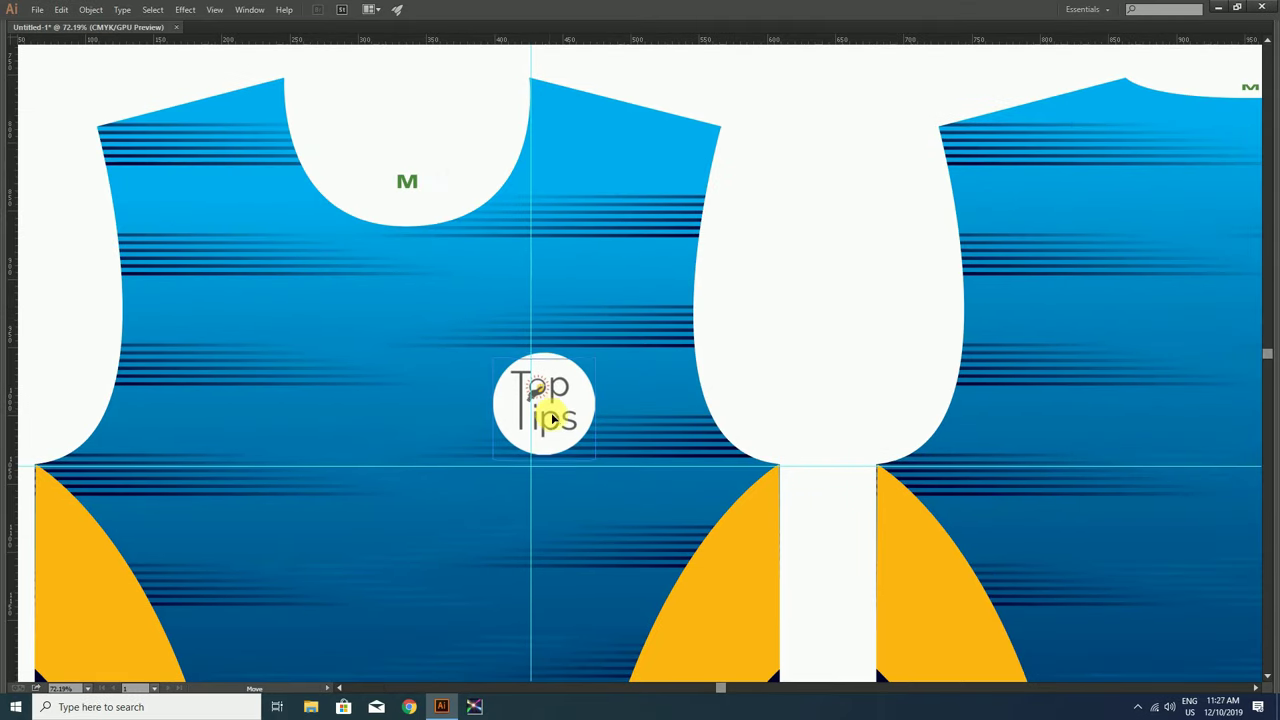
left_click_drag(555, 421, 559, 431)
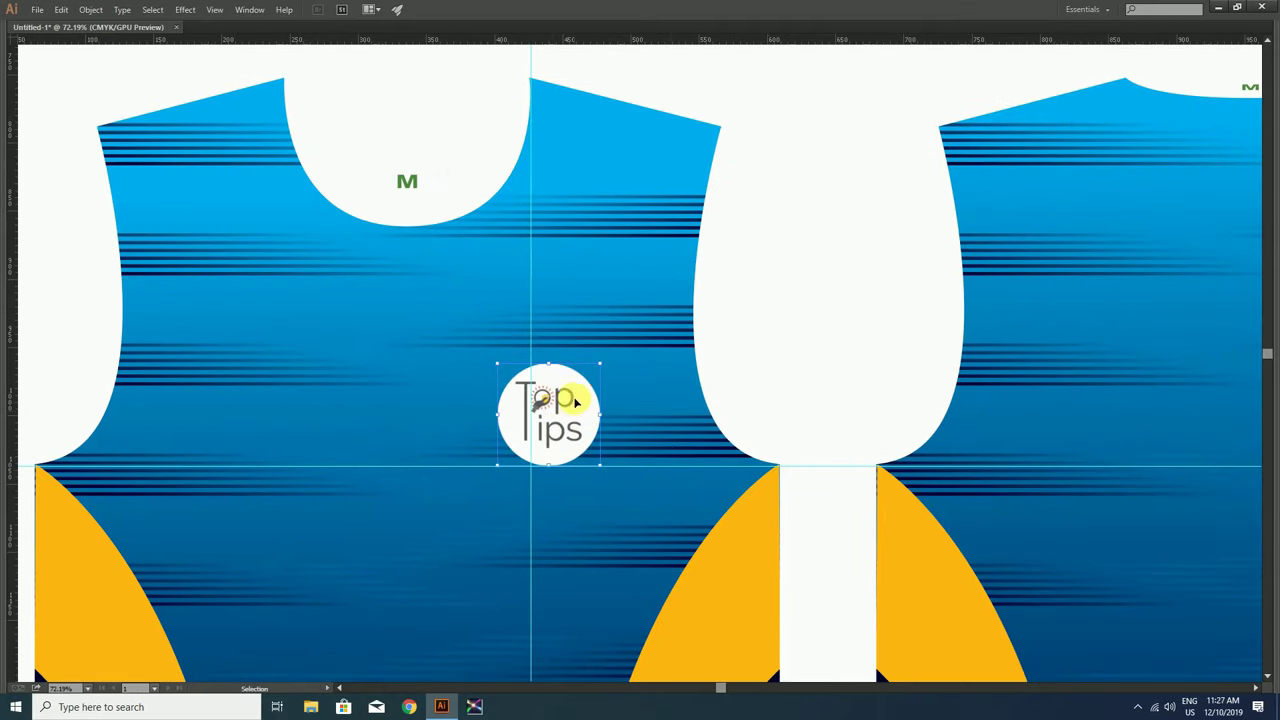
Nudge the logo up twice and zoom out to show both jersey pieces
key("ctrl+0")
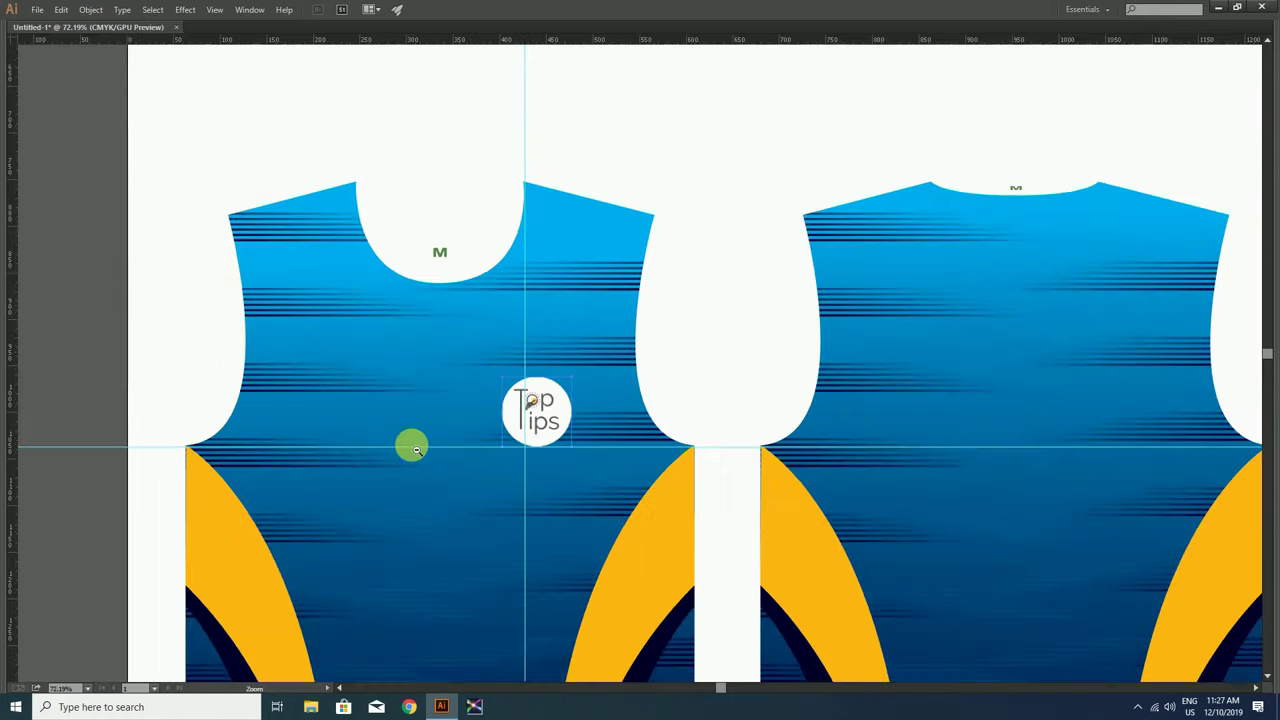
left_click_drag(508, 456, 680, 288)
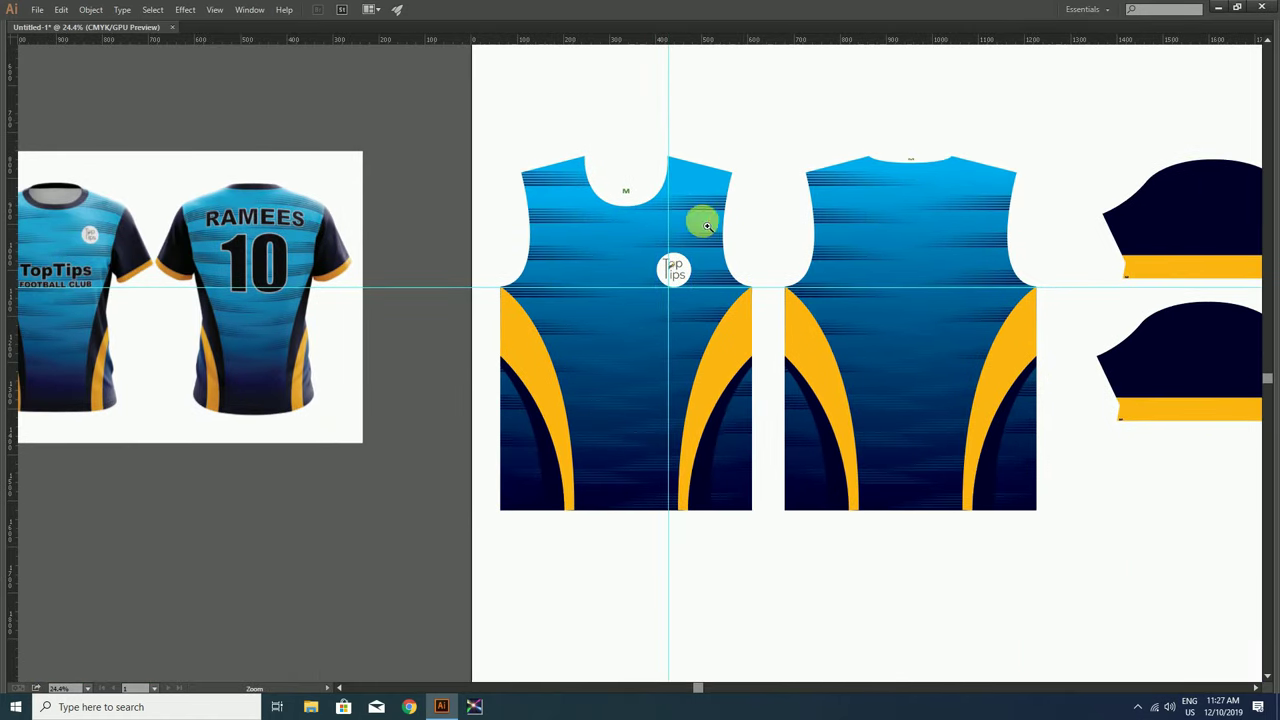
scroll(700, 220, "up", 3)
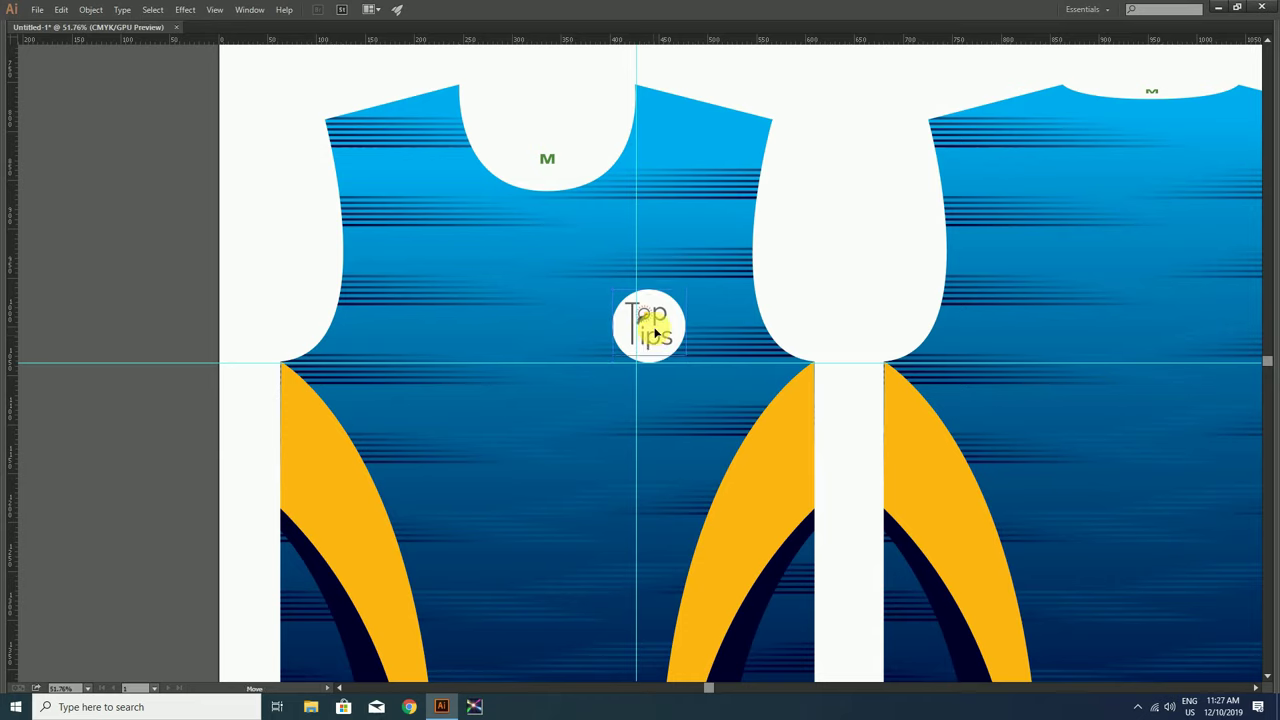
left_click(655, 333)
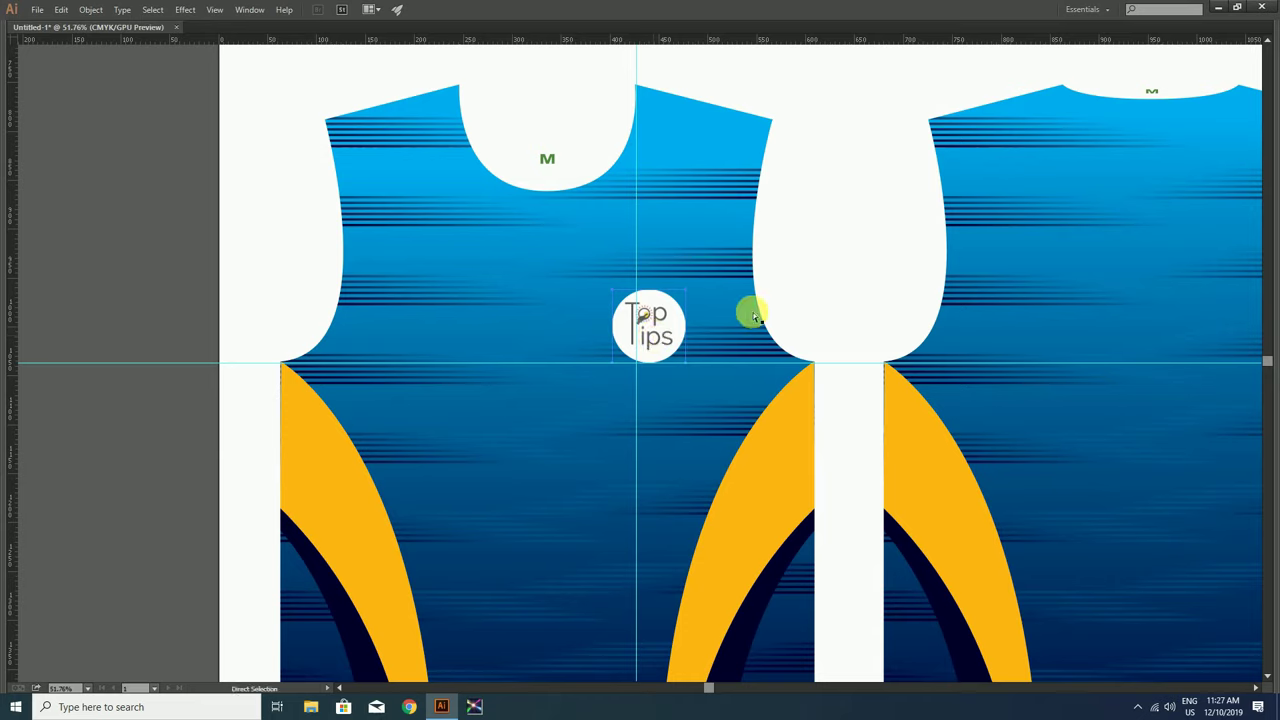
key("ctrl+k")
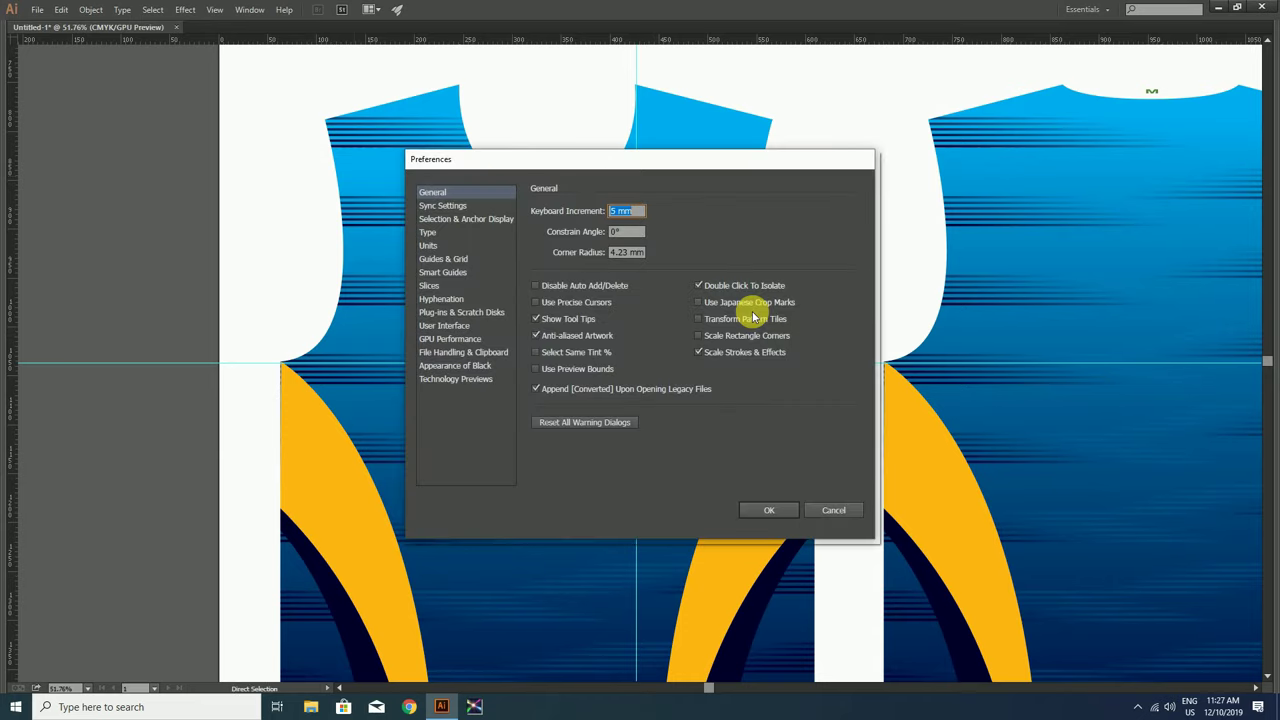
key("Return")
key("Up")
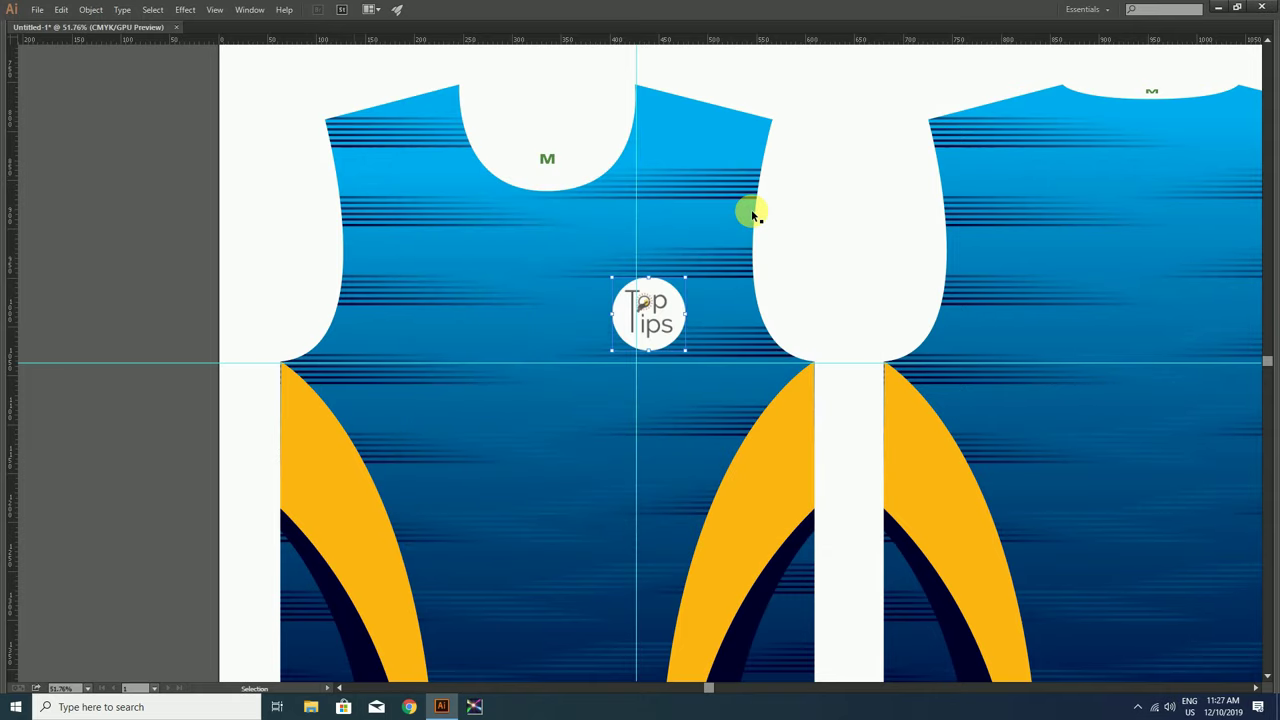
key("Up")
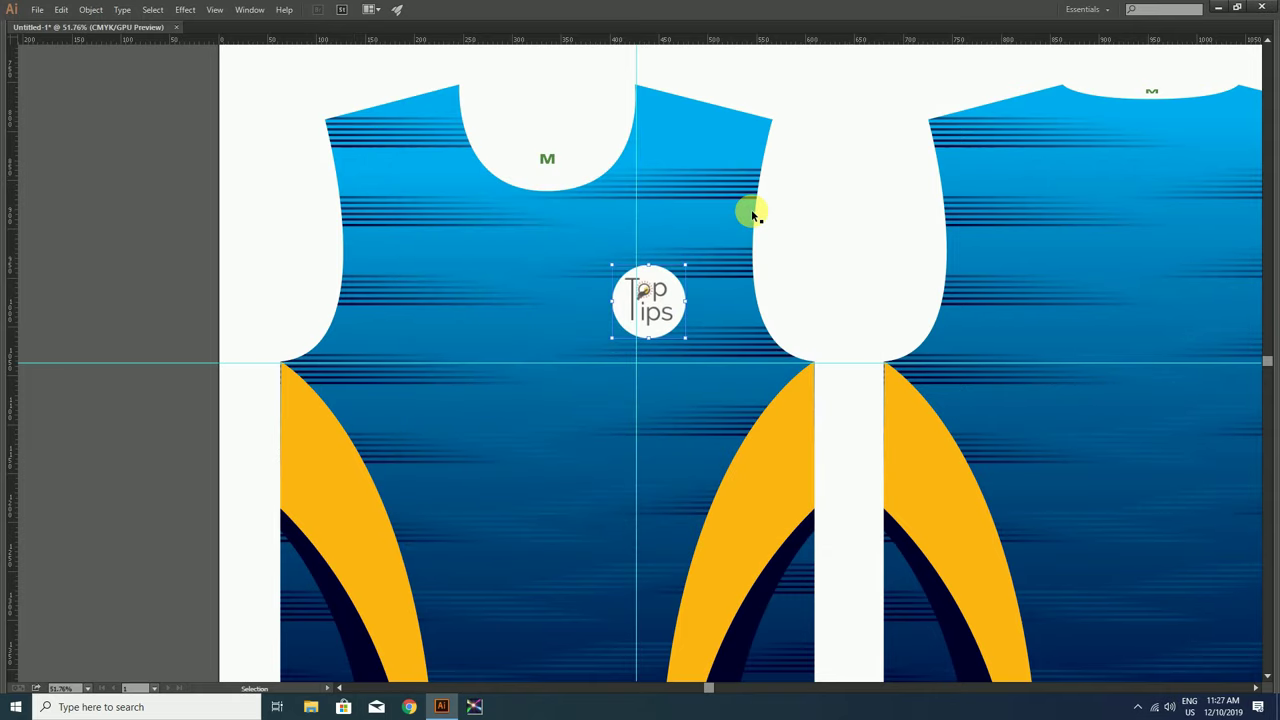
key("z")
left_click_drag(858, 240, 812, 330)
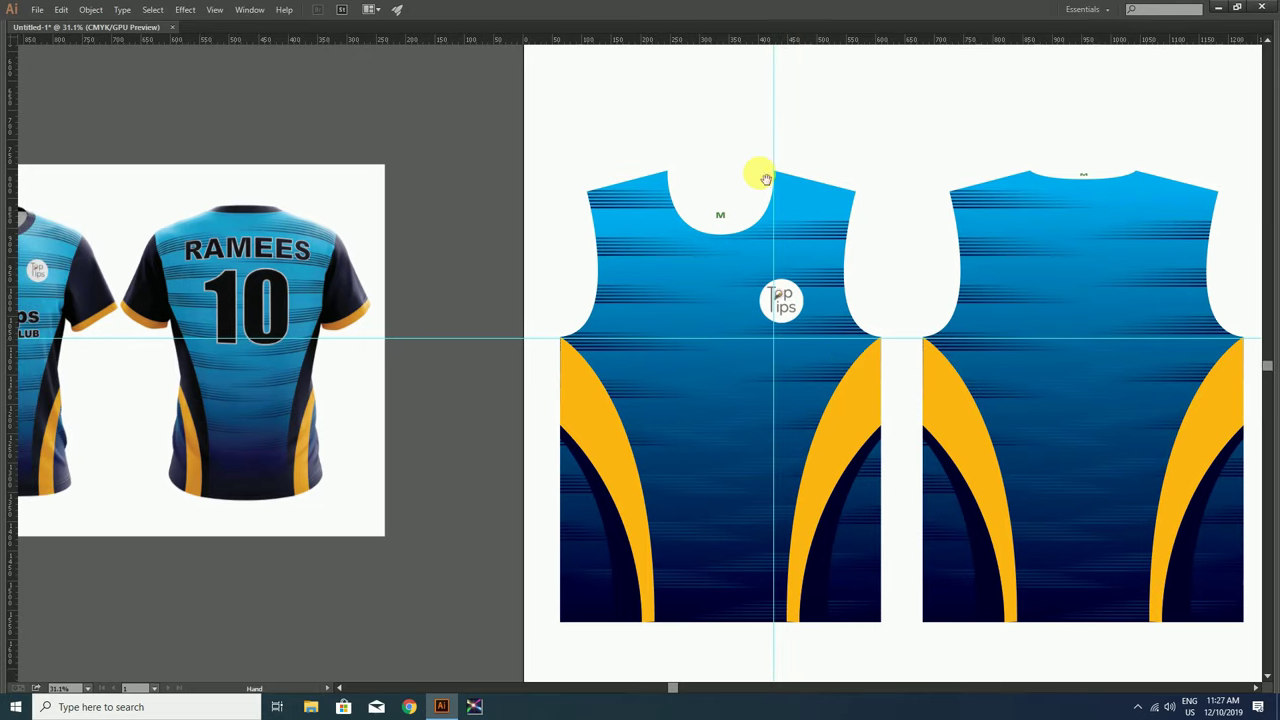
Type 'TopTips' in large text above the jersey
left_click_drag(765, 179, 778, 324)
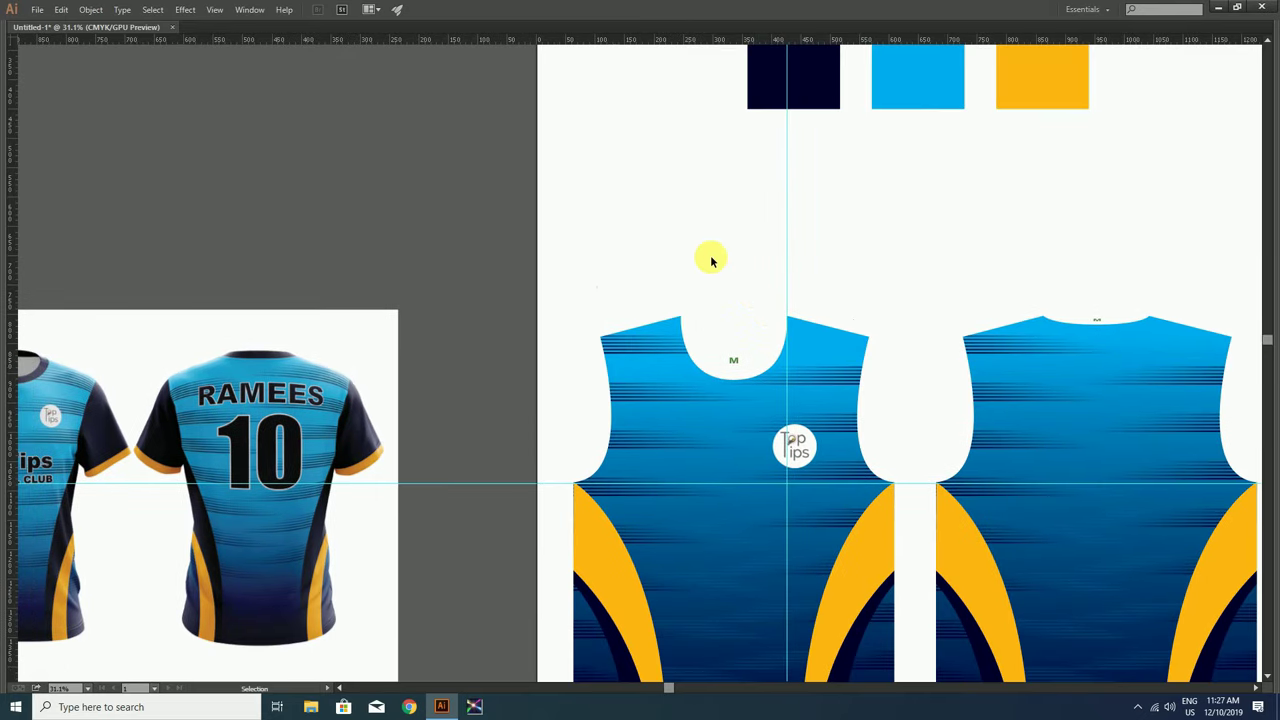
key("t")
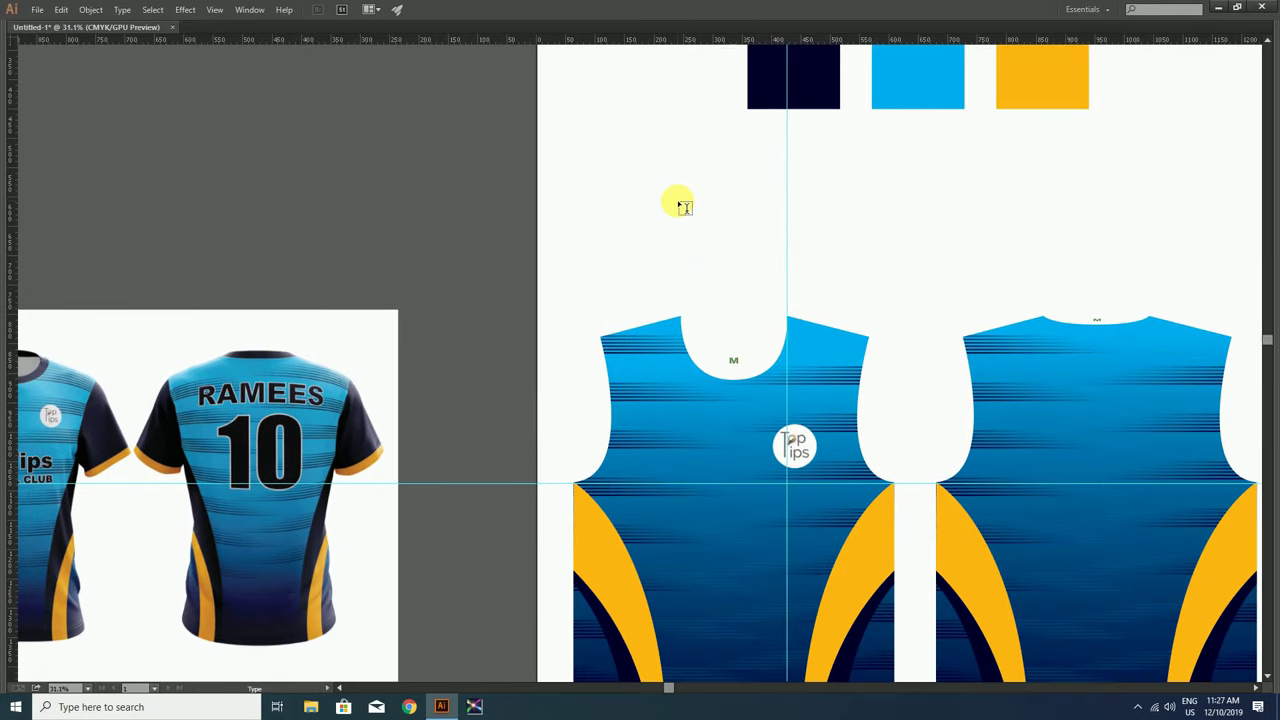
key("v")
key("Tab")
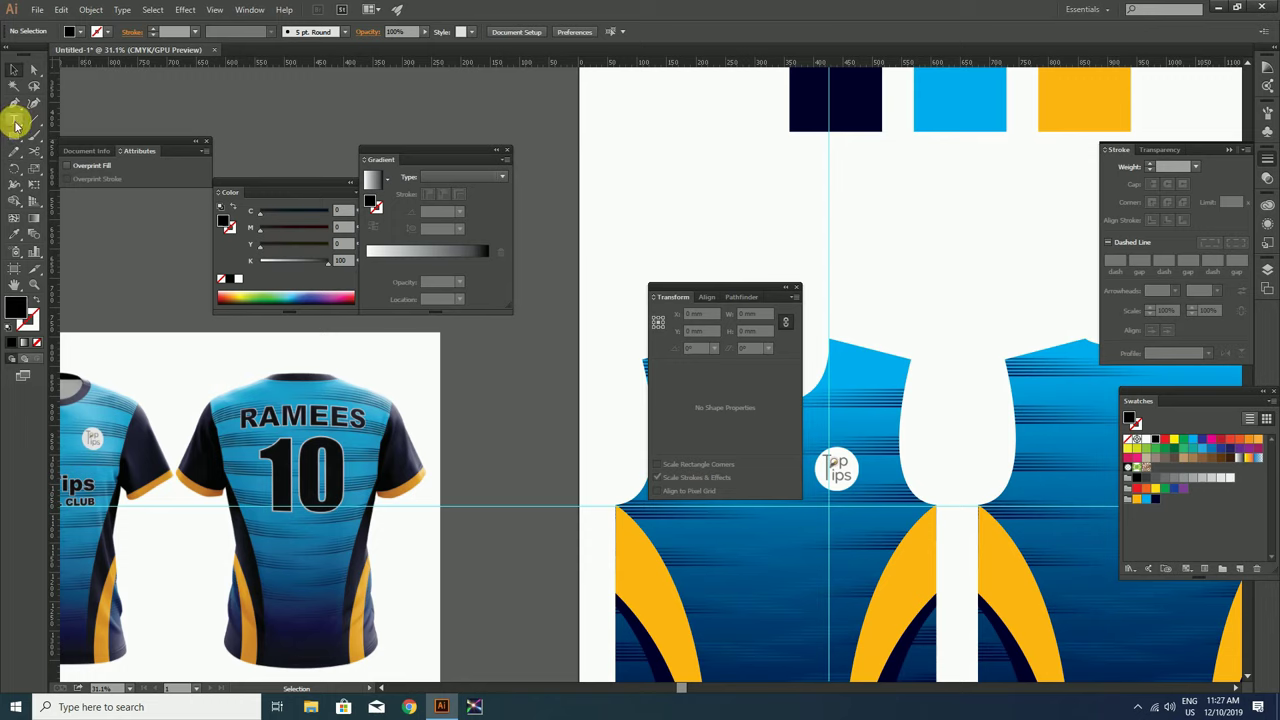
left_click(15, 122)
left_click(704, 200)
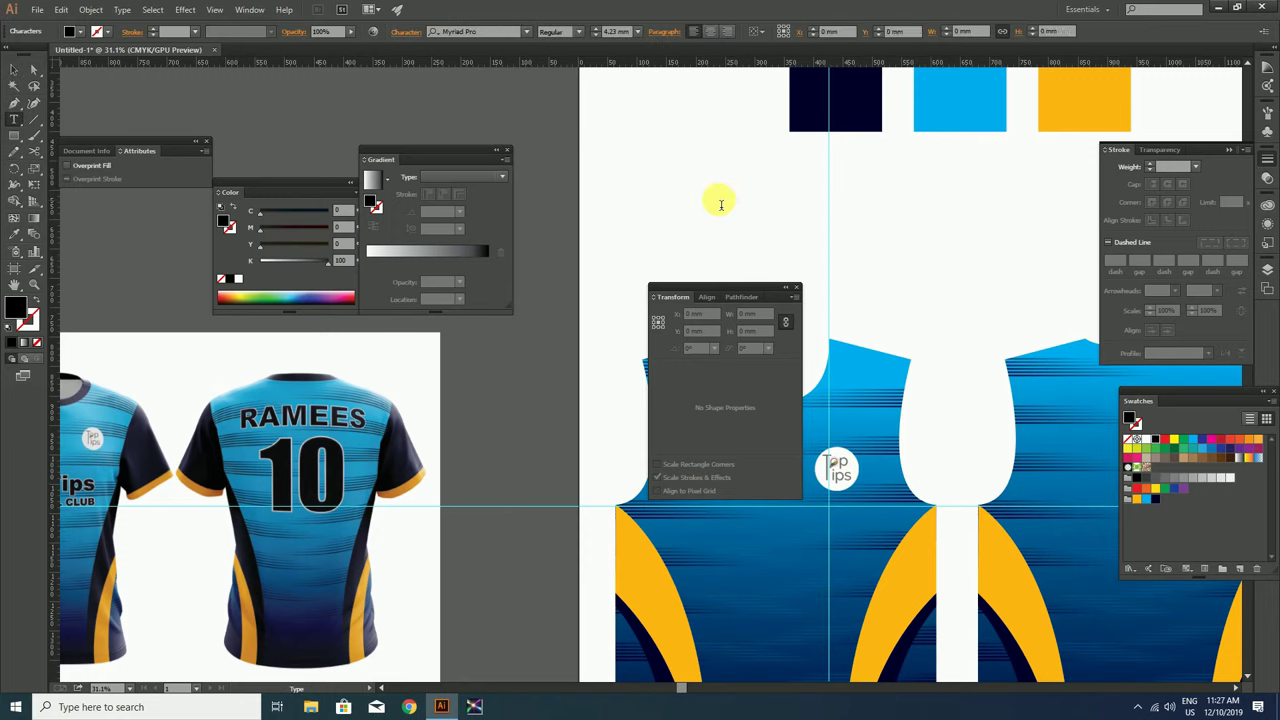
left_click(617, 32)
type("TopTips")
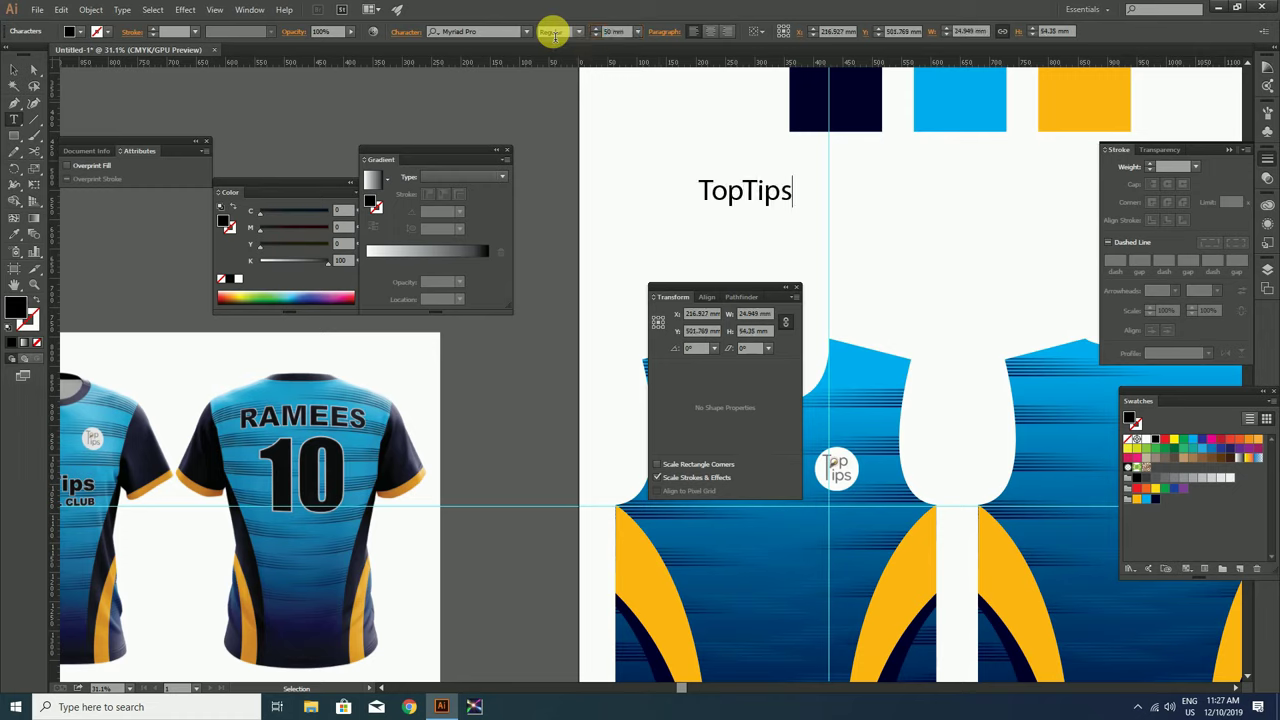
key("Escape")
Set TopTips to Arial Black with a navy fill and a 3 pt white stroke
left_click(477, 31)
left_click(470, 131)
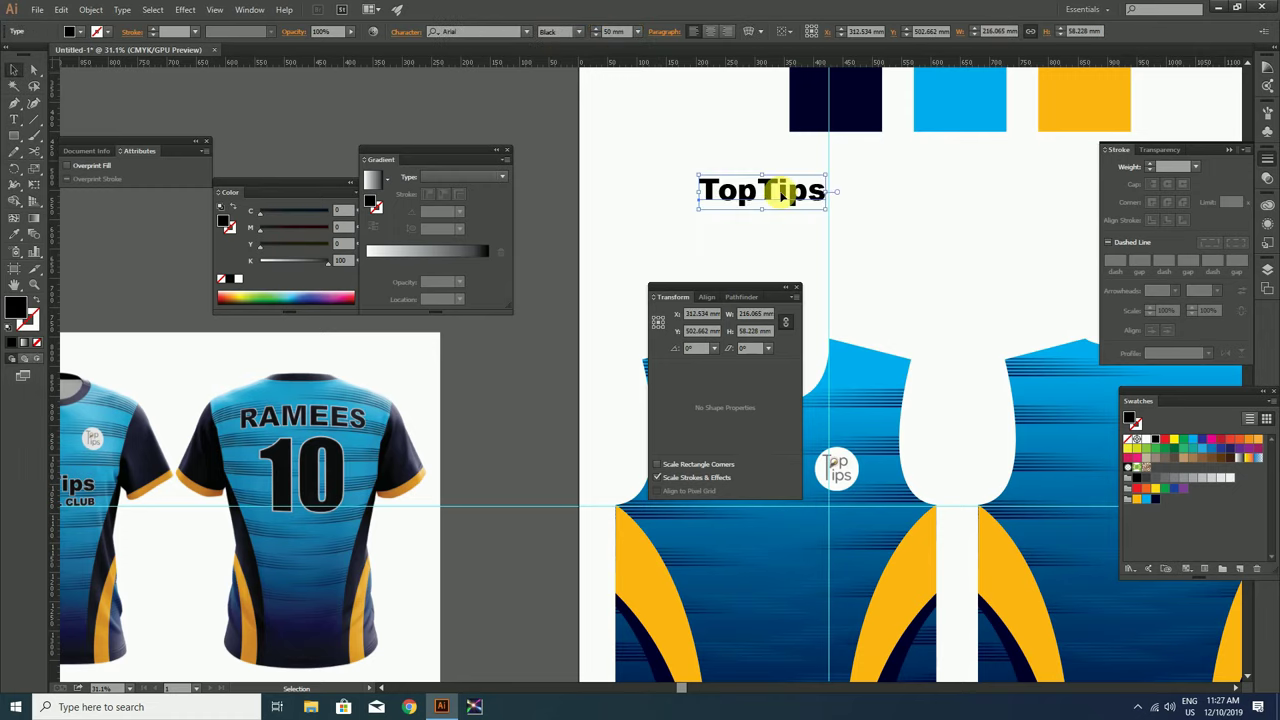
left_click(1156, 499)
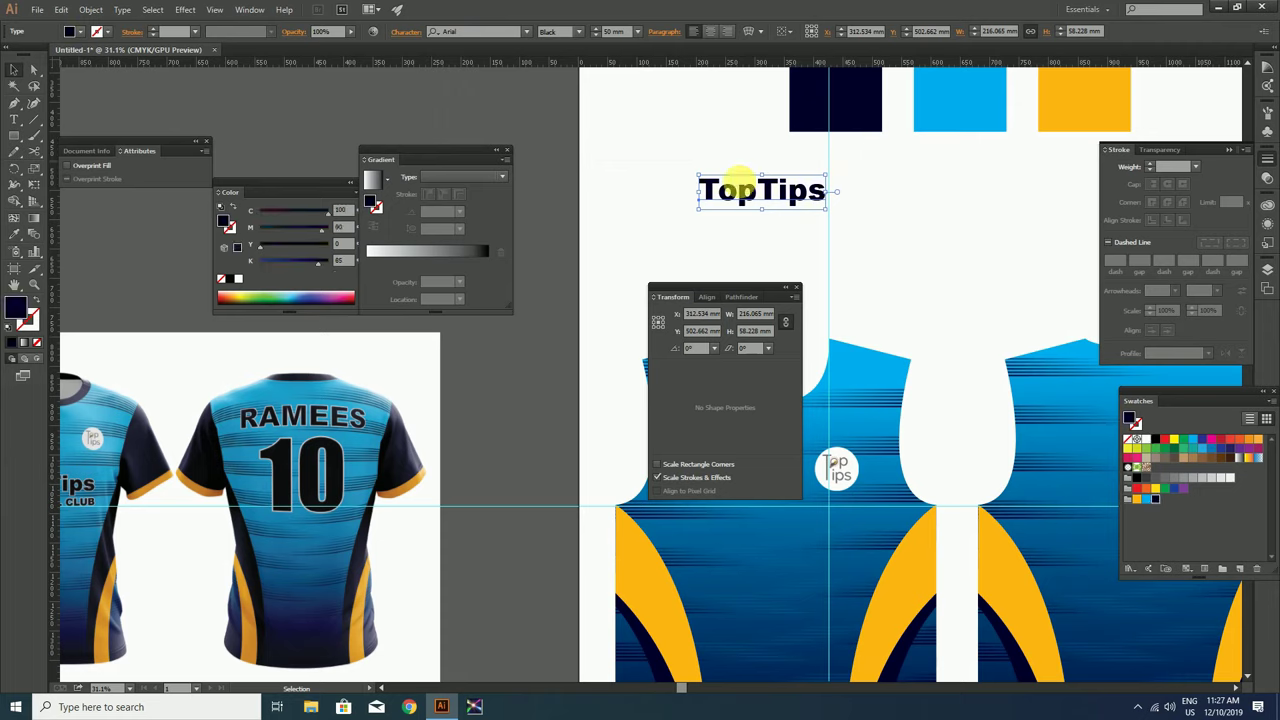
left_click(29, 320)
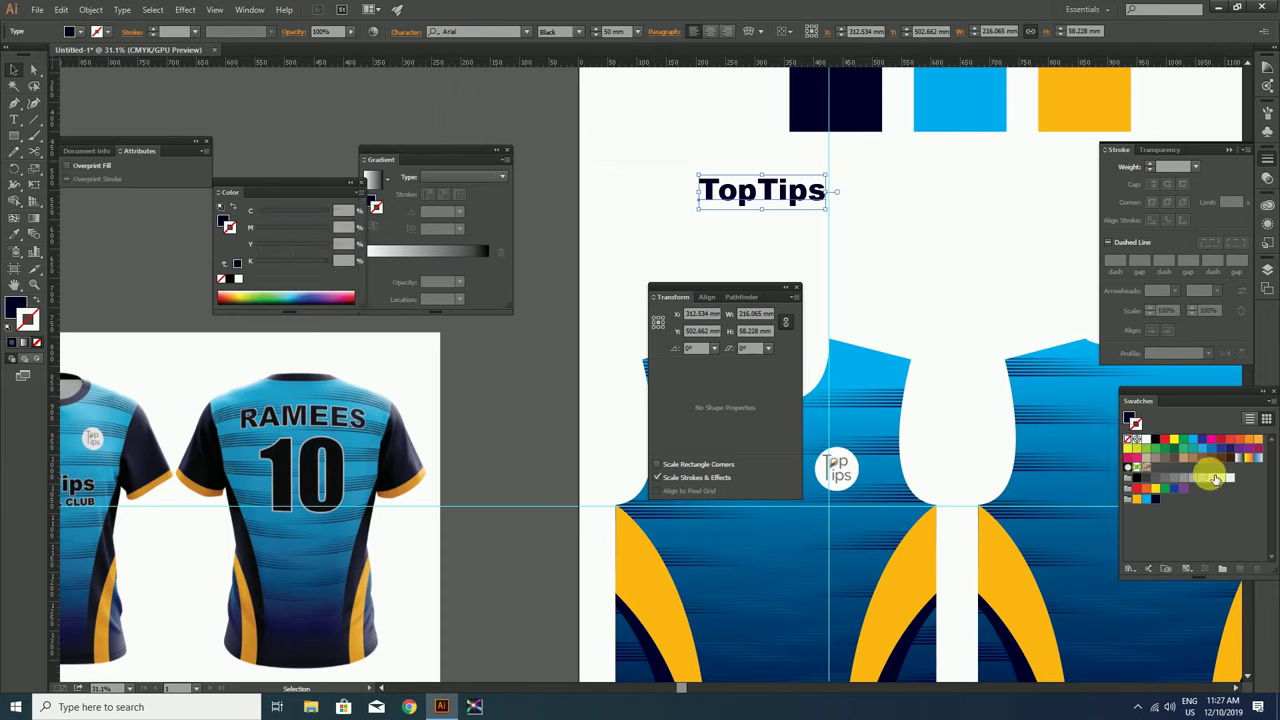
left_click(1148, 440)
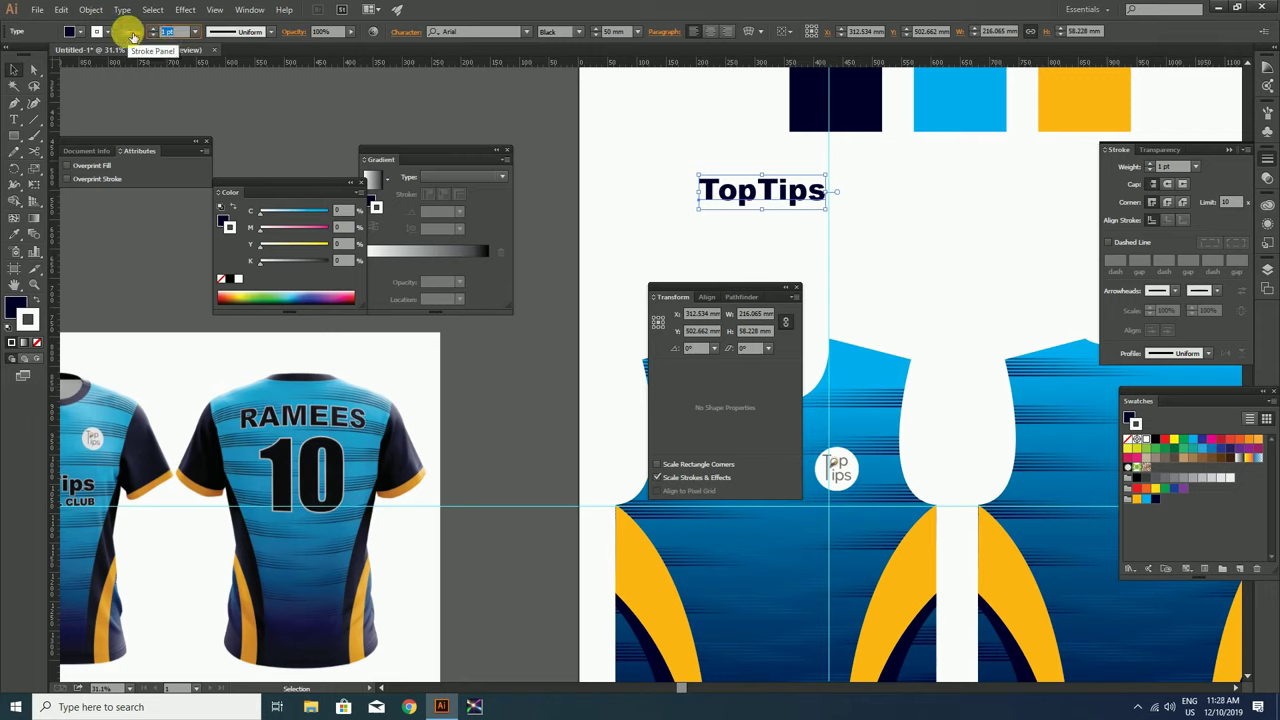
type("3")
left_click(705, 170)
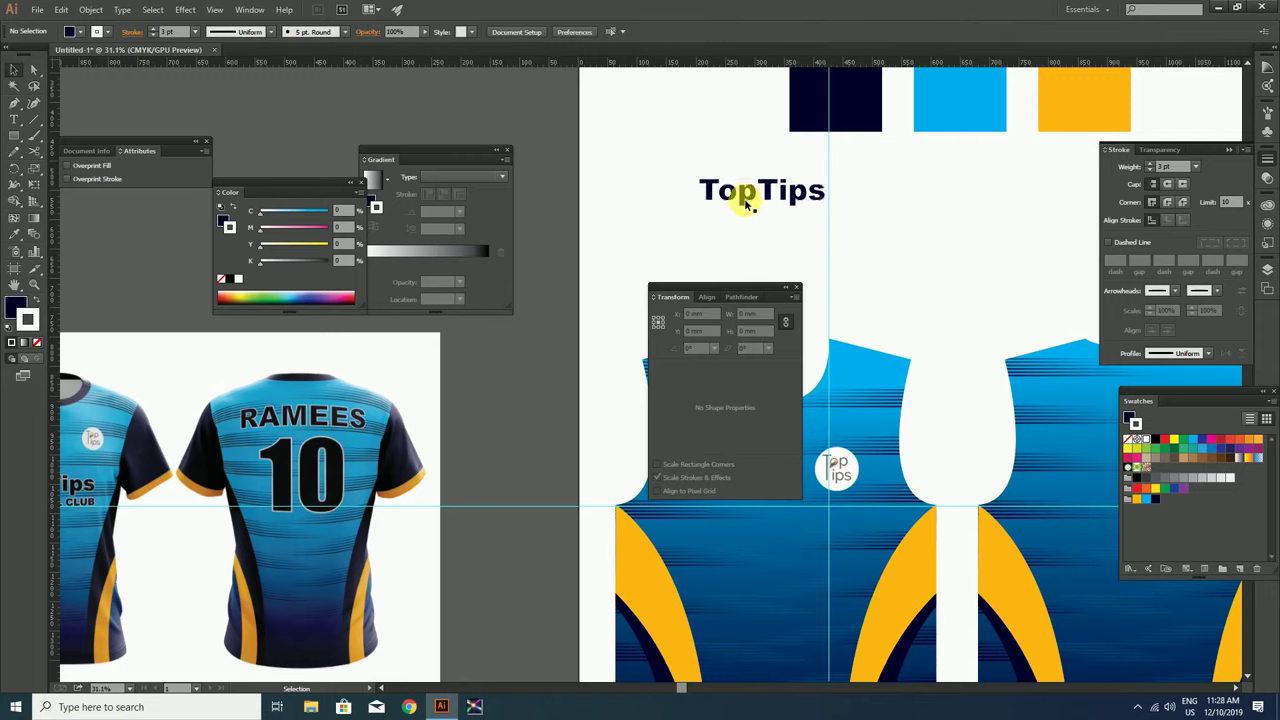
left_click(747, 197)
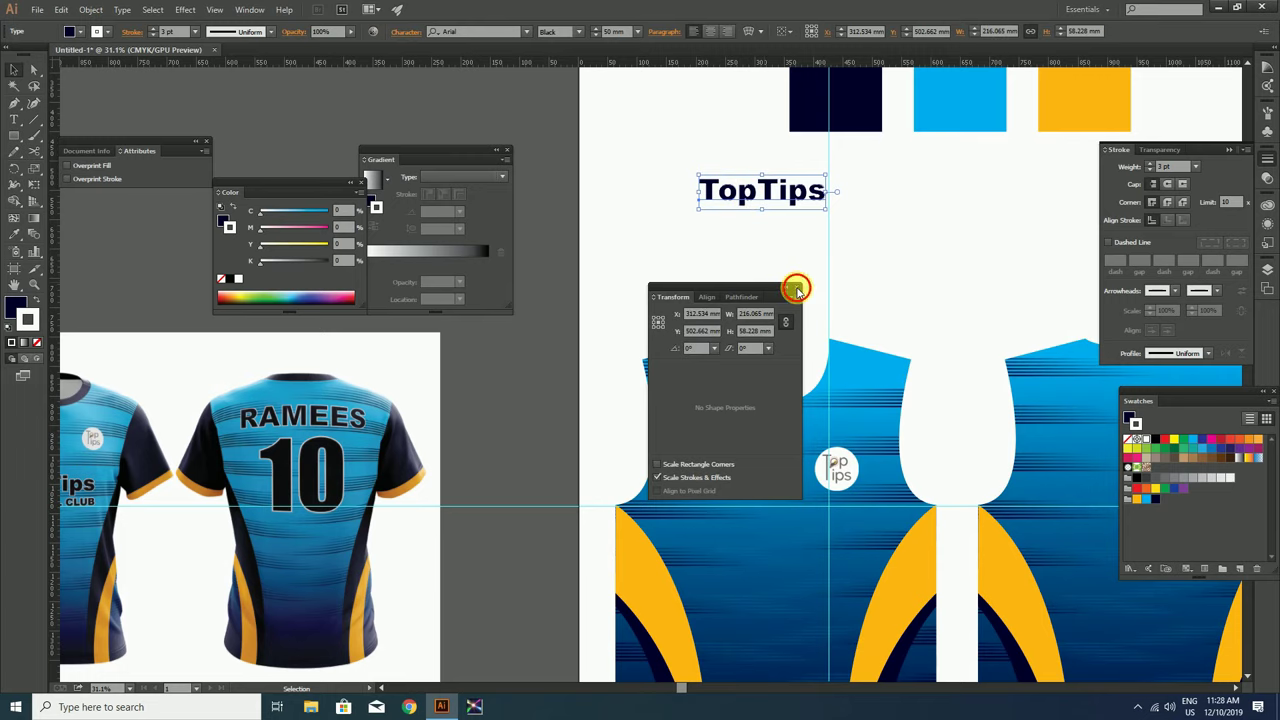
Place a copy of the TopTips text directly below it
left_click(797, 289)
scroll(700, 277, "up", 3)
left_click_drag(714, 284, 714, 341)
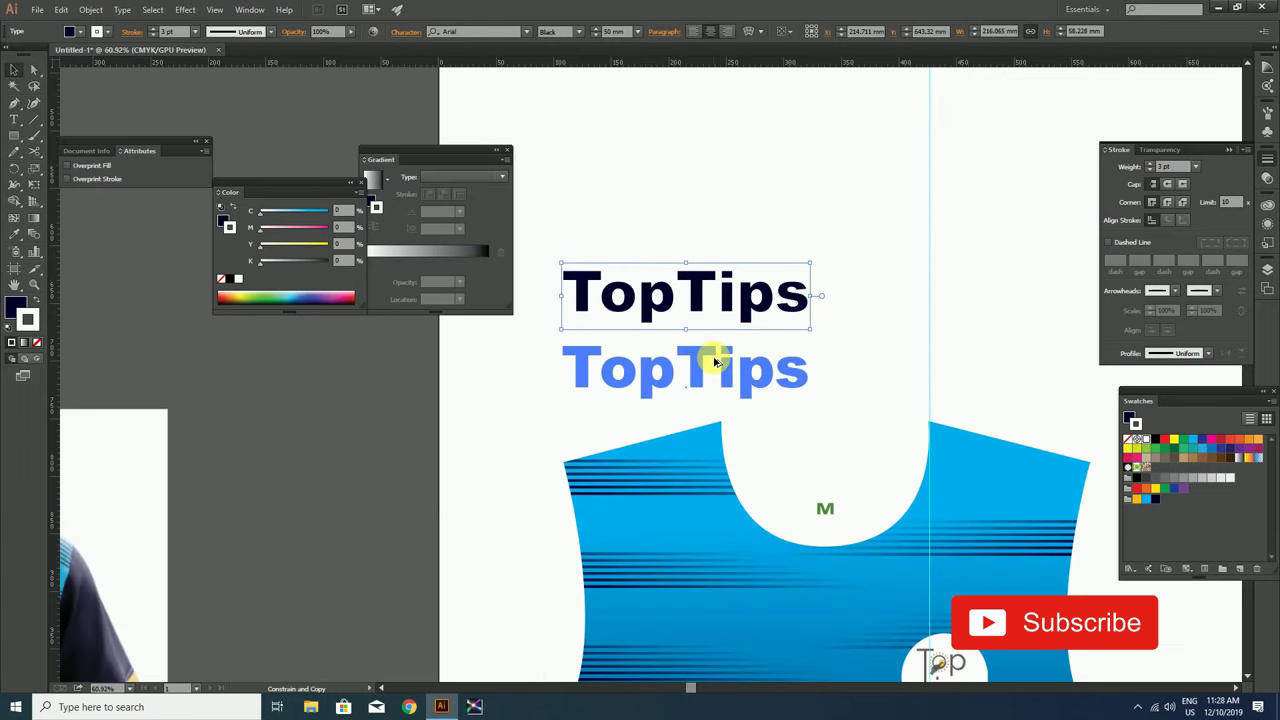
double_click(614, 354)
type("G")
key("BackSpace")
Retype the copy as 'FOOTBALL CLUB' at 22 pt and move it under TopTips
type("Fo")
key("BackSpace")
key("BackSpace")
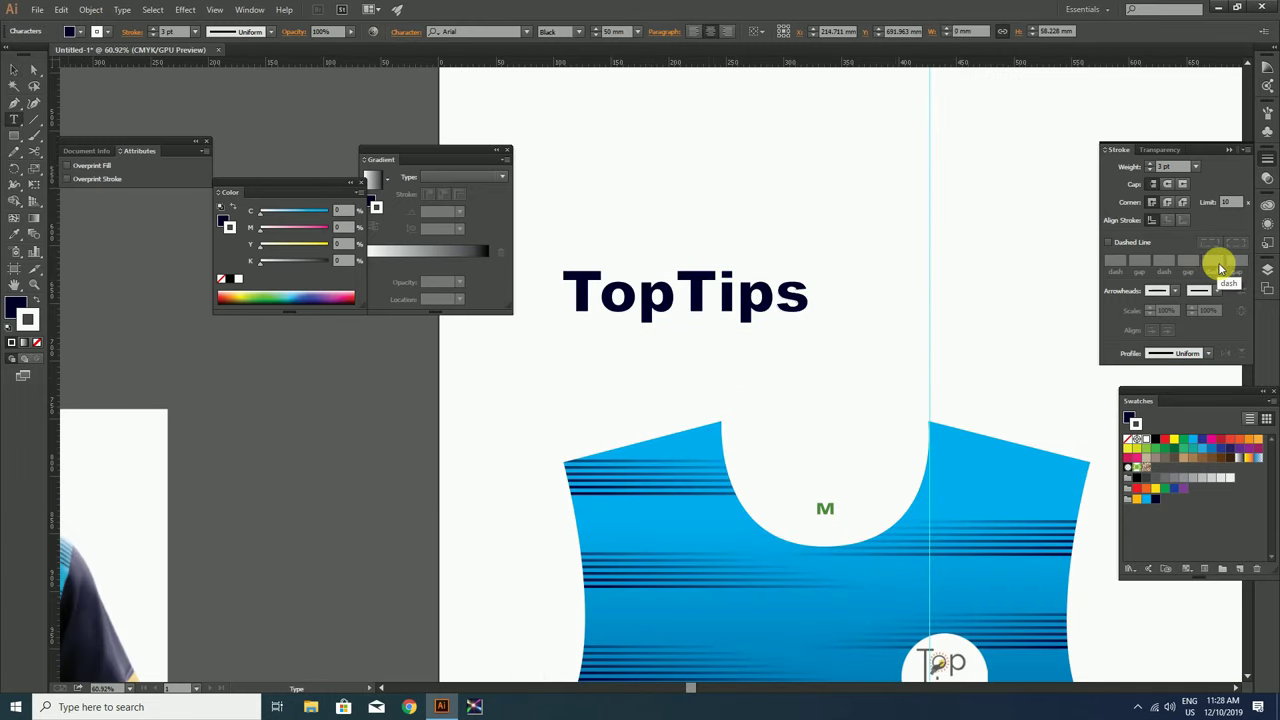
type("FOOTBALL CLUB")
key("Escape")
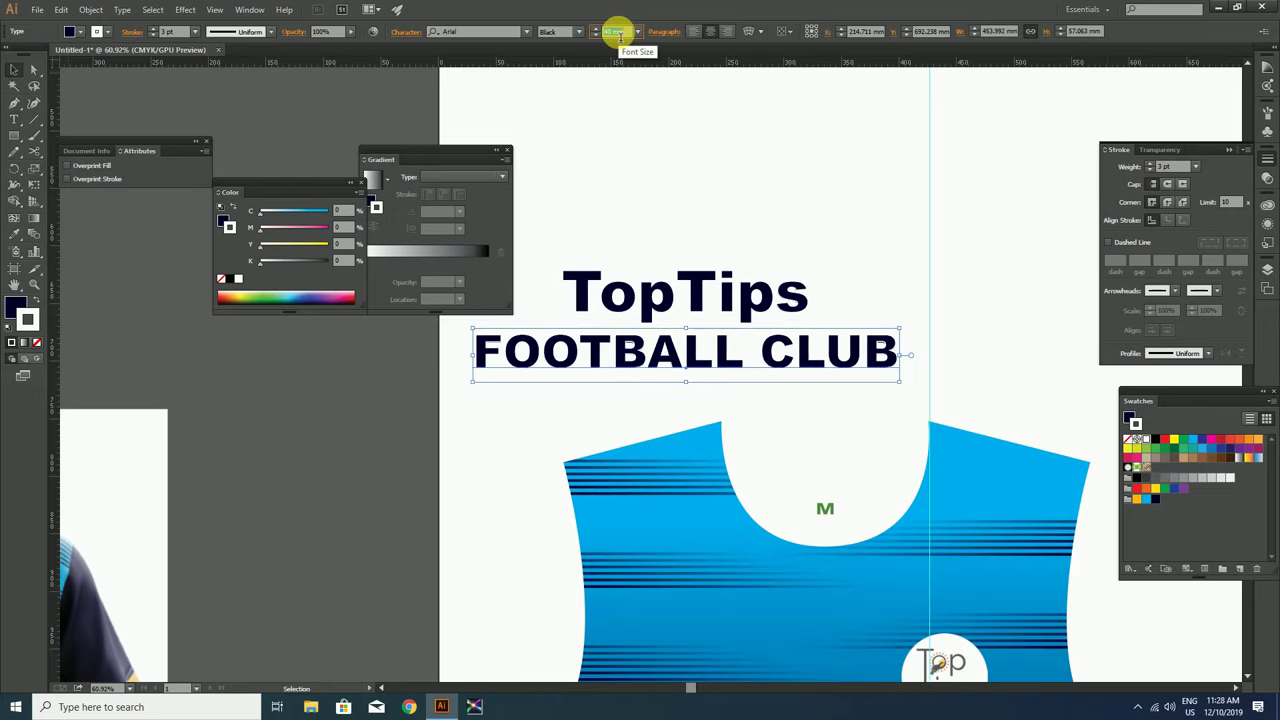
key("Return")
left_click_drag(680, 357, 680, 338)
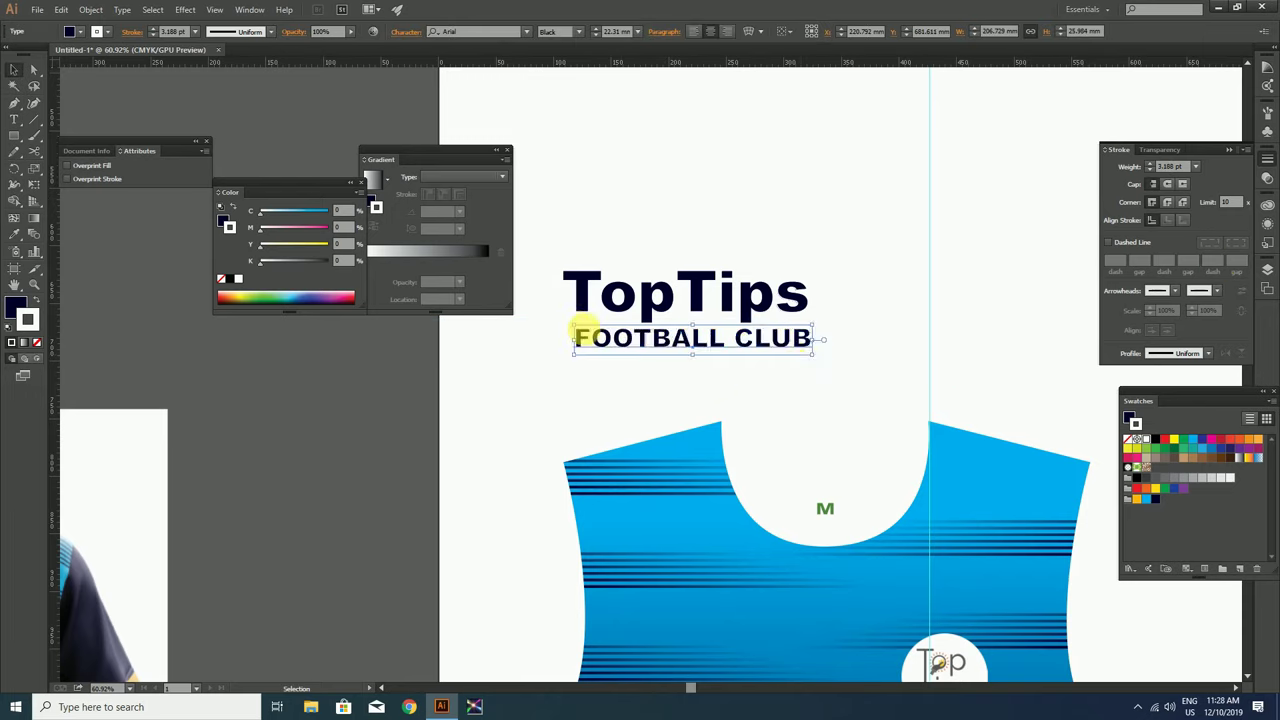
scroll(587, 330, "down", 2)
Convert both the TopTips and FOOTBALL CLUB lines to outlines
left_click(680, 288, "shift")
right_click(729, 287)
left_click(757, 287)
right_click(700, 301)
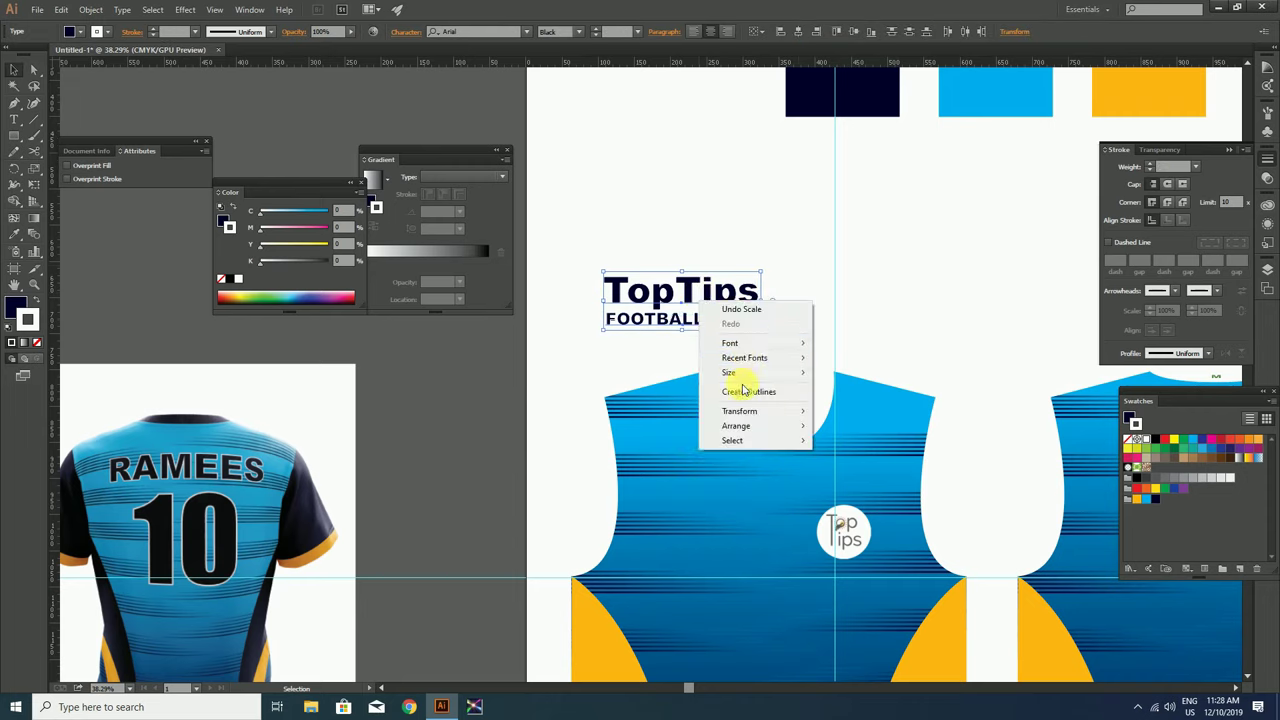
left_click(657, 263)
left_click_drag(657, 263, 710, 345)
right_click(690, 300)
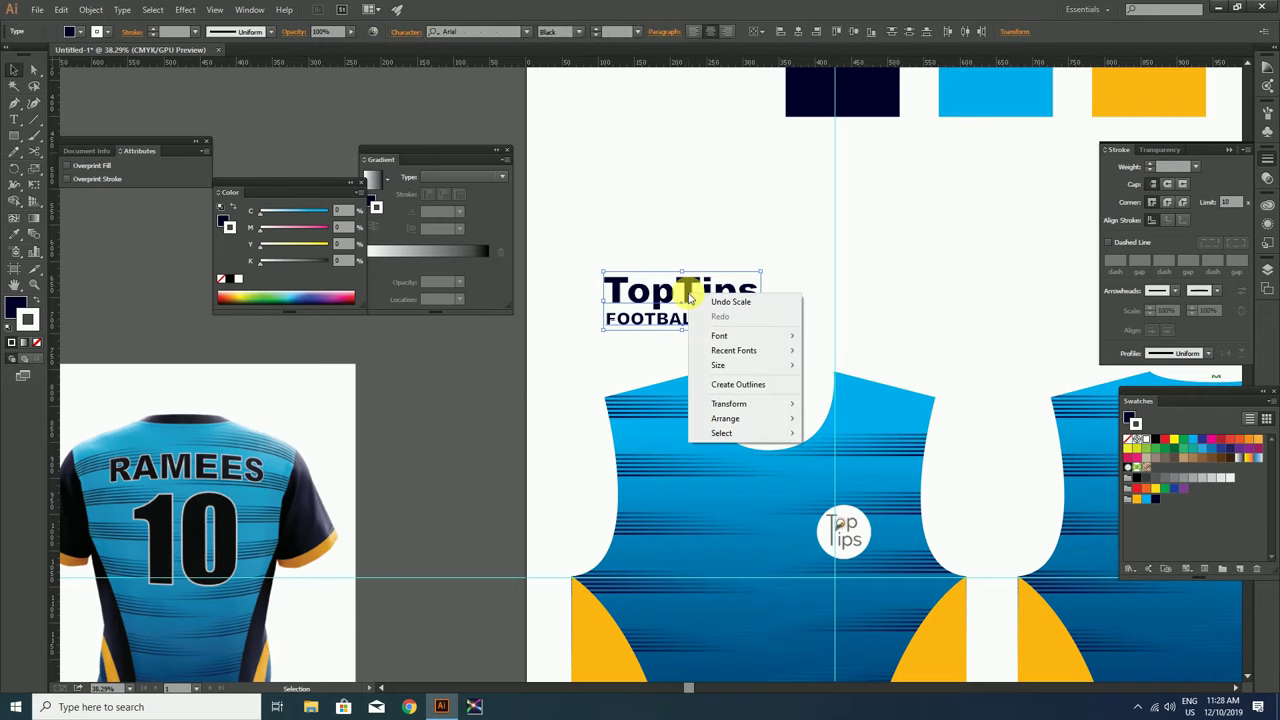
left_click(740, 384)
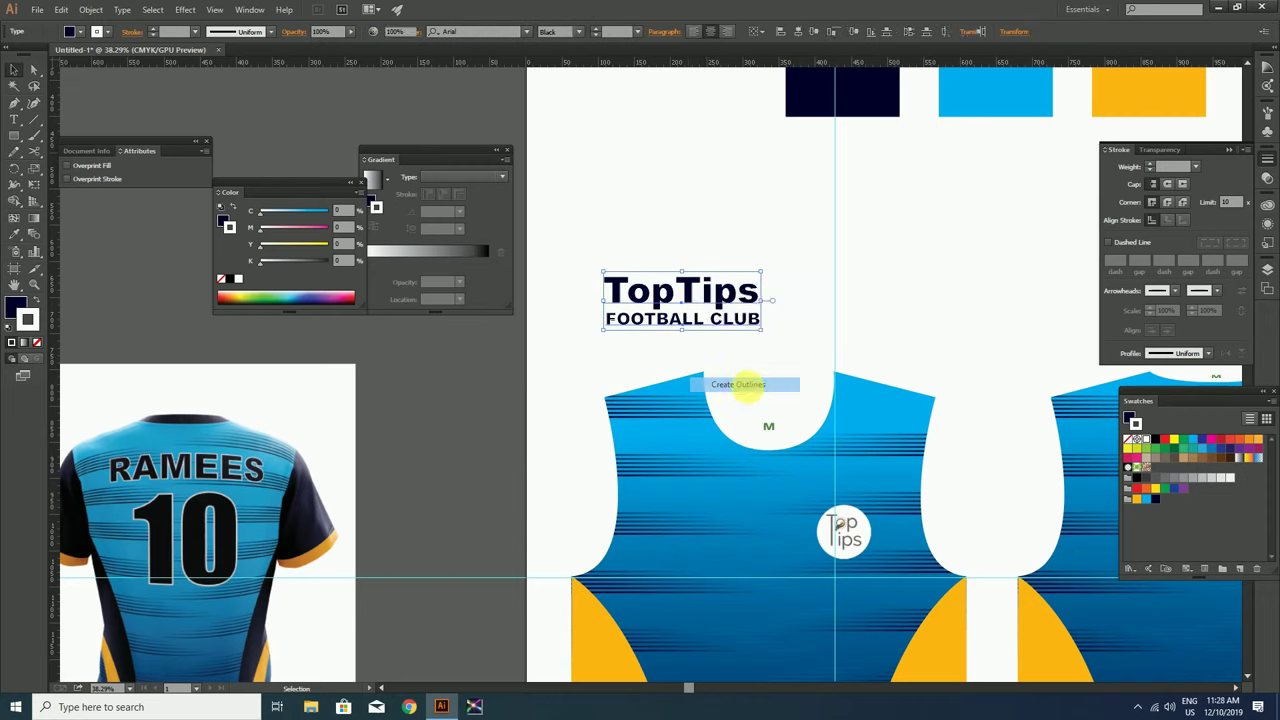
Scale the outlined lettering to 270 mm wide and move it onto the front jersey's chest
left_click(800, 273)
left_click(706, 318)
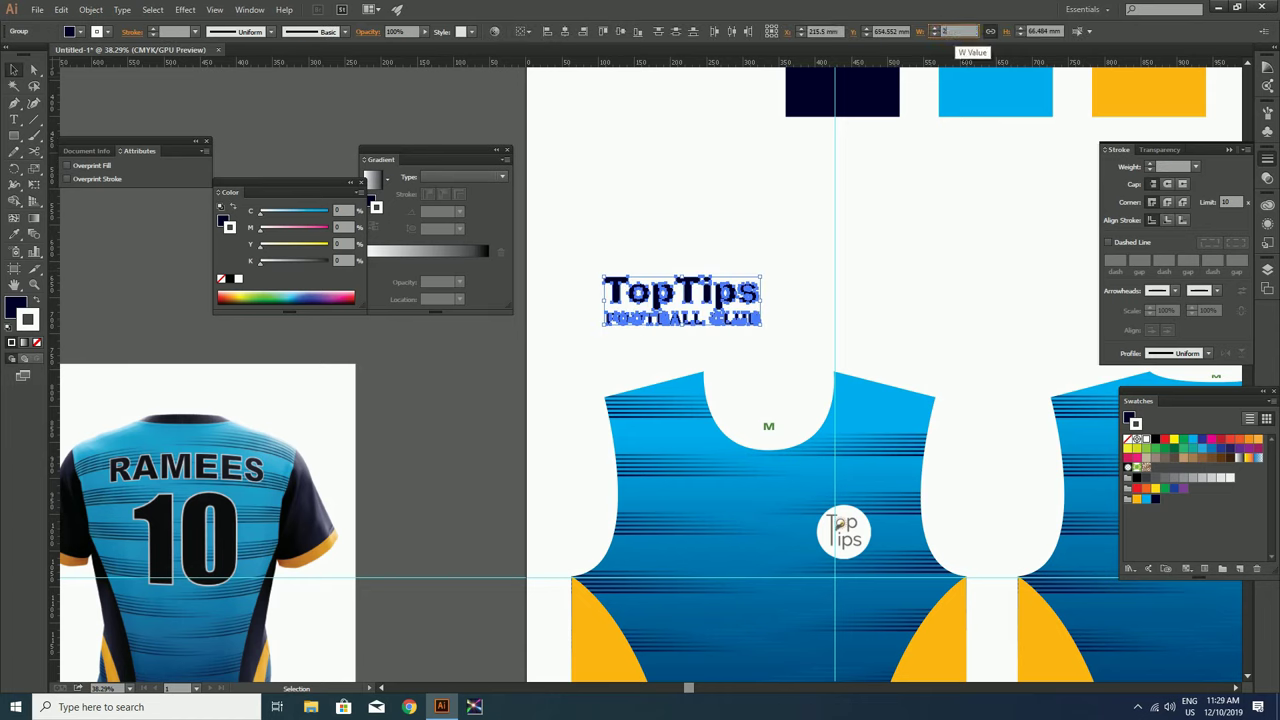
type("70")
key("Return")
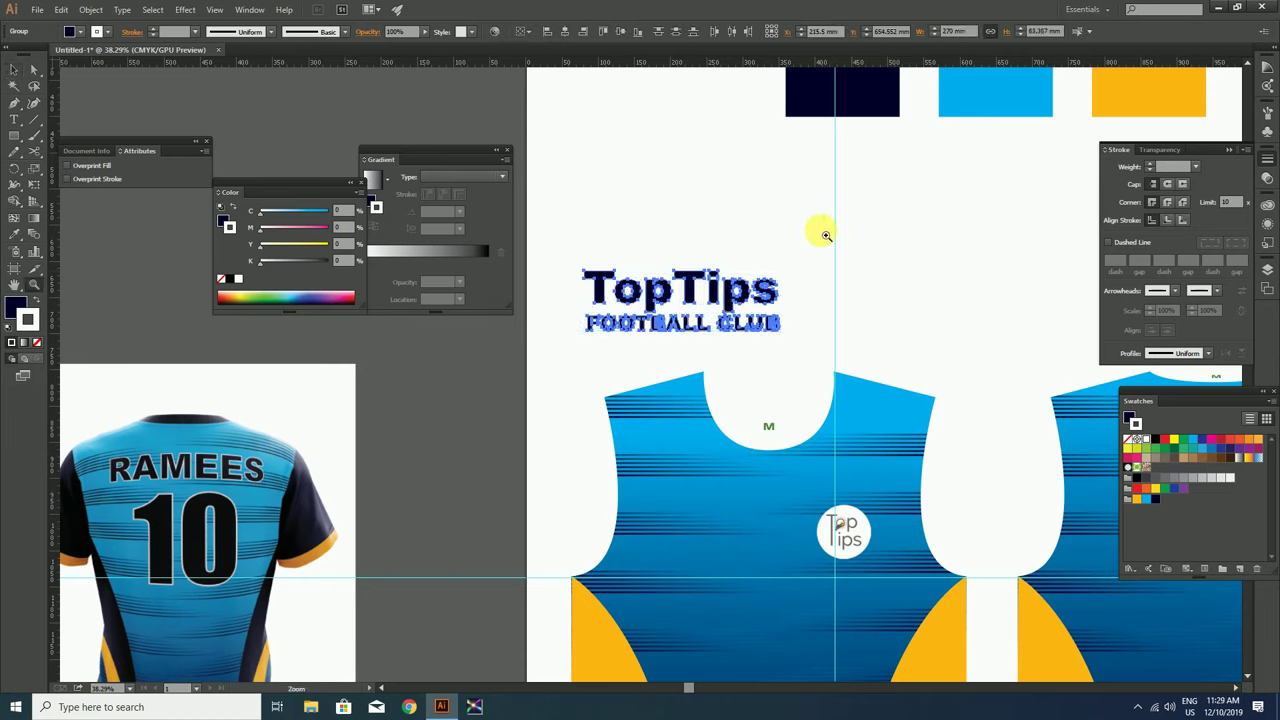
scroll(712, 133, "down", 3)
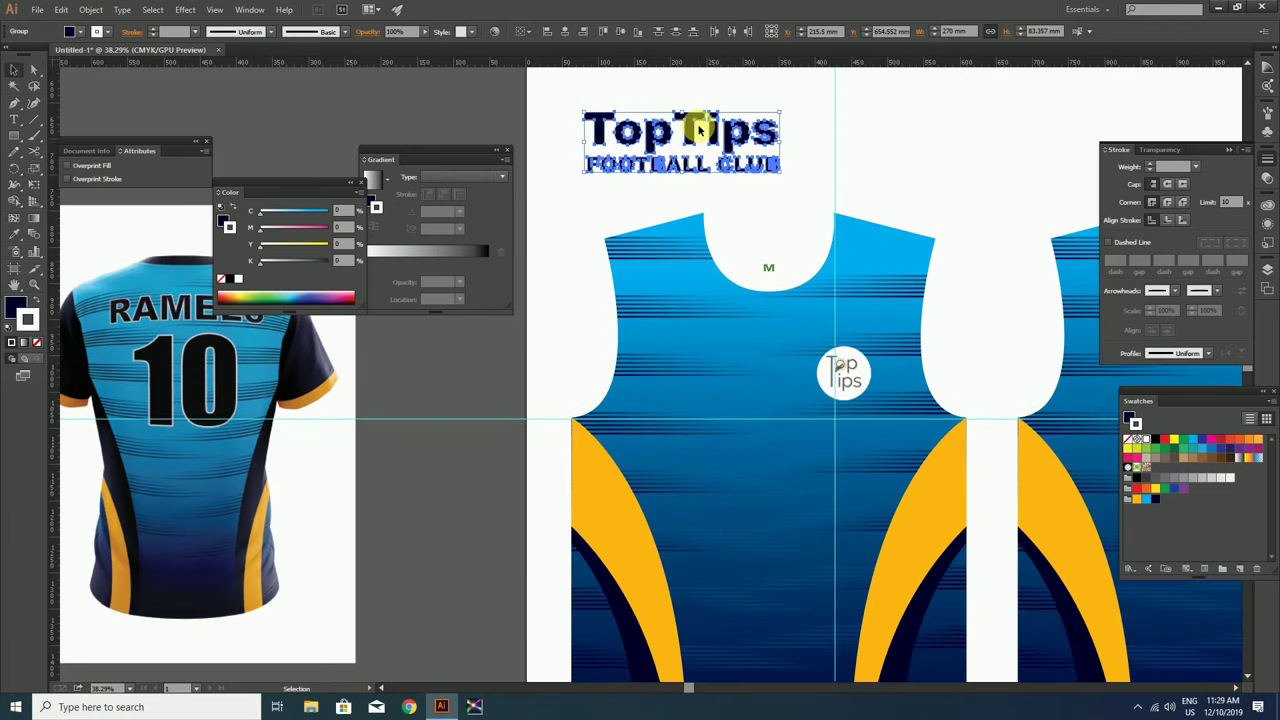
left_click_drag(699, 127, 781, 433)
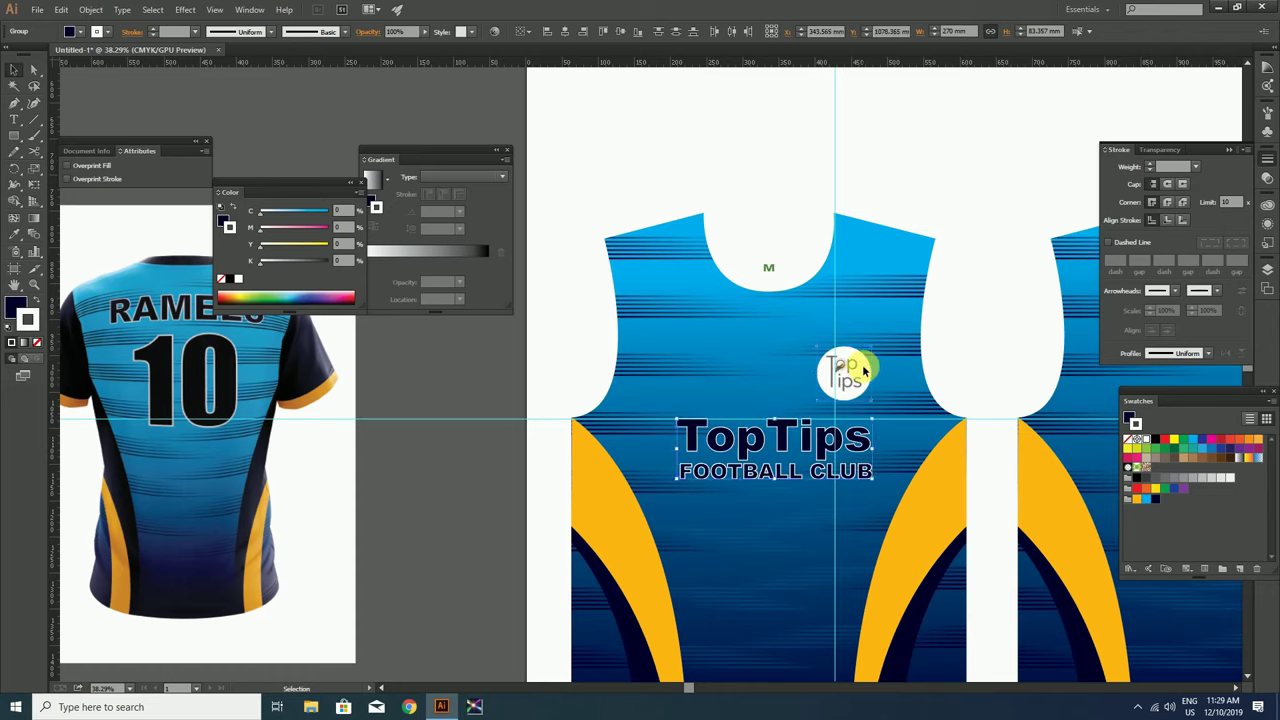
Group the lettering with the front jersey piece, then ungroup it again
left_click(880, 287, "shift")
right_click(881, 288)
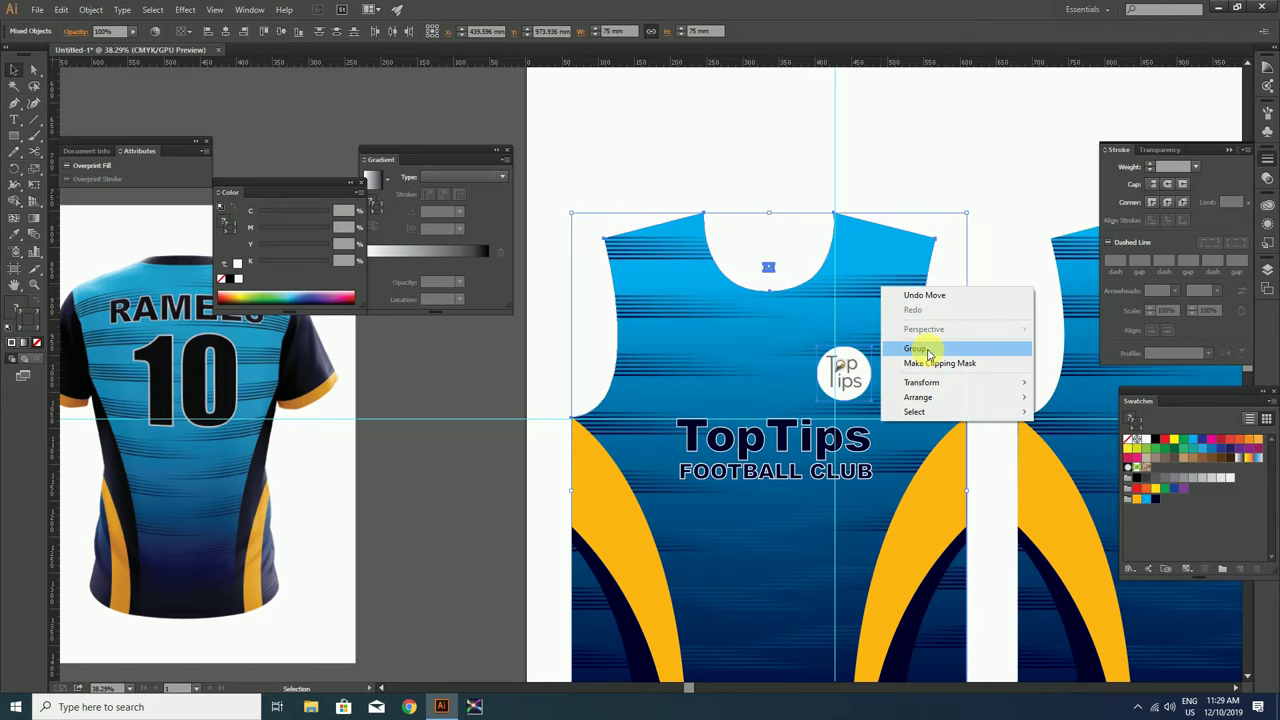
left_click(915, 348)
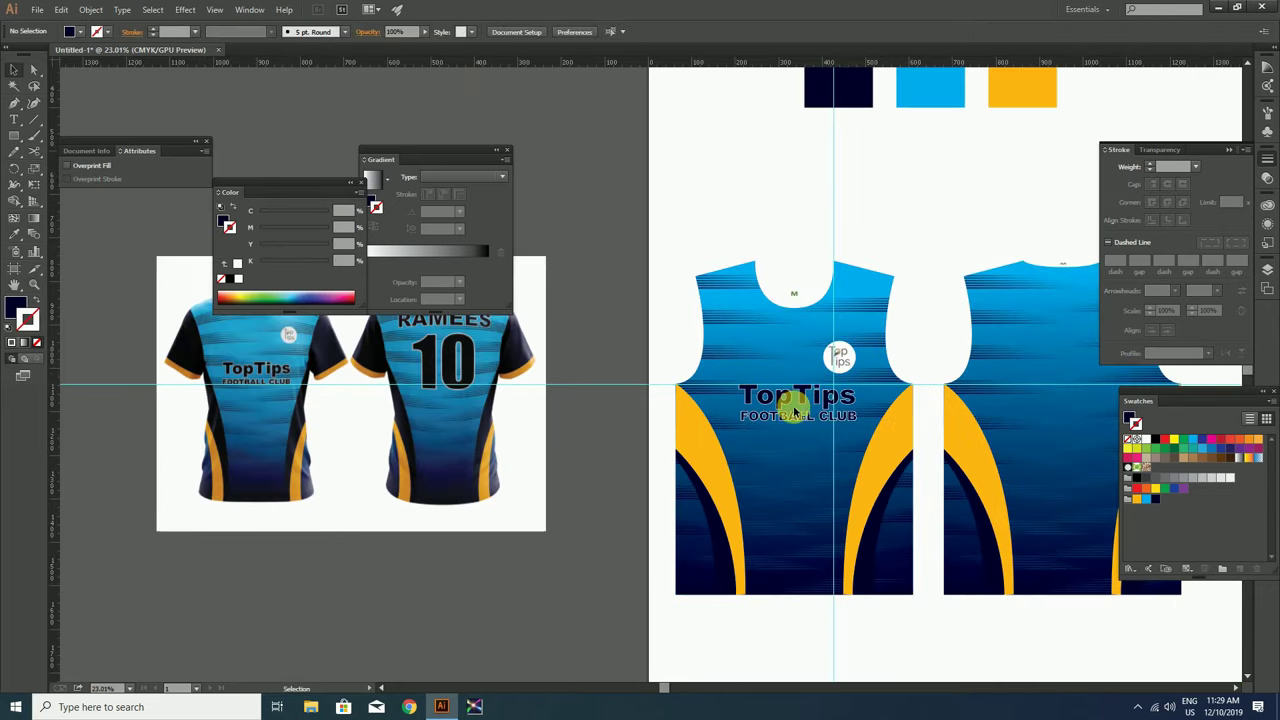
left_click(790, 405)
double_click(790, 410)
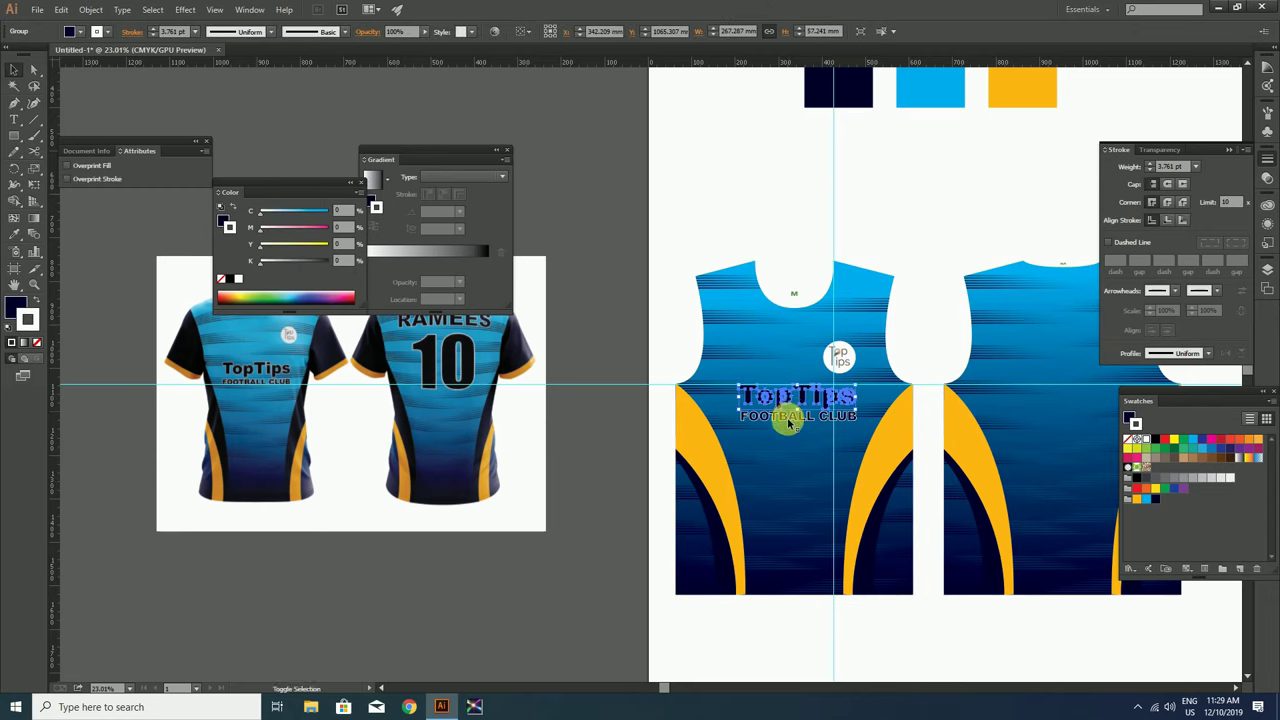
right_click(789, 395)
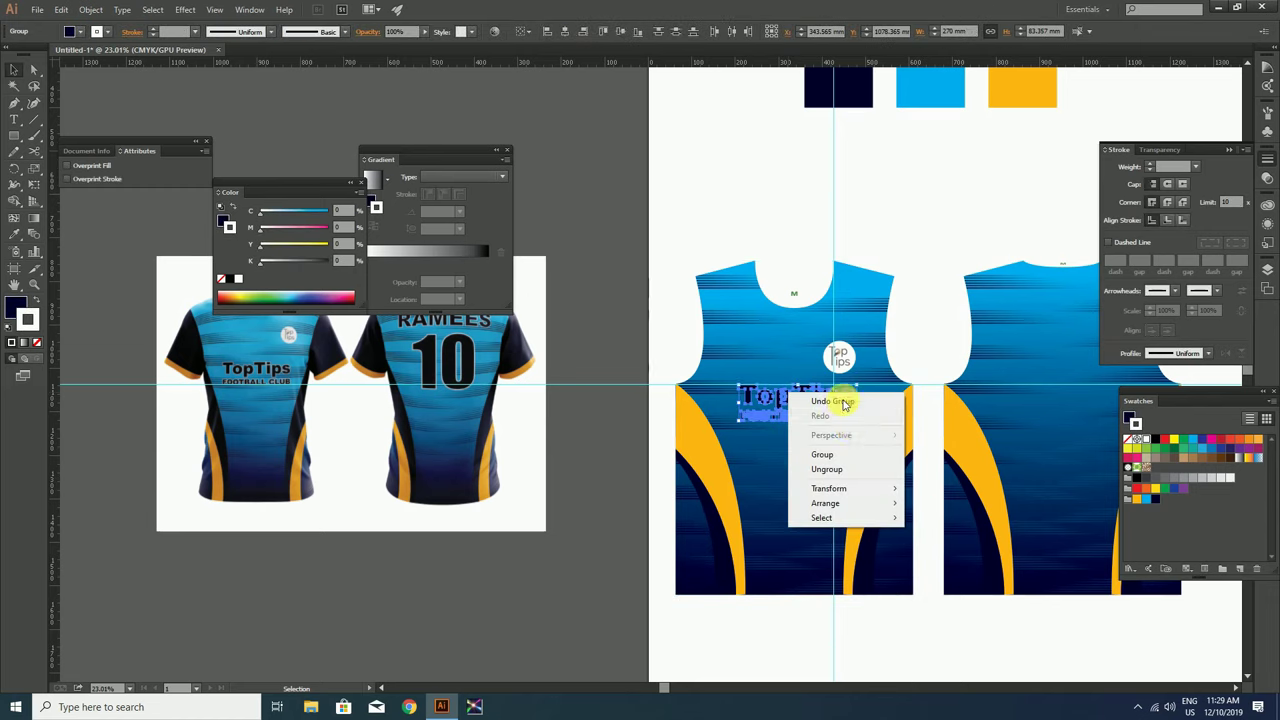
left_click(845, 468)
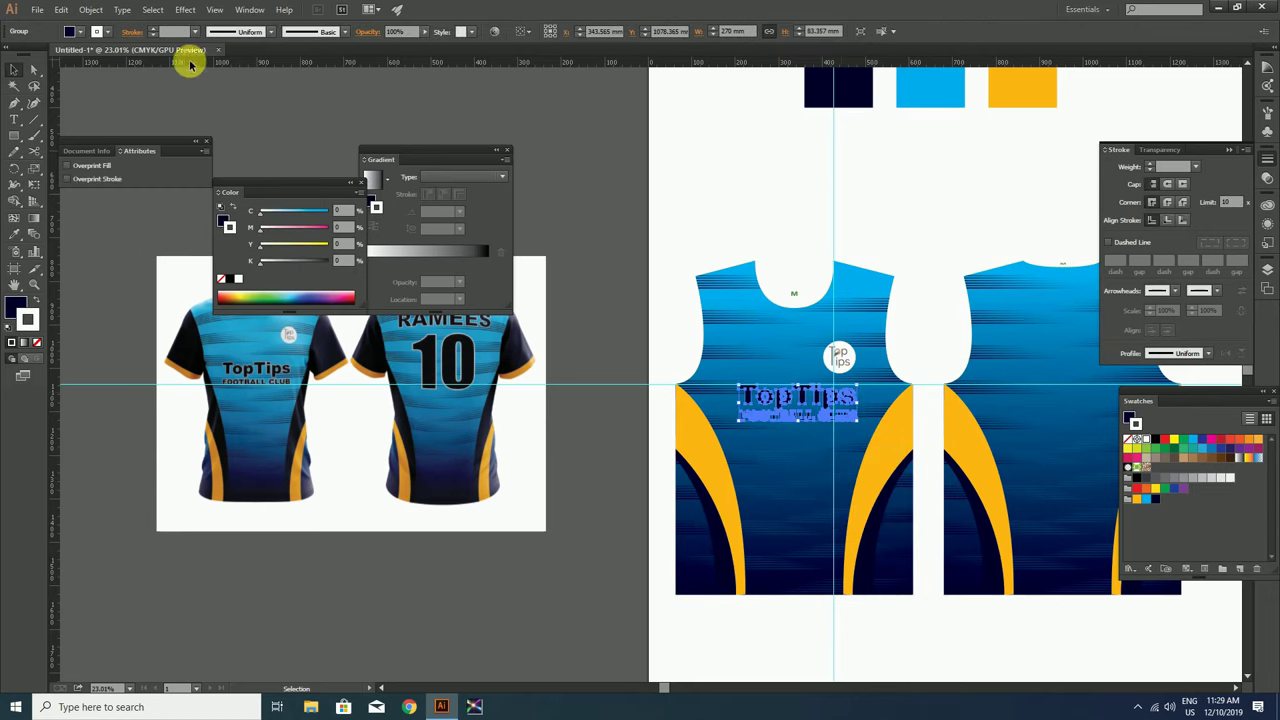
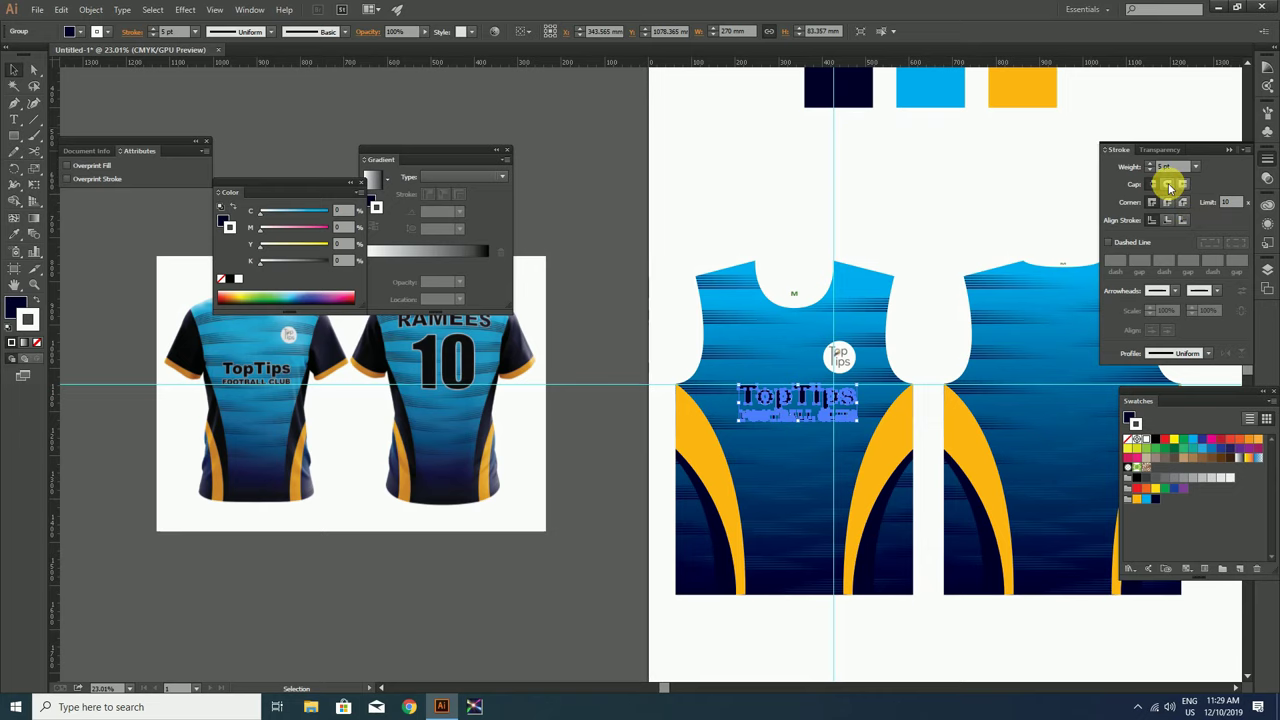
Set a keyboard increment and nudge the TopTips FOOTBALL CLUB group lower on the jersey front
left_click(848, 357)
key("ctrl+plus")
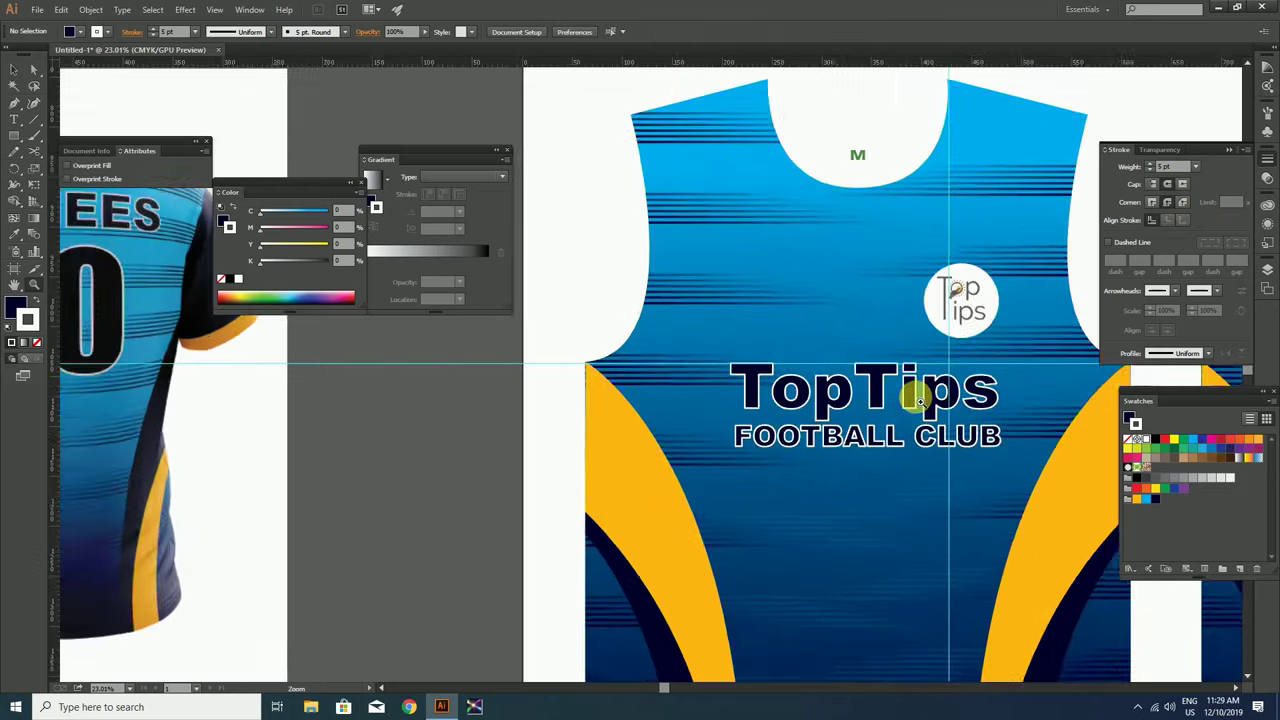
scroll(917, 370, "down", 3)
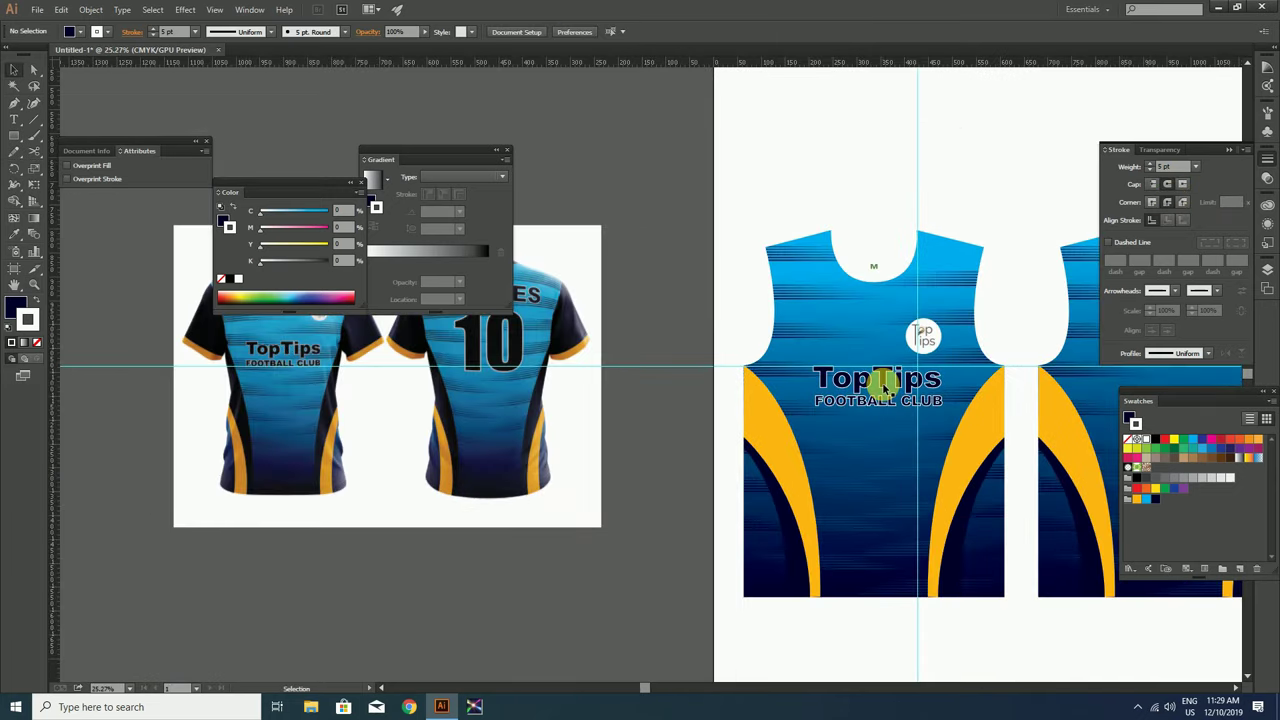
left_click(882, 383)
key("ctrl+k")
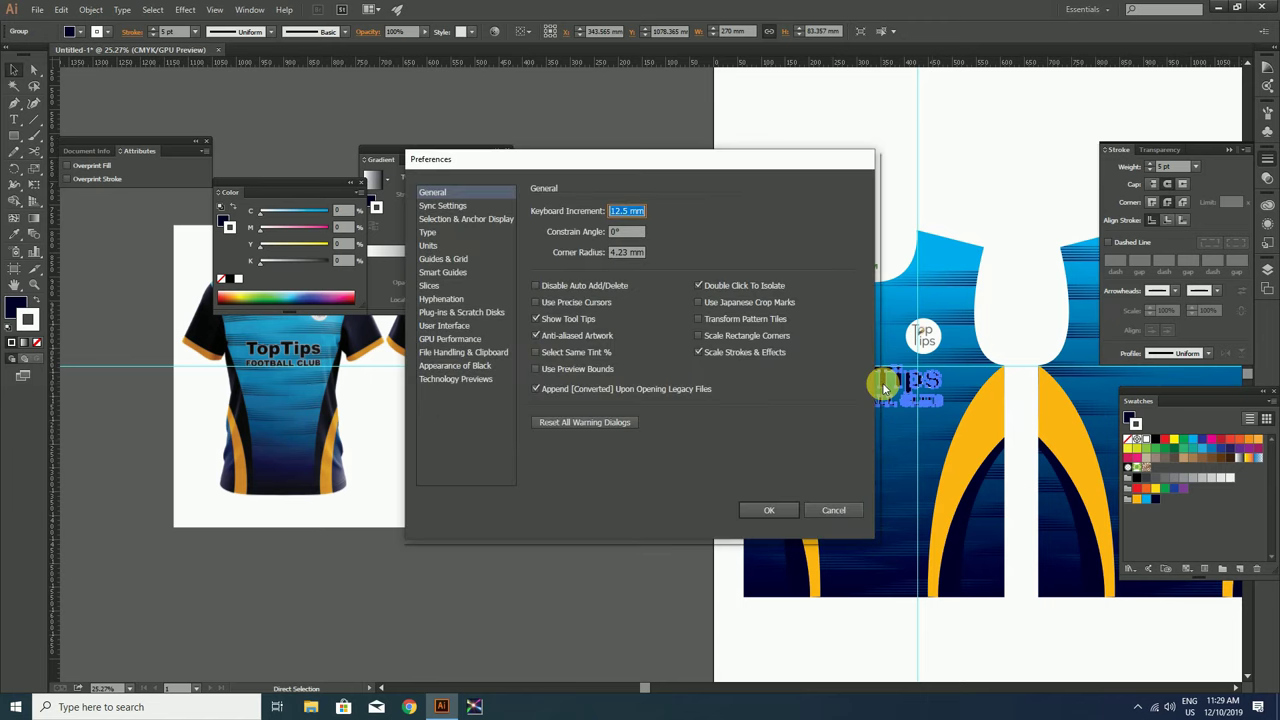
key("Return")
key("Down")
key("Down")
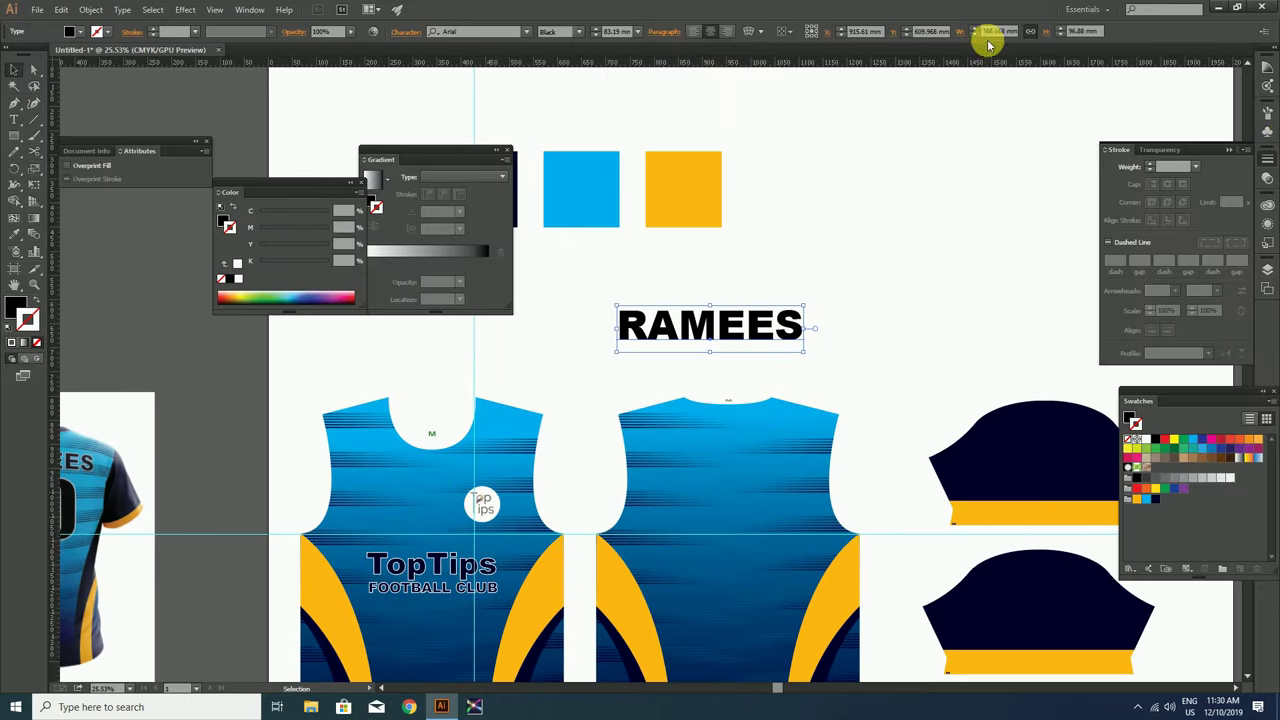
Show the Transform panel, convert RAMEES to outlines, and set its height to 50 mm
left_click(249, 9)
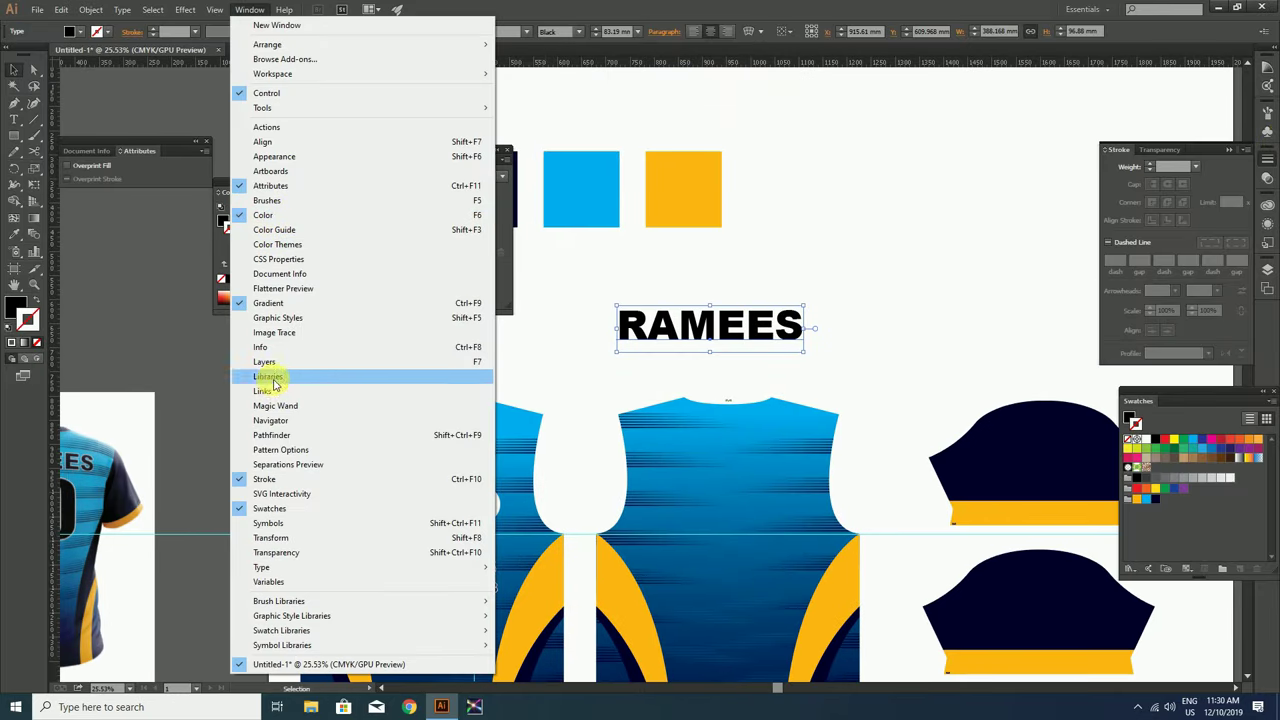
left_click(270, 537)
right_click(736, 328)
left_click(776, 416)
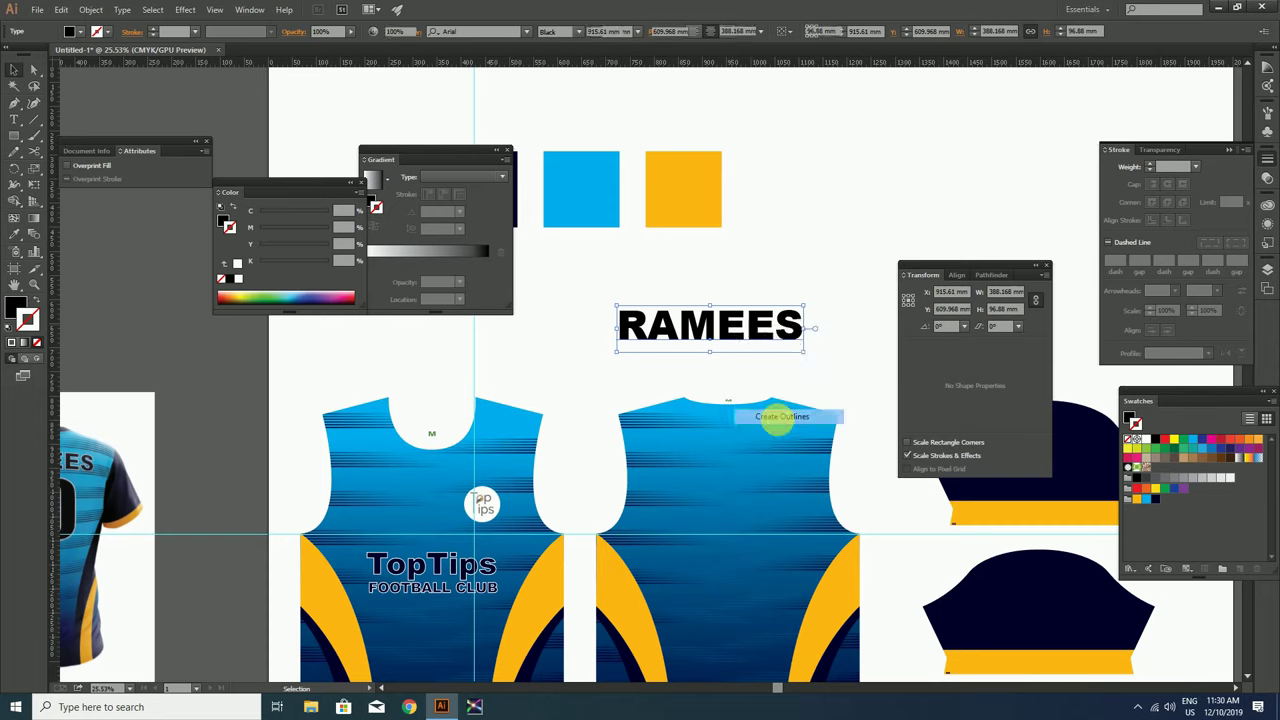
left_click(1018, 310)
type("50")
key("Return")
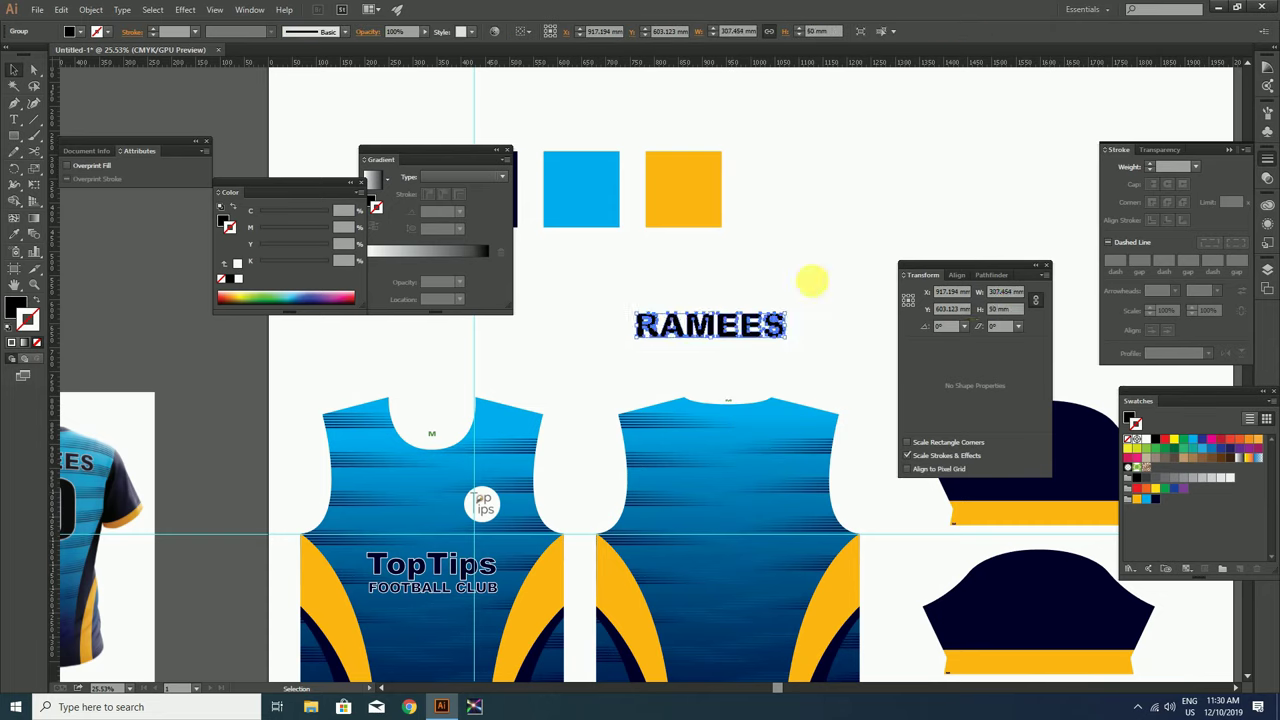
Move RAMEES onto the back jersey and nudge it 120 mm down the upper back
left_click_drag(714, 323, 723, 443)
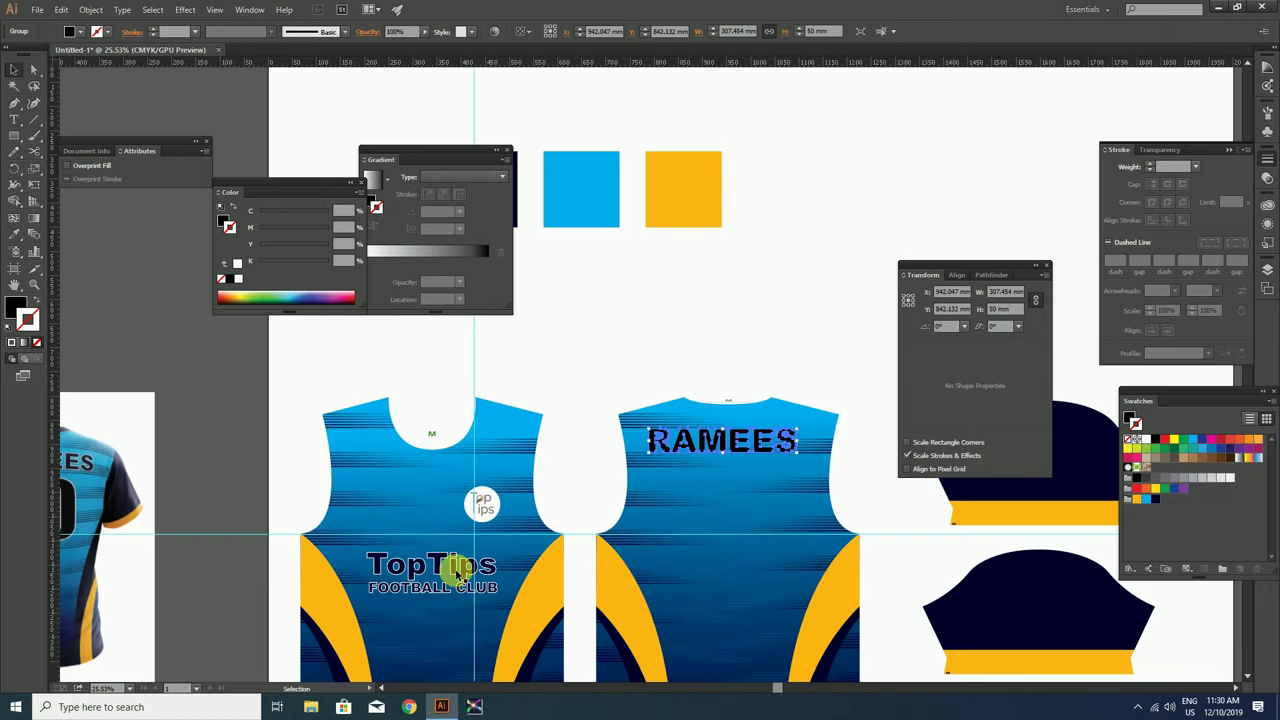
left_click(737, 414)
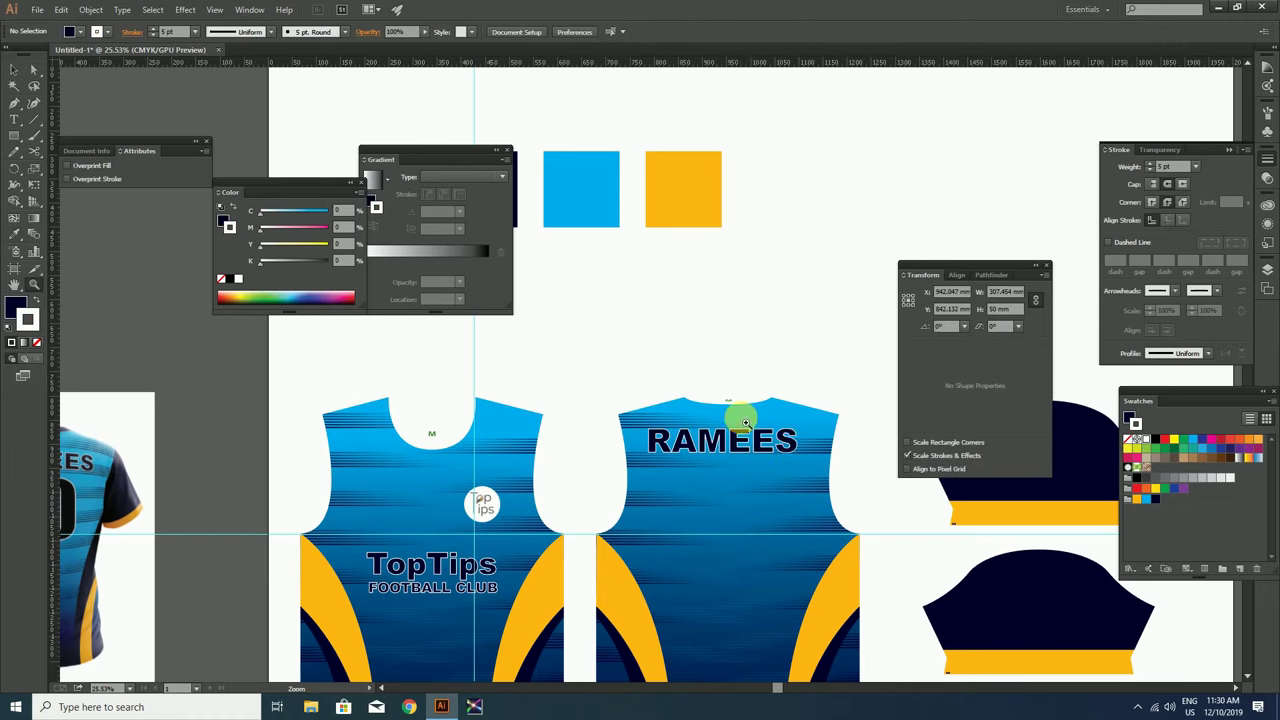
scroll(737, 414, "up", 2)
left_click(741, 449)
scroll(743, 400, "down", 1)
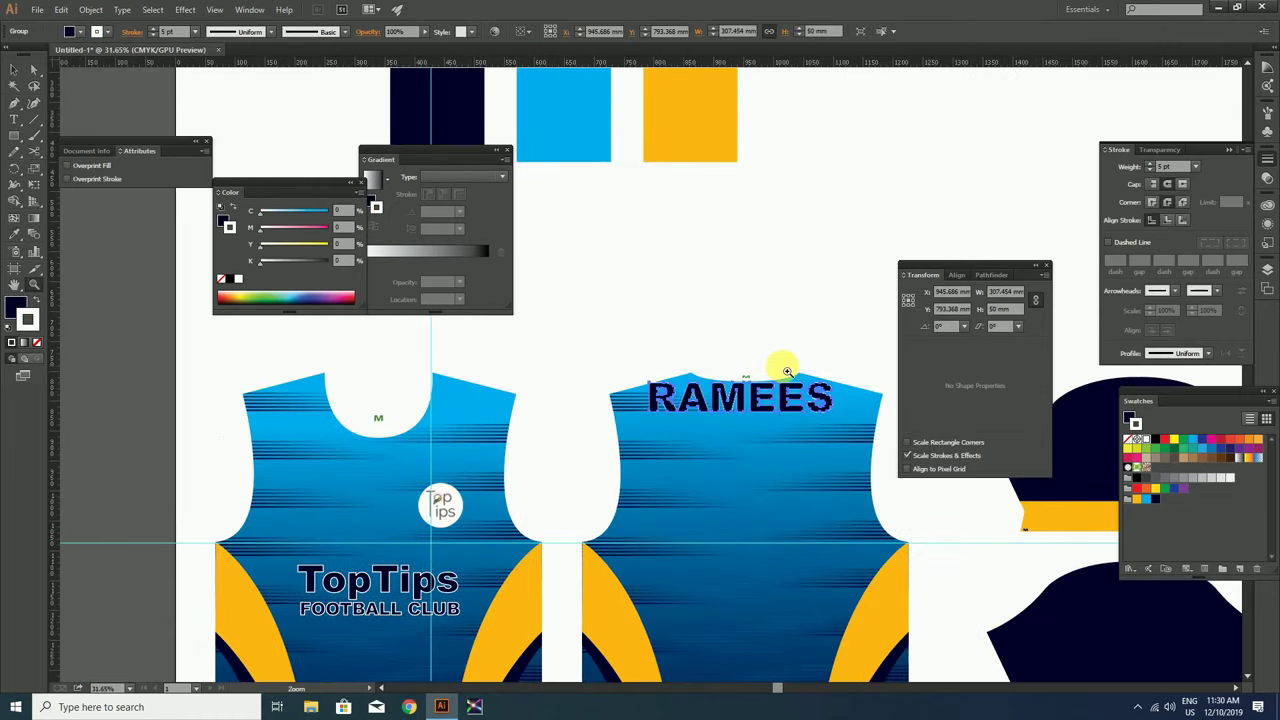
key("ctrl+k")
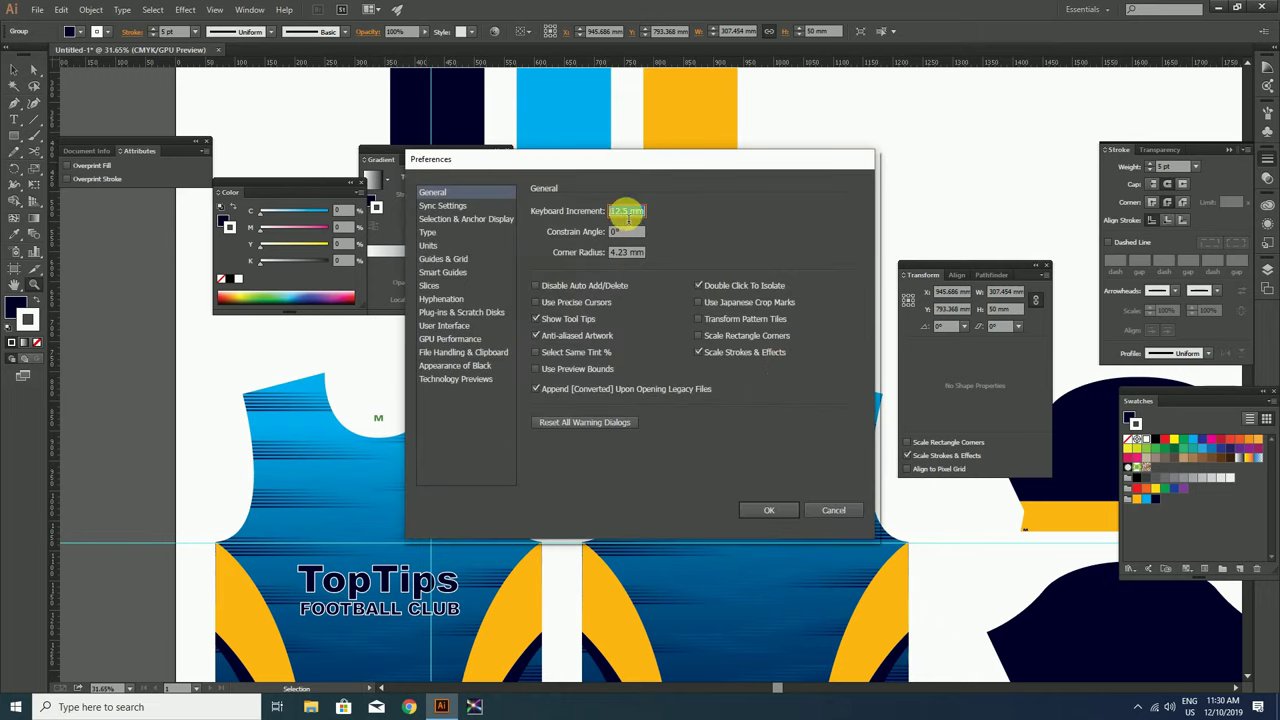
key("Return")
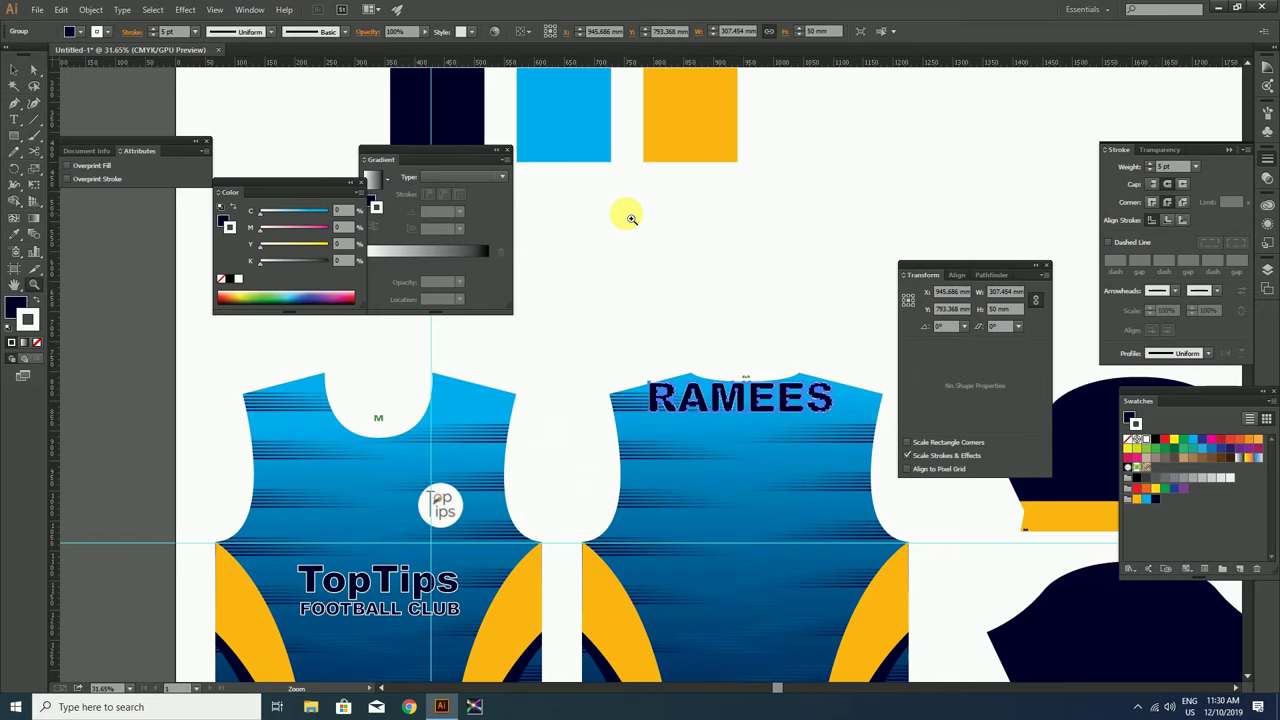
key("Down")
left_click(711, 321, "alt")
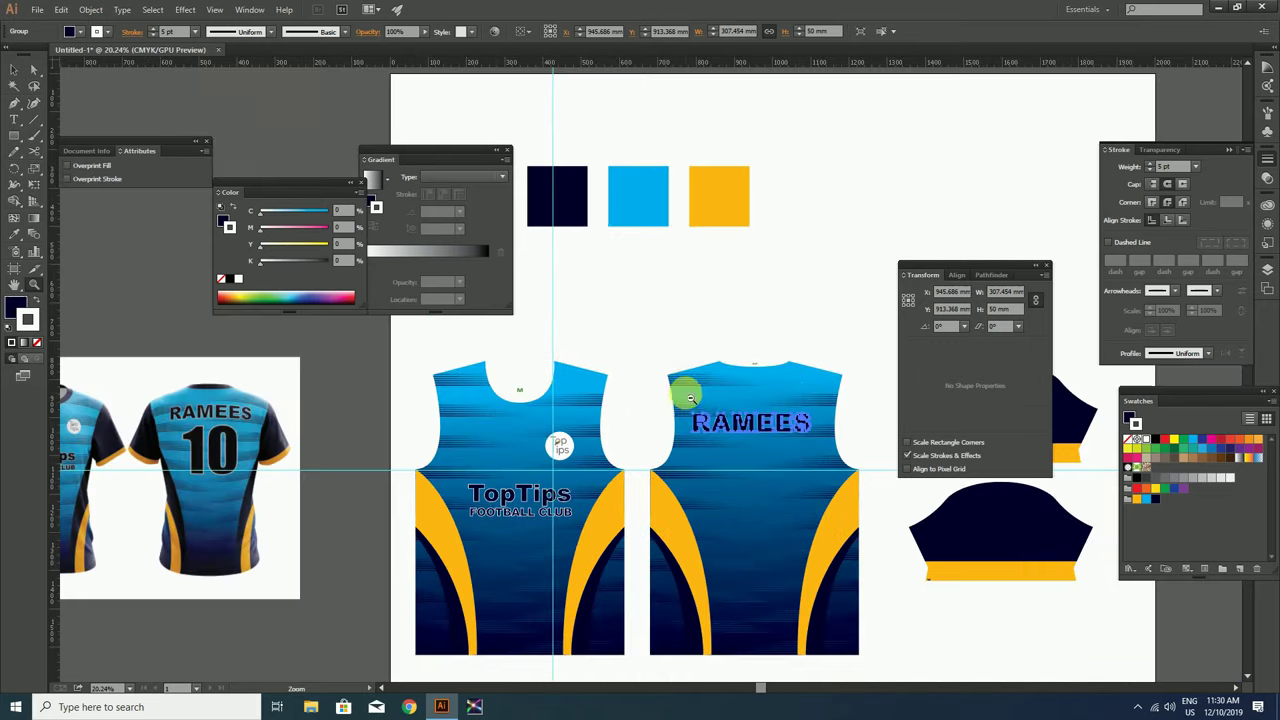
left_click(757, 443)
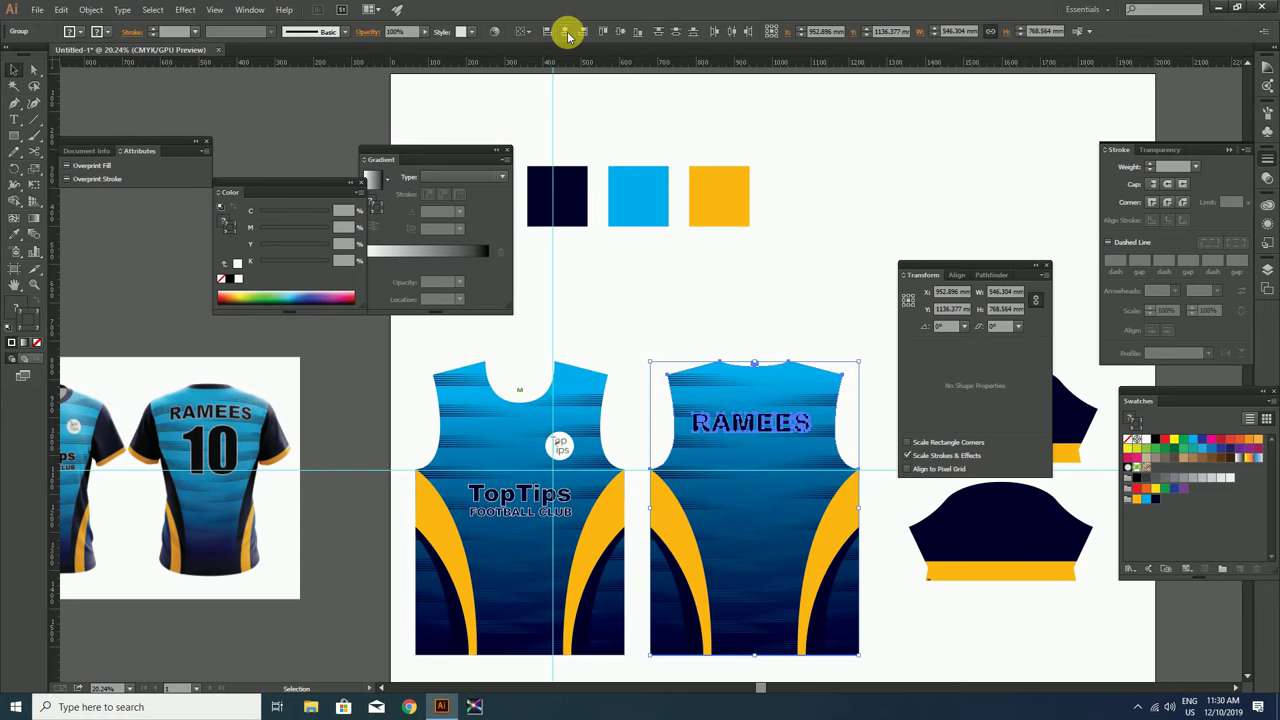
left_click(780, 280)
scroll(714, 348, "up", 2)
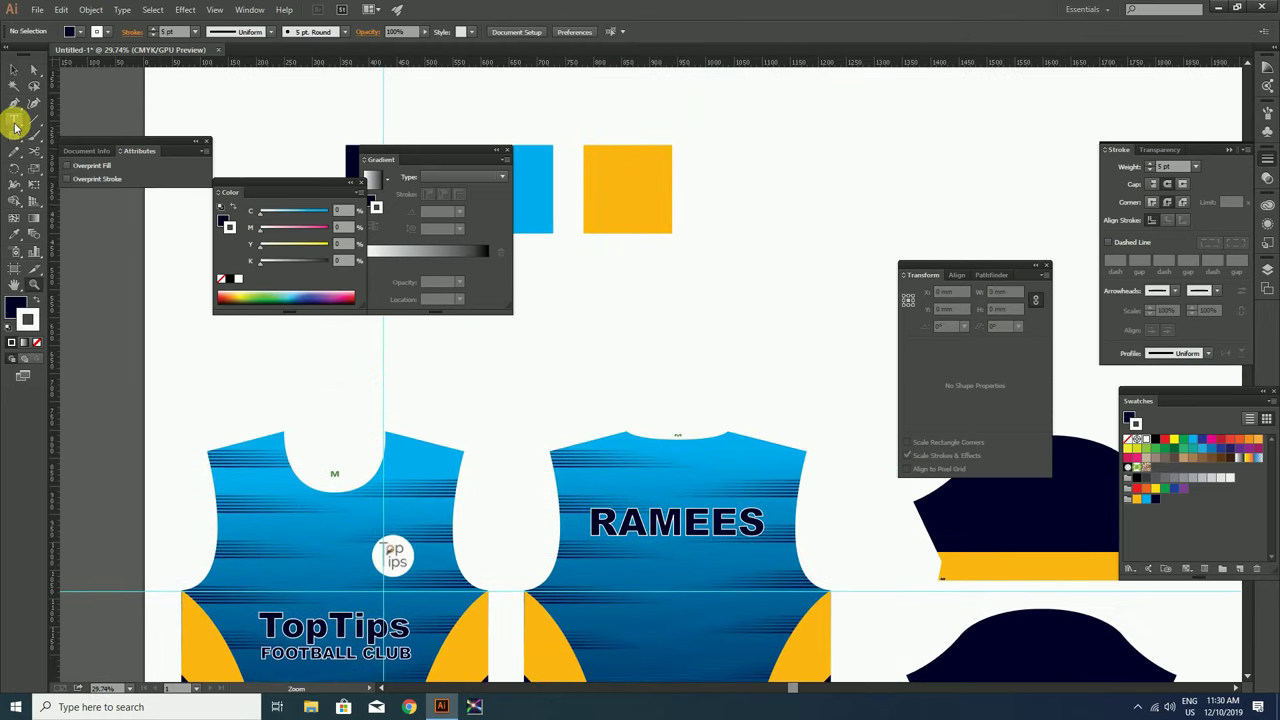
Add a large number 10 text in the Impact font
left_click(15, 122)
left_click(712, 347)
type("10")
key("Escape")
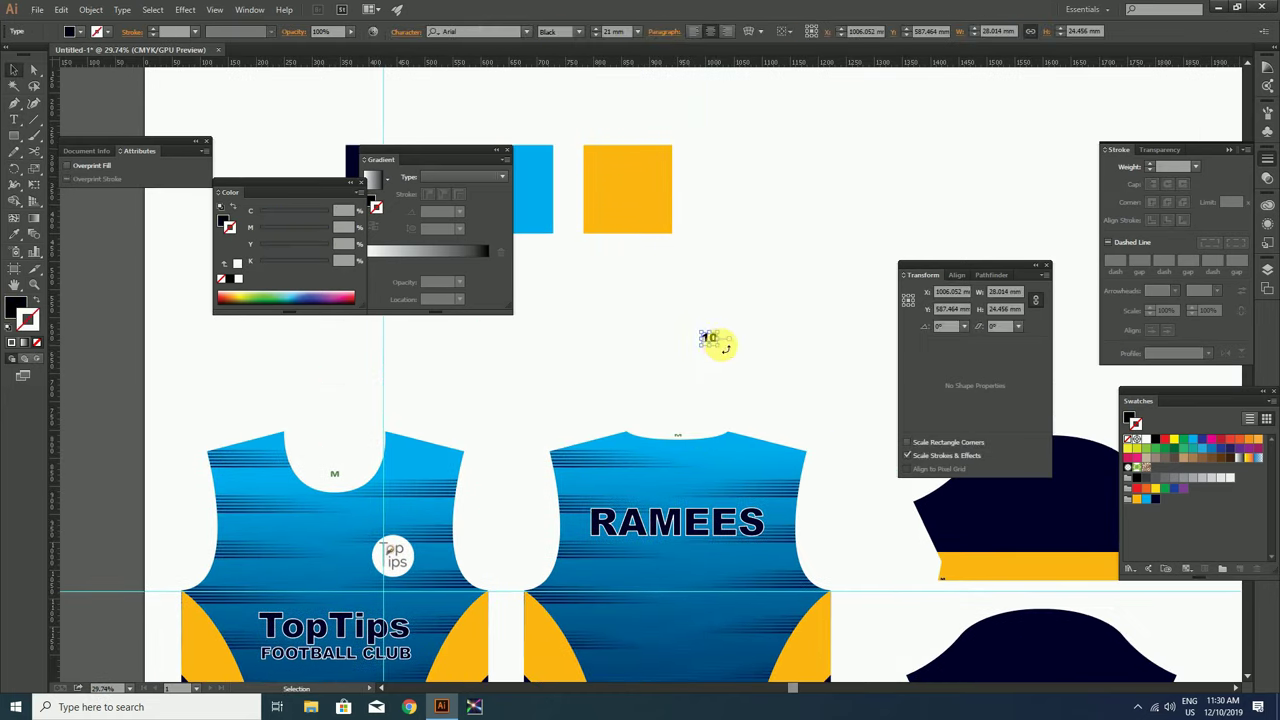
left_click_drag(714, 343, 773, 393)
left_click(488, 34)
type("Impact")
key("Return")
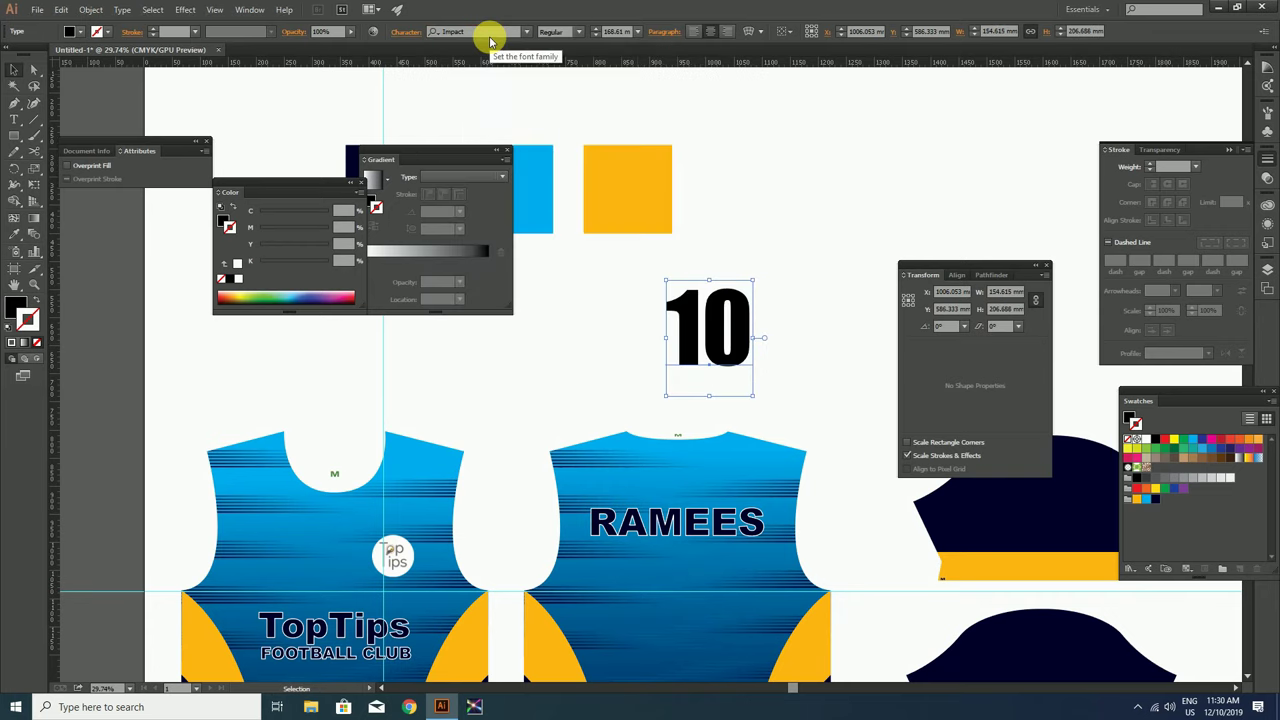
Give the 10 RAMEES's navy style, place it under RAMEES, outline it, and size it 200 mm tall
left_click(657, 523)
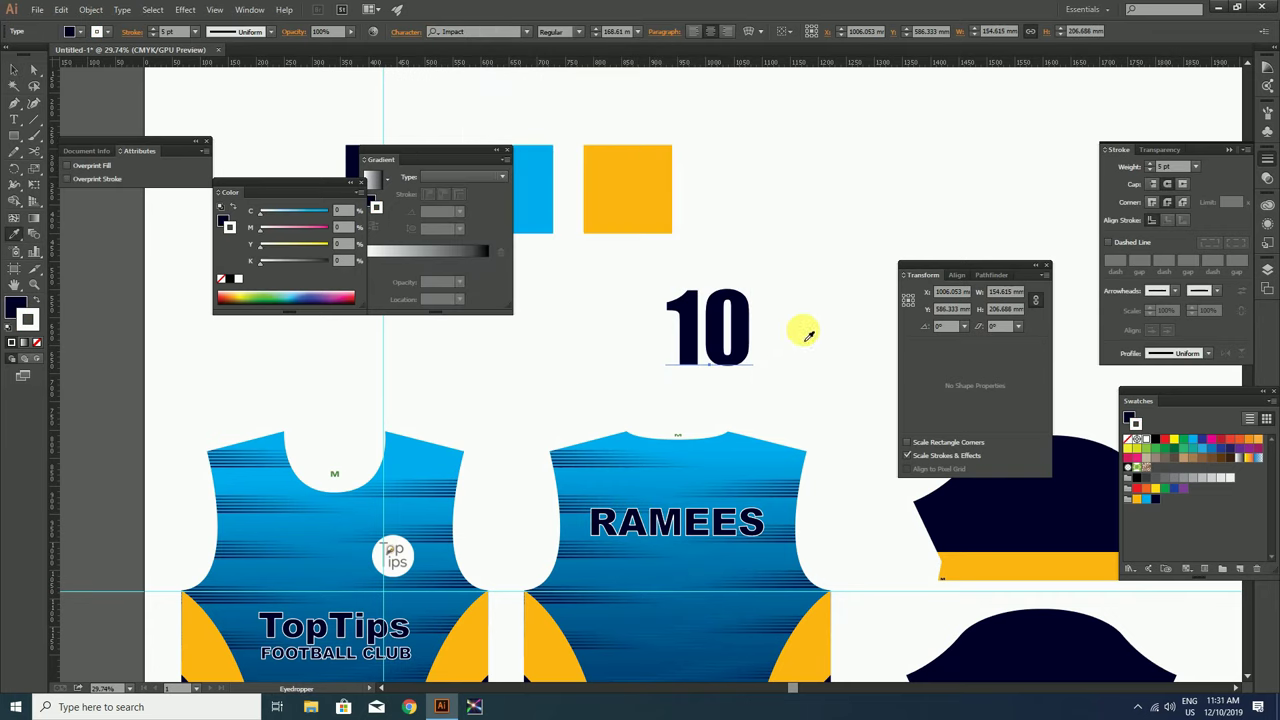
scroll(806, 334, "down", 3)
left_click_drag(767, 140, 722, 410)
key("ctrl+shift+o")
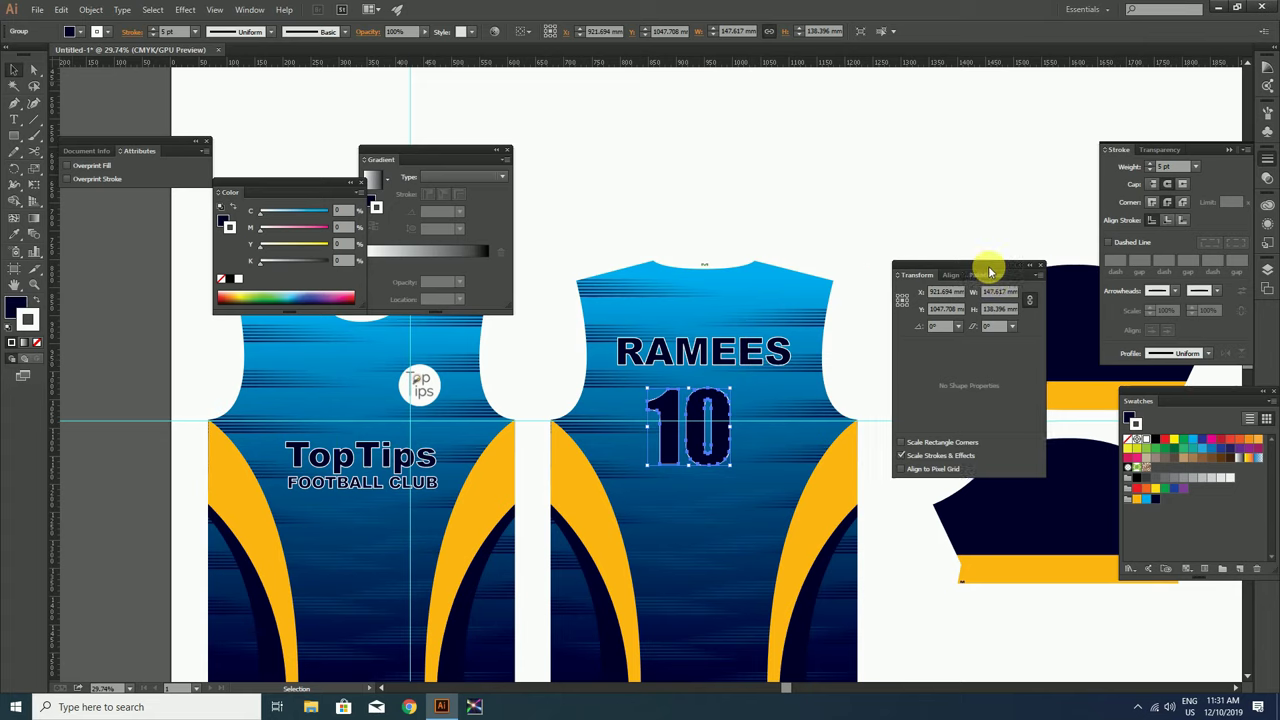
left_click_drag(986, 266, 950, 284)
key("Return")
Turn on Scale Strokes in General Preferences
scroll(766, 406, "up", 2)
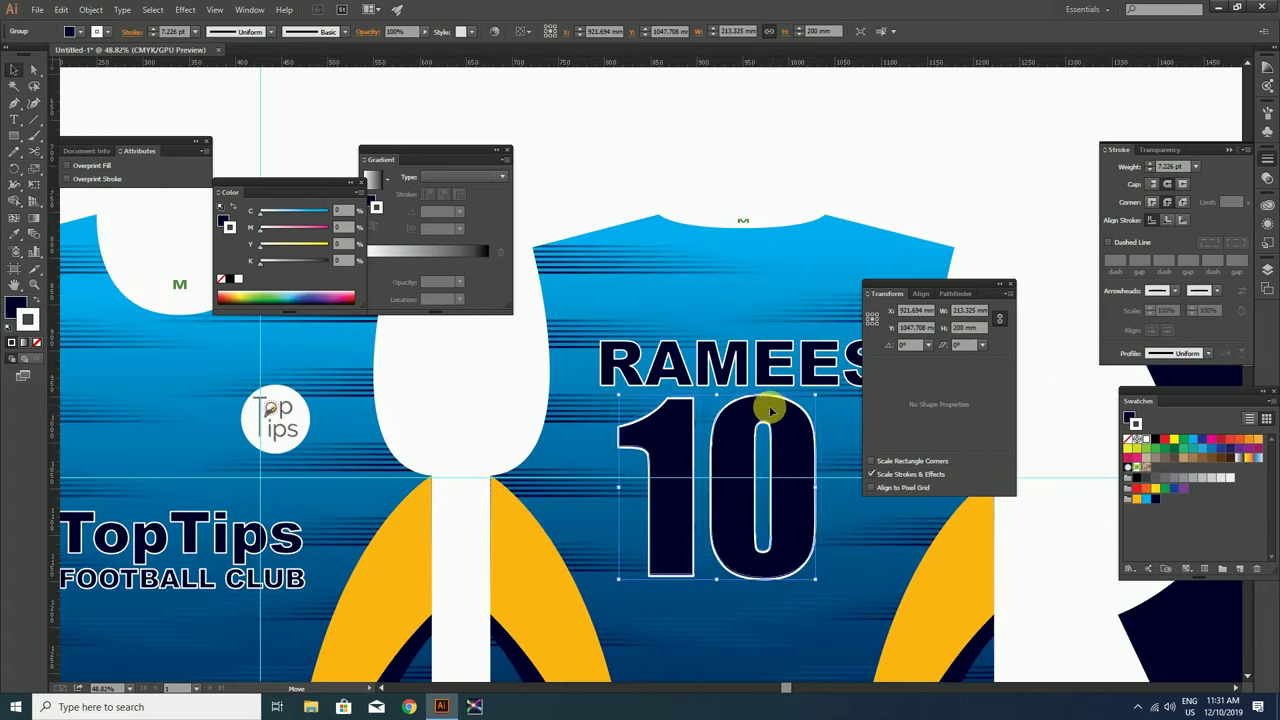
scroll(694, 400, "down", 2)
scroll(694, 400, "up", 1)
key("ctrl+k")
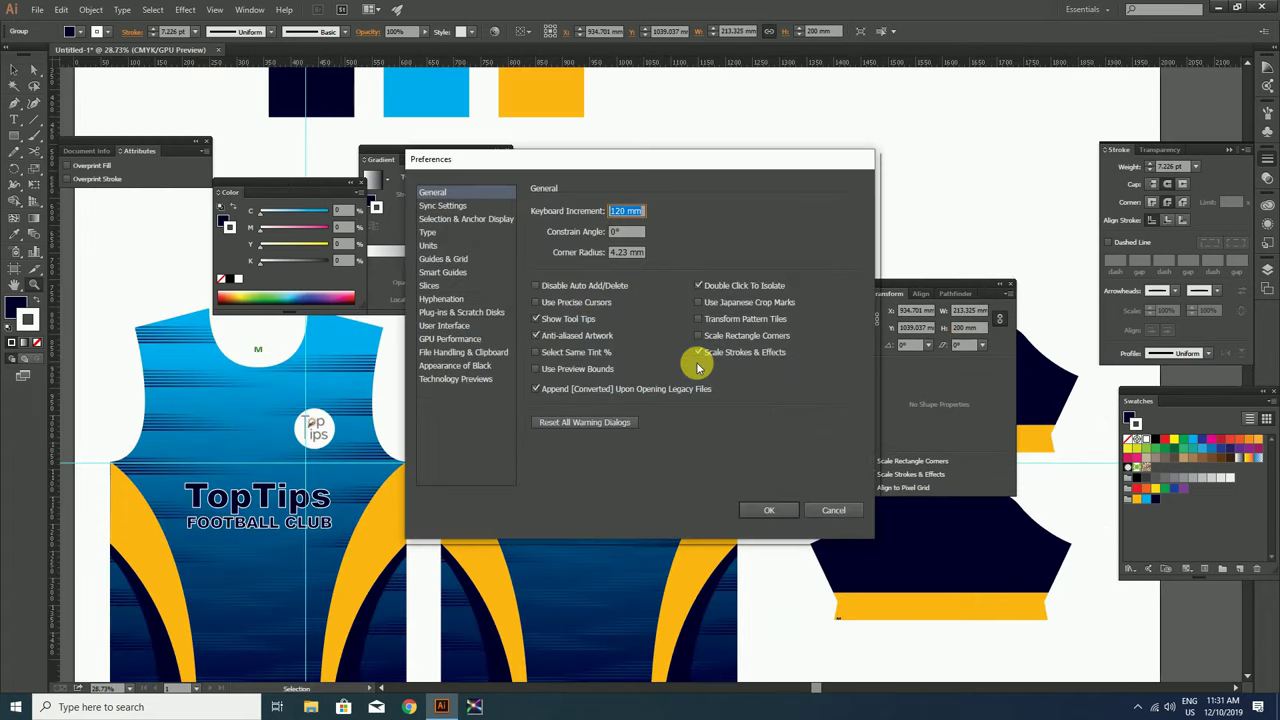
key("Return")
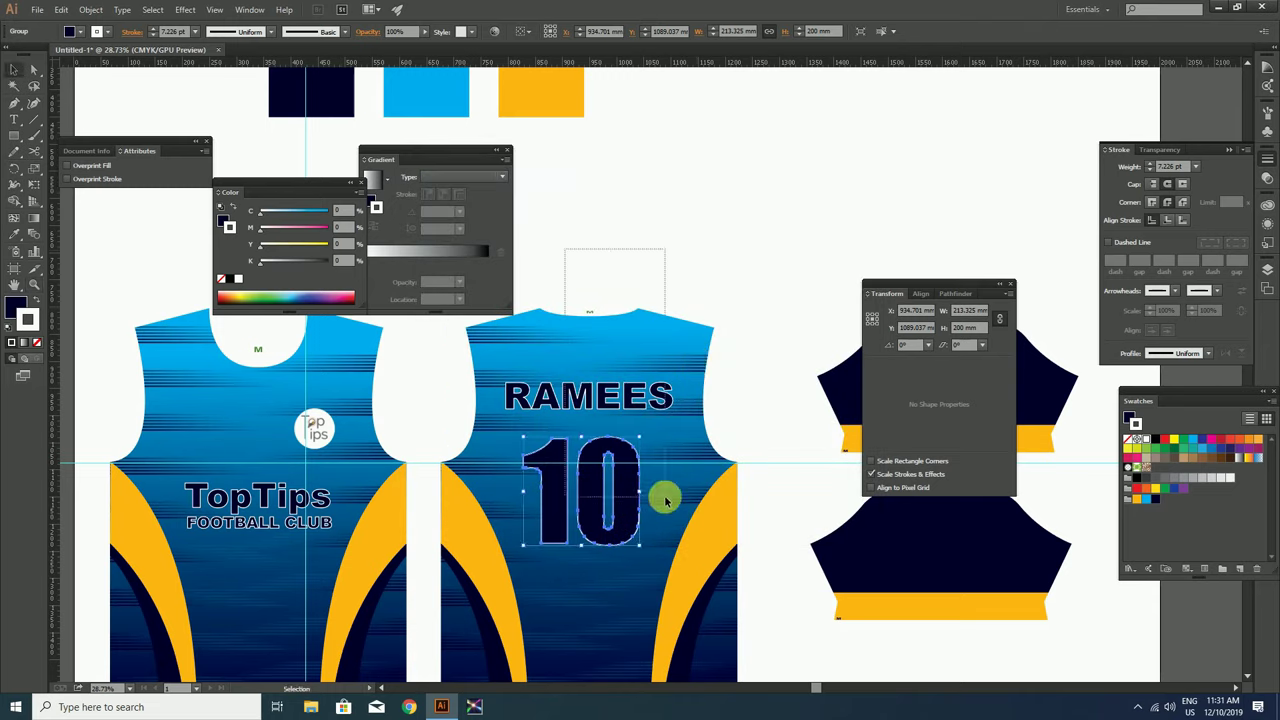
key("ctrl+k")
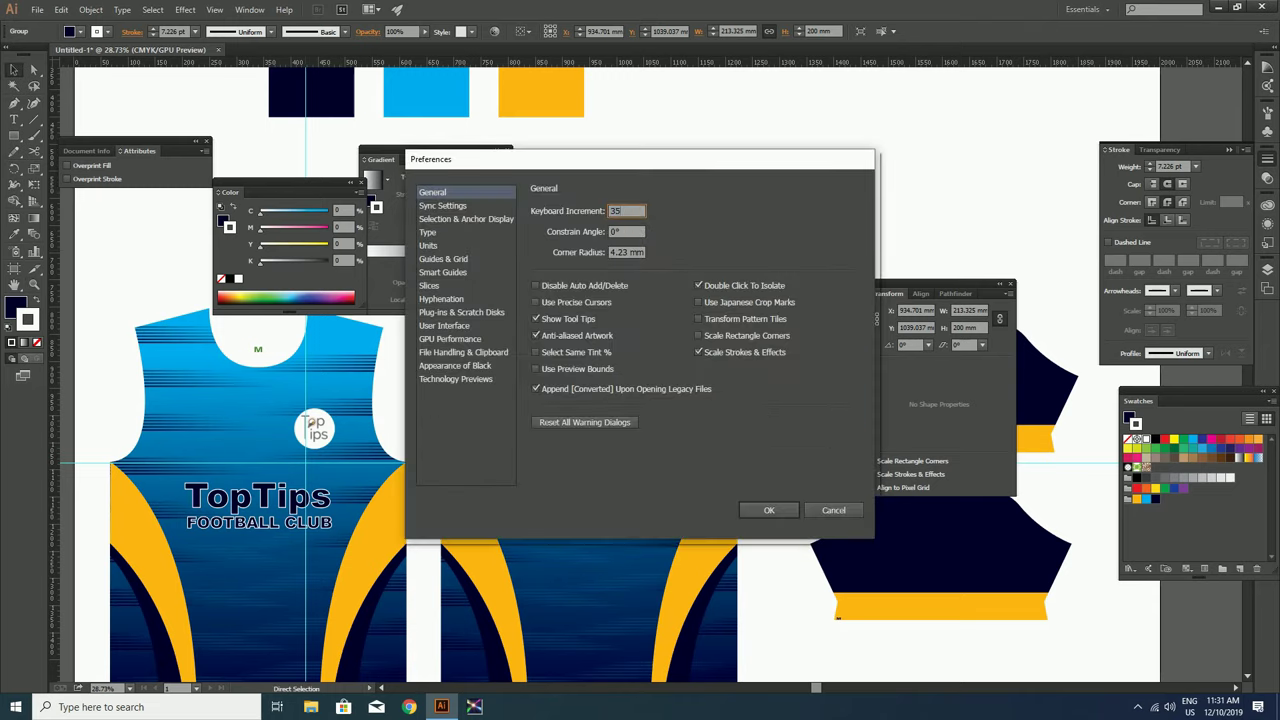
key("Return")
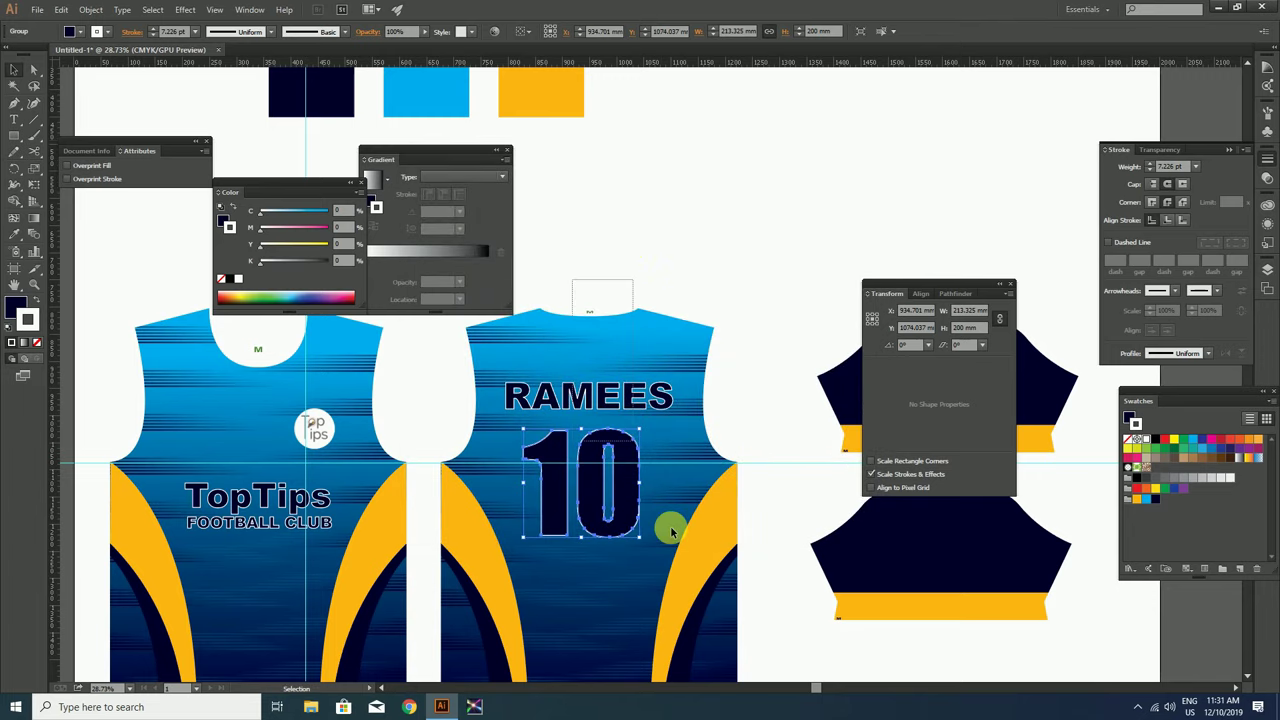
Select the back jersey group, check its alignment, and zoom out to the whole artboard
left_click(666, 532)
left_click(921, 293)
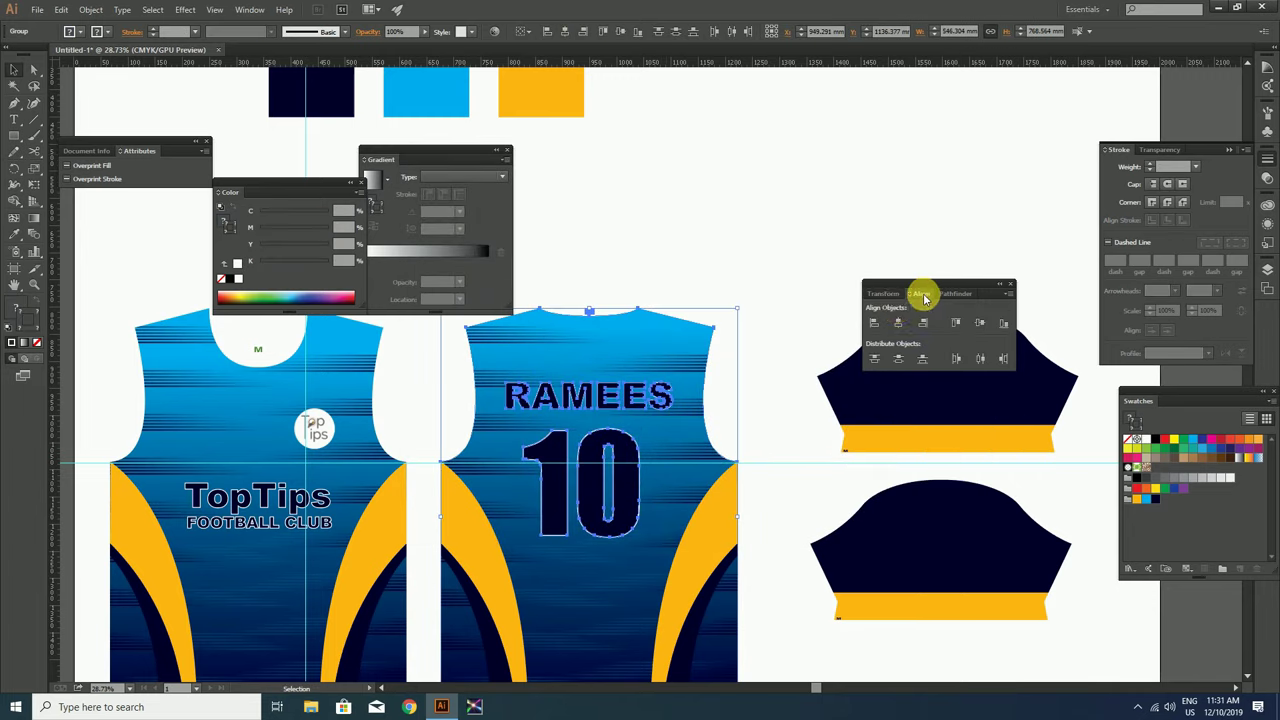
key("Tab")
left_click(659, 300, "alt")
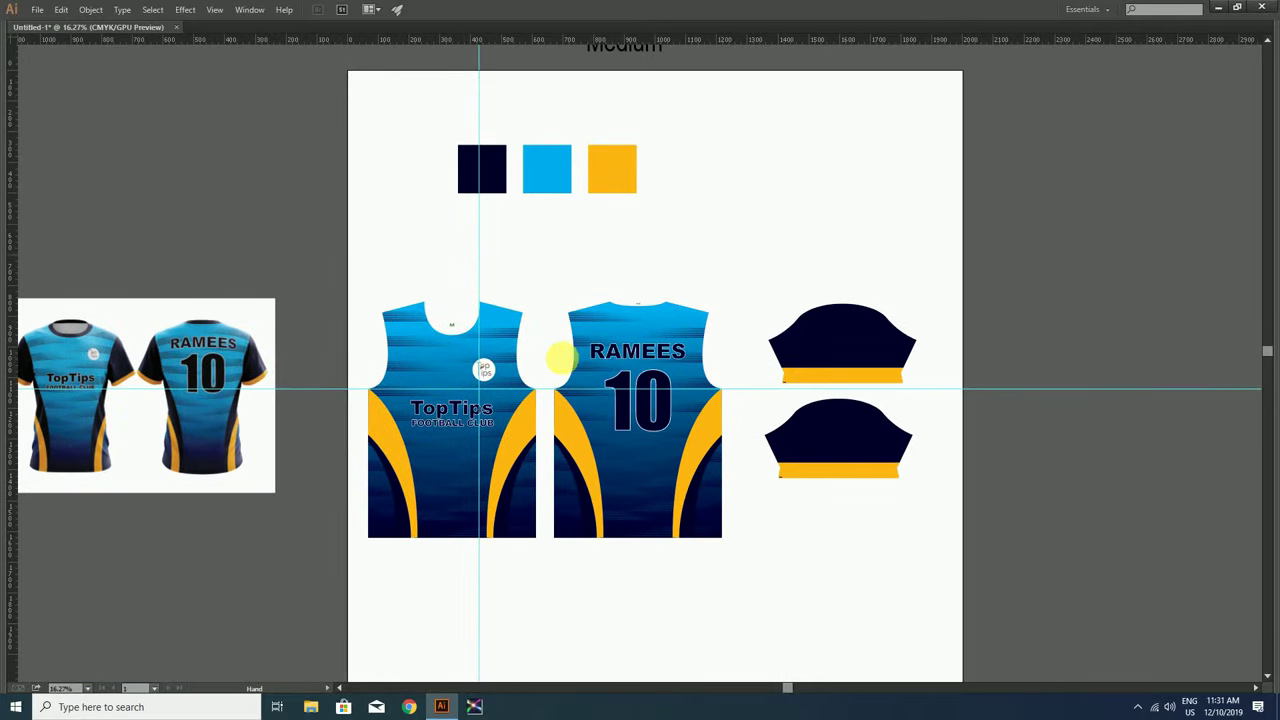
Switch rulers to inches and draw a 25 by 2.5 in bar above the jerseys
left_click_drag(561, 357, 629, 306)
scroll(554, 294, "up", 3)
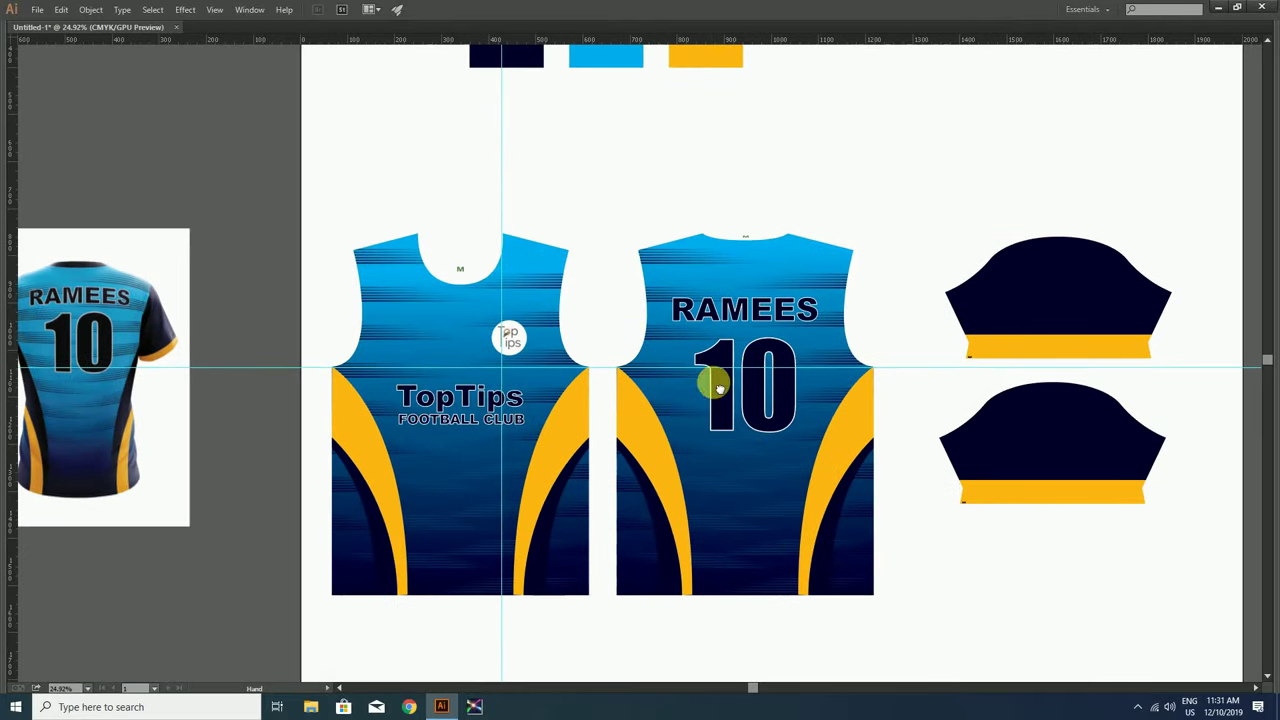
left_click_drag(249, 297, 436, 312)
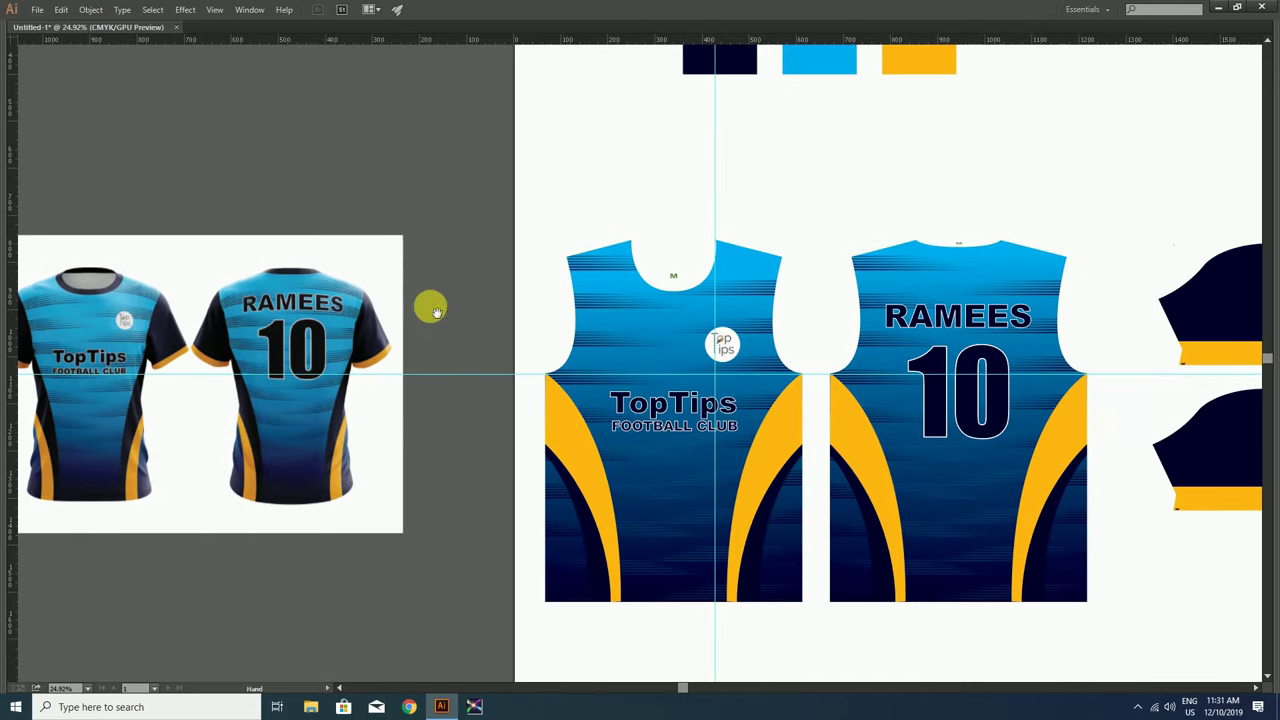
key("Tab")
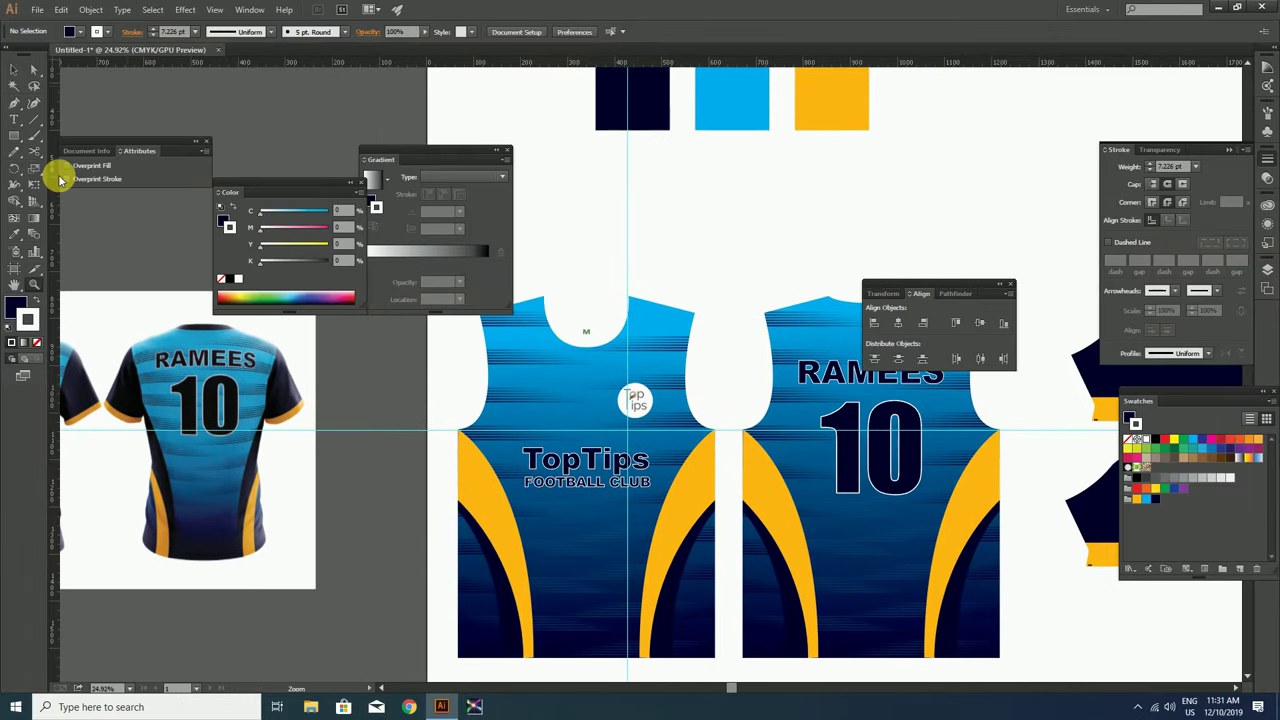
left_click(14, 135)
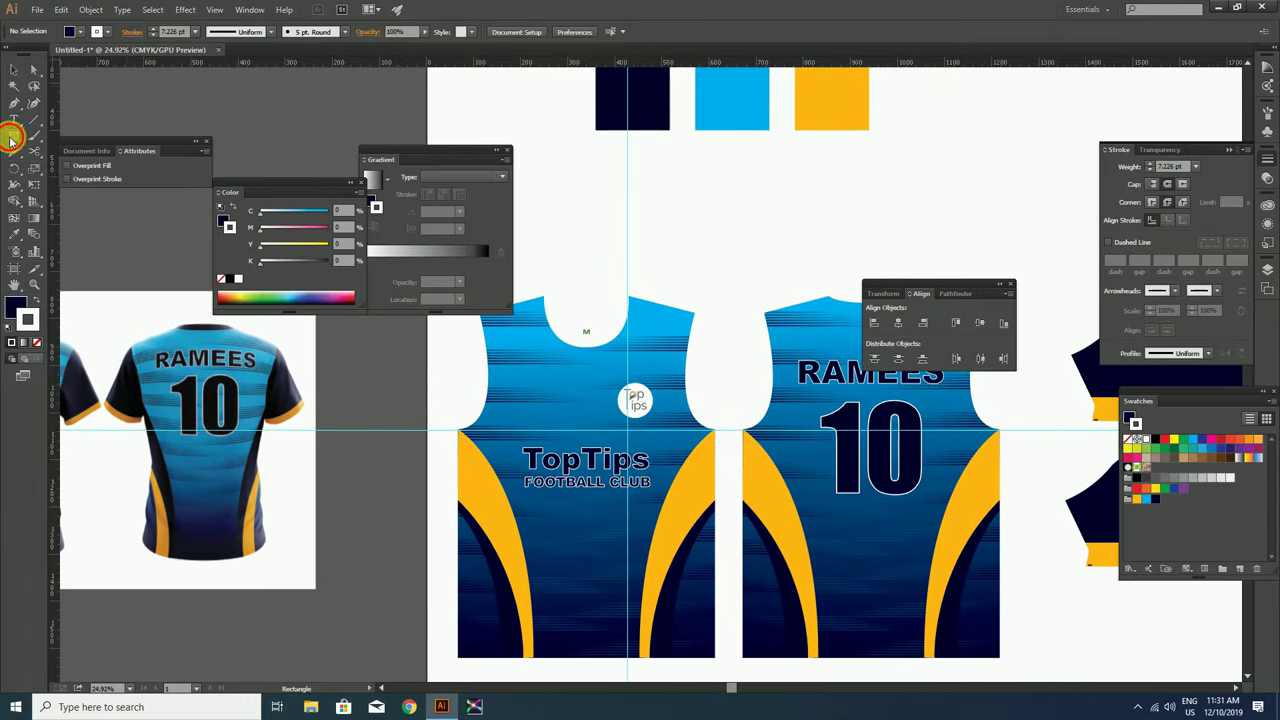
right_click(660, 62)
left_click(714, 92)
left_click(651, 243)
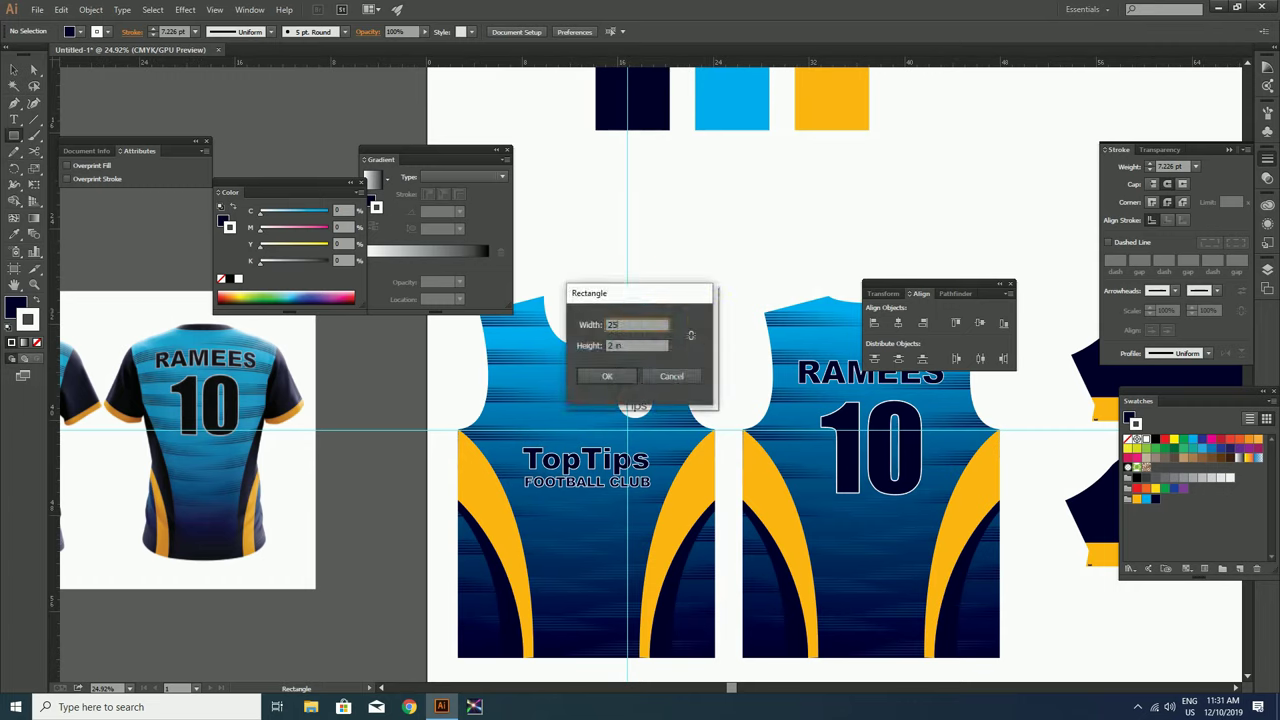
type("25")
key("Return")
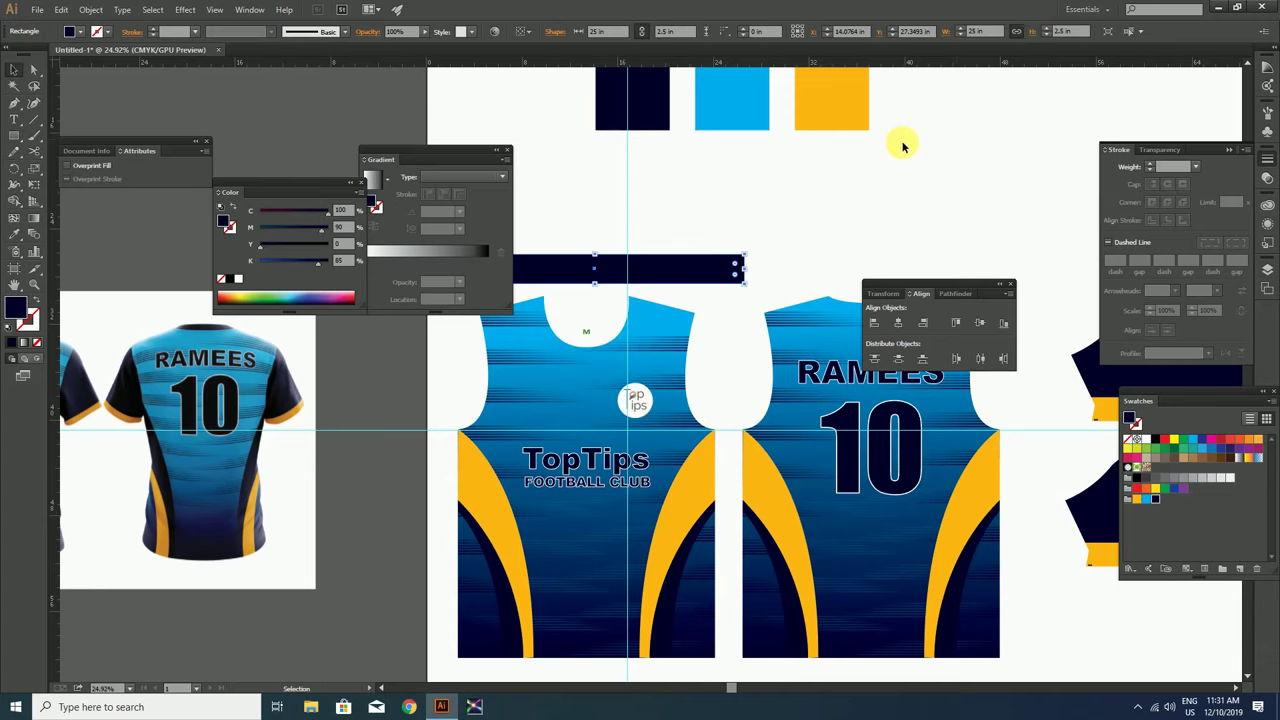
Recolour the orange side panels navy with the Eyedropper
key("v")
left_click_drag(777, 214, 845, 220)
scroll(846, 219, "down", 4)
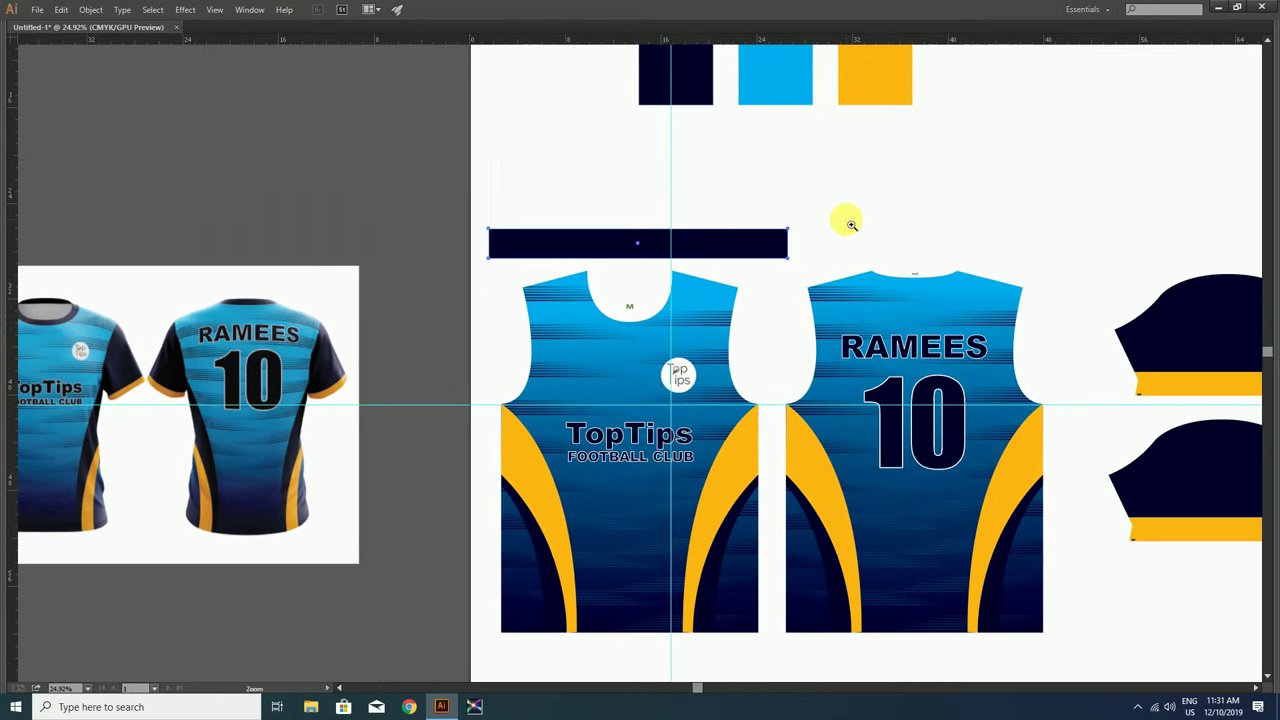
scroll(894, 286, "up", 3)
left_click(531, 514)
key("i")
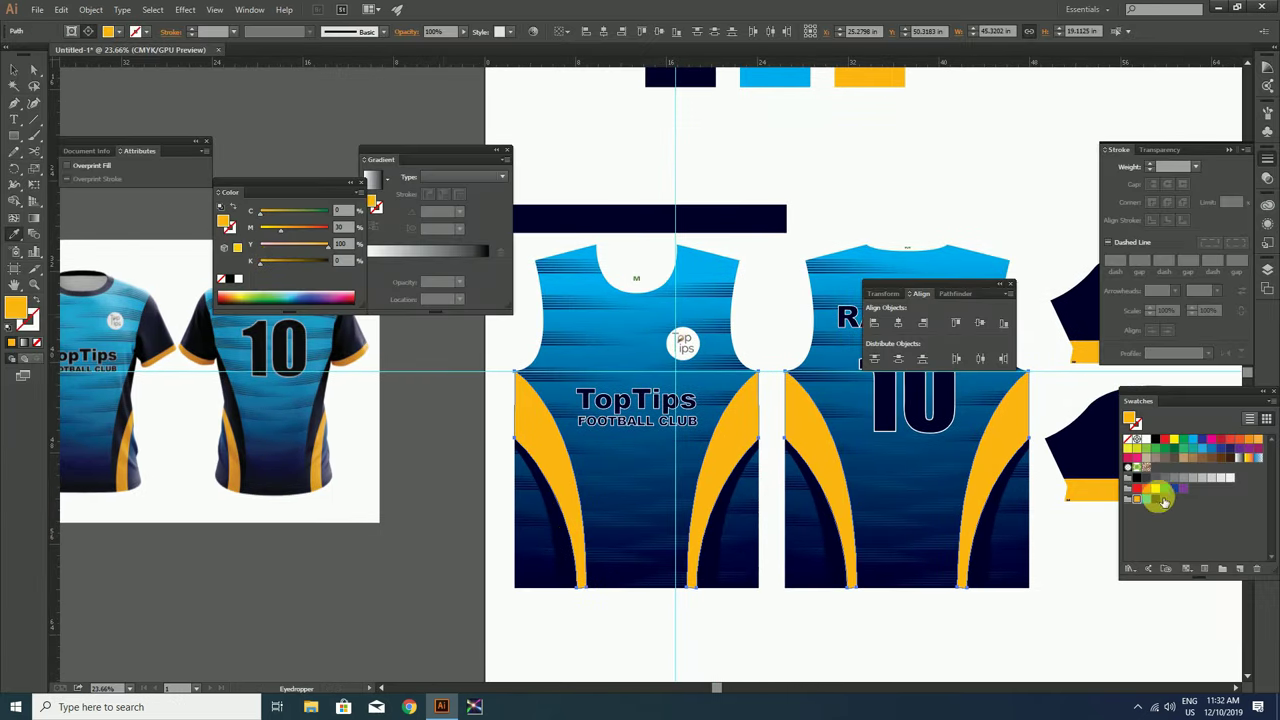
left_click(537, 500)
Select the inner side stripes on both jerseys for recolouring
key("a")
left_click(817, 494, "shift")
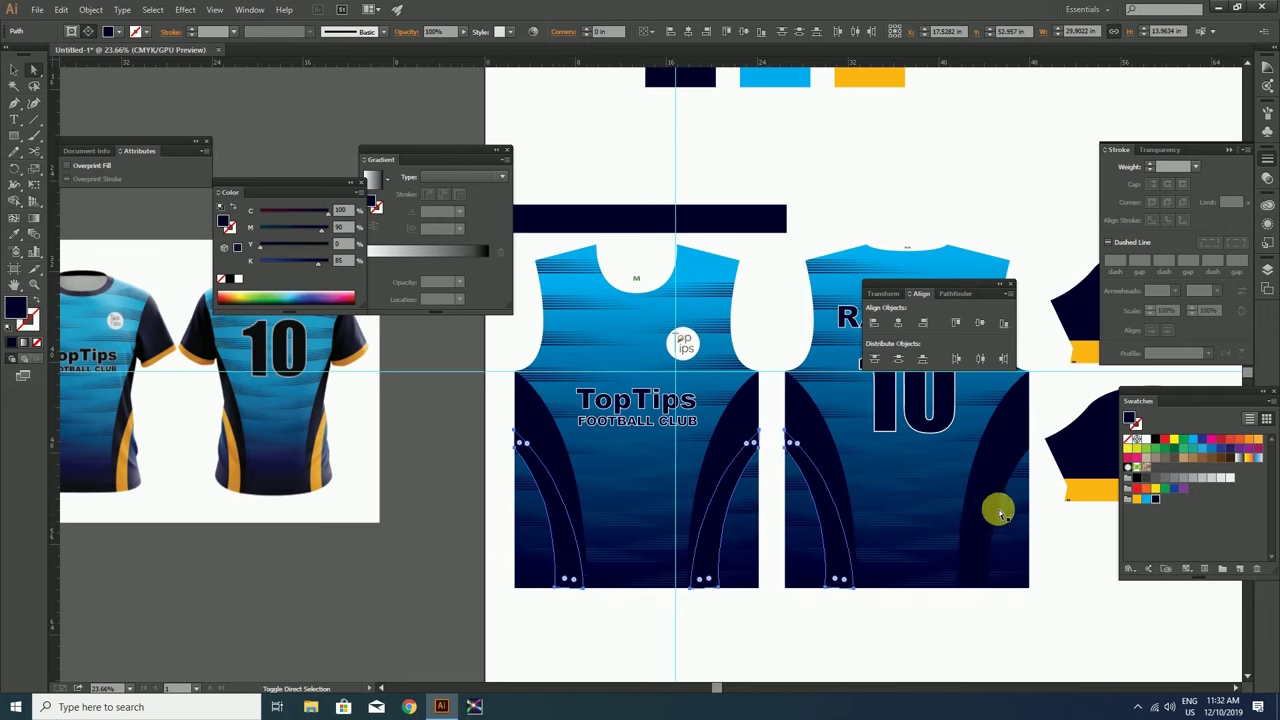
left_click(998, 508, "shift")
left_click(1147, 488)
key("Tab")
scroll(766, 400, "down", 2)
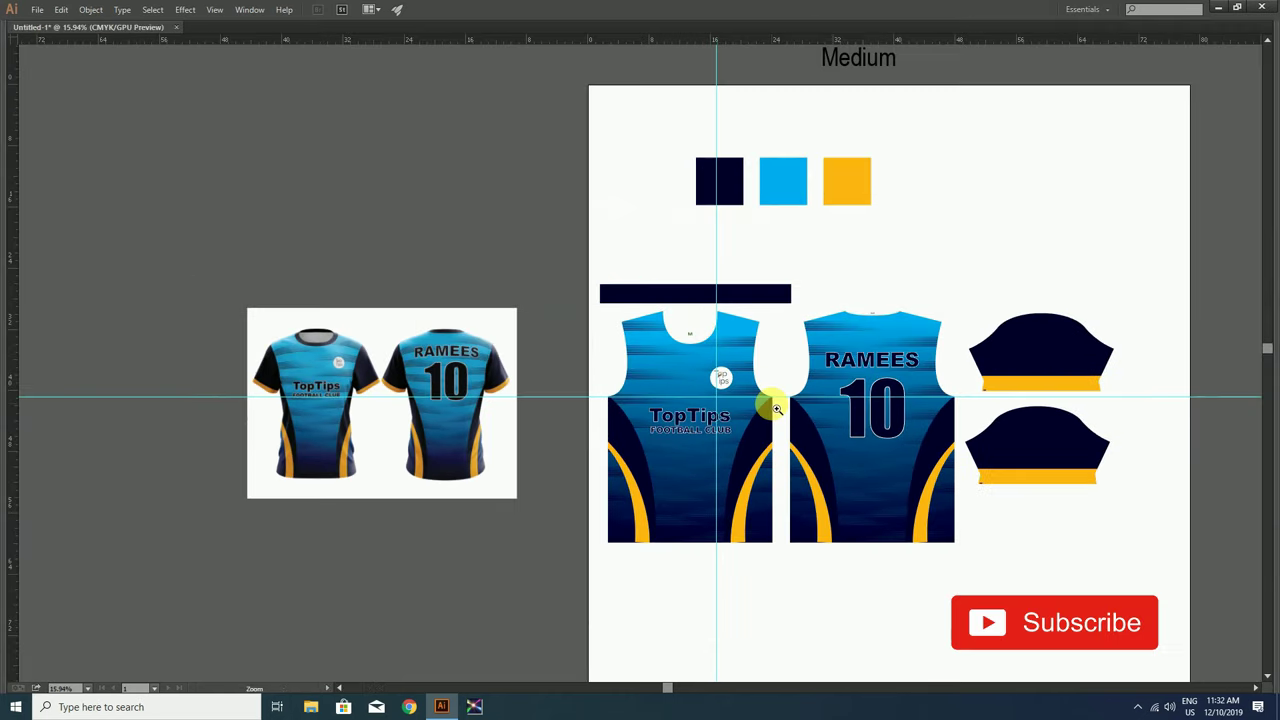
key("Tab")
left_click_drag(752, 400, 730, 478)
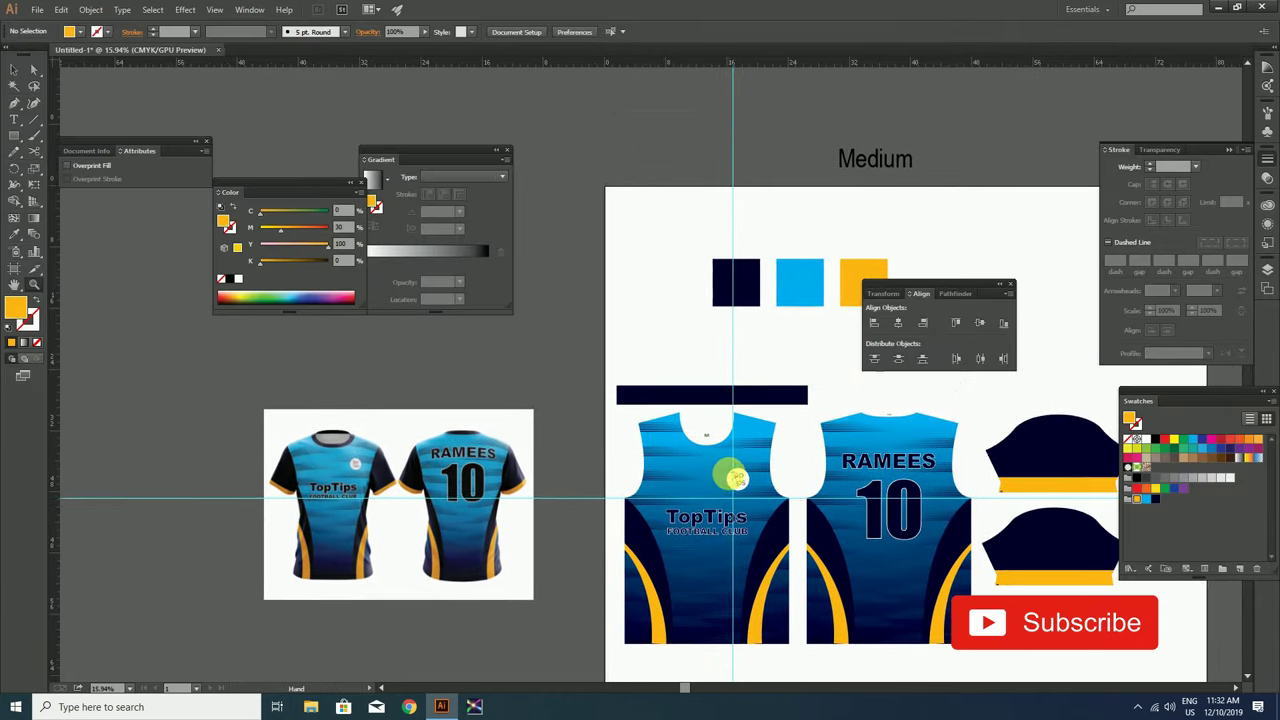